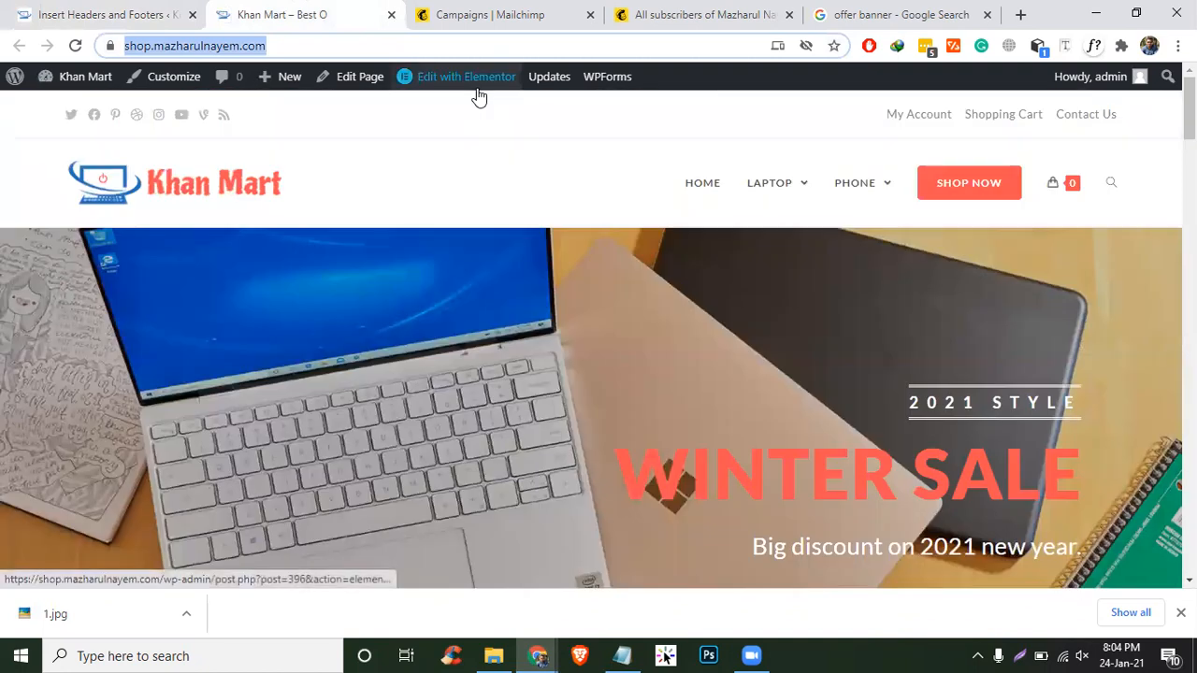
- Search Google for 'dokan pro' and open the wedevs.com Dokan multi-vendor marketplace page
left_click(929, 14)
left_click(285, 47)
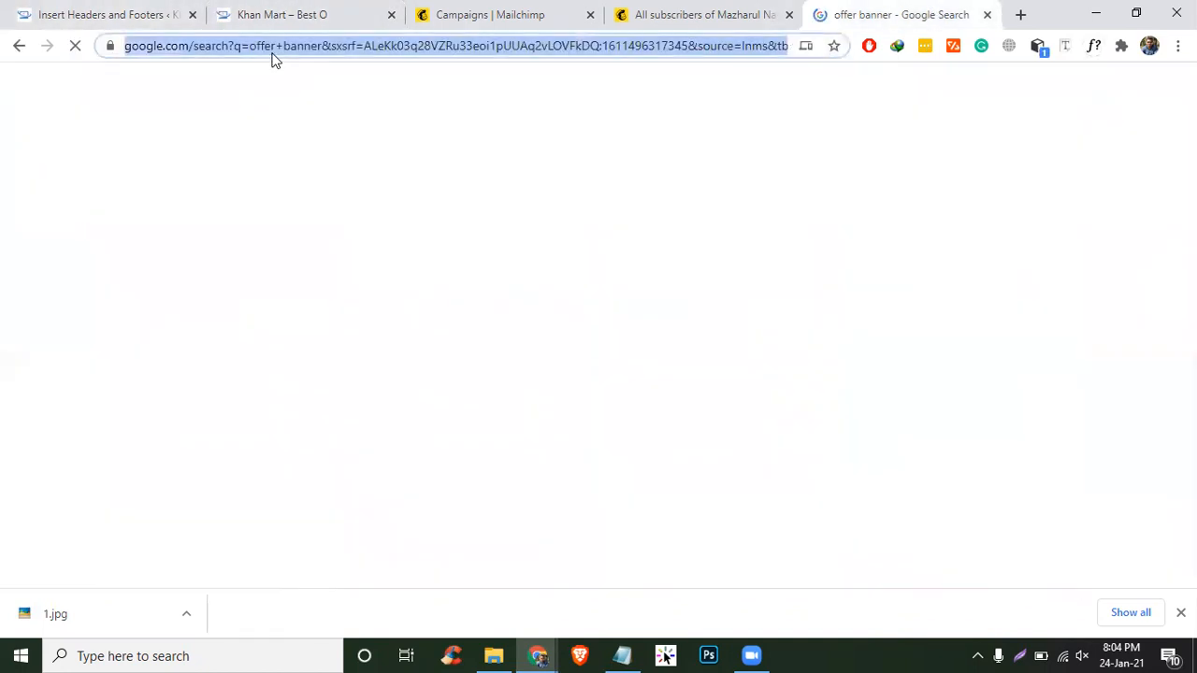
type("dokan ")
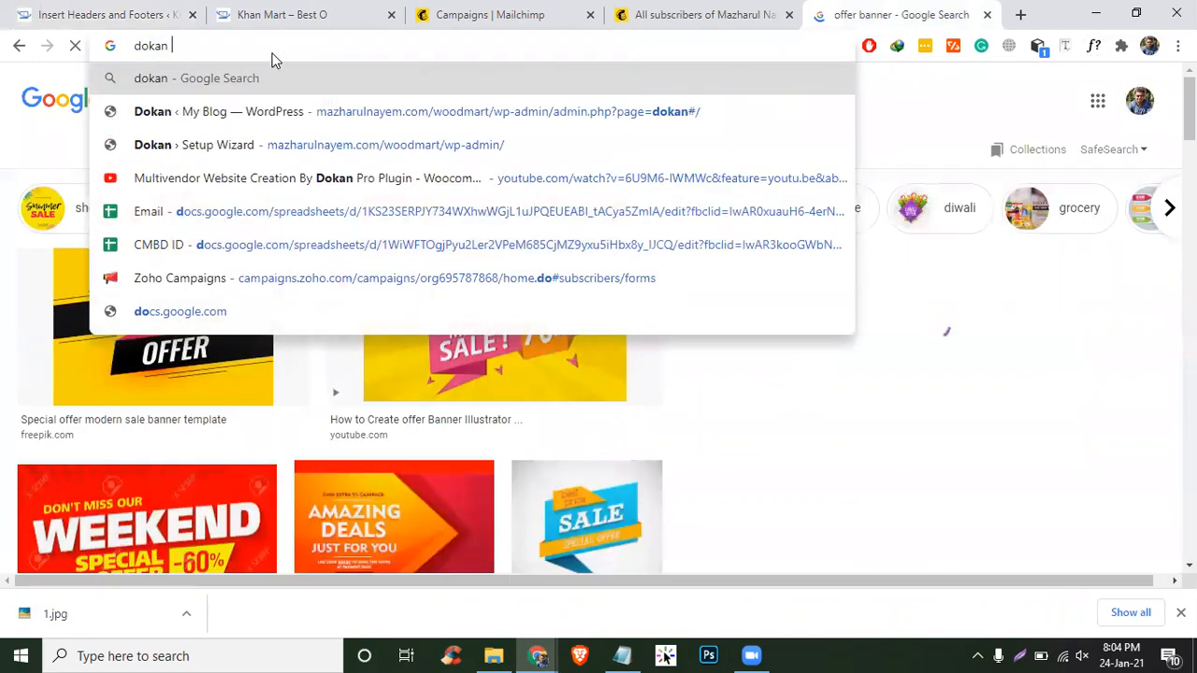
type("pro")
key("Return")
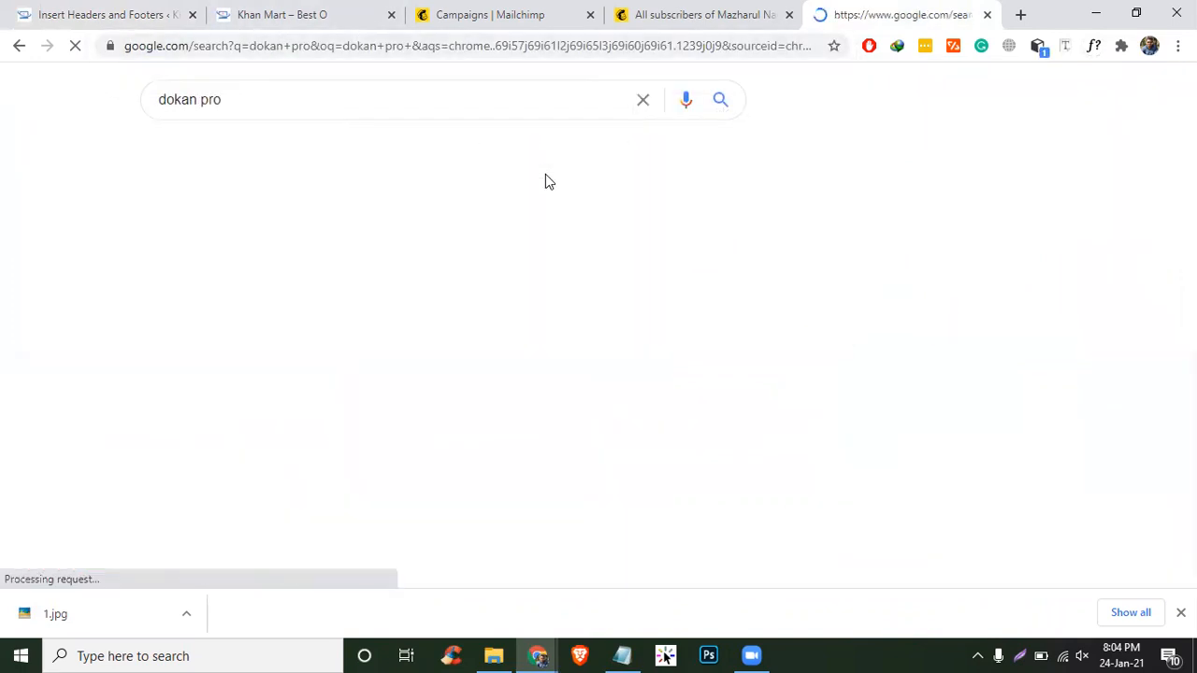
left_click(304, 247)
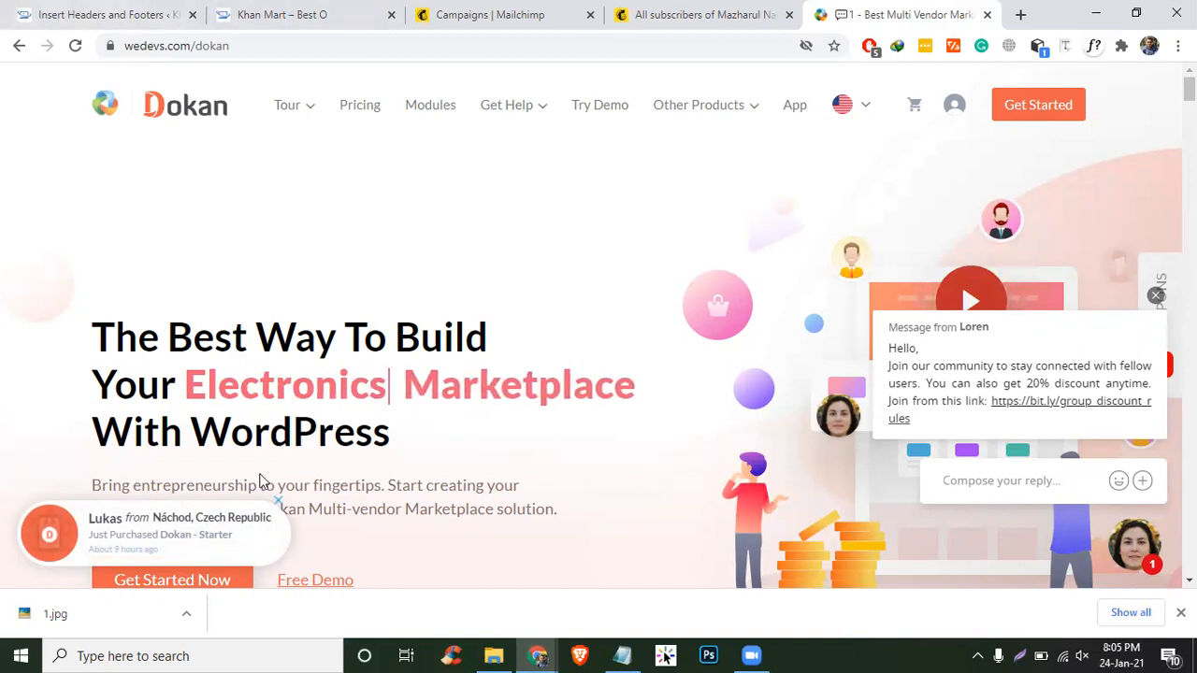
- Open developerszone.net in a new browser tab
left_click(1020, 15)
type("deve")
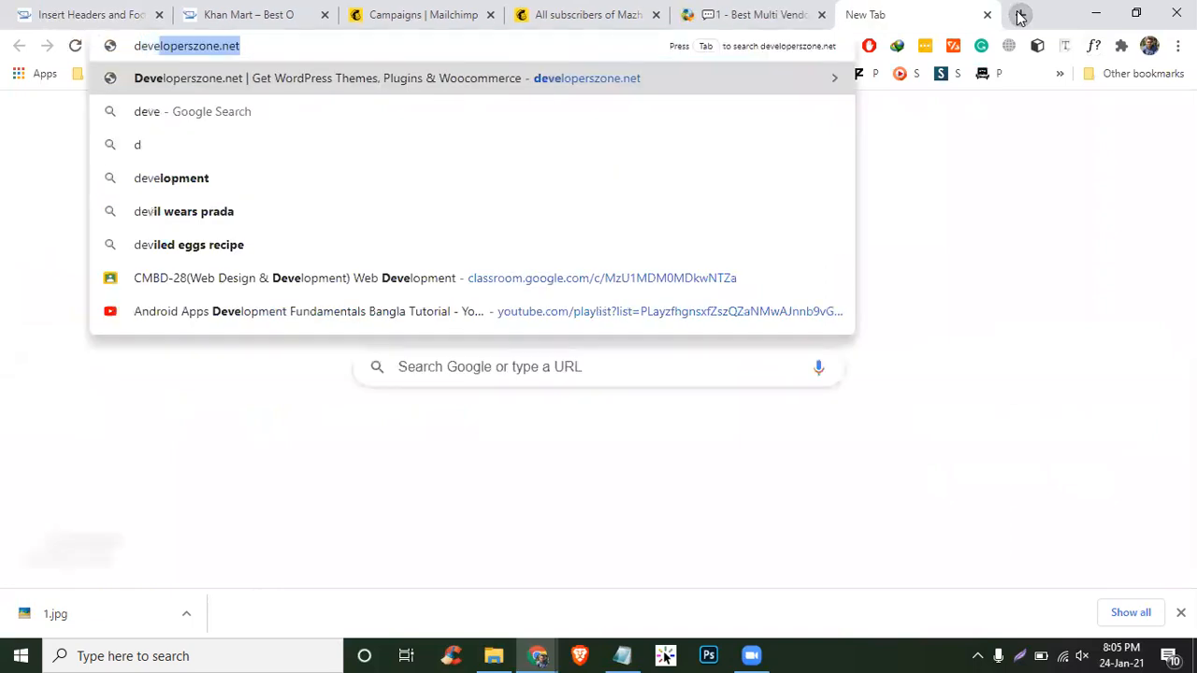
key("Return")
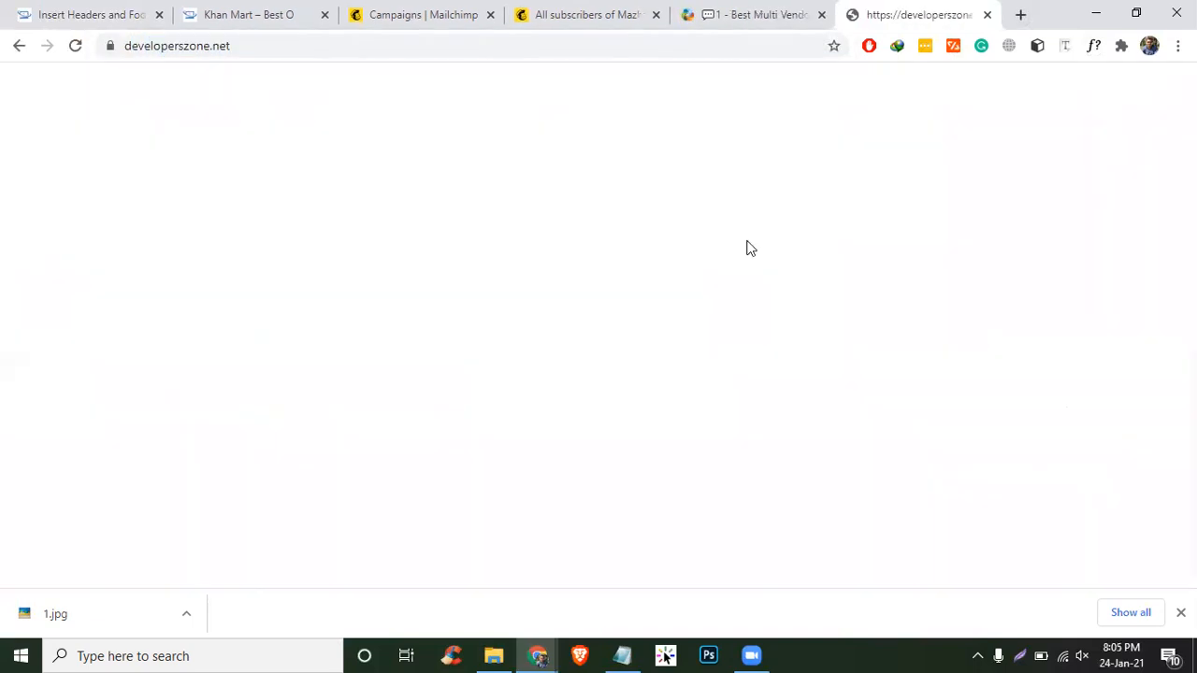
- In the WordPress admin, go to the Plugins Add New page
left_click(61, 9)
left_click(217, 10)
left_click(155, 9)
scroll(507, 336, "down", 5)
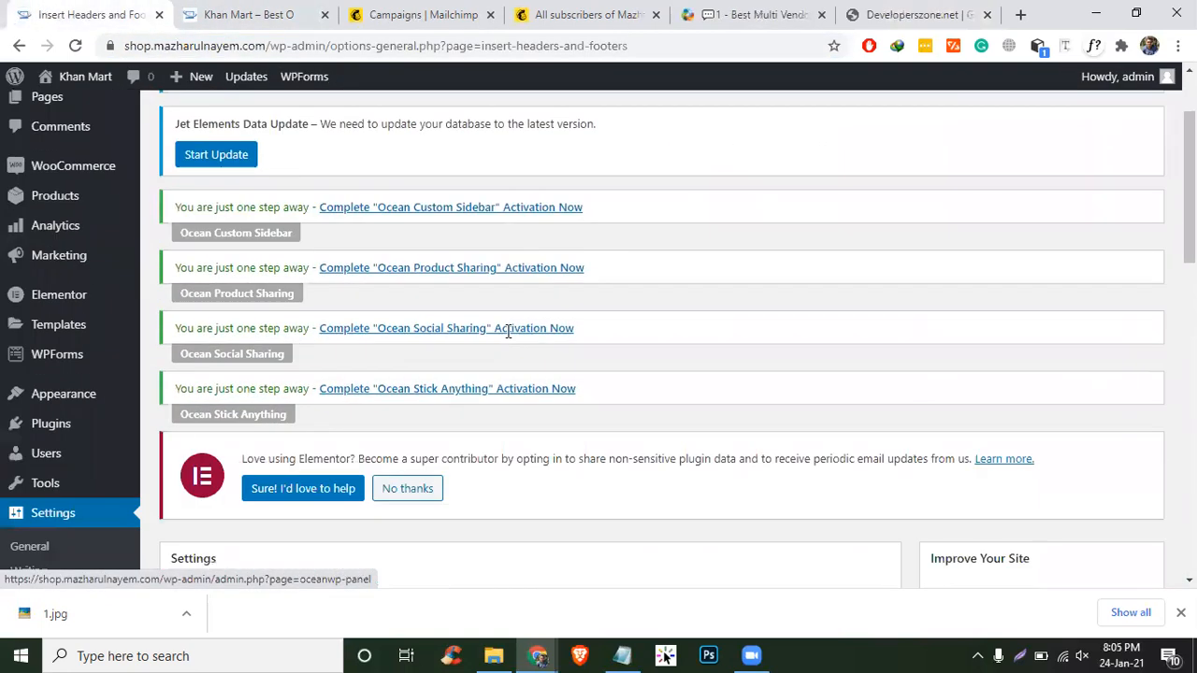
scroll(508, 337, "up", 5)
mouse_move(82, 366)
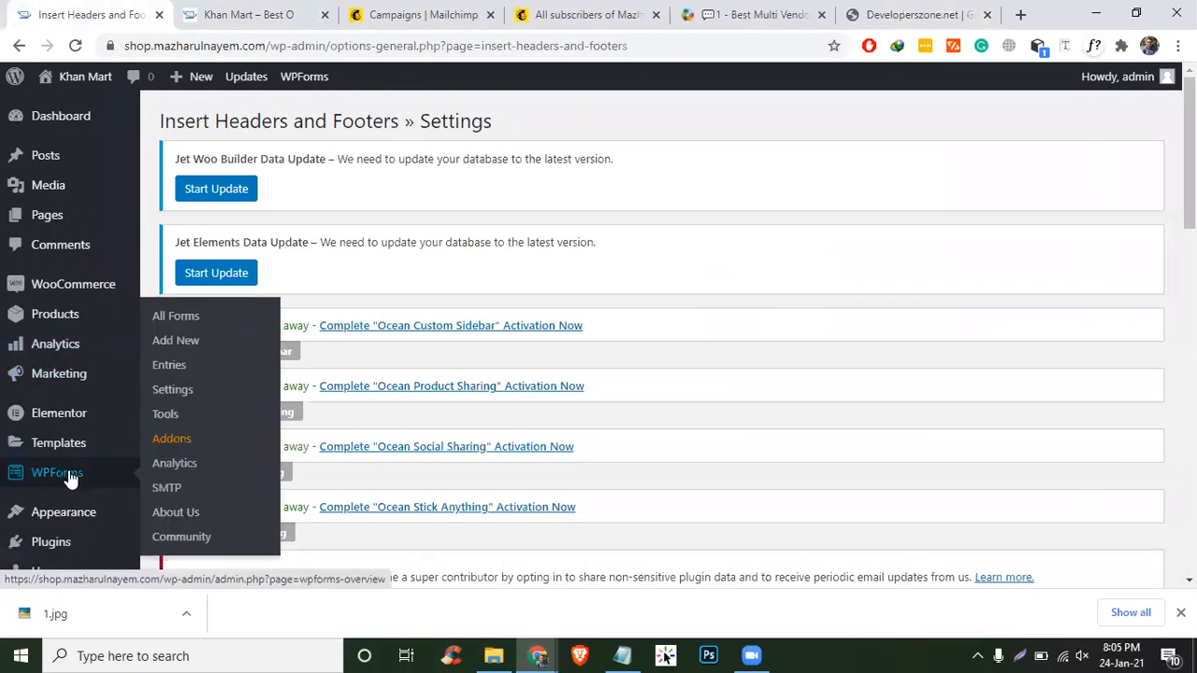
scroll(72, 476, "down", 4)
mouse_move(81, 179)
left_click(168, 214)
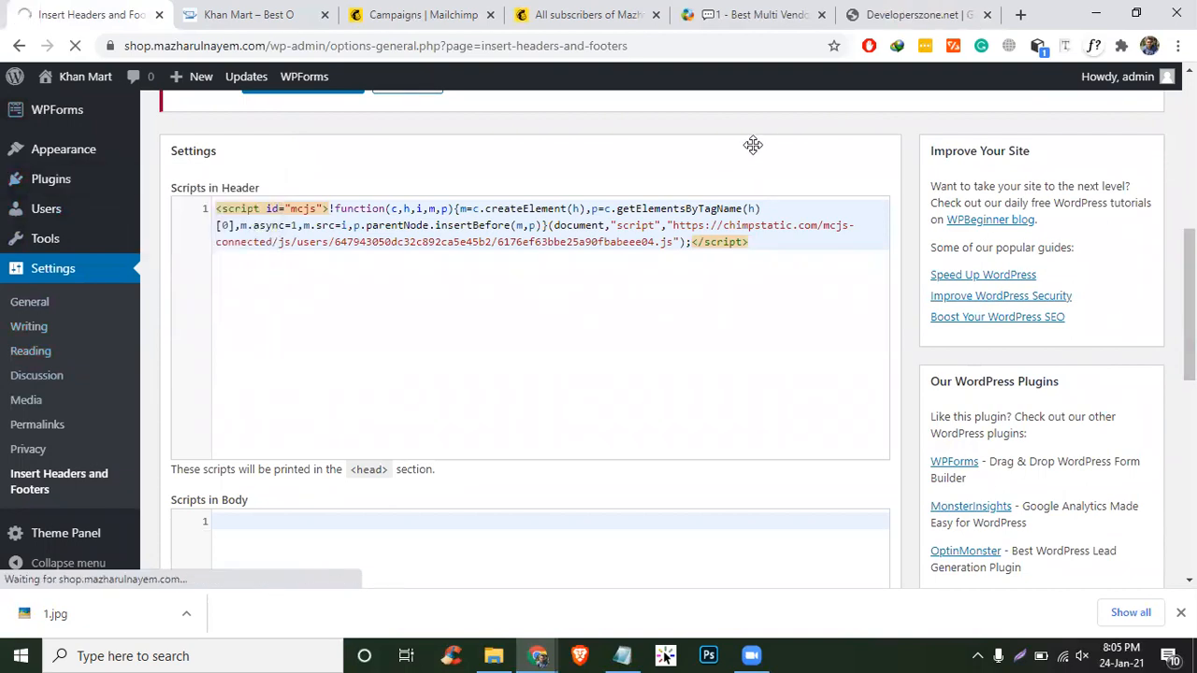
- From the Dokan product page tab, search Google for 'dokan pro documentation'
left_click(752, 19)
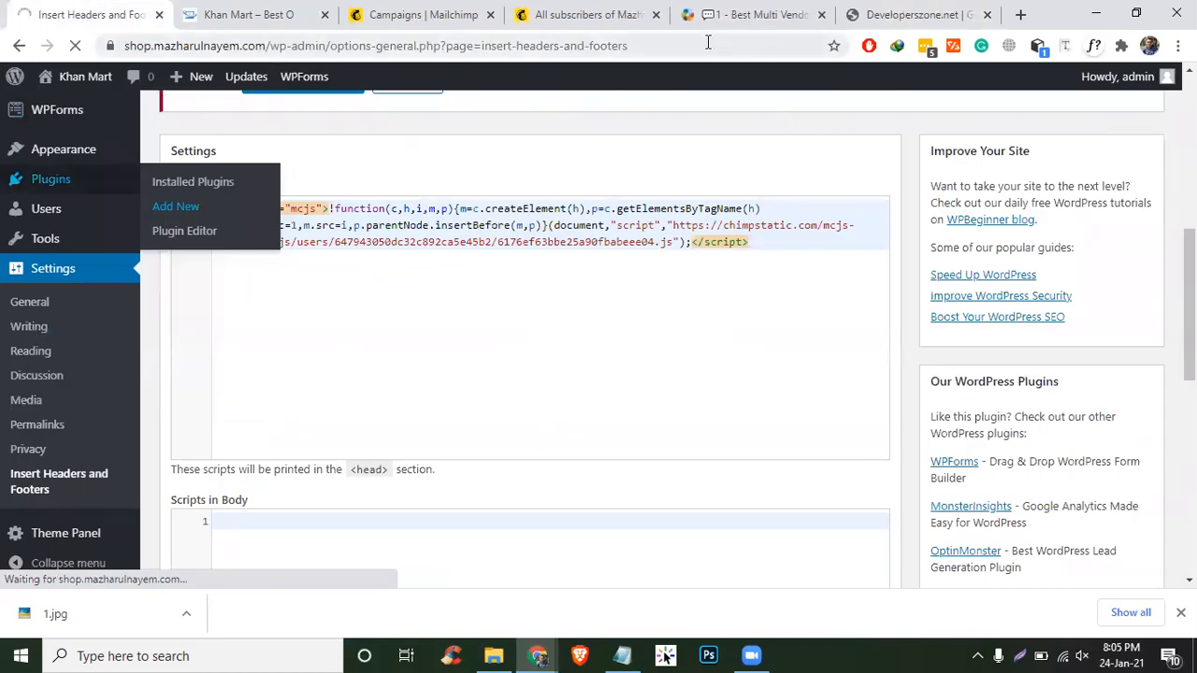
left_click(732, 17)
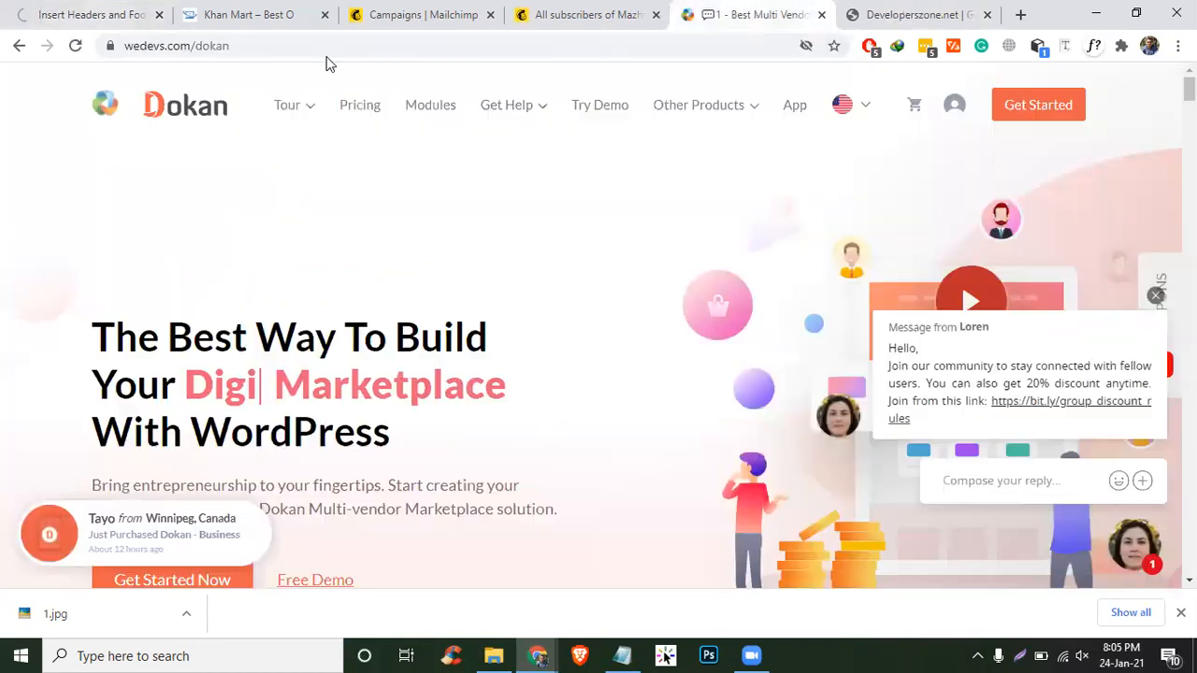
left_click(326, 49)
type("dokan pr")
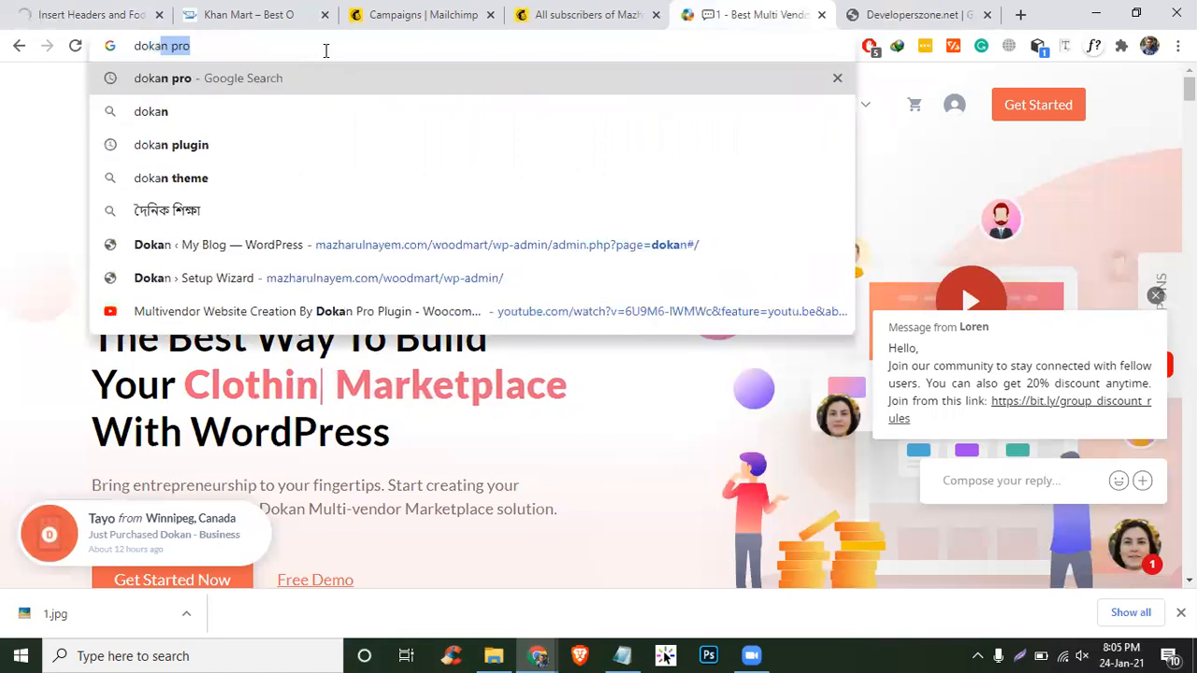
type("o docume")
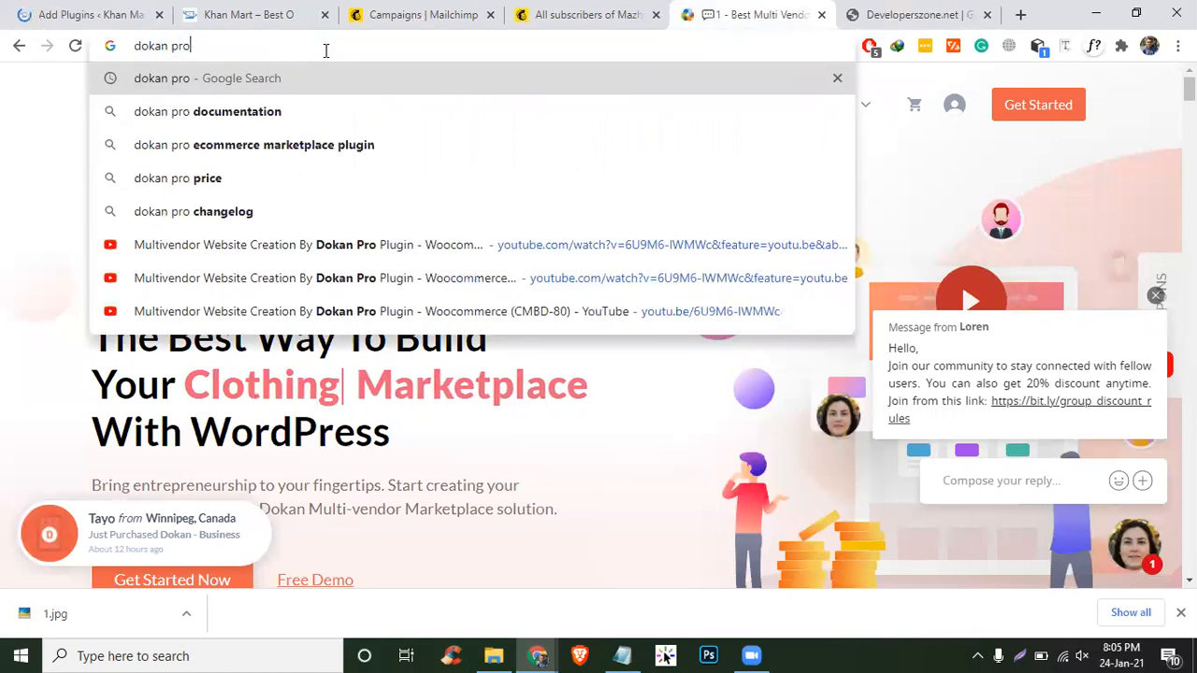
type("n")
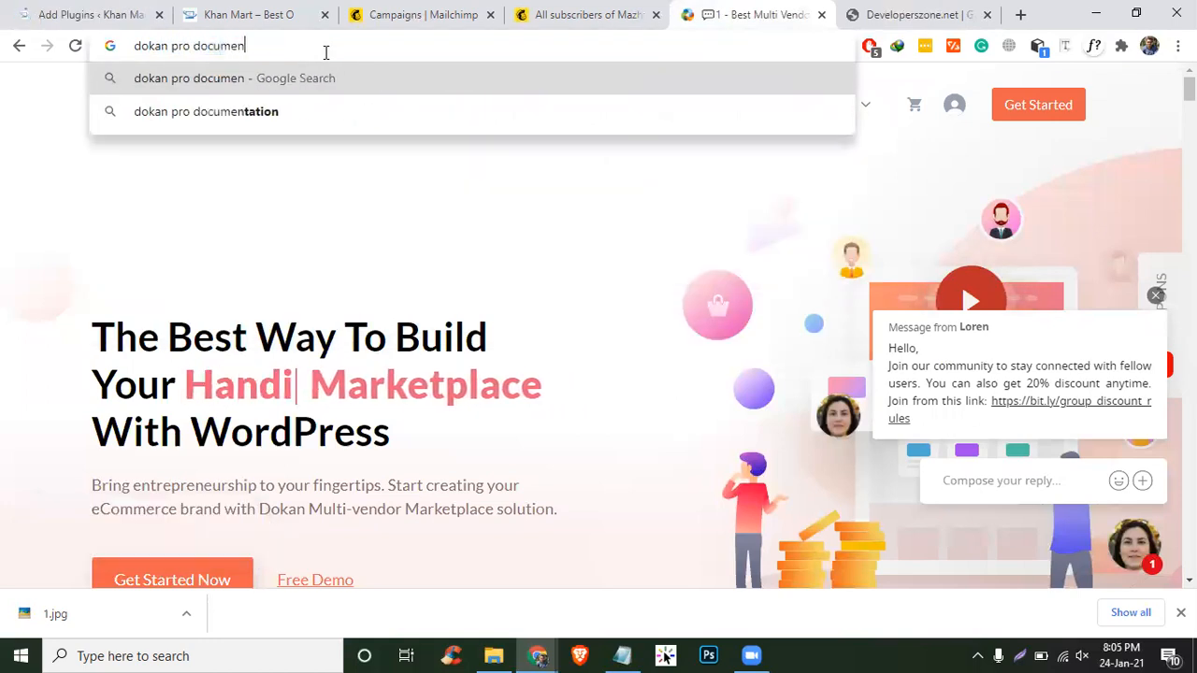
key("Down")
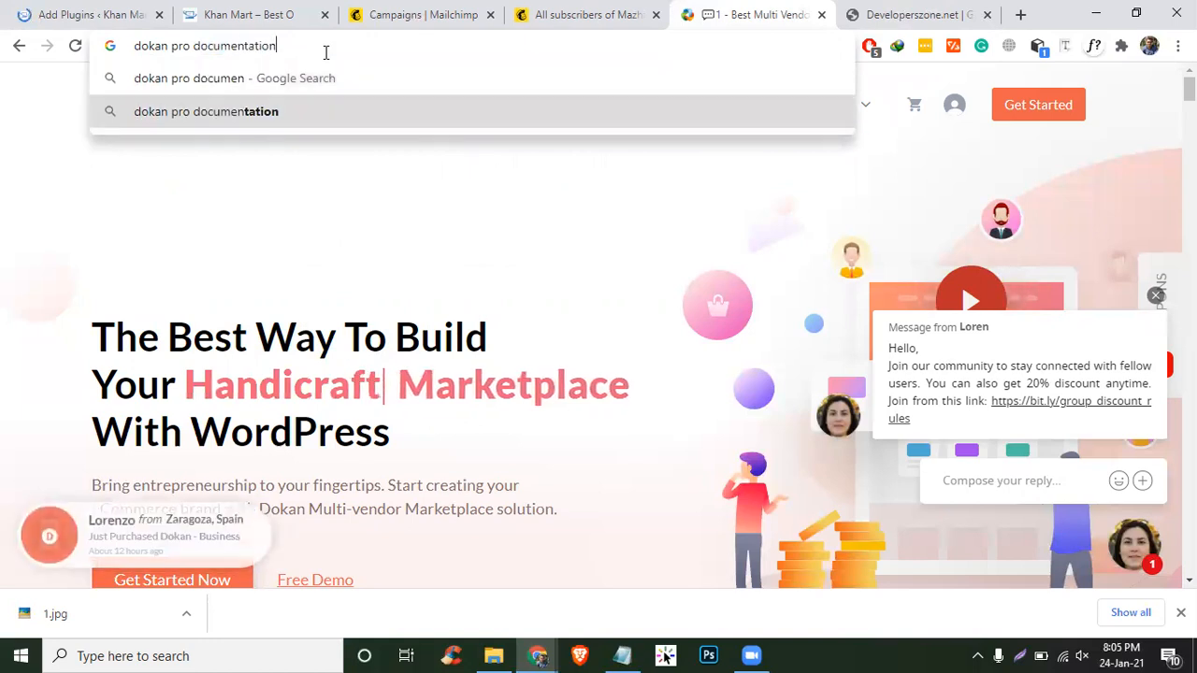
key("Return")
- Upload a plugin file by selecting dokan-pro.zip from the Desktop
left_click(35, 9)
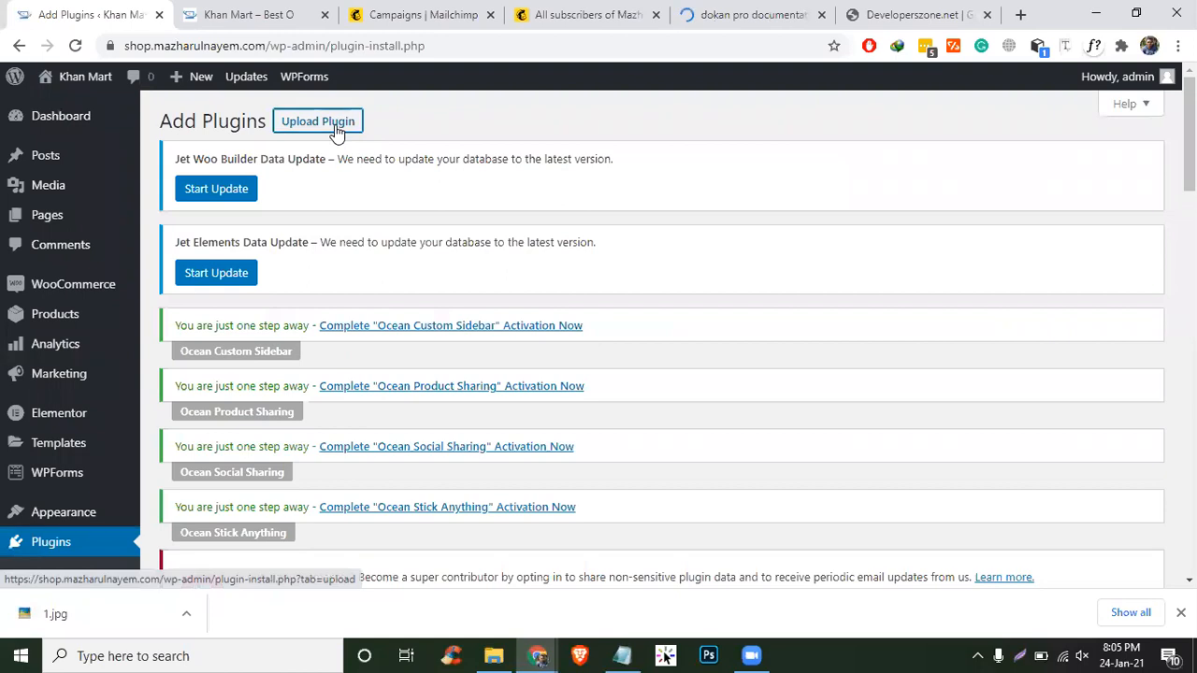
scroll(835, 266, "down", 5)
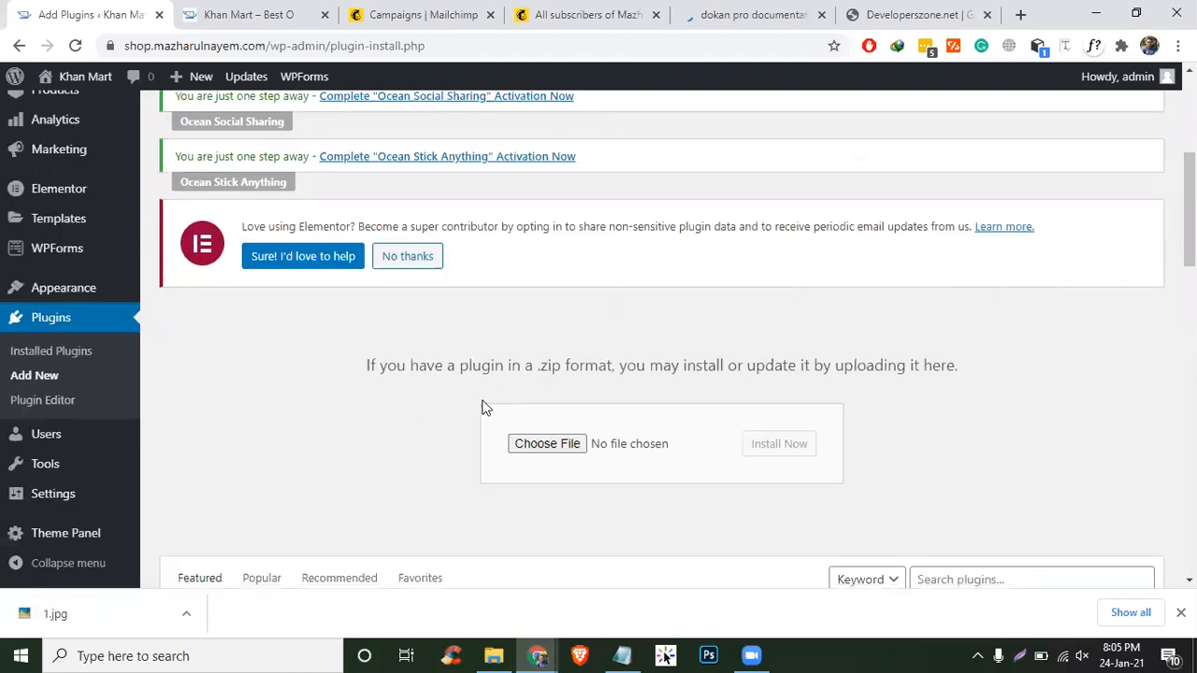
left_click(526, 442)
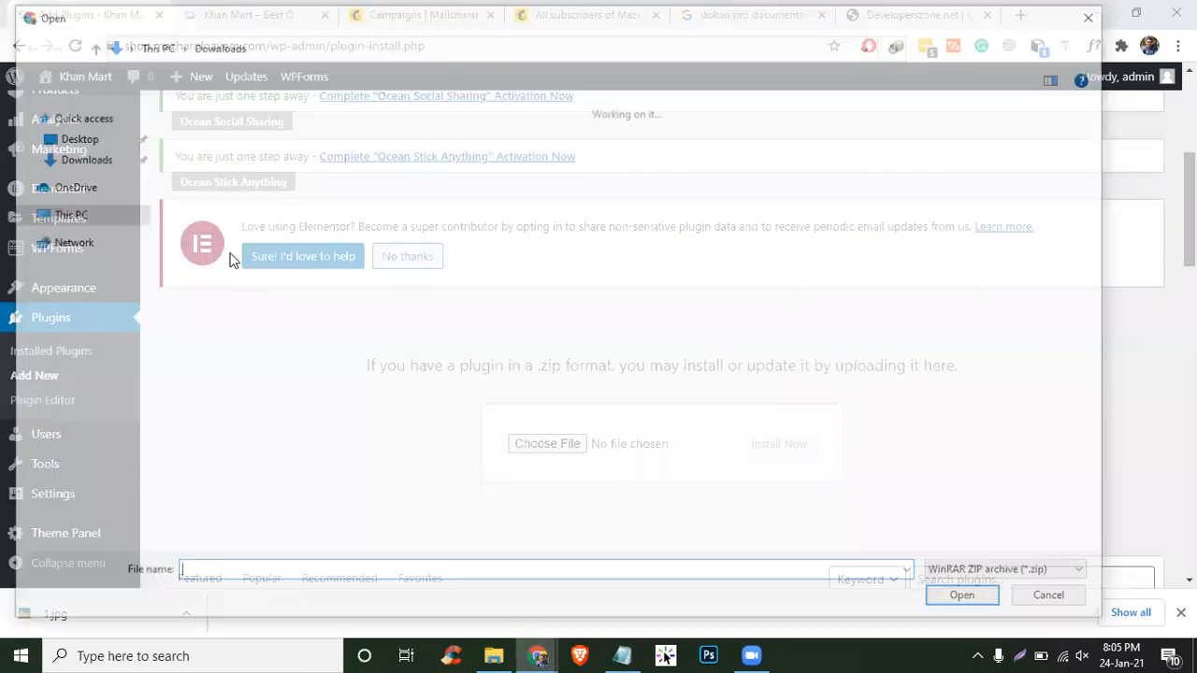
left_click(72, 137)
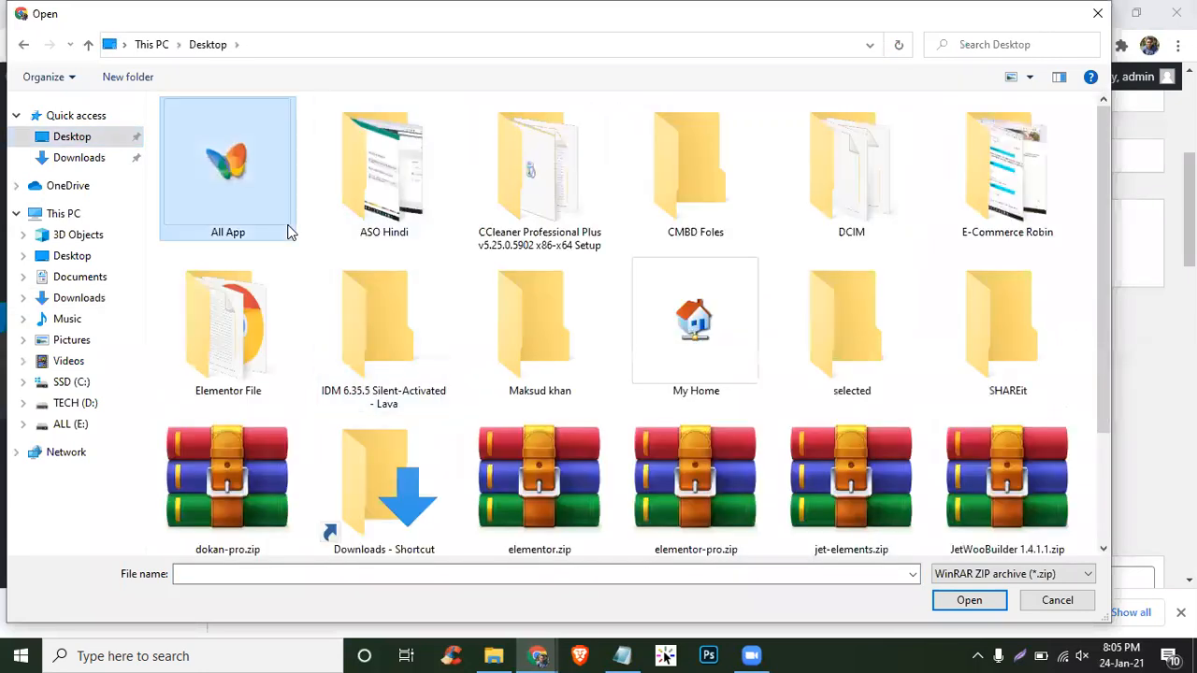
scroll(773, 322, "down", 3)
scroll(608, 428, "up", 3)
scroll(686, 427, "down", 3)
double_click(212, 314)
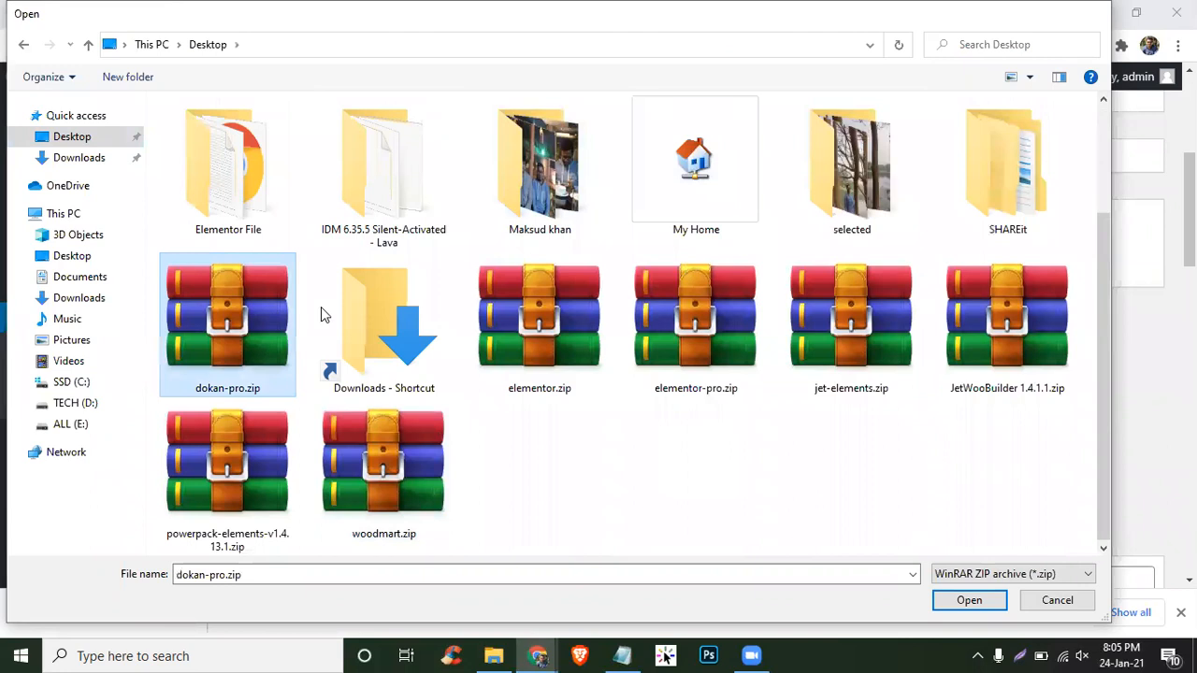
- Move the docs results tab beside WordPress and open the Dokan Multi Vendor Documentation
left_click(747, 14)
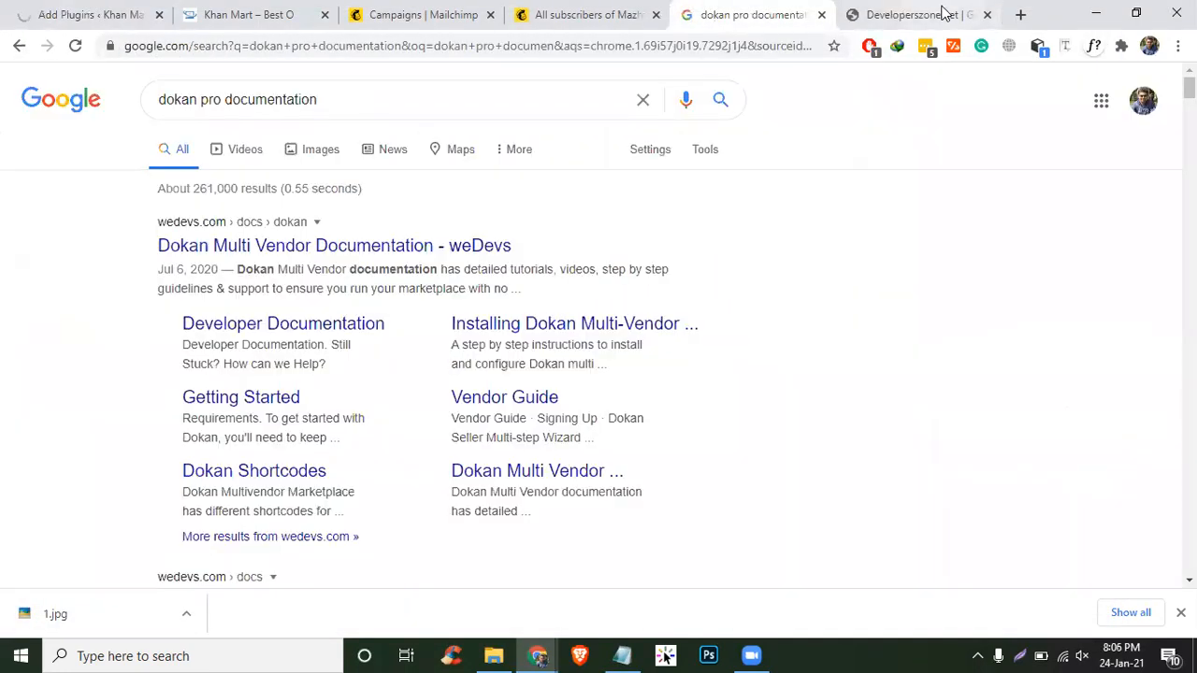
left_click(934, 14)
left_click_drag(747, 14, 257, 14)
left_click(117, 21)
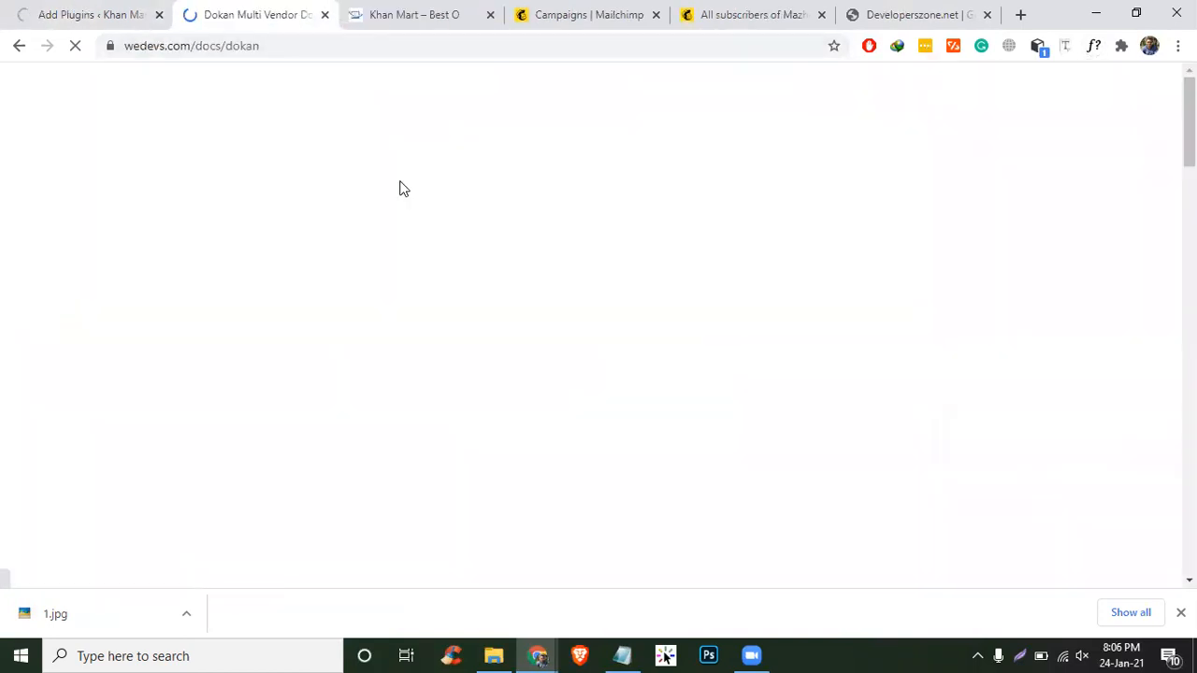
scroll(916, 447, "down", 2)
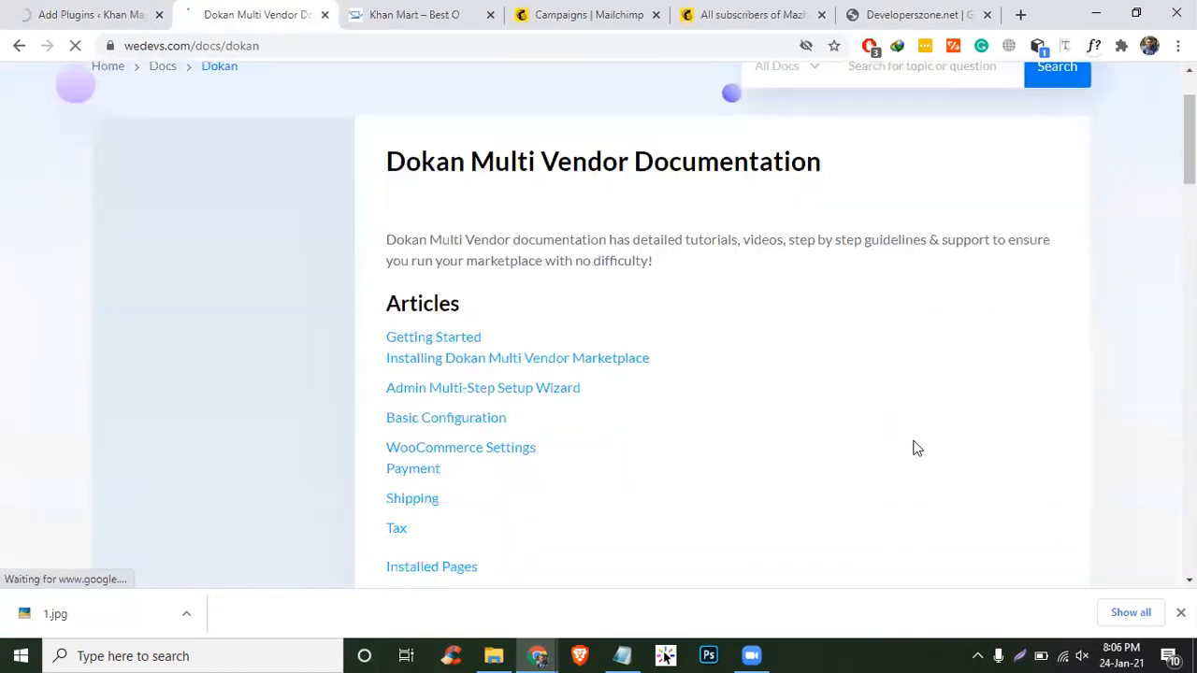
scroll(916, 448, "down", 3)
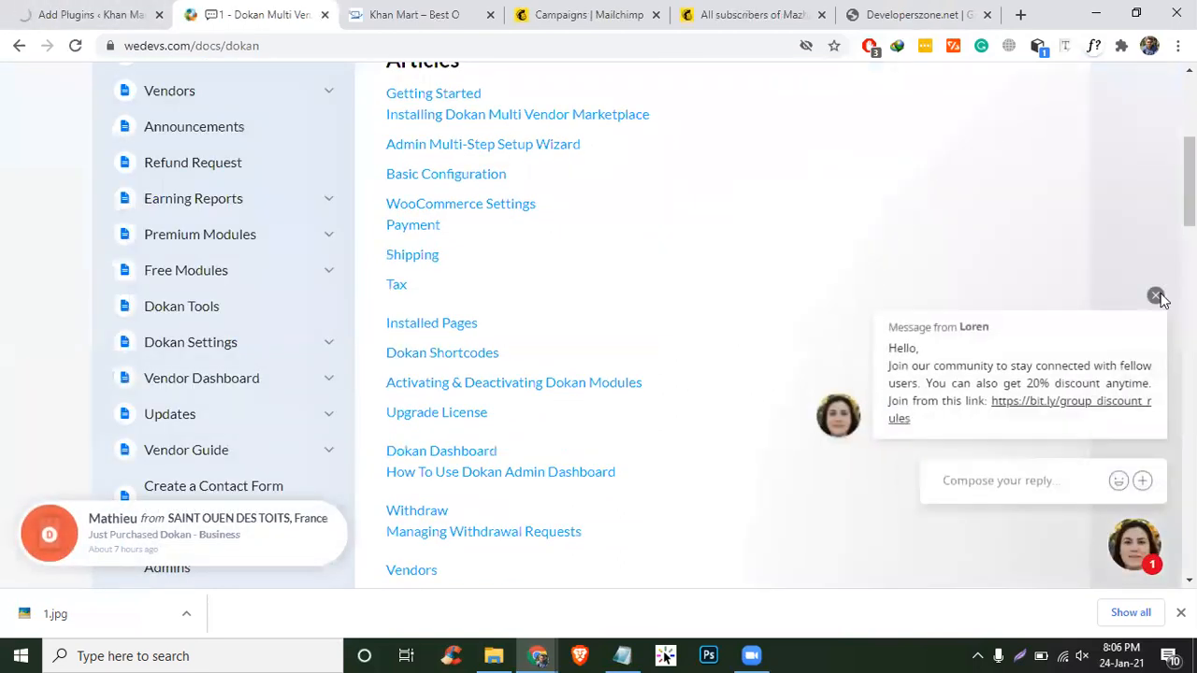
left_click(1156, 296)
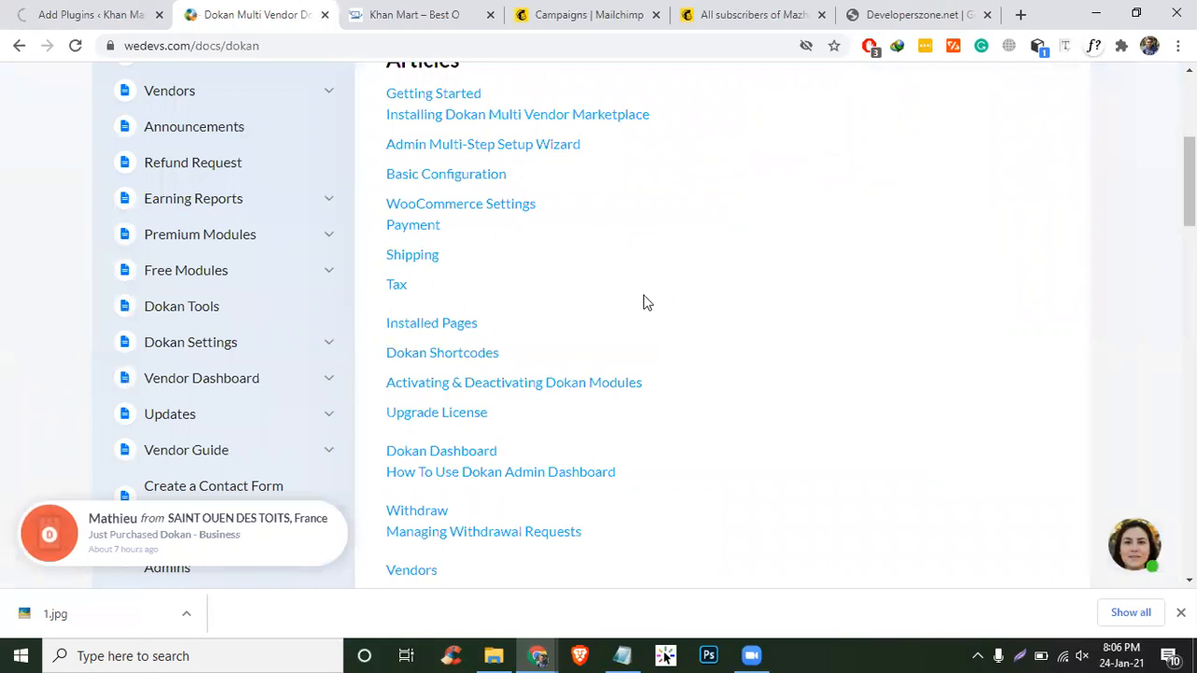
scroll(644, 303, "up", 2)
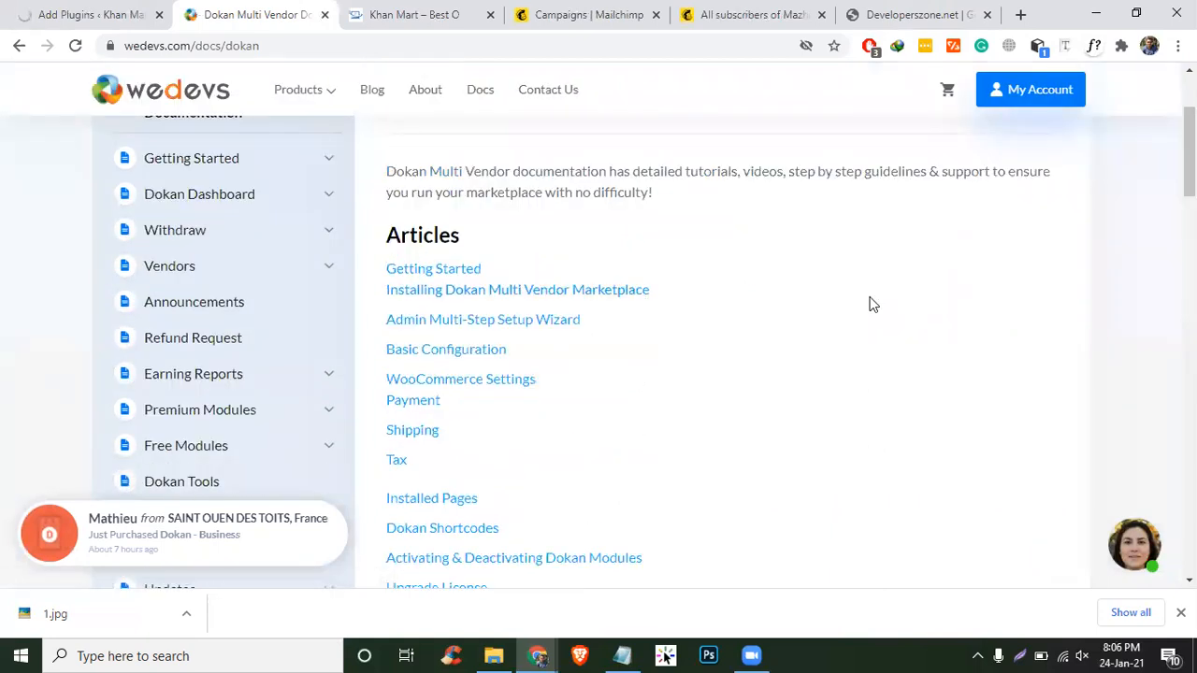
- Read the Getting Started and Admin Multi-Step Setup Wizard articles, then return to the install result
left_click(459, 269)
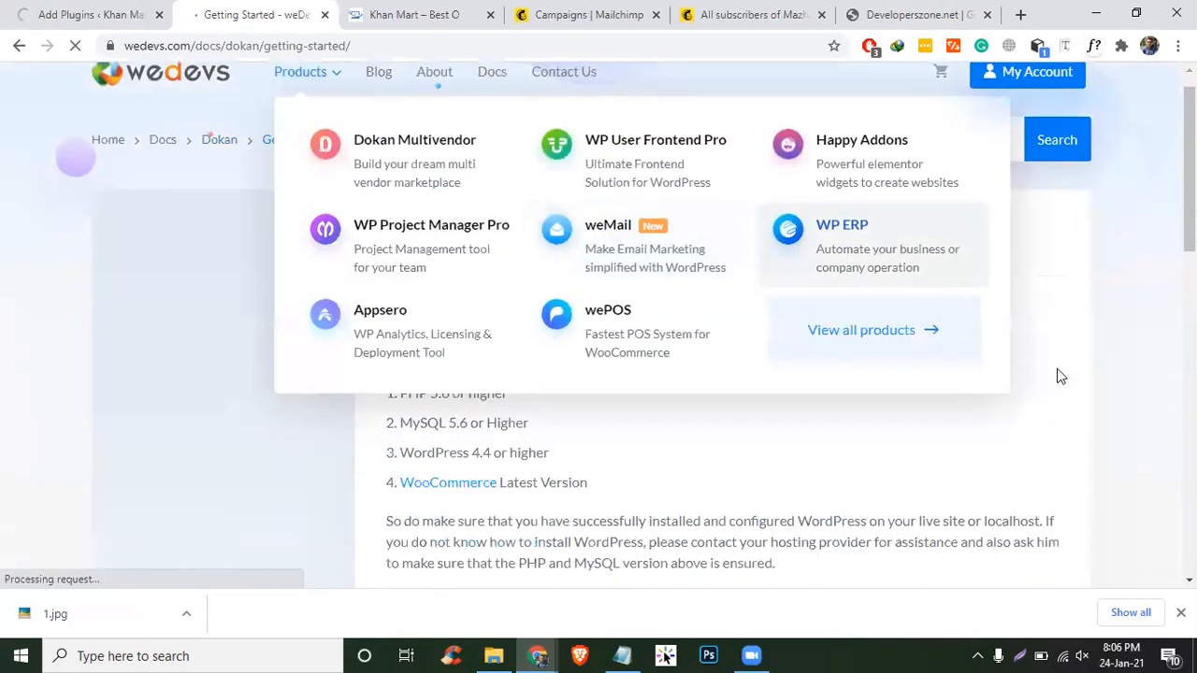
scroll(1118, 324, "down", 3)
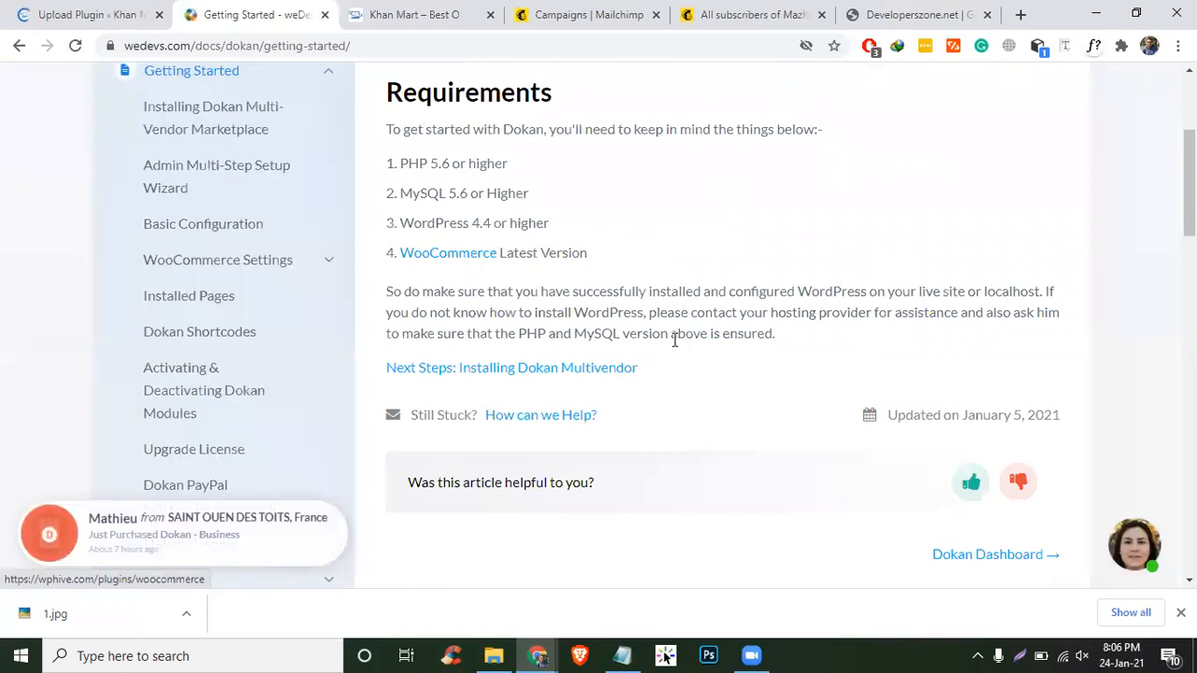
scroll(673, 340, "up", 3)
scroll(532, 237, "down", 5)
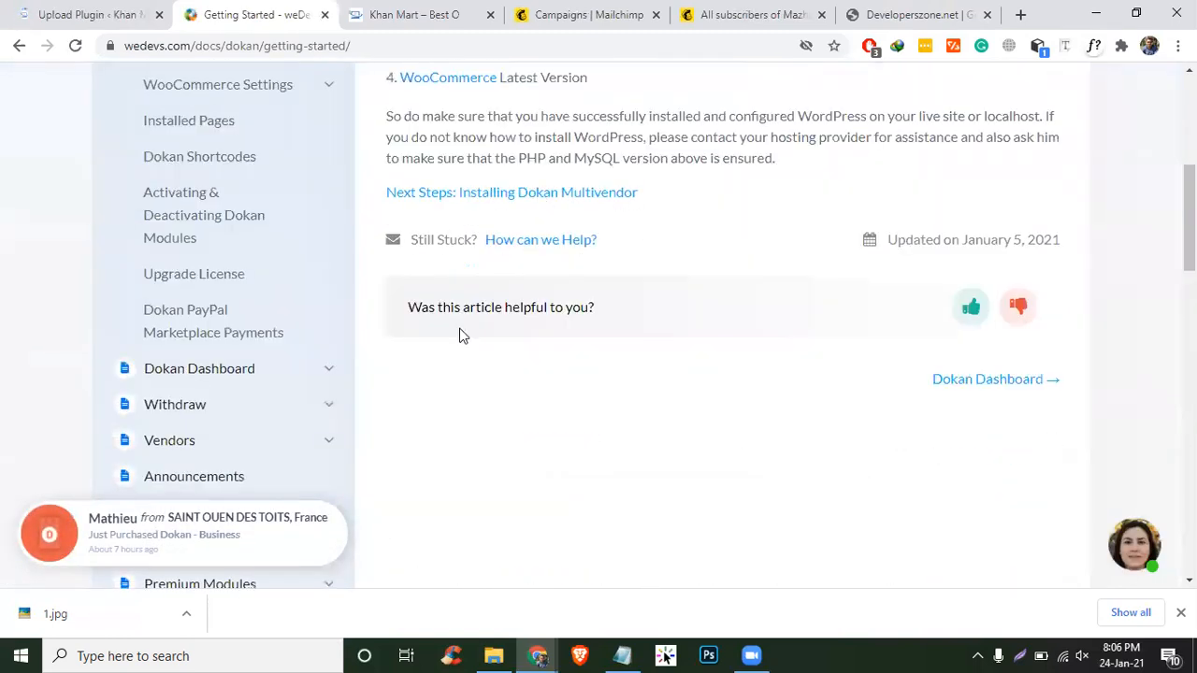
scroll(498, 262, "up", 4)
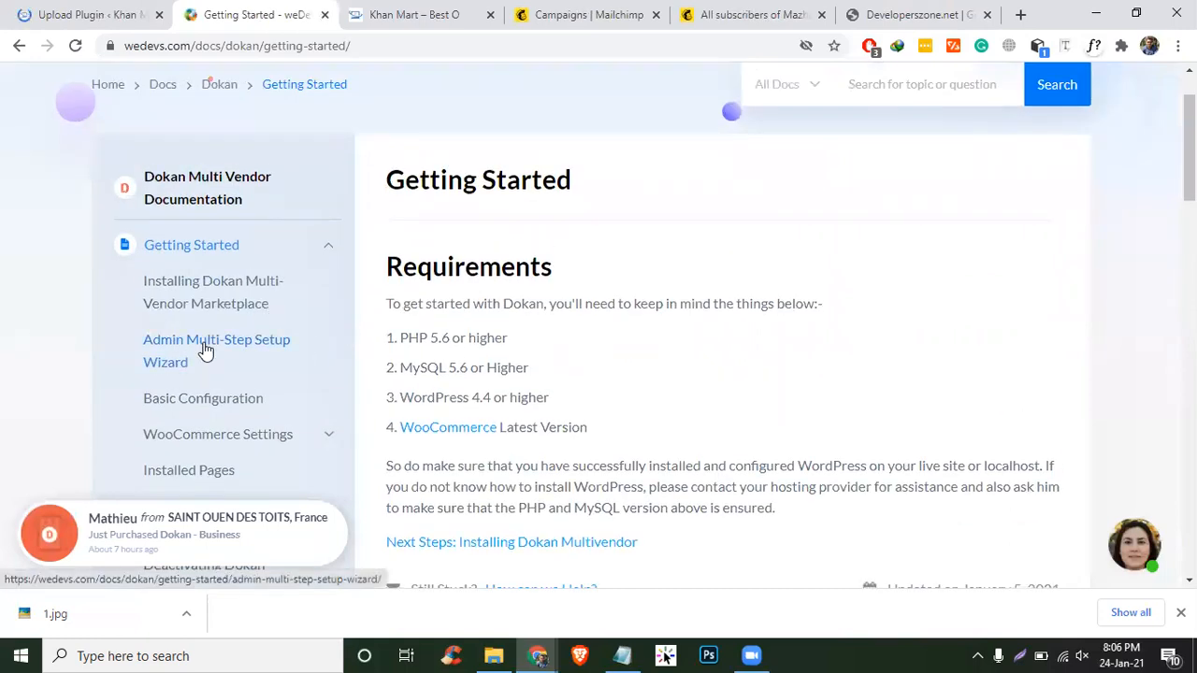
left_click(205, 350)
scroll(794, 376, "down", 2)
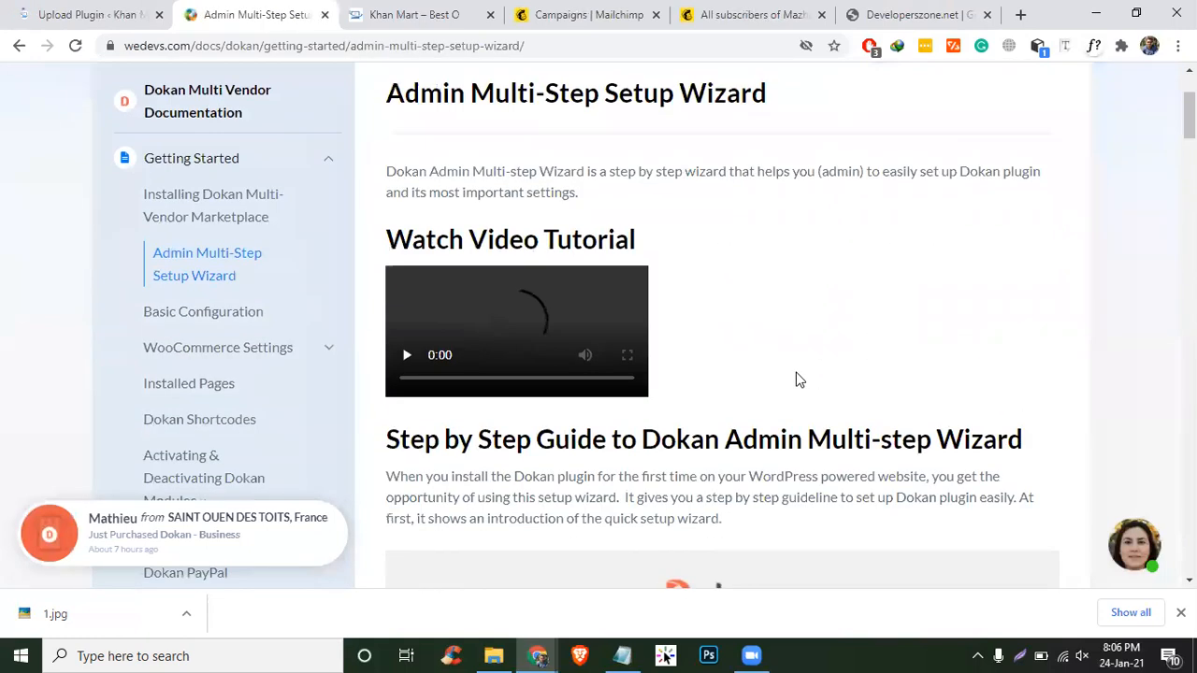
scroll(797, 377, "down", 7)
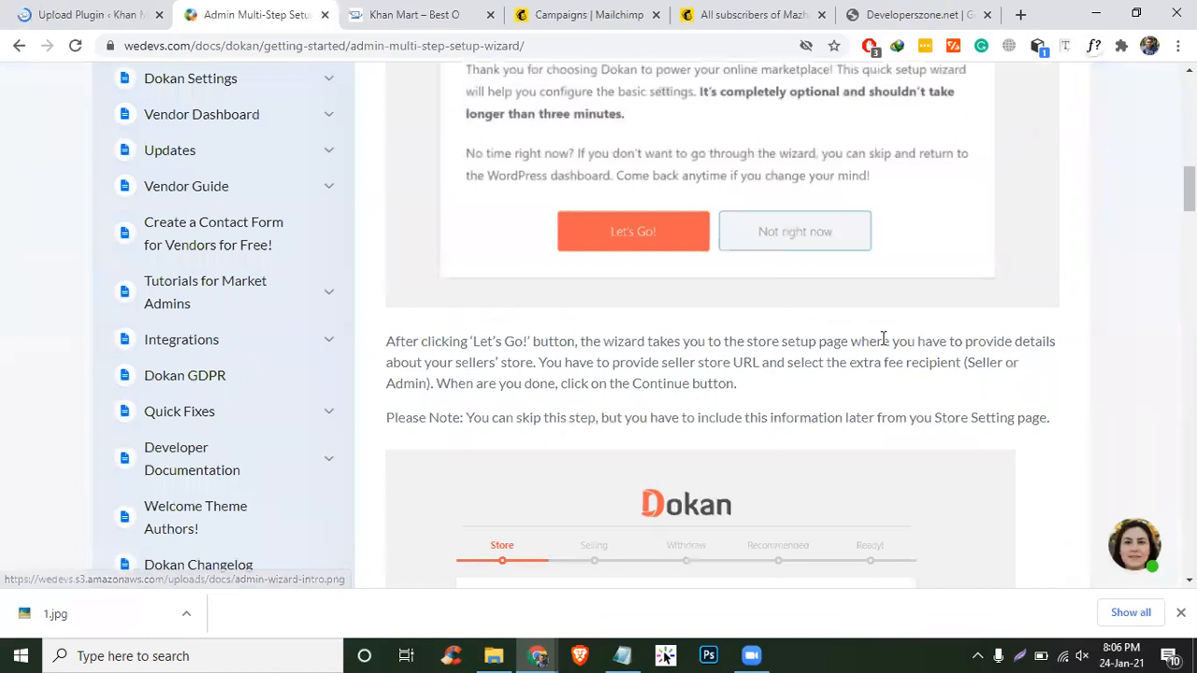
scroll(751, 216, "up", 3)
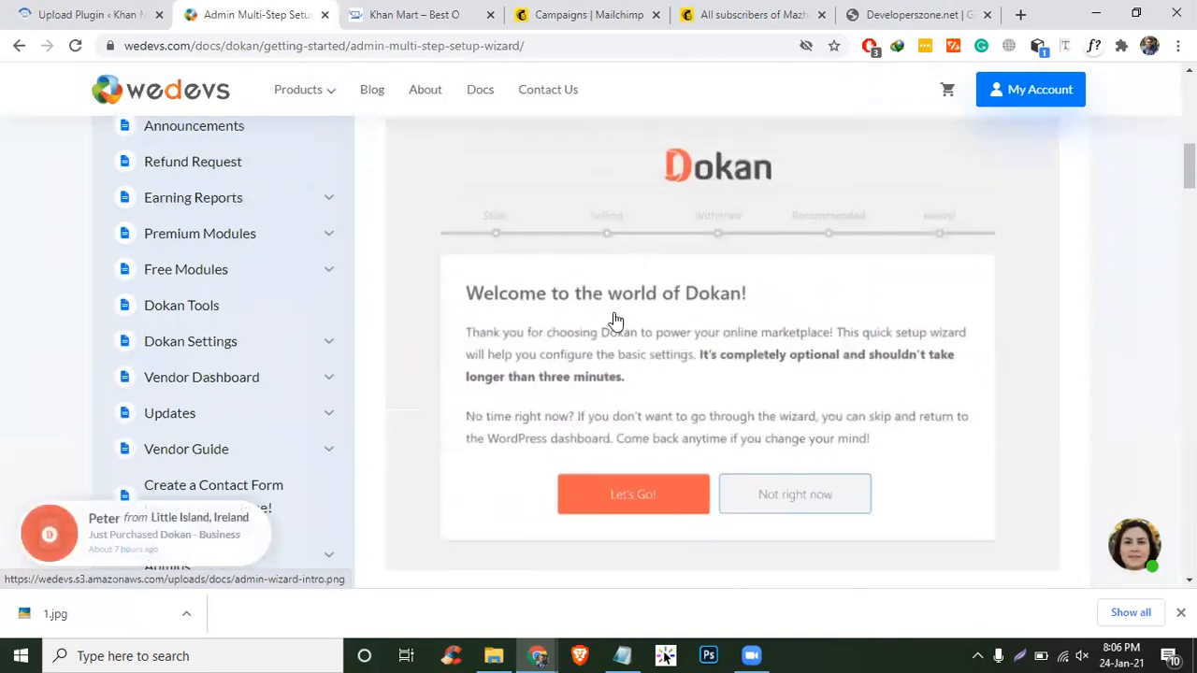
left_click(112, 15)
- Recheck the setup wizard docs, then install the Dokan core plugin to reach the wizard welcome screen
scroll(997, 457, "down", 3)
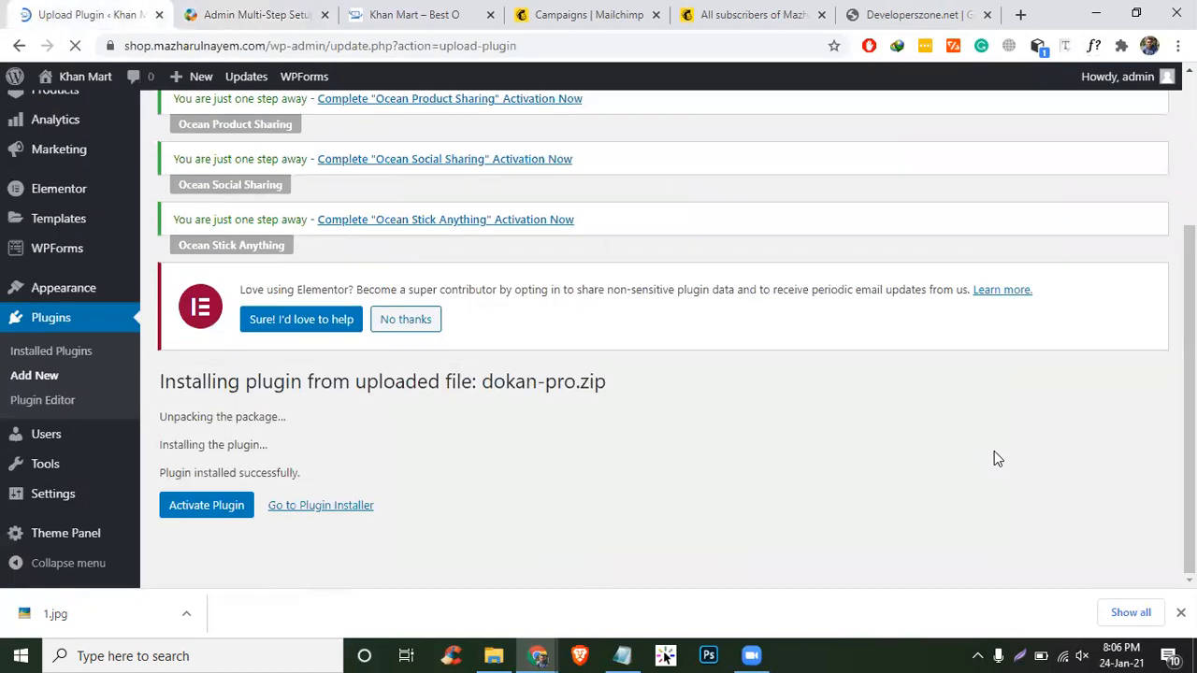
left_click(264, 13)
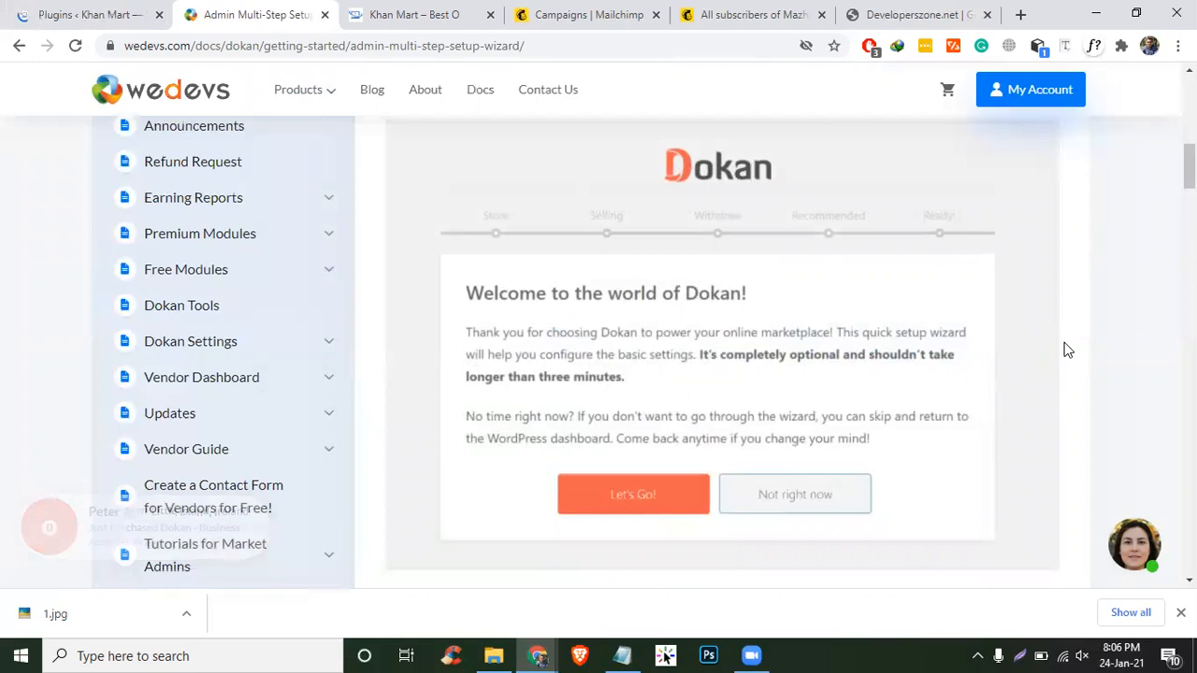
mouse_move(280, 89)
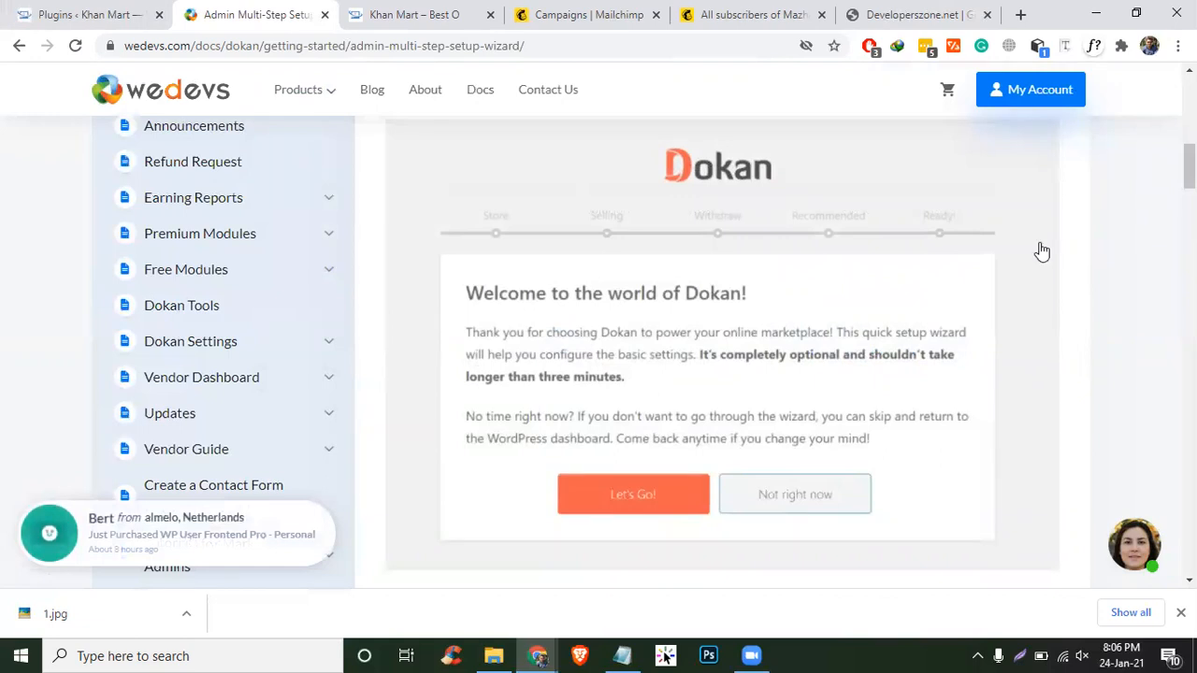
scroll(356, 213, "up", 4)
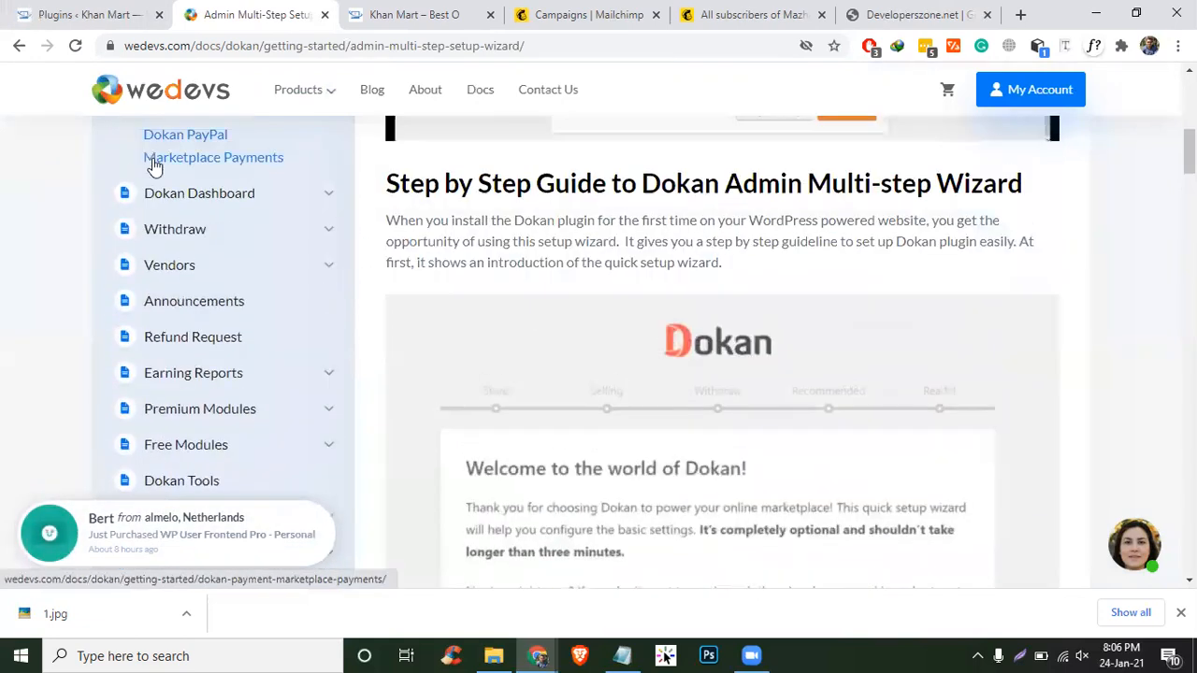
scroll(182, 176, "up", 1)
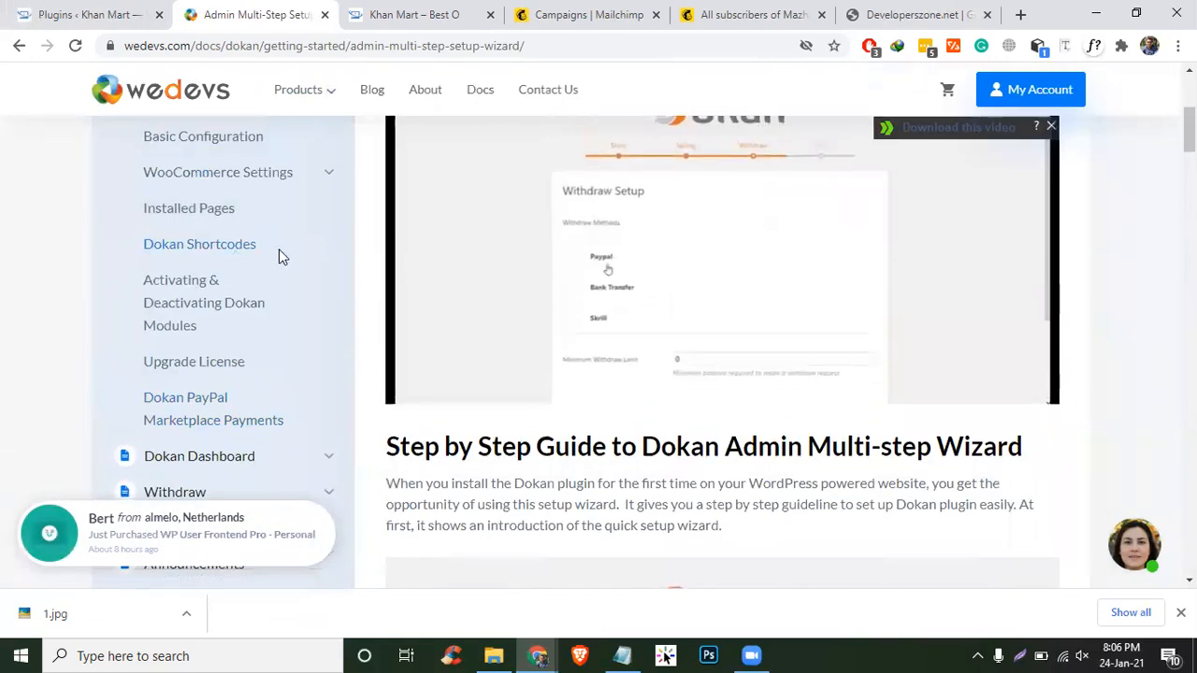
scroll(62, 300, "down", 1)
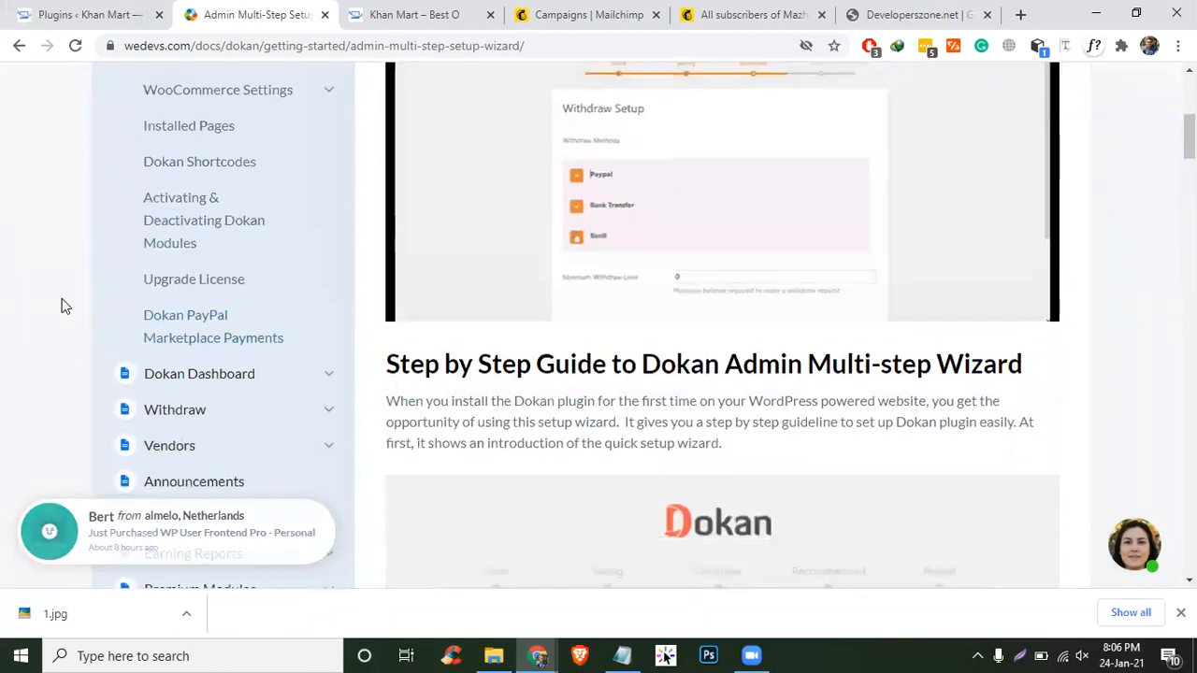
scroll(62, 299, "down", 3)
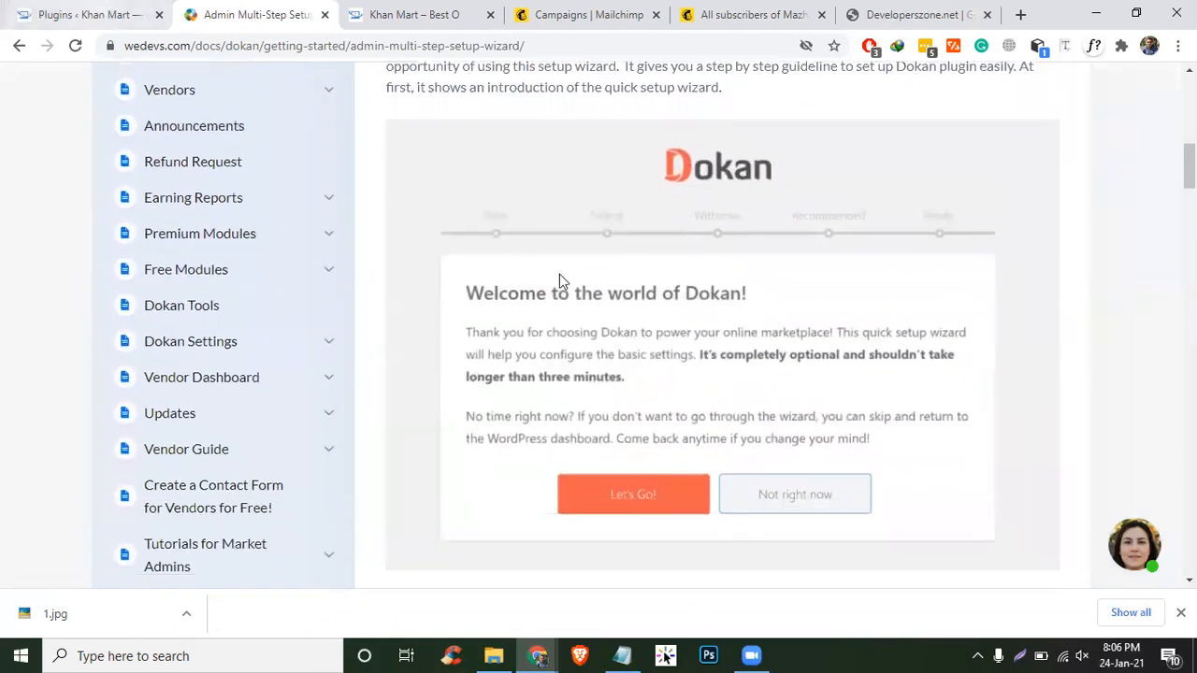
key("ctrl+shift+Tab")
left_click(215, 330)
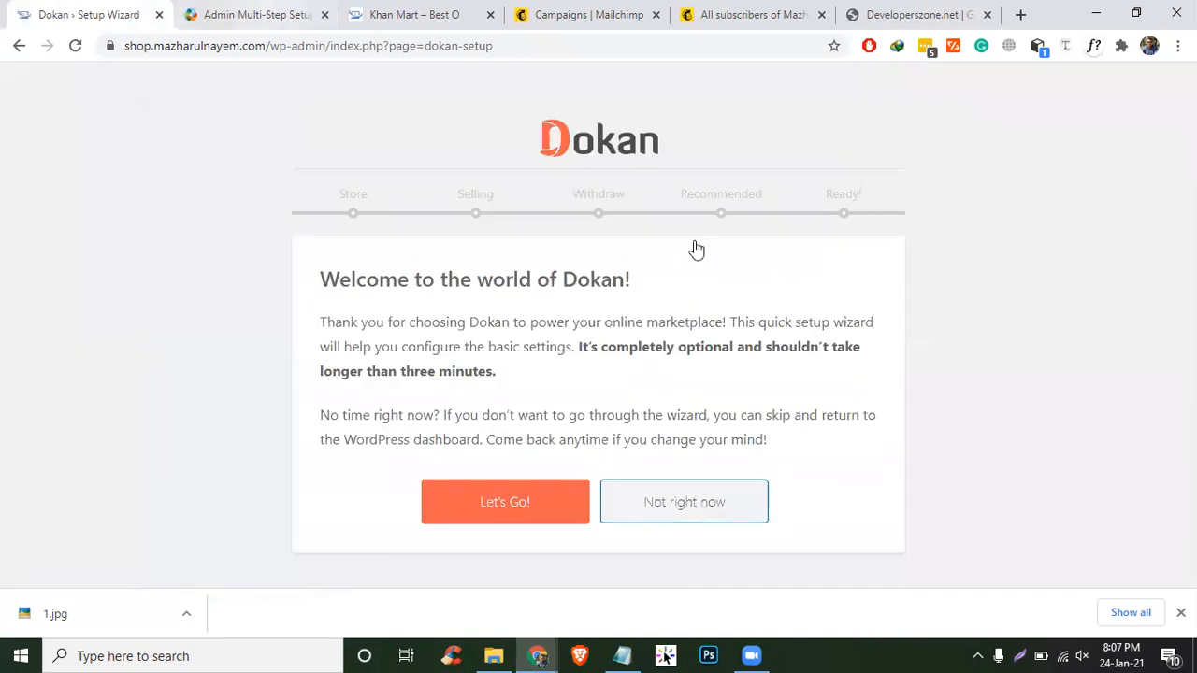
- Glance at the wizard documentation again, then start the Dokan setup wizard with Let's Go
key("ctrl+Tab")
left_click(128, 7)
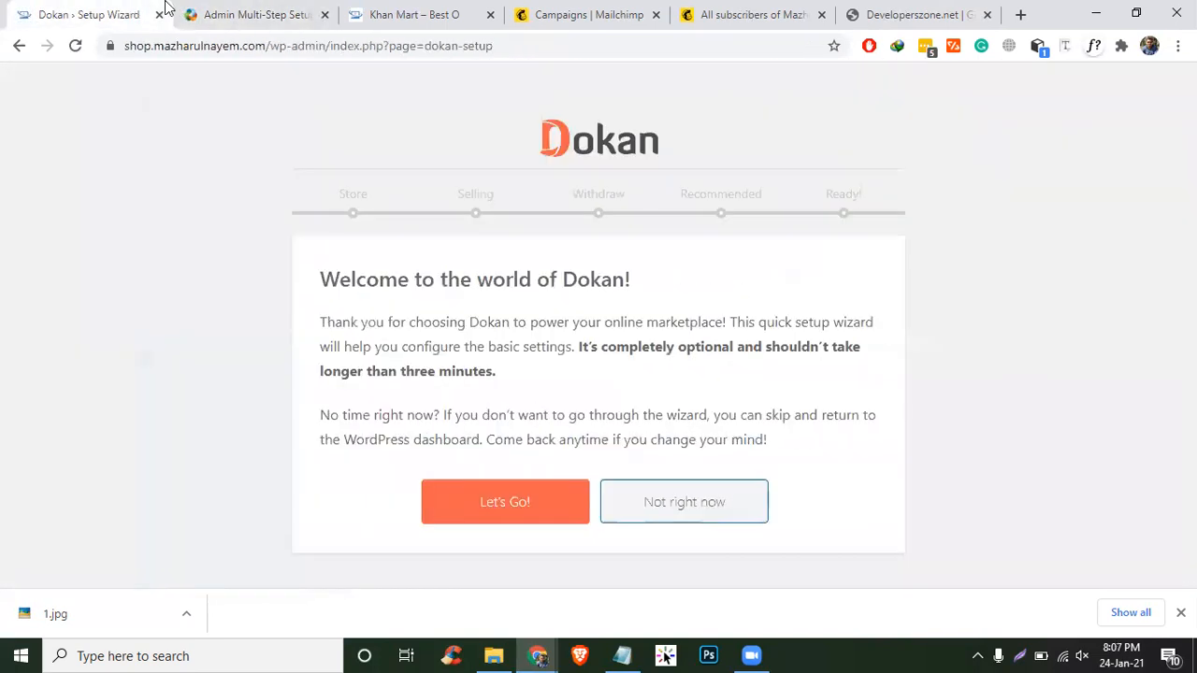
left_click(238, 7)
scroll(871, 424, "down", 4)
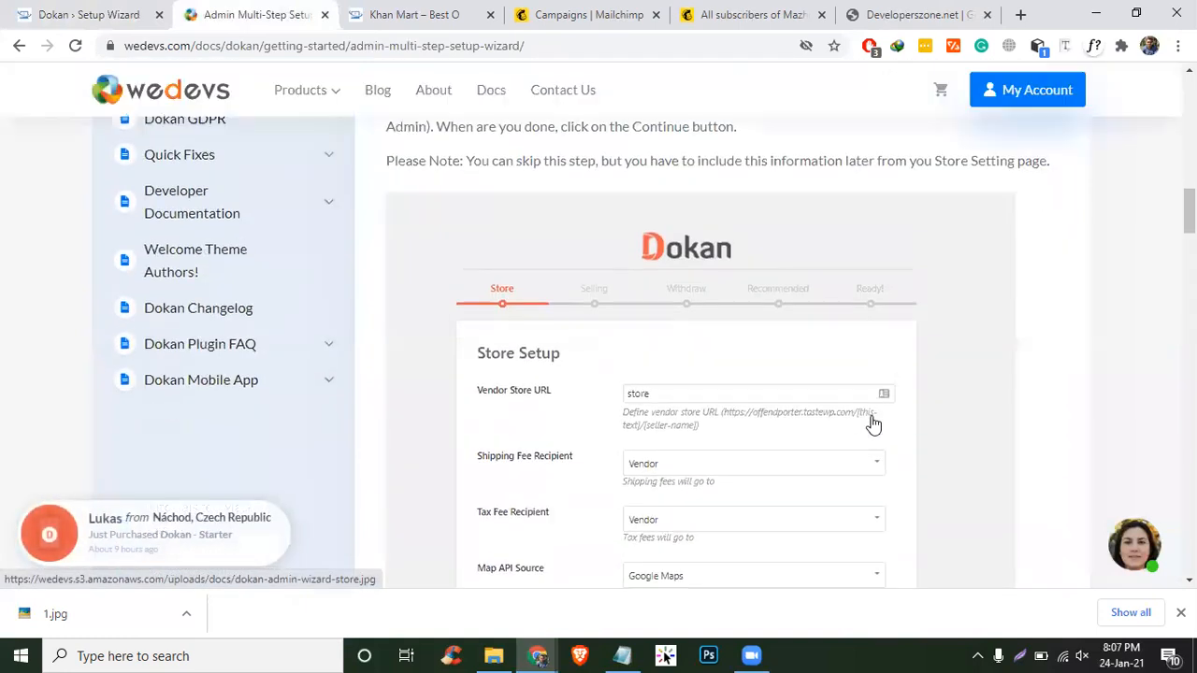
scroll(871, 423, "down", 5)
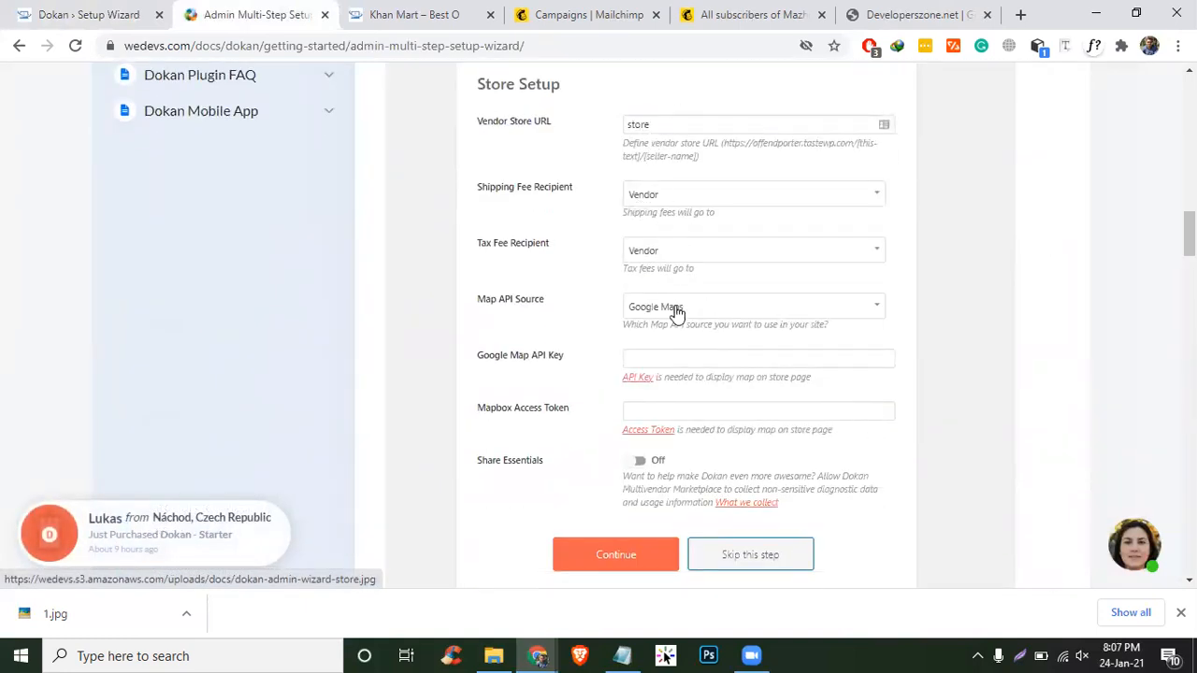
left_click(131, 13)
left_click(475, 500)
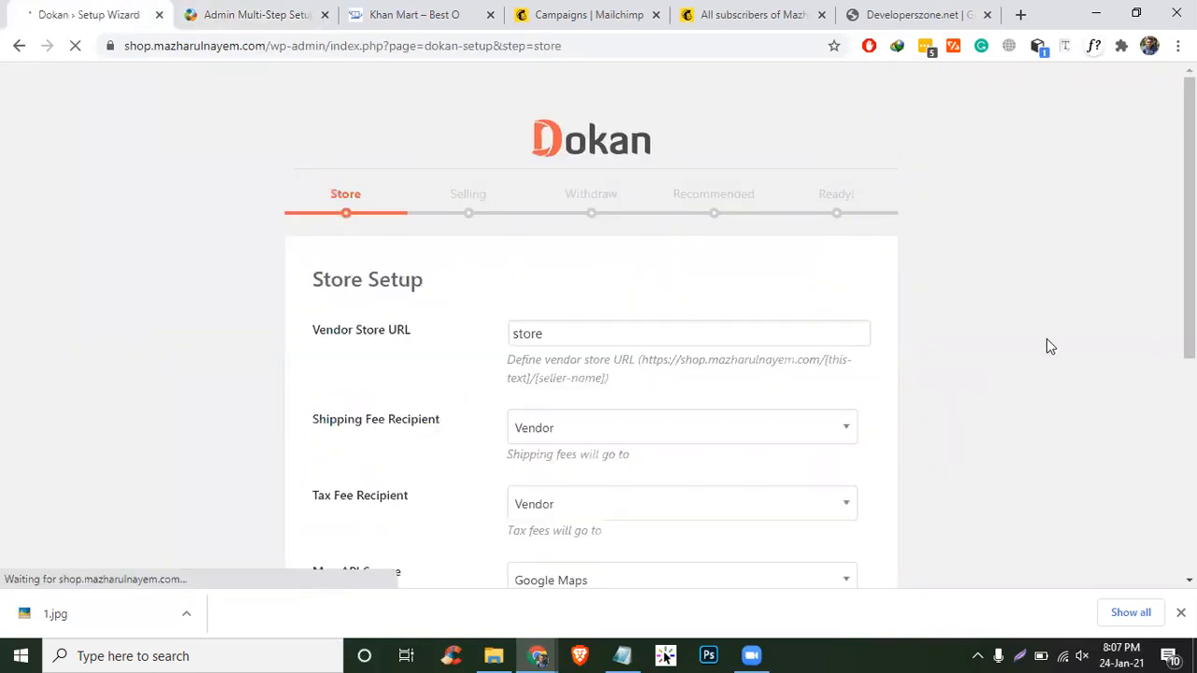
- Change the Vendor Store URL base from 'store' to 'gausia-store'
scroll(1046, 347, "down", 1)
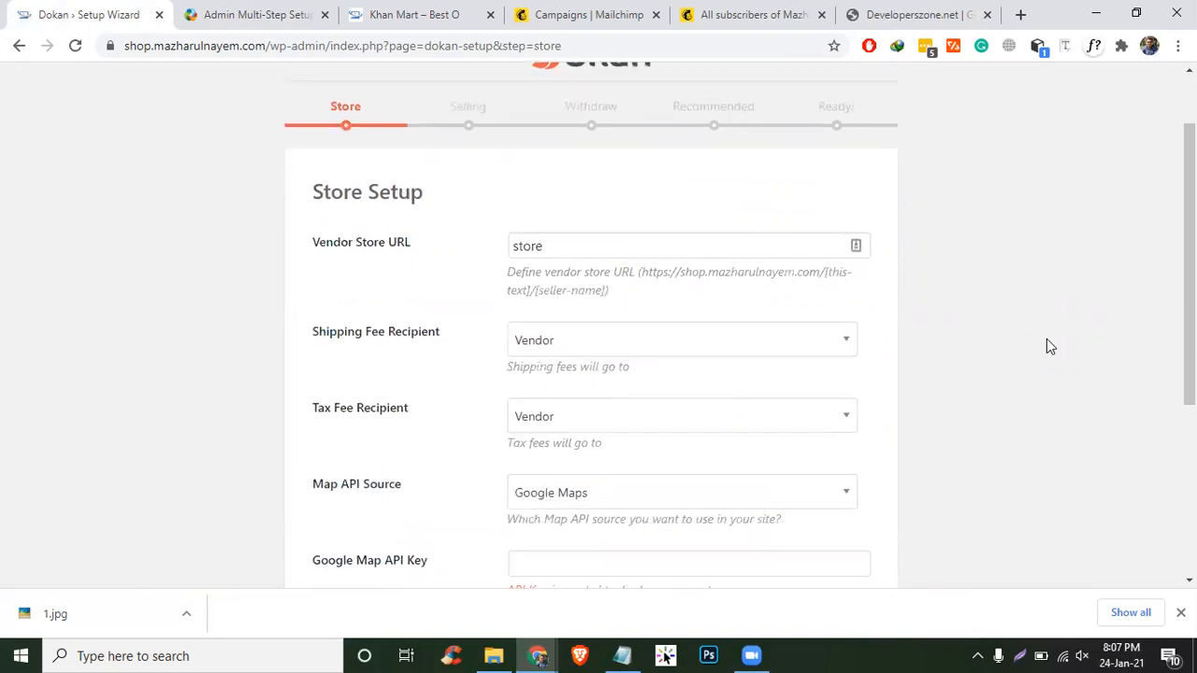
left_click(692, 254)
double_click(625, 240)
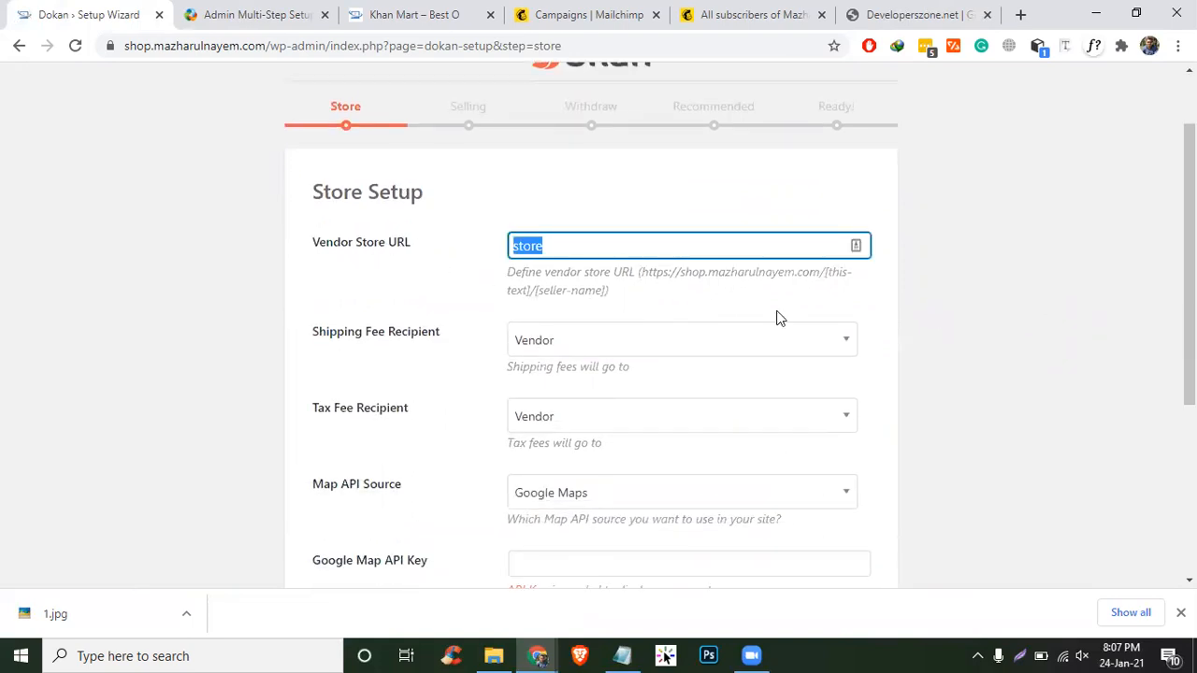
left_click(715, 290)
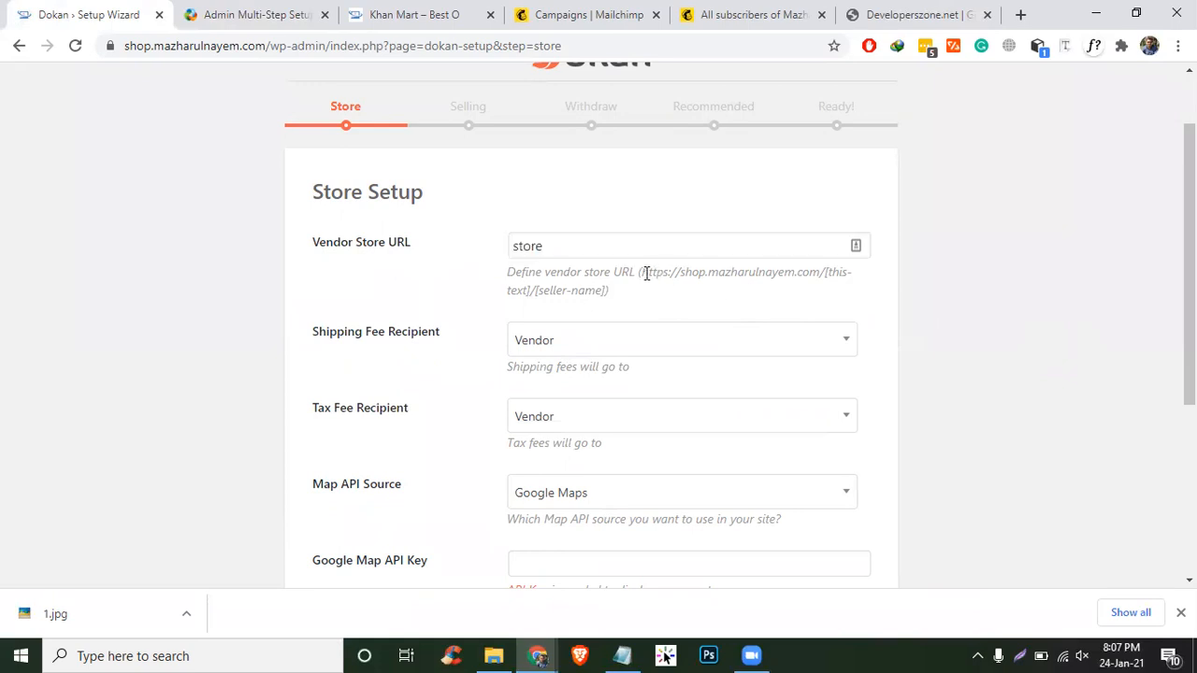
left_click_drag(641, 272, 827, 271)
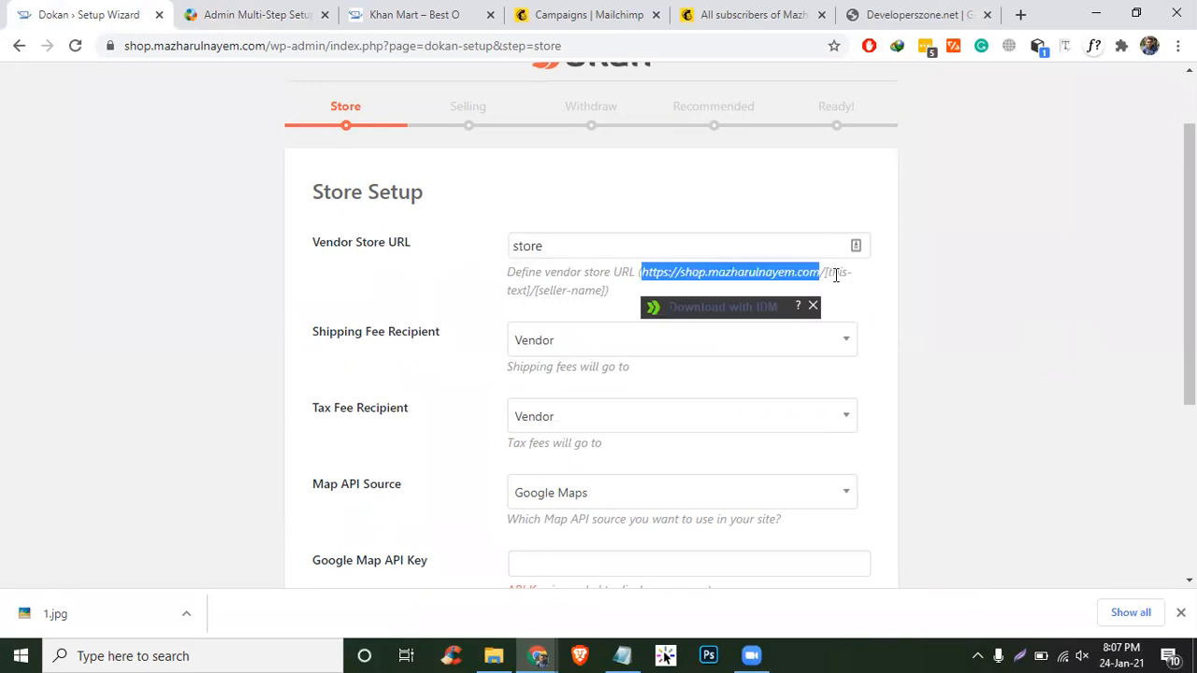
left_click(829, 271)
left_click(548, 246)
double_click(547, 246)
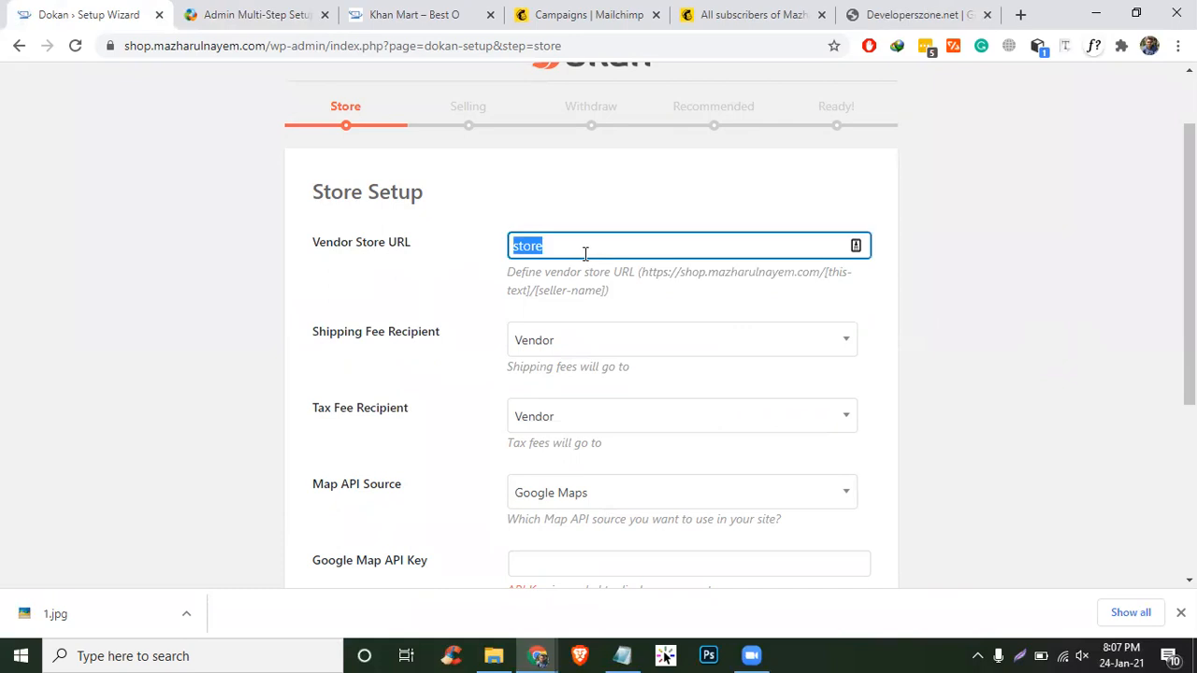
type("gausia-store")
left_click_drag(641, 271, 834, 273)
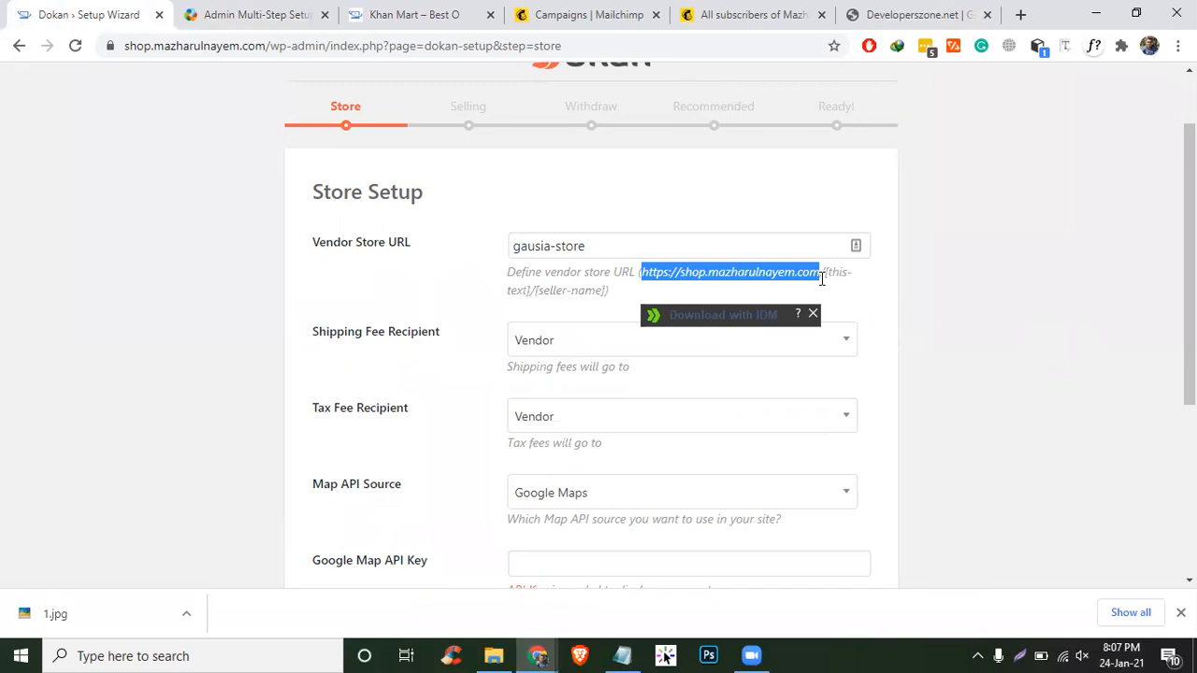
left_click(1008, 265)
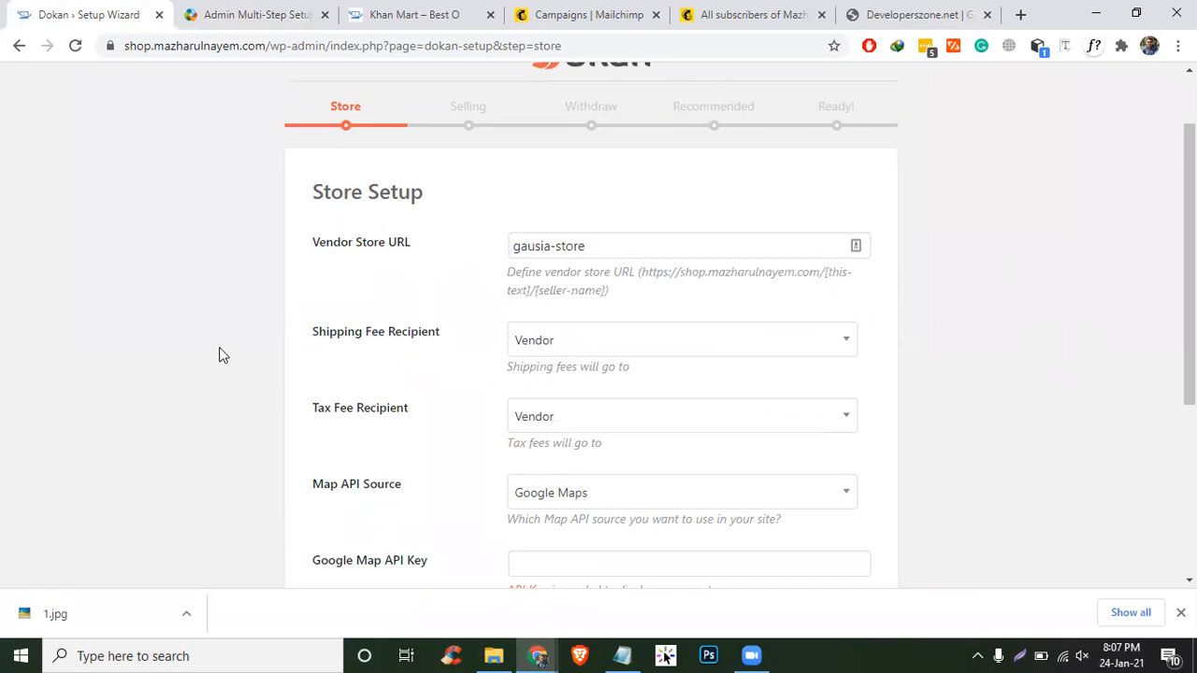
- Keep shipping and tax fee recipients as Vendor and submit the Store step
scroll(222, 355, "down", 2)
left_click(610, 165)
left_click(928, 241)
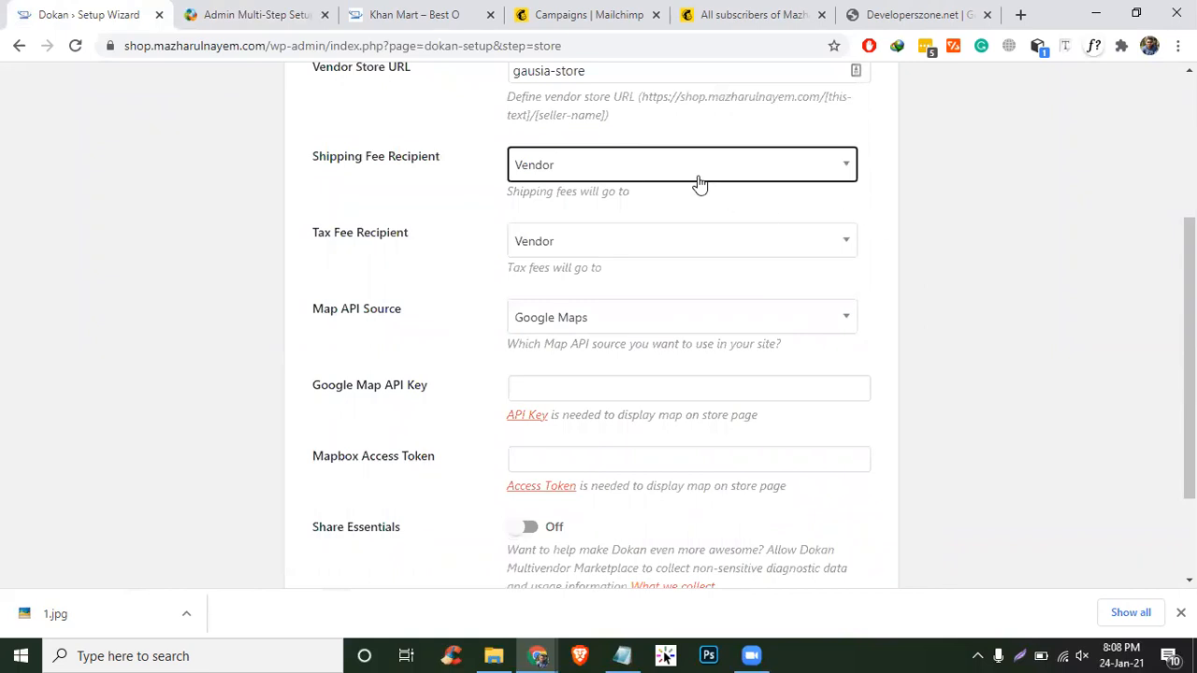
left_click(527, 245)
left_click(428, 254)
scroll(408, 256, "down", 1)
scroll(408, 256, "down", 1)
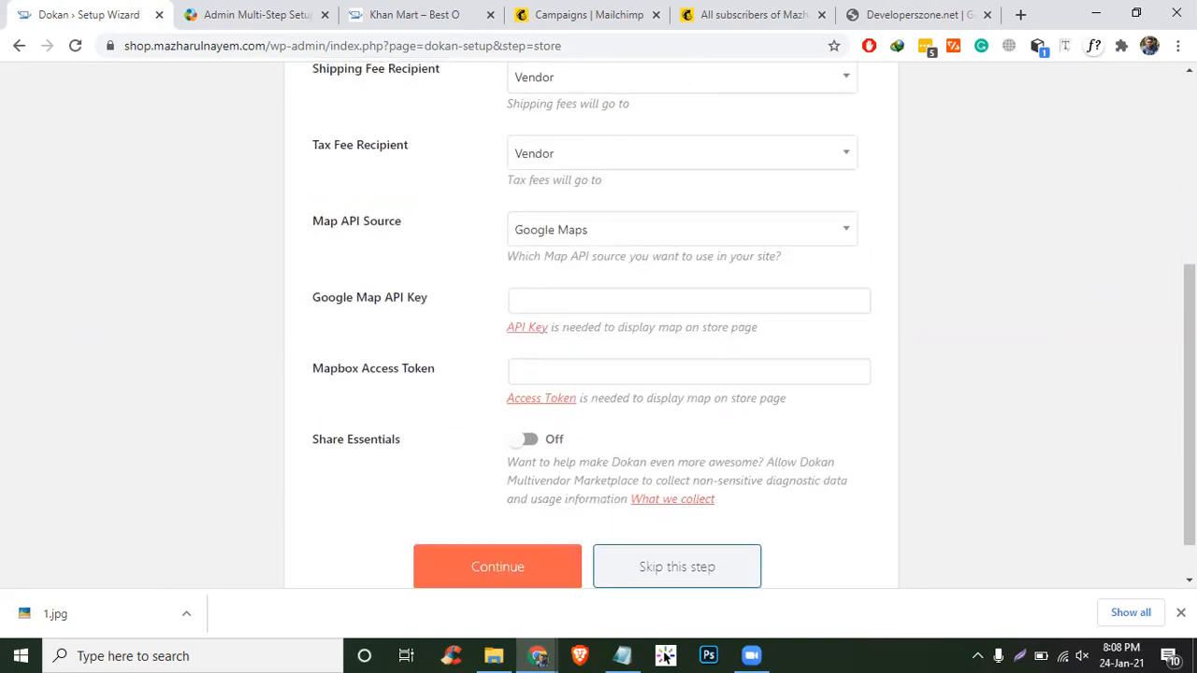
scroll(598, 328, "down", 1)
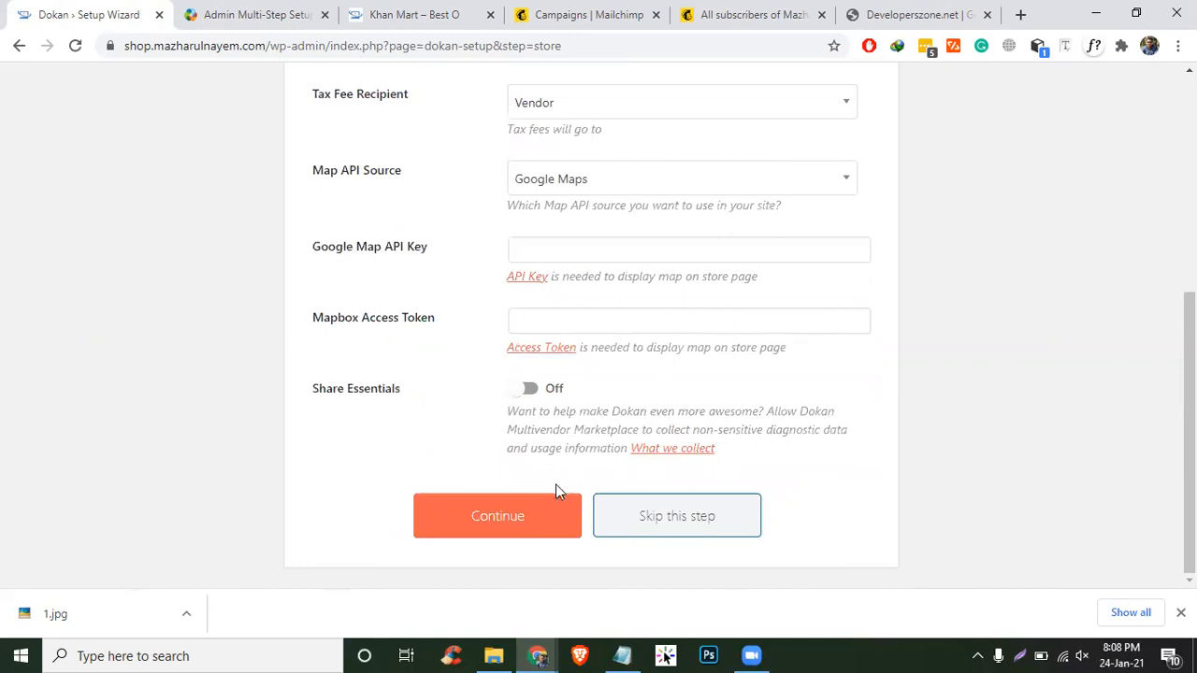
left_click(524, 515)
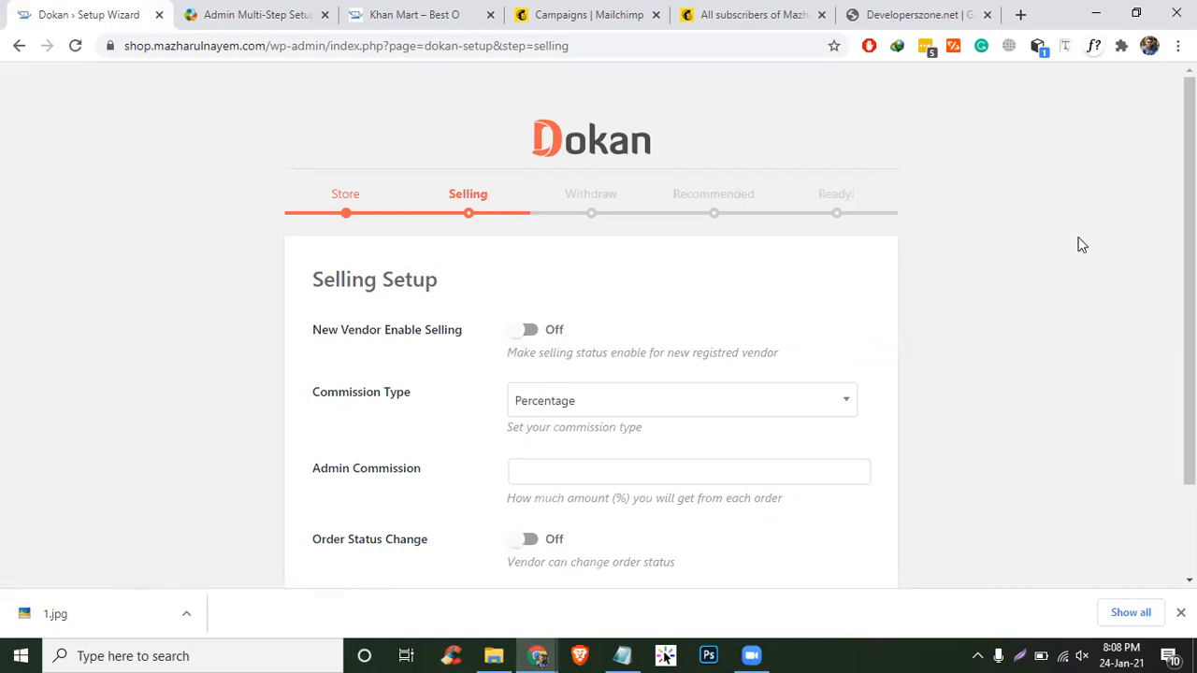
- Let new vendors sell immediately and set a 25 percentage admin commission
scroll(748, 321, "down", 1)
scroll(430, 264, "down", 1)
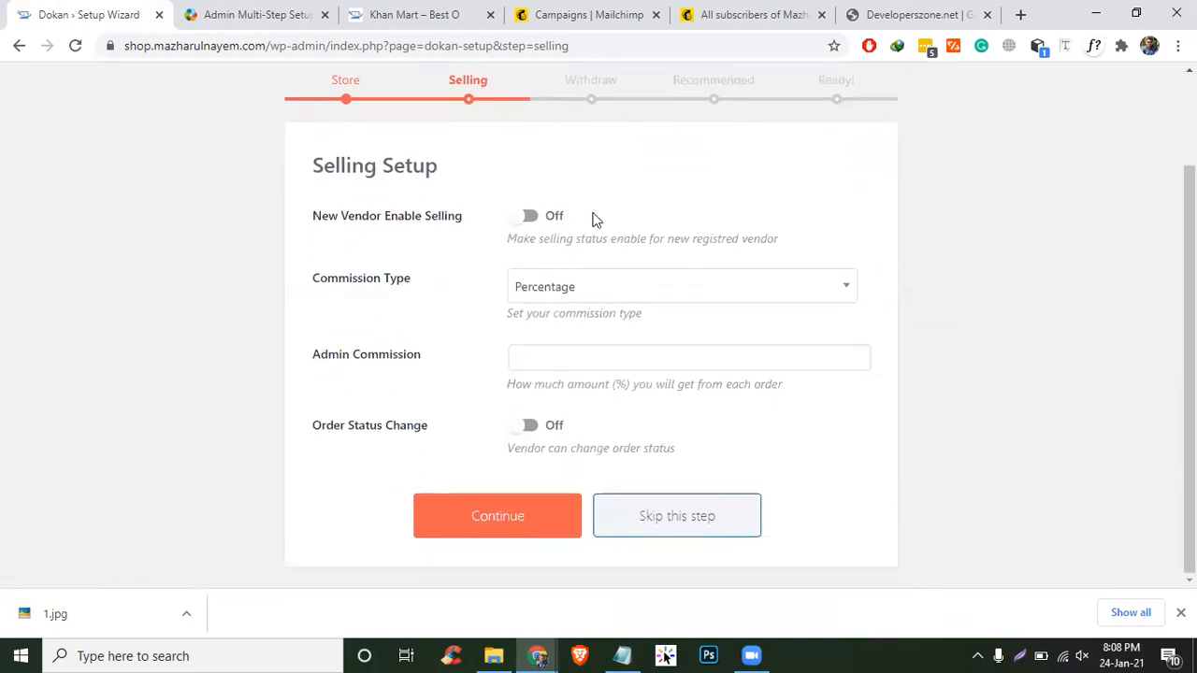
left_click_drag(349, 216, 386, 216)
left_click(466, 216)
left_click(529, 215)
left_click(599, 292)
left_click(599, 293)
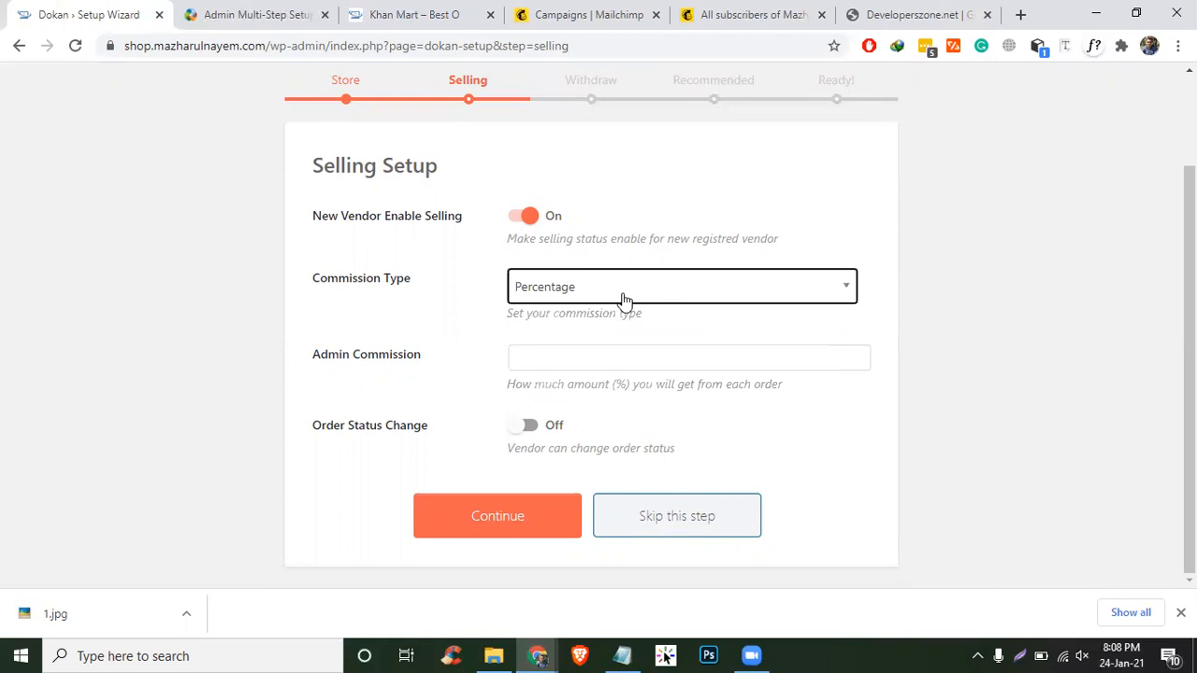
left_click(604, 358)
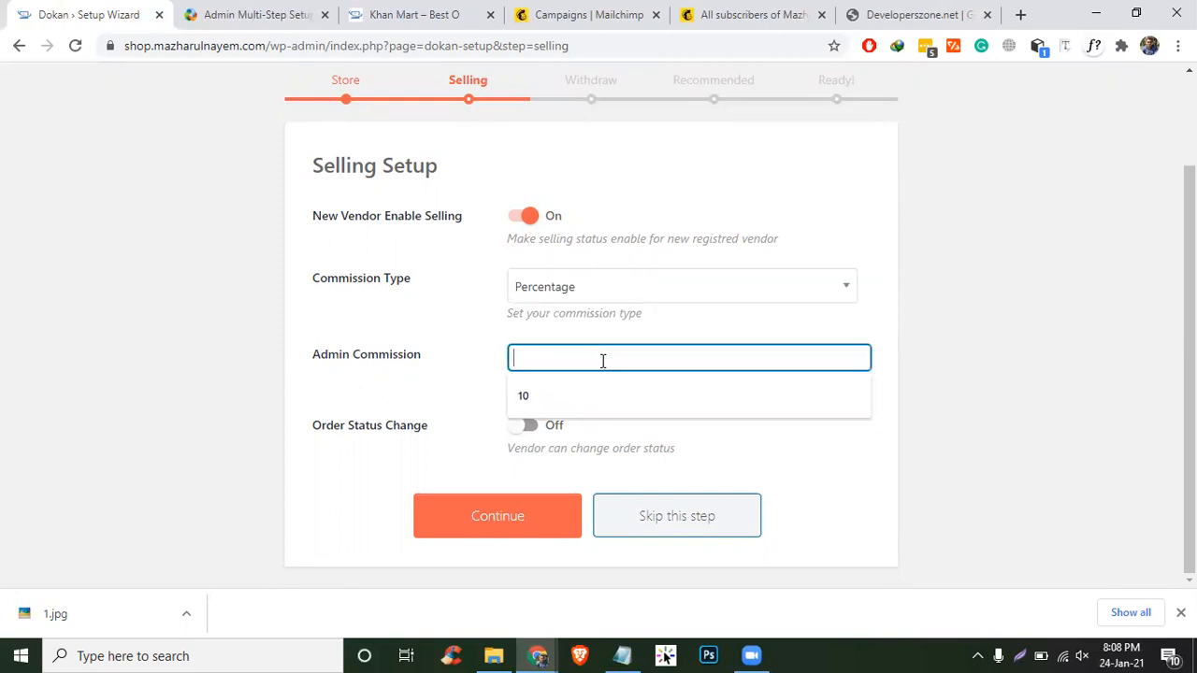
type("25")
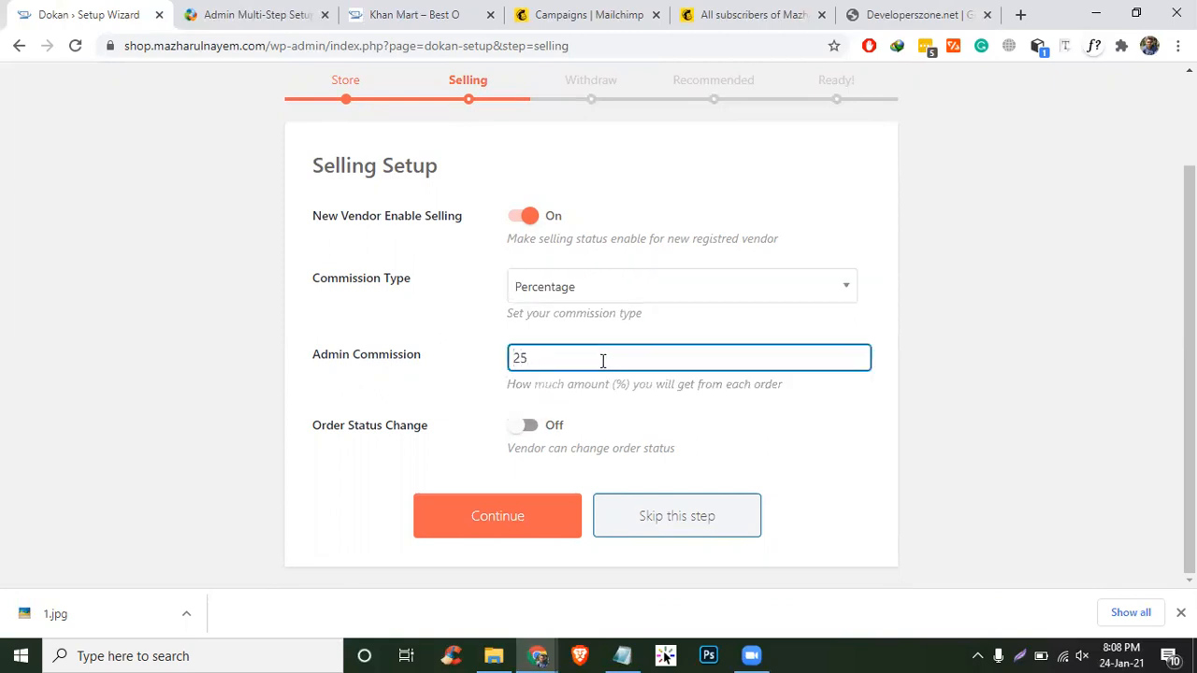
left_click(961, 271)
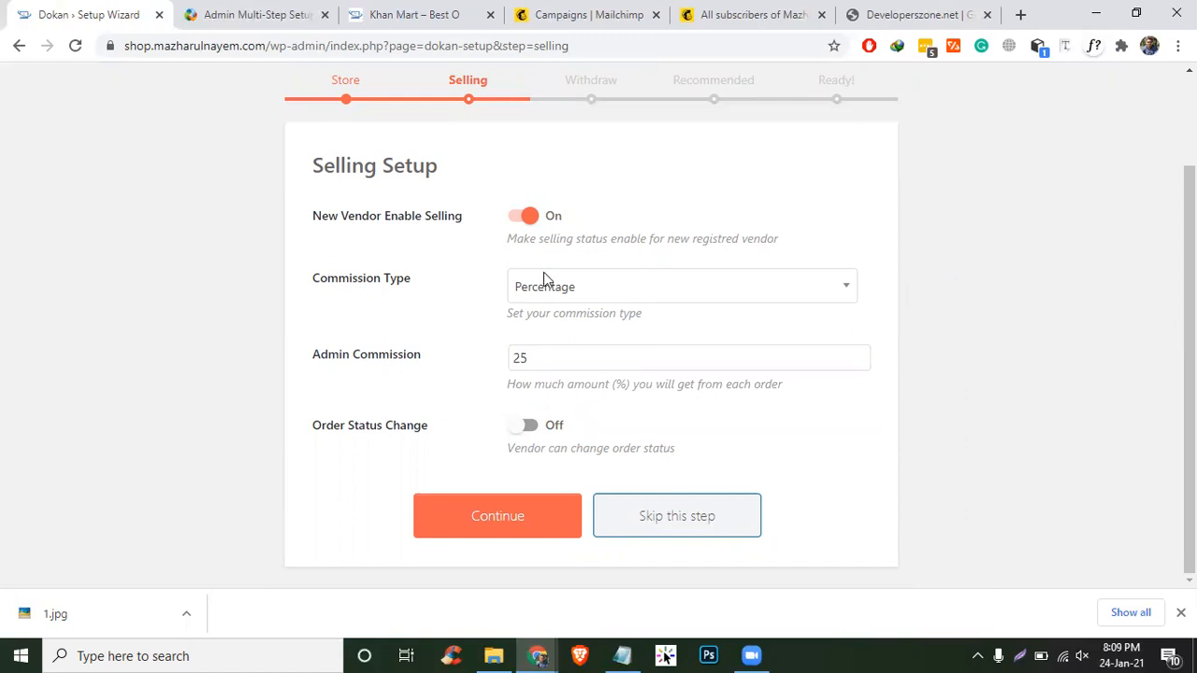
- Turn on vendor Order Status Change and submit the Selling step
left_click_drag(325, 427, 446, 429)
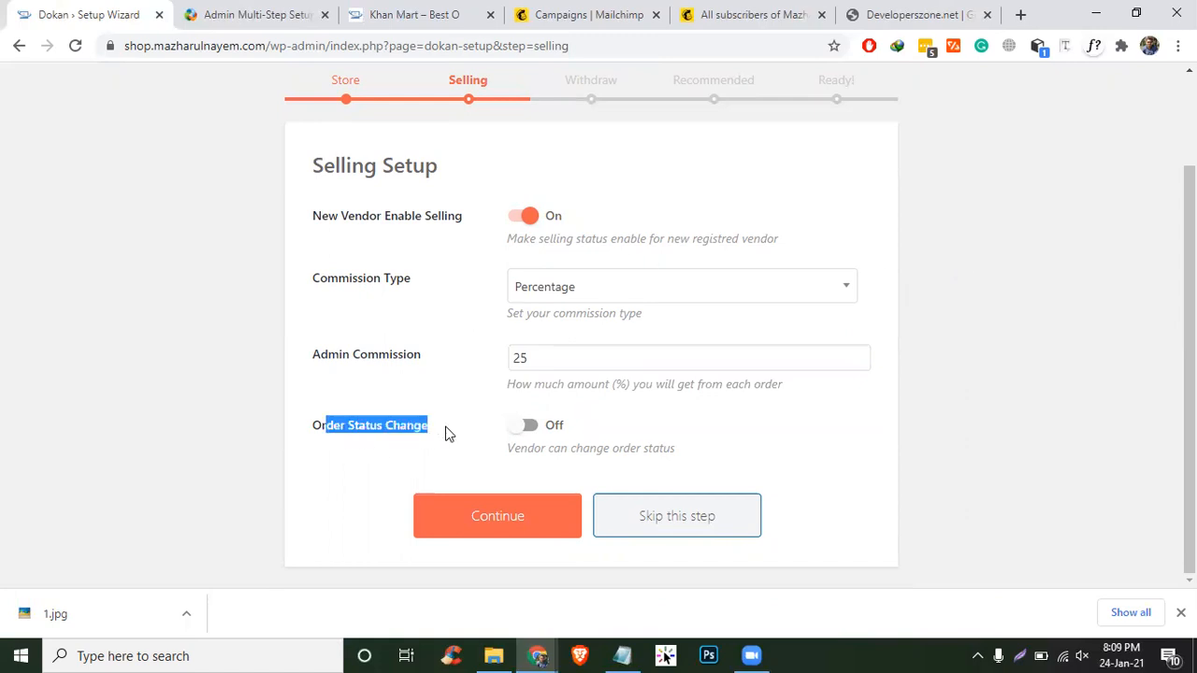
left_click(288, 431)
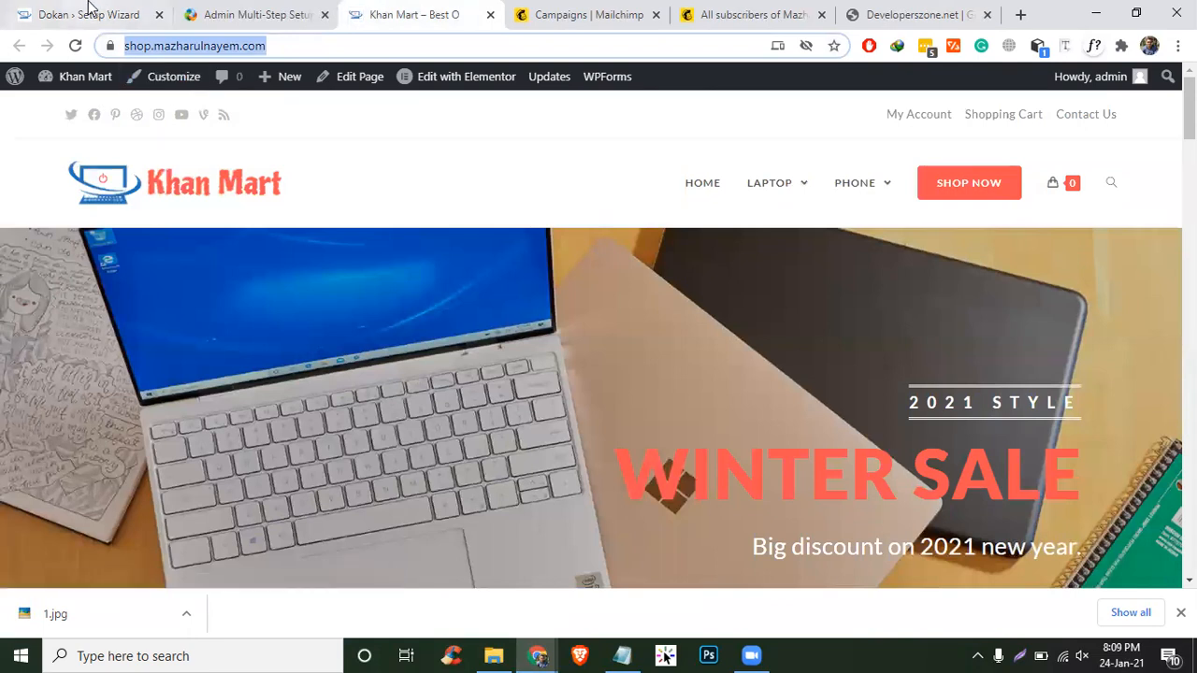
left_click(105, 9)
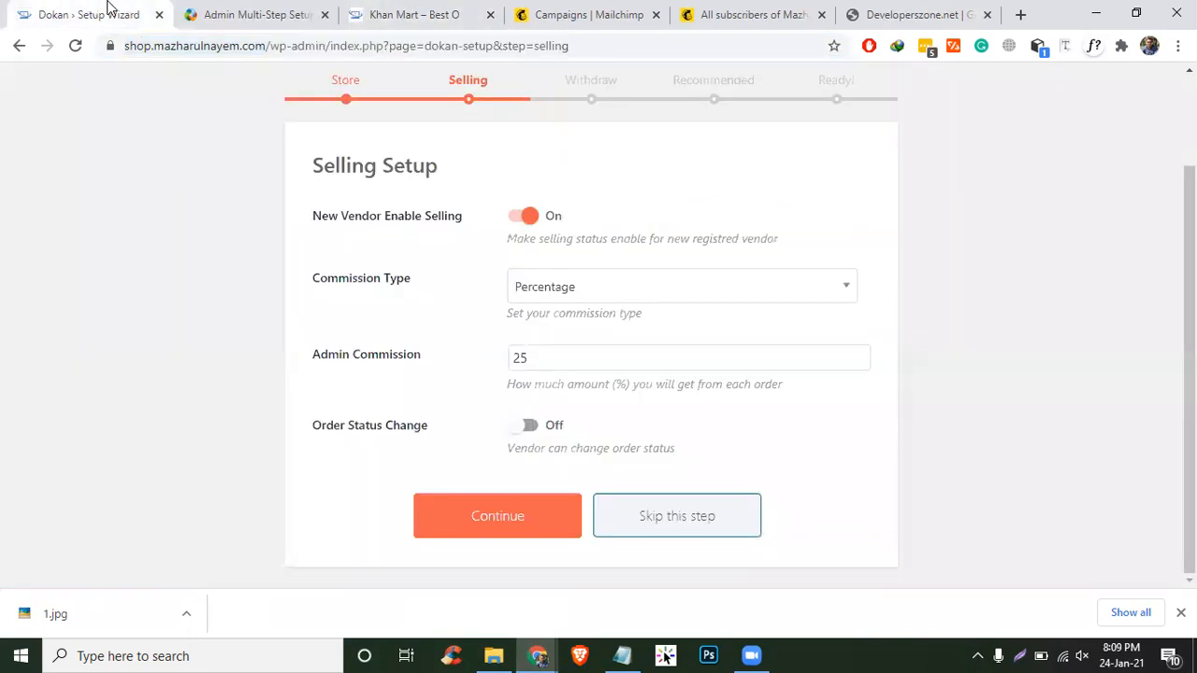
left_click(409, 8)
left_click(89, 11)
left_click(526, 426)
left_click(490, 512)
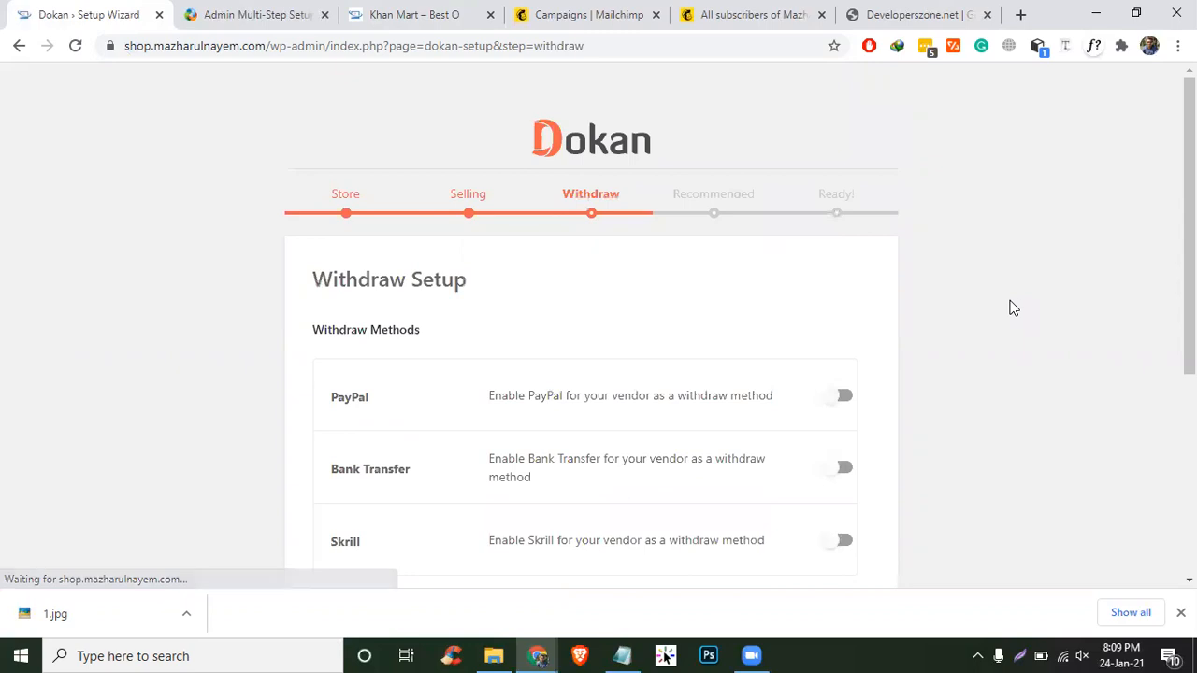
- Enable PayPal and Skrill withdraw methods and set a 100 minimum withdraw limit
scroll(1009, 299, "down", 2)
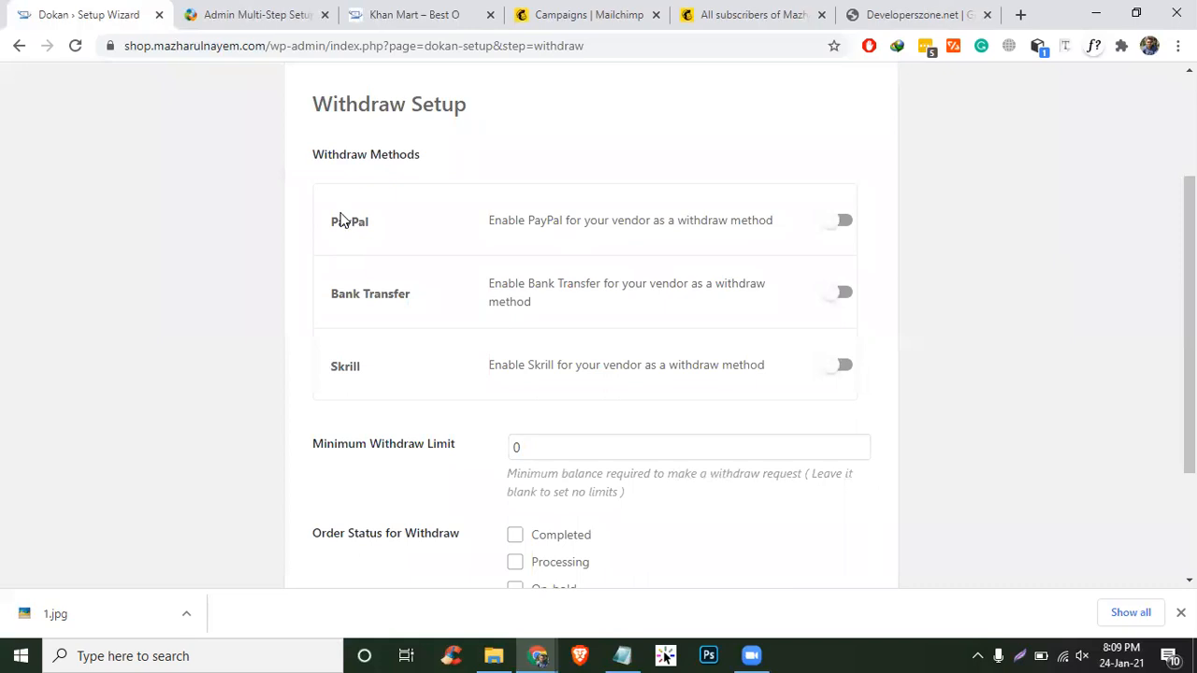
left_click(844, 220)
left_click(845, 367)
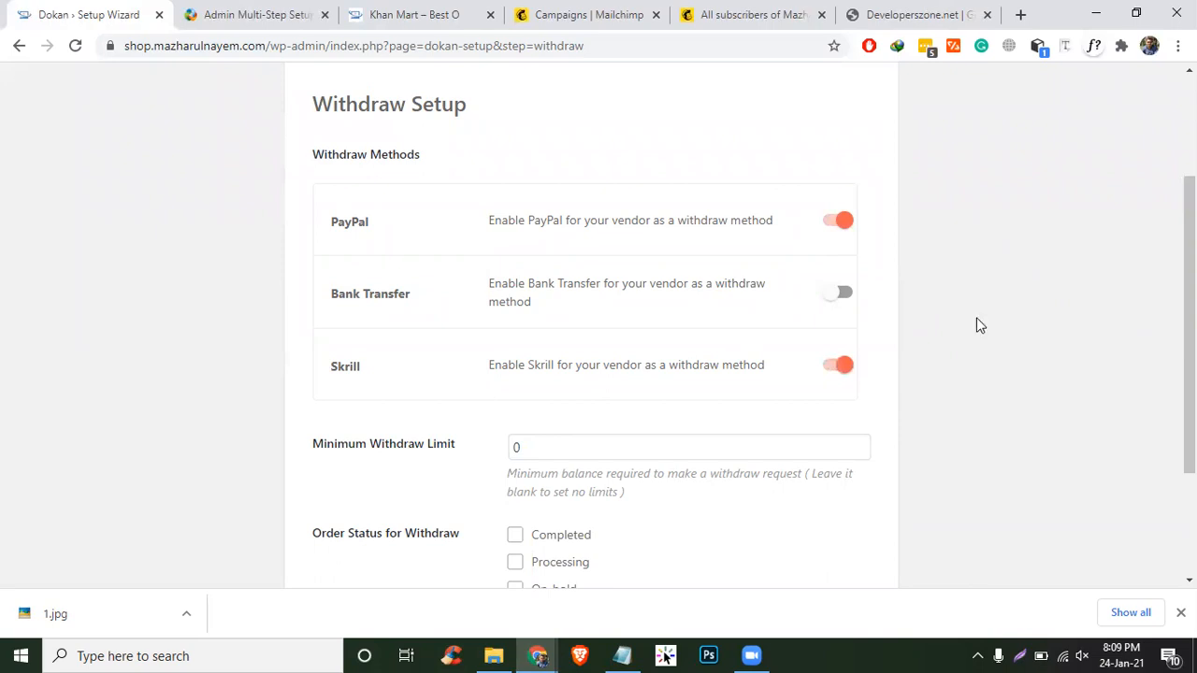
scroll(976, 317, "down", 2)
left_click(542, 269)
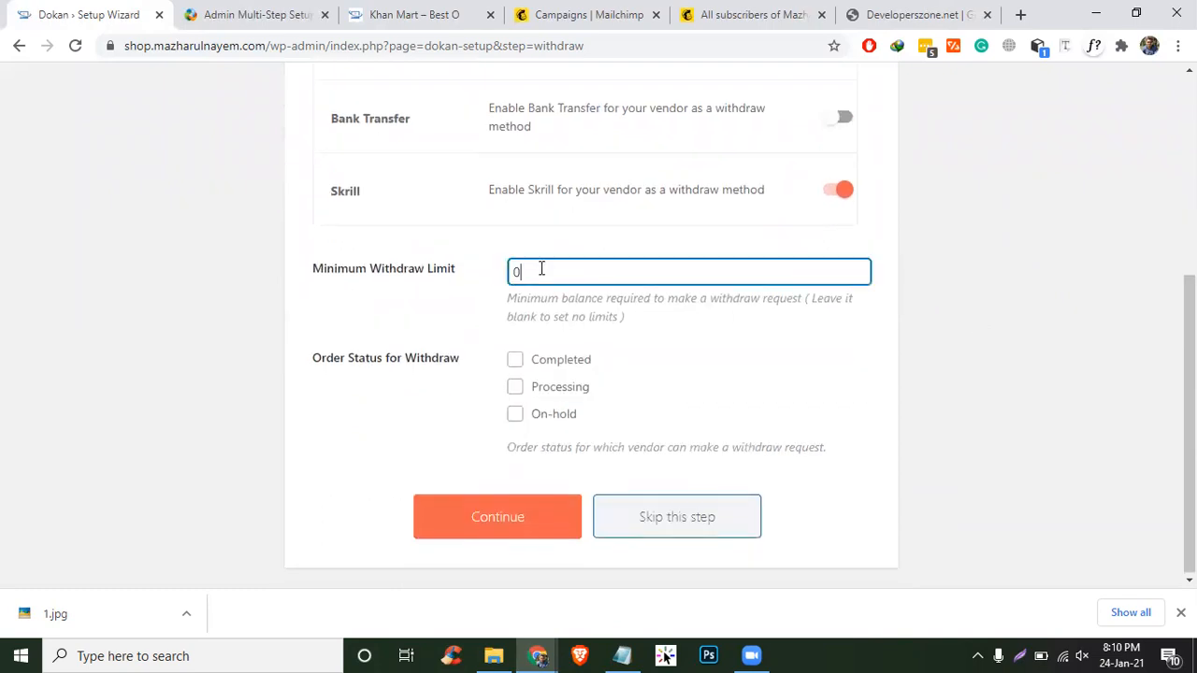
type("100")
left_click(524, 366)
- Allow withdrawals for Completed orders, install both recommended plugins, and open the Dokan dashboard
left_click(522, 365)
left_click(547, 521)
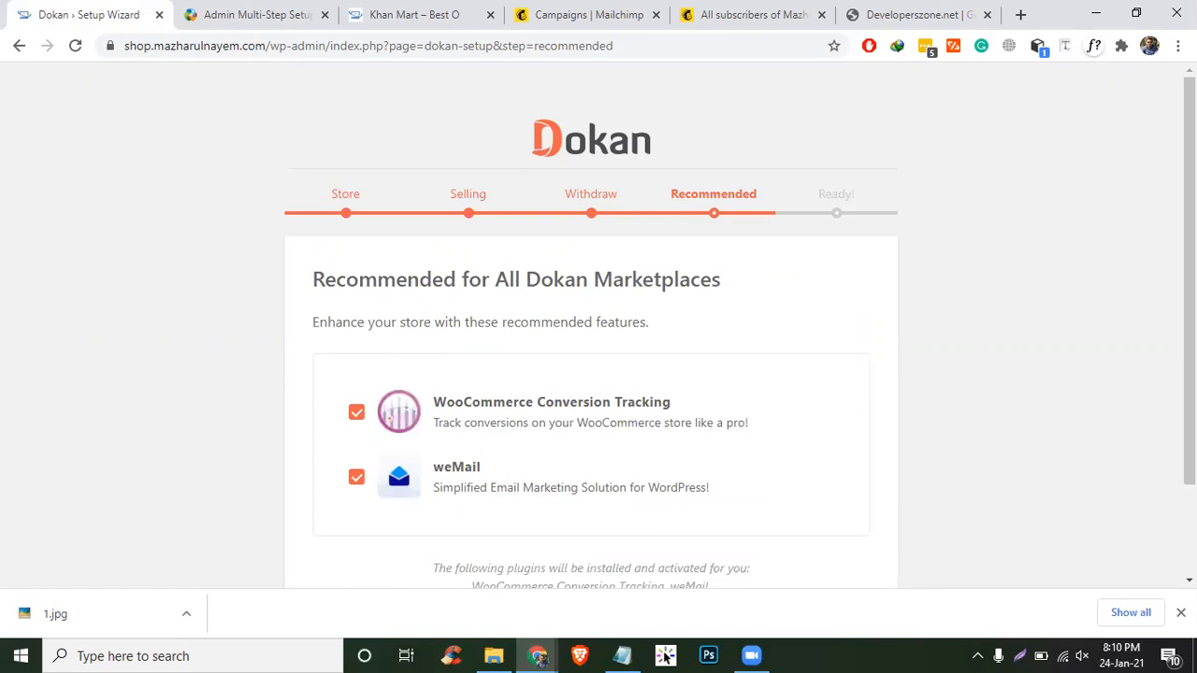
scroll(694, 561, "down", 2)
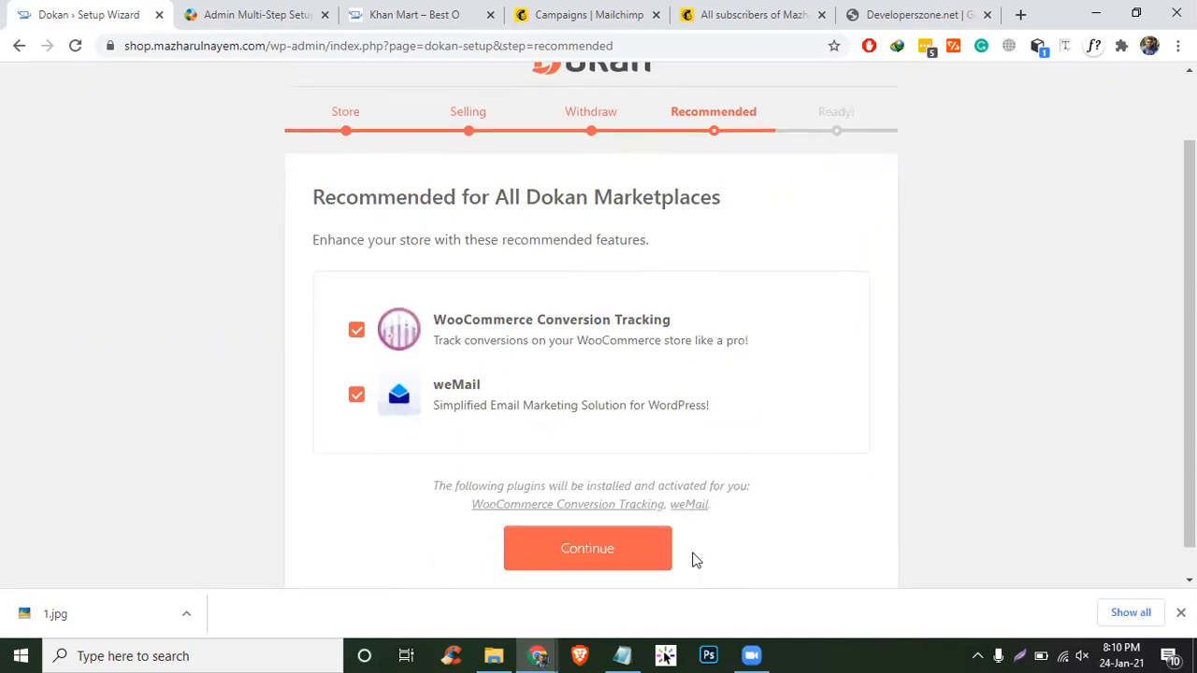
left_click(625, 521)
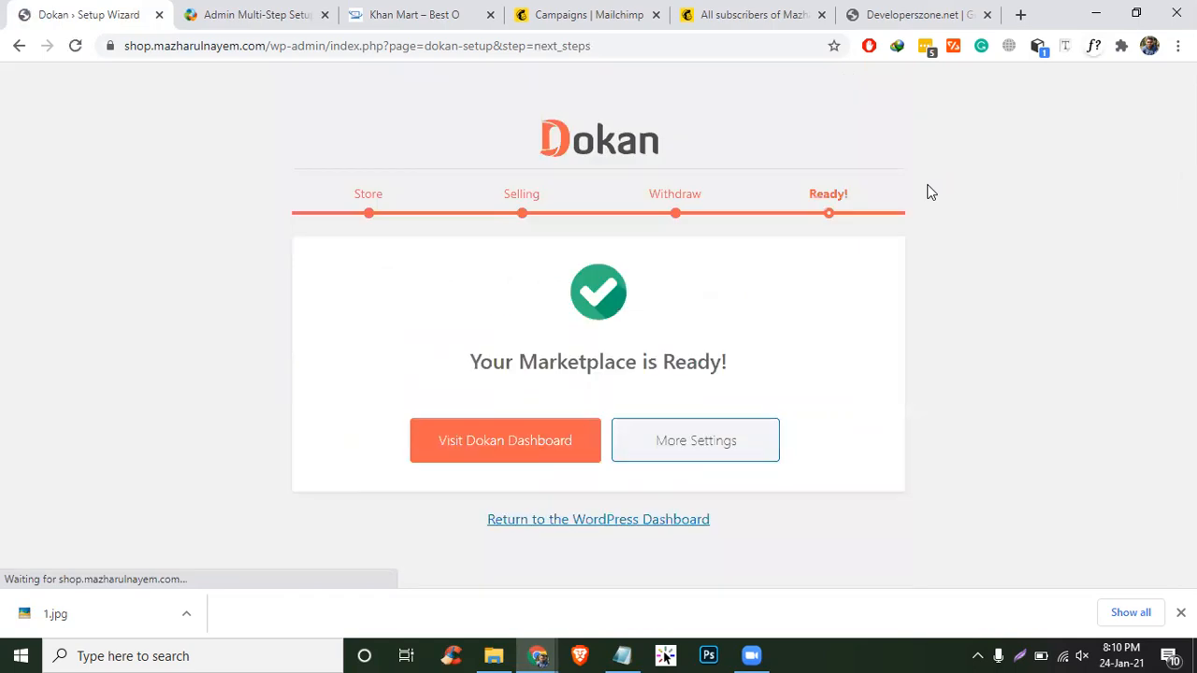
left_click(467, 439)
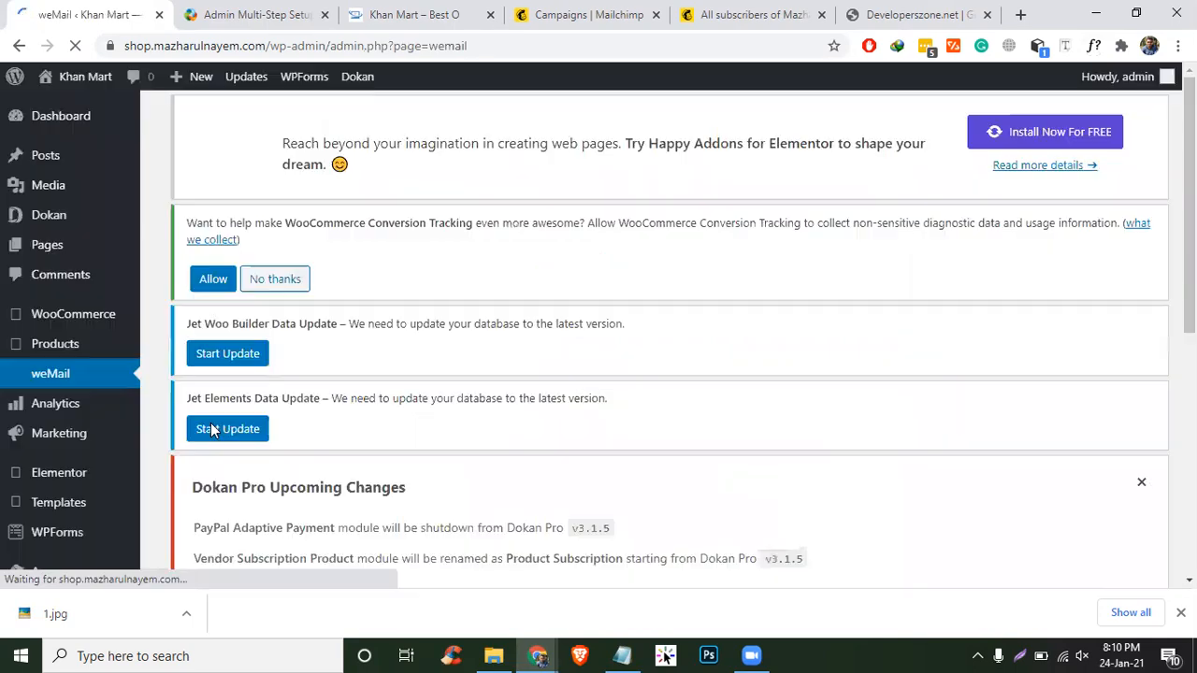
- Read the Basic Configuration docs on vendor registration and permalinks, then return to the admin tab
scroll(266, 430, "down", 5)
scroll(267, 430, "up", 5)
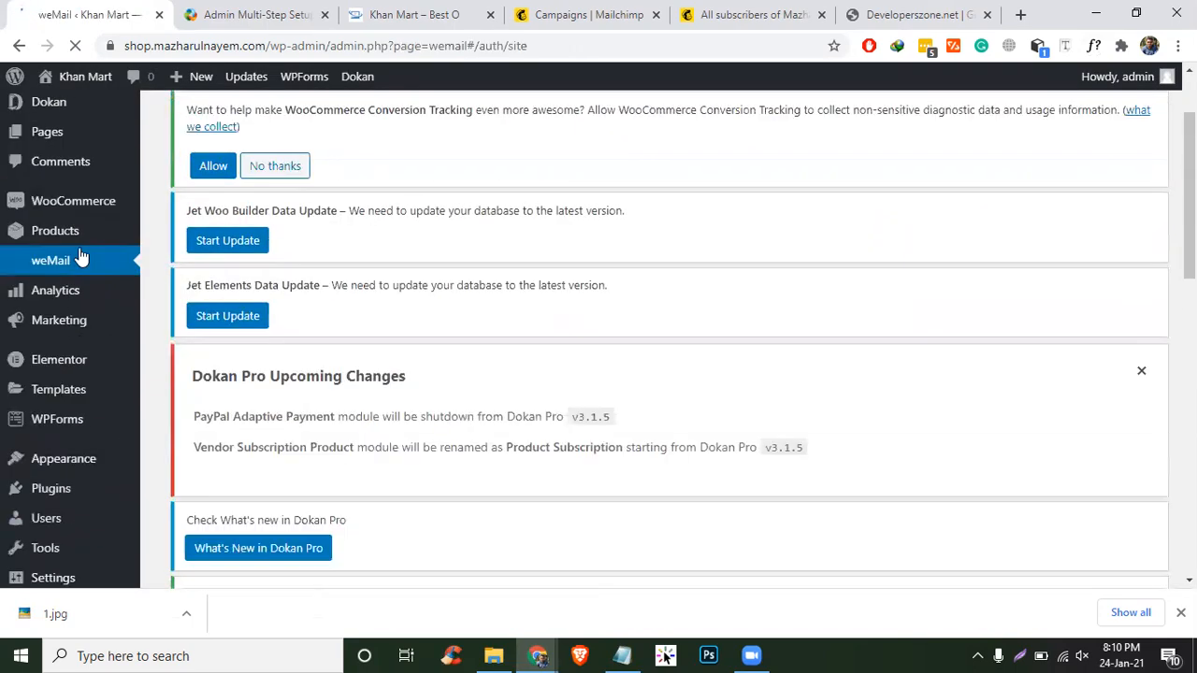
left_click(222, 8)
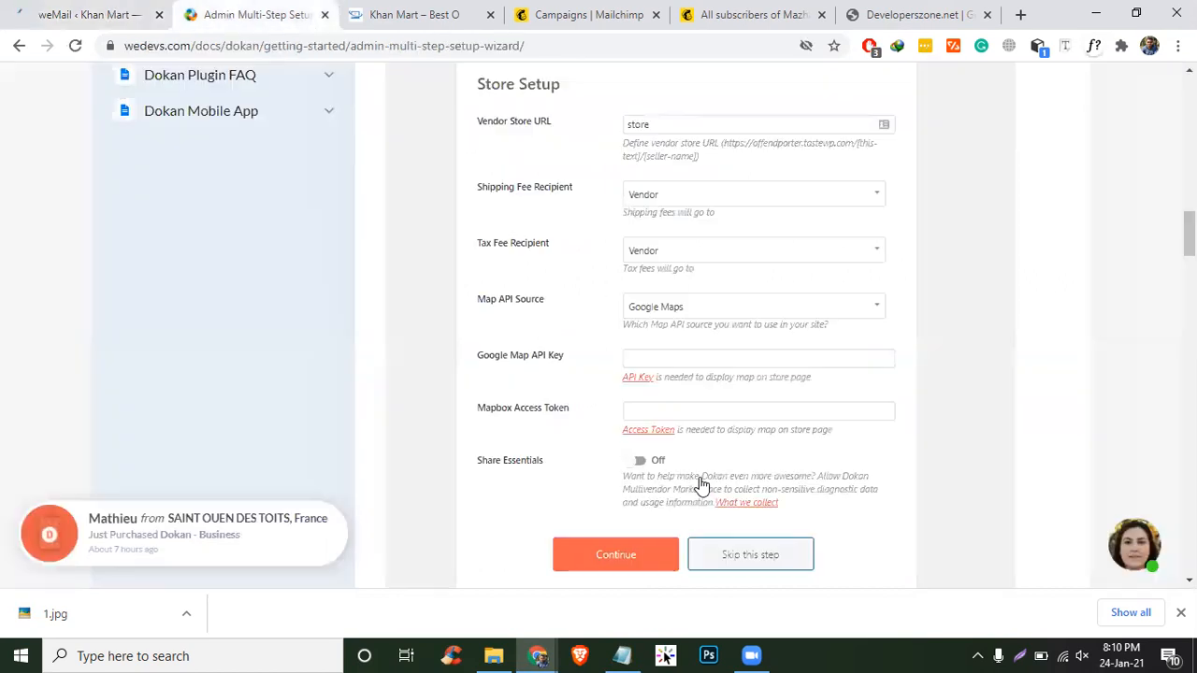
scroll(700, 486, "down", 4)
scroll(801, 364, "up", 2)
scroll(931, 364, "down", 15)
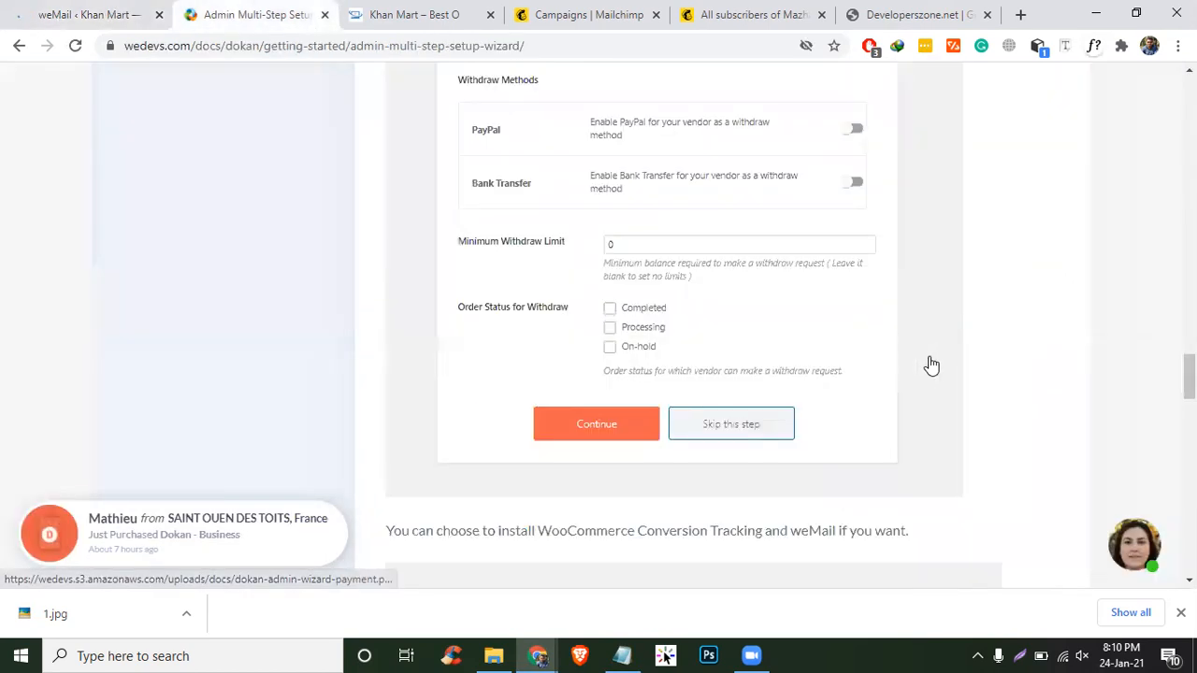
scroll(920, 362, "up", 20)
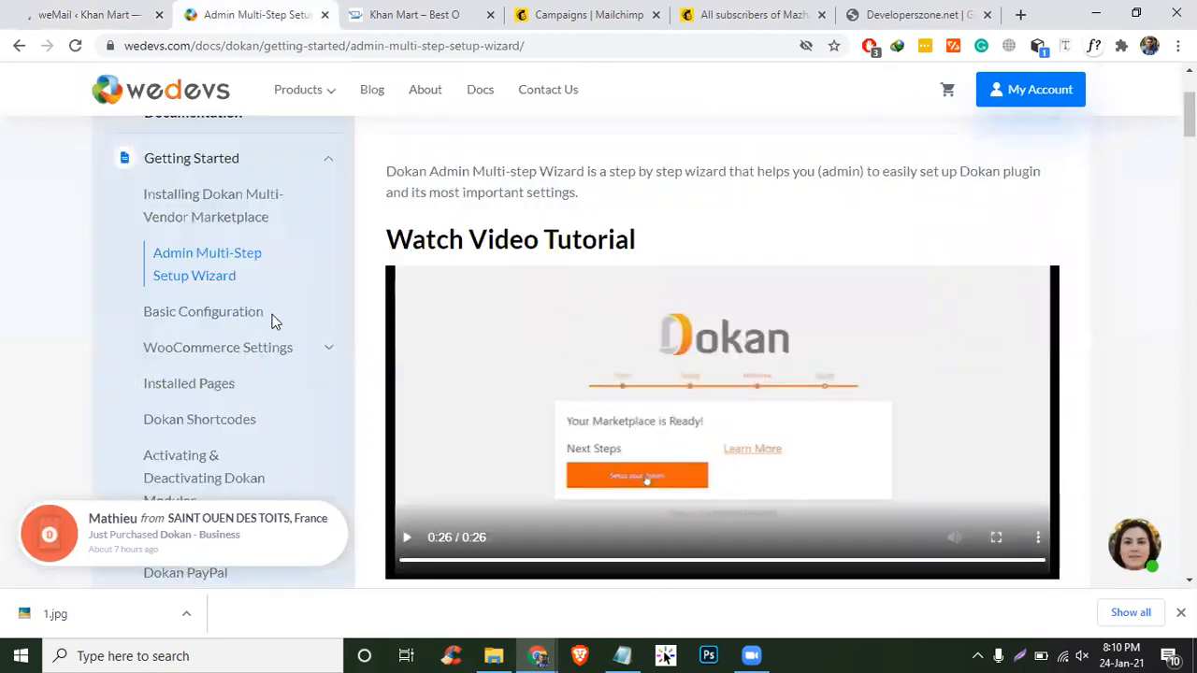
left_click(172, 314)
scroll(774, 328, "down", 6)
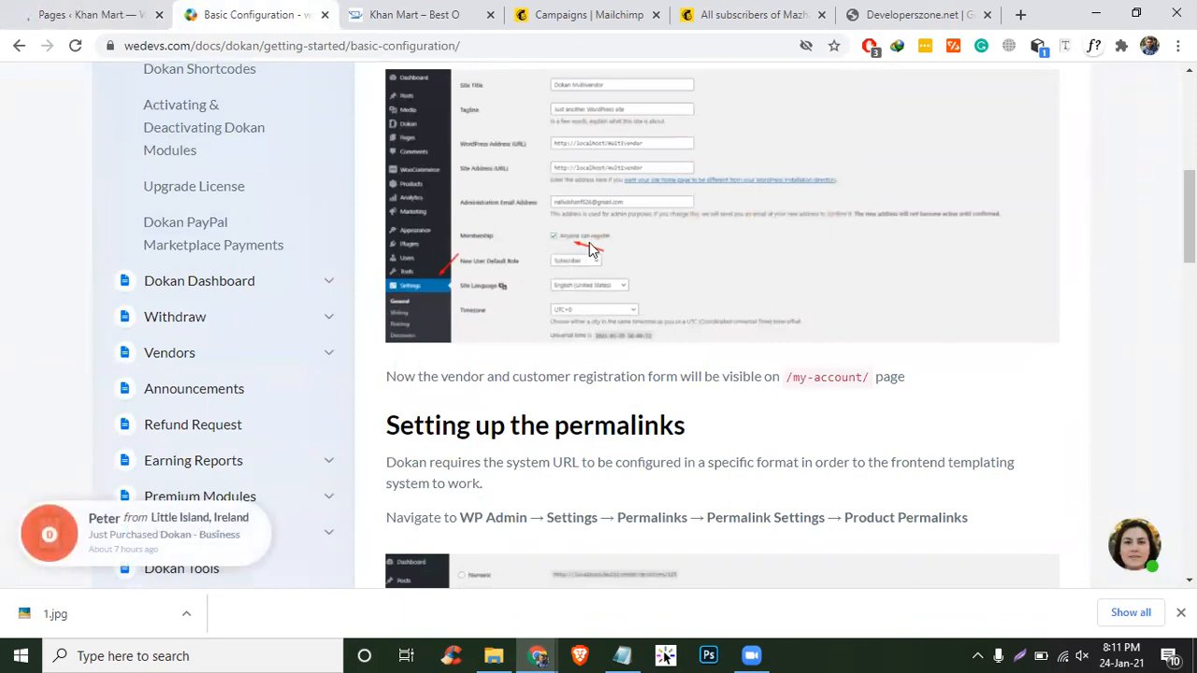
left_click(65, 13)
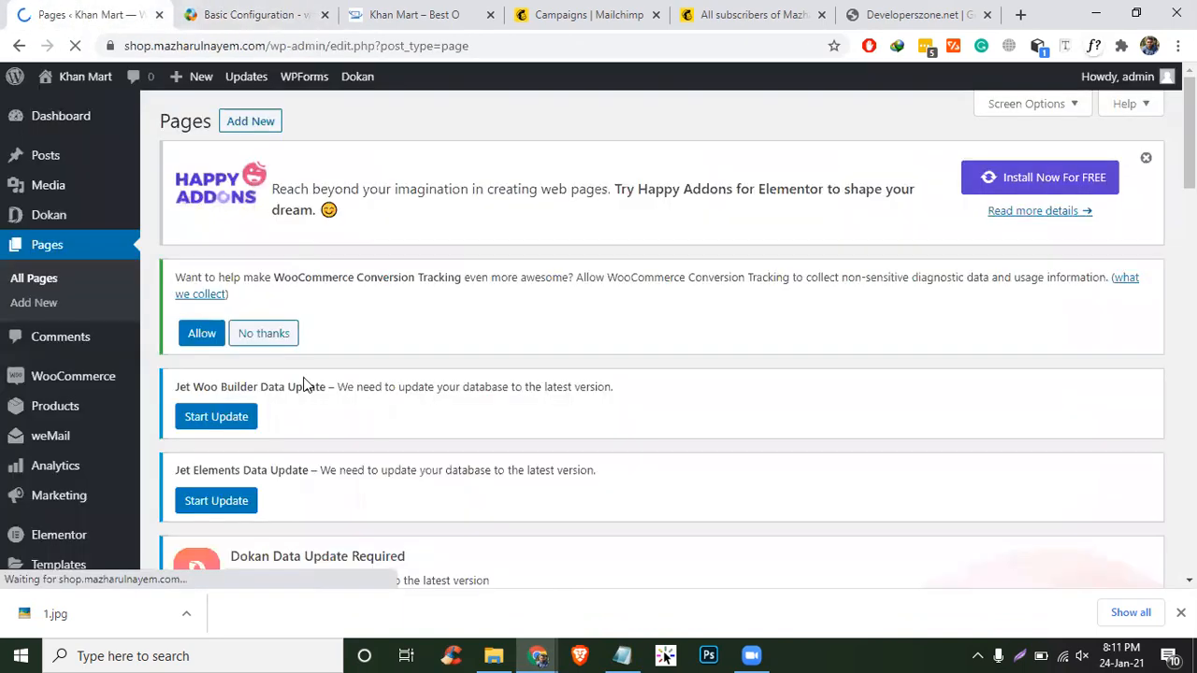
scroll(309, 389, "down", 1)
scroll(309, 389, "down", 4)
- In General Settings, tick the Membership option 'Anyone can register'
mouse_move(59, 493)
left_click(177, 349)
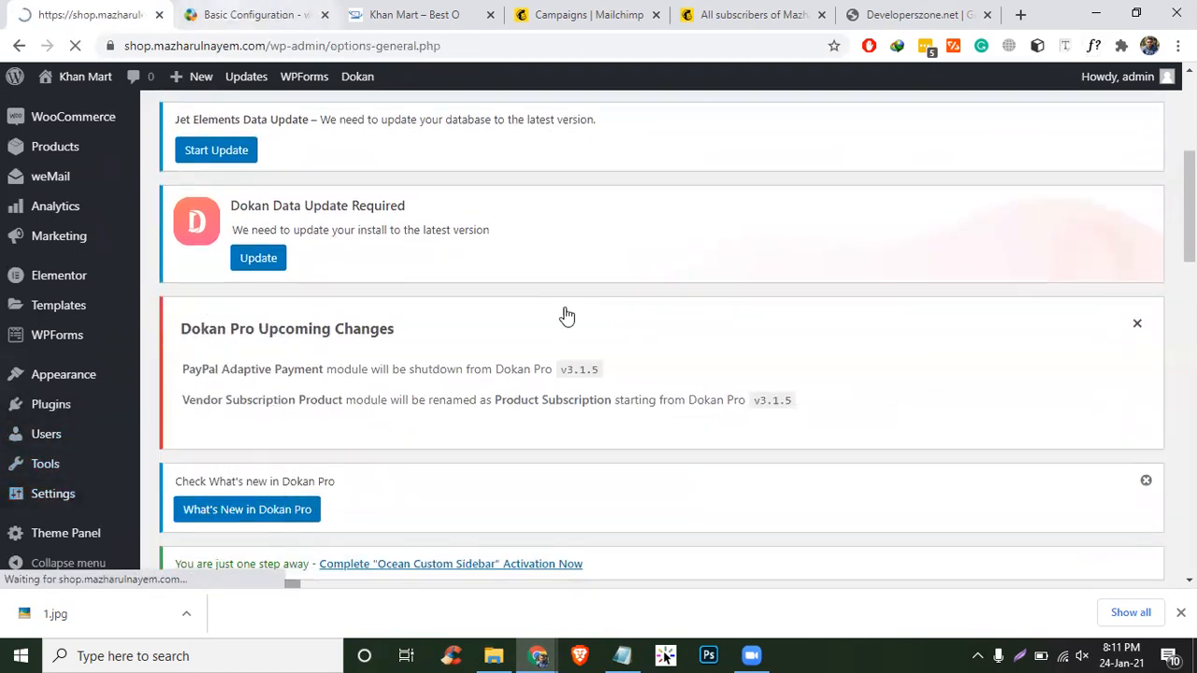
scroll(736, 354, "down", 10)
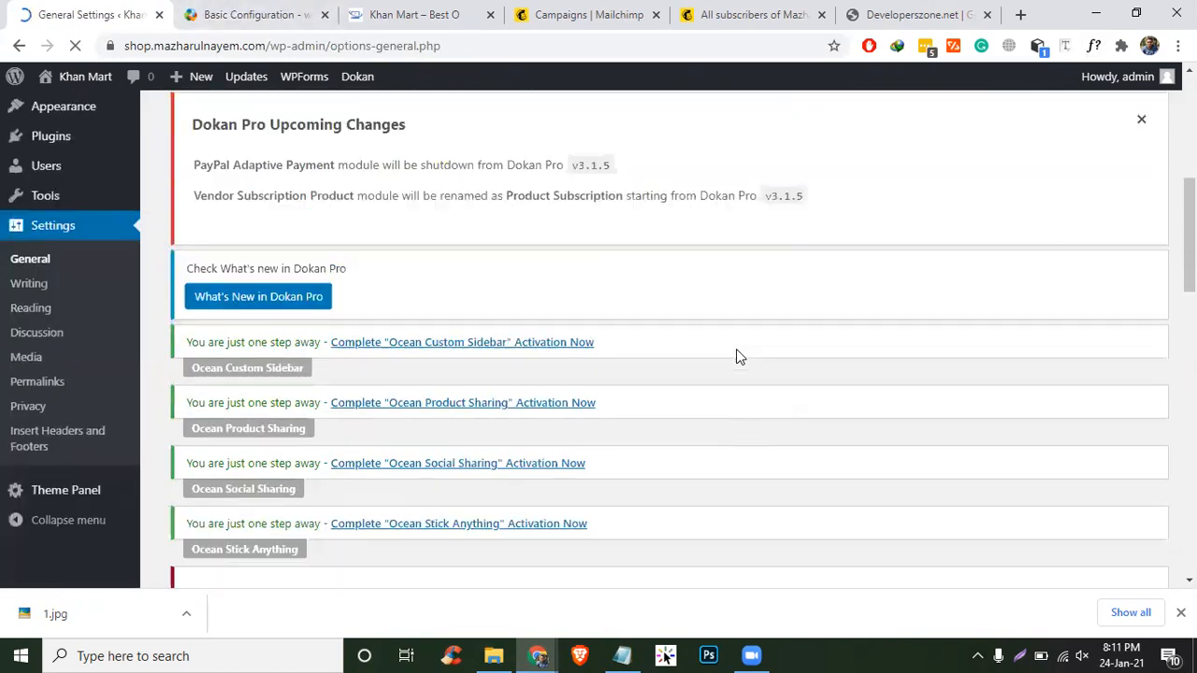
scroll(735, 356, "down", 6)
left_click(359, 212)
- Check the docs' Product Permalinks navigation path, then go to Settings > Permalinks
key("ctrl+Tab")
scroll(629, 374, "down", 2)
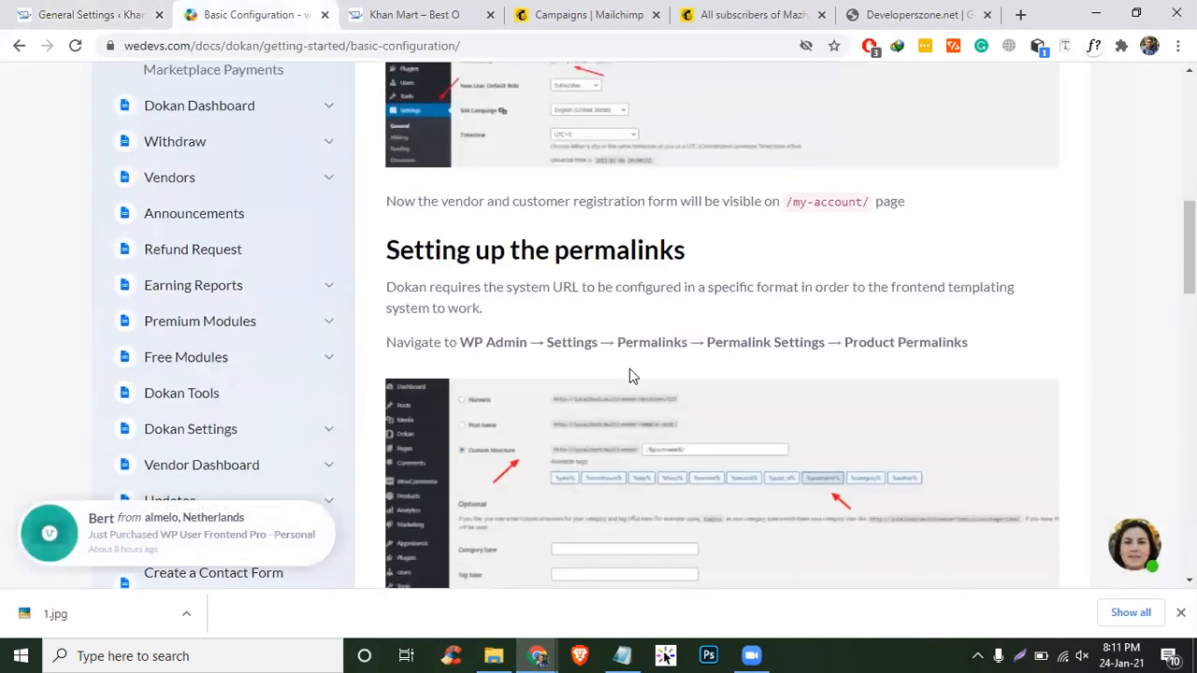
left_click_drag(512, 340, 459, 342)
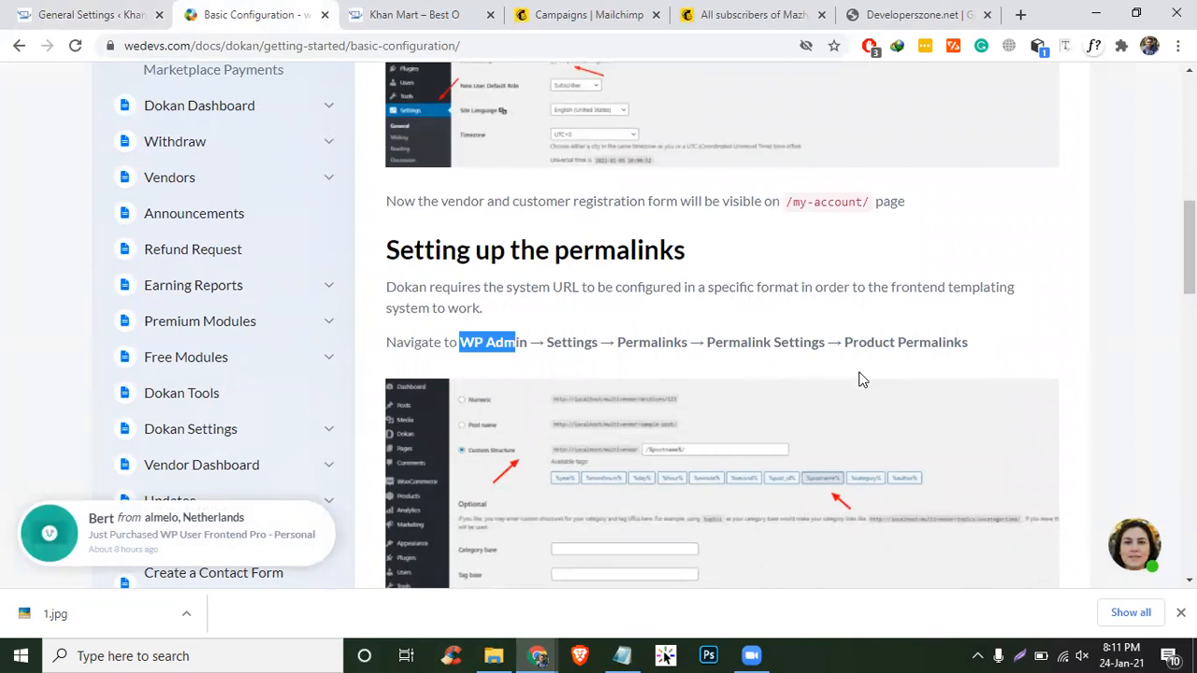
left_click_drag(844, 340, 969, 348)
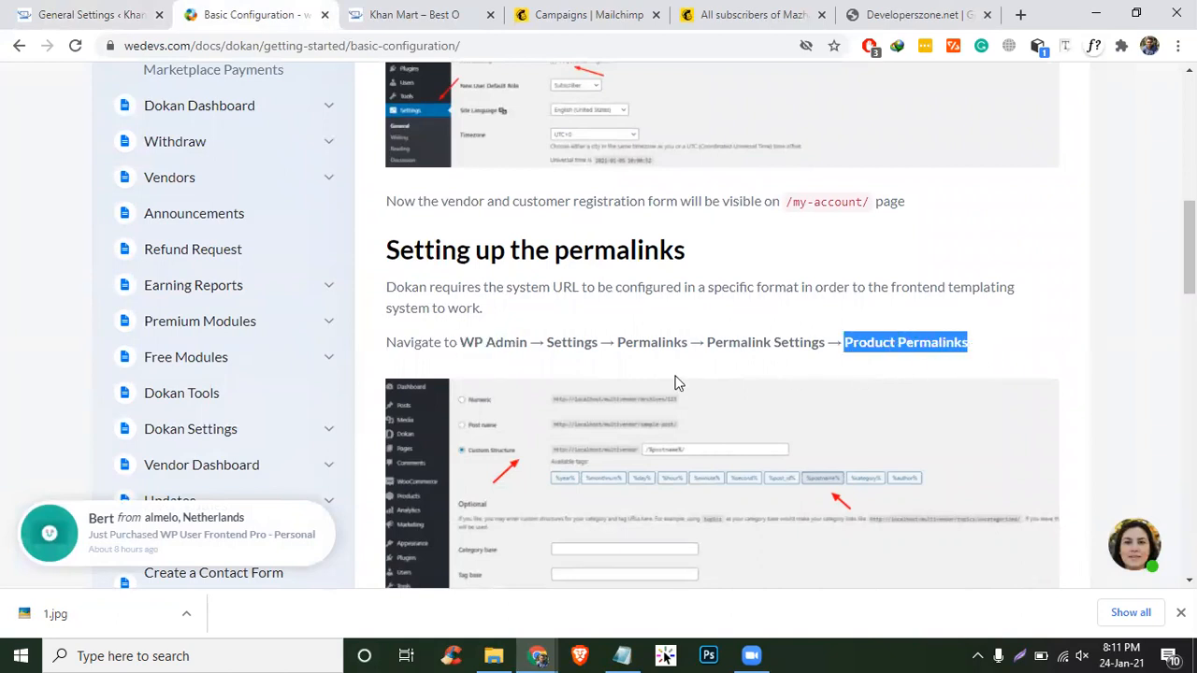
left_click(46, 13)
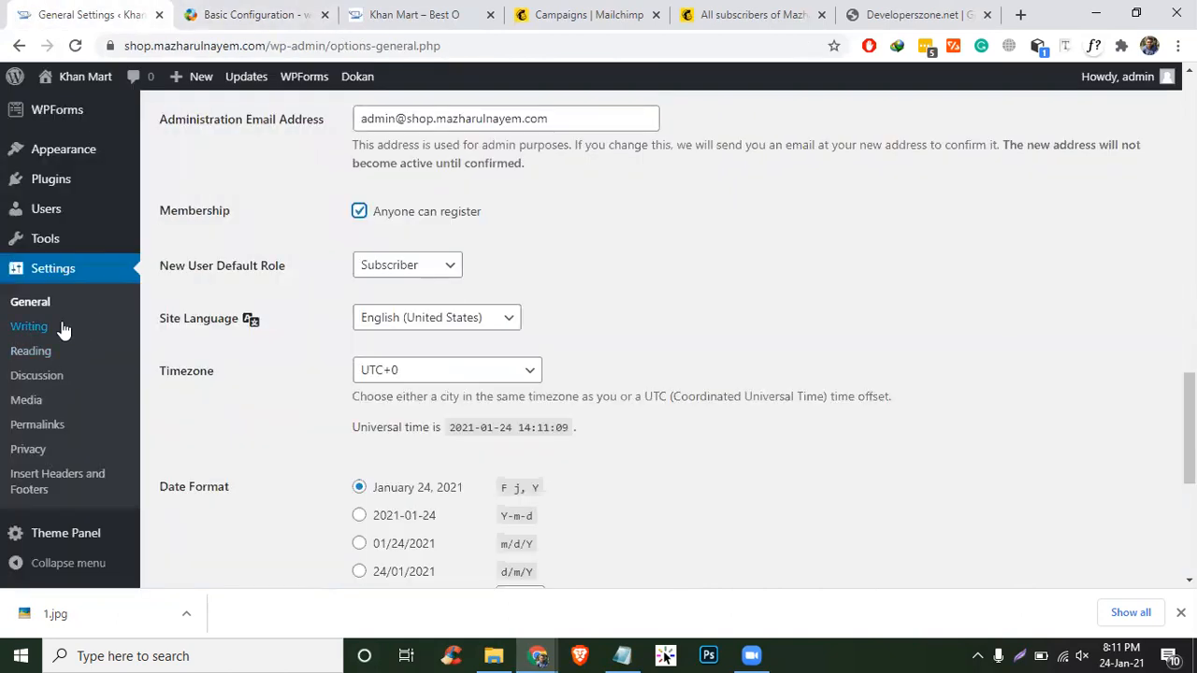
left_click(39, 427)
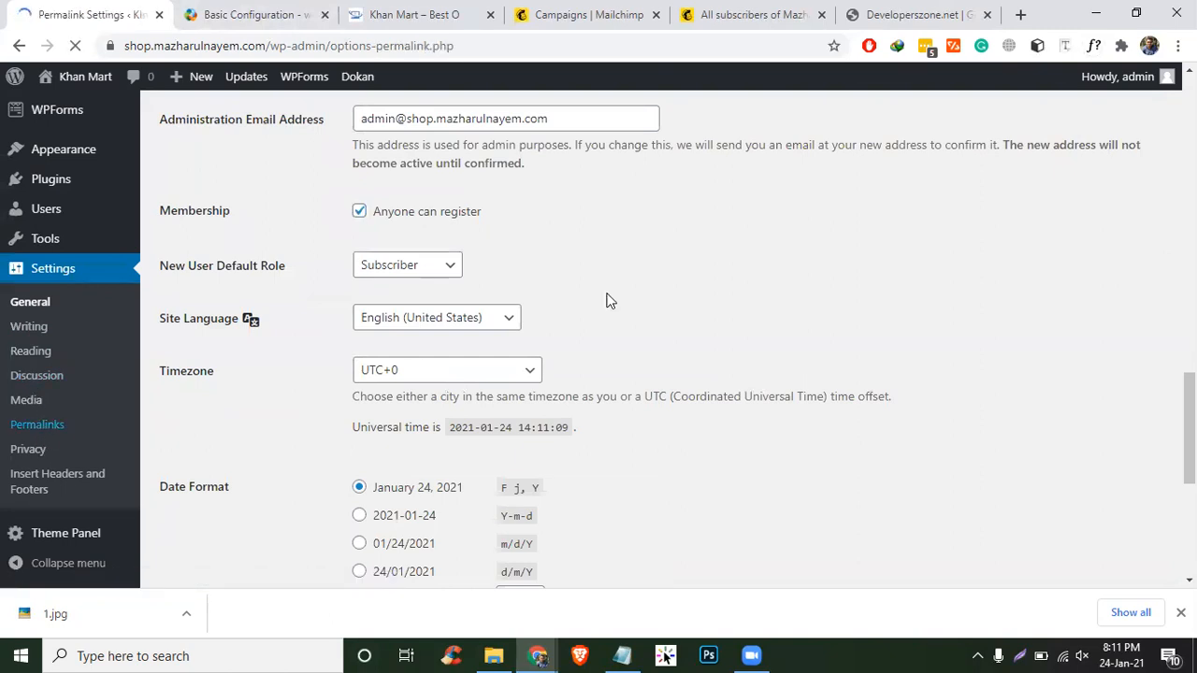
- Compare the Permalink Settings page with the Basic Configuration docs' Product Permalinks guidance
scroll(607, 294, "down", 17)
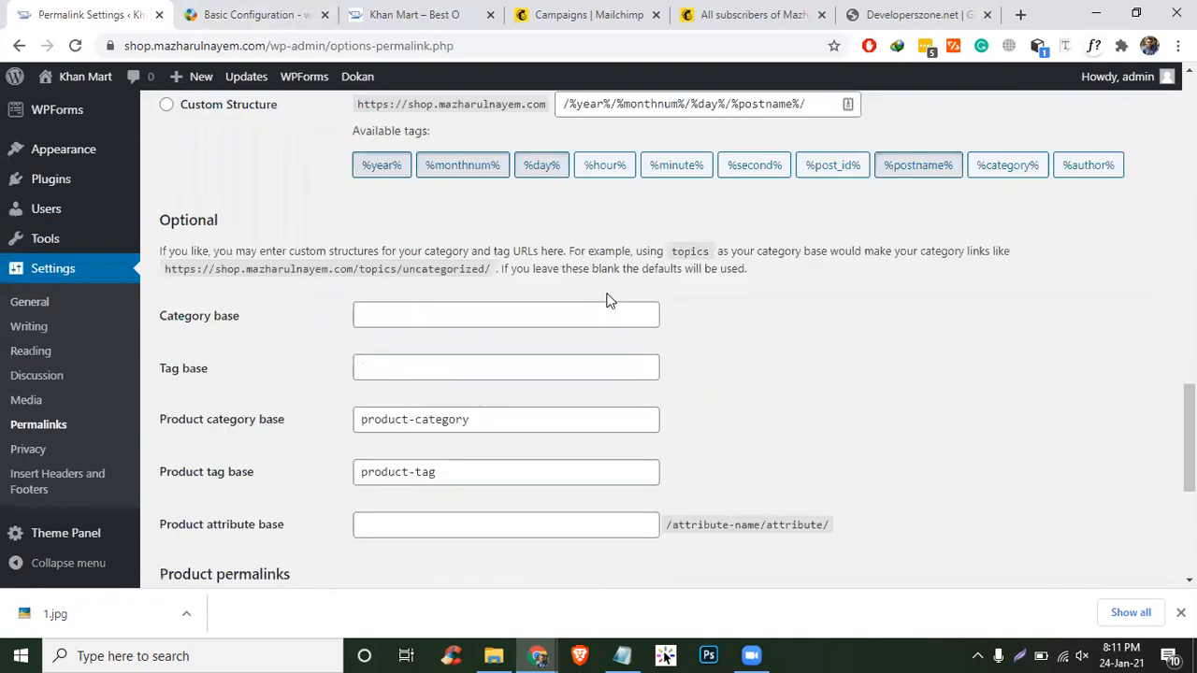
scroll(607, 294, "up", 5)
scroll(269, 366, "down", 2)
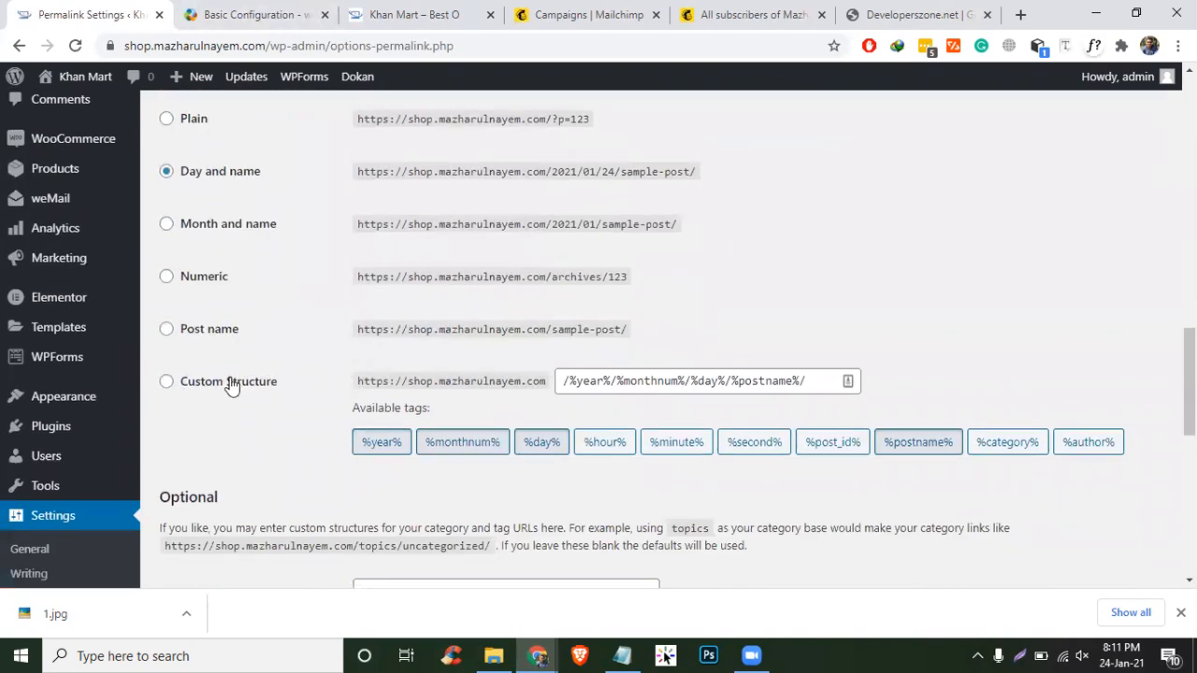
scroll(230, 383, "down", 2)
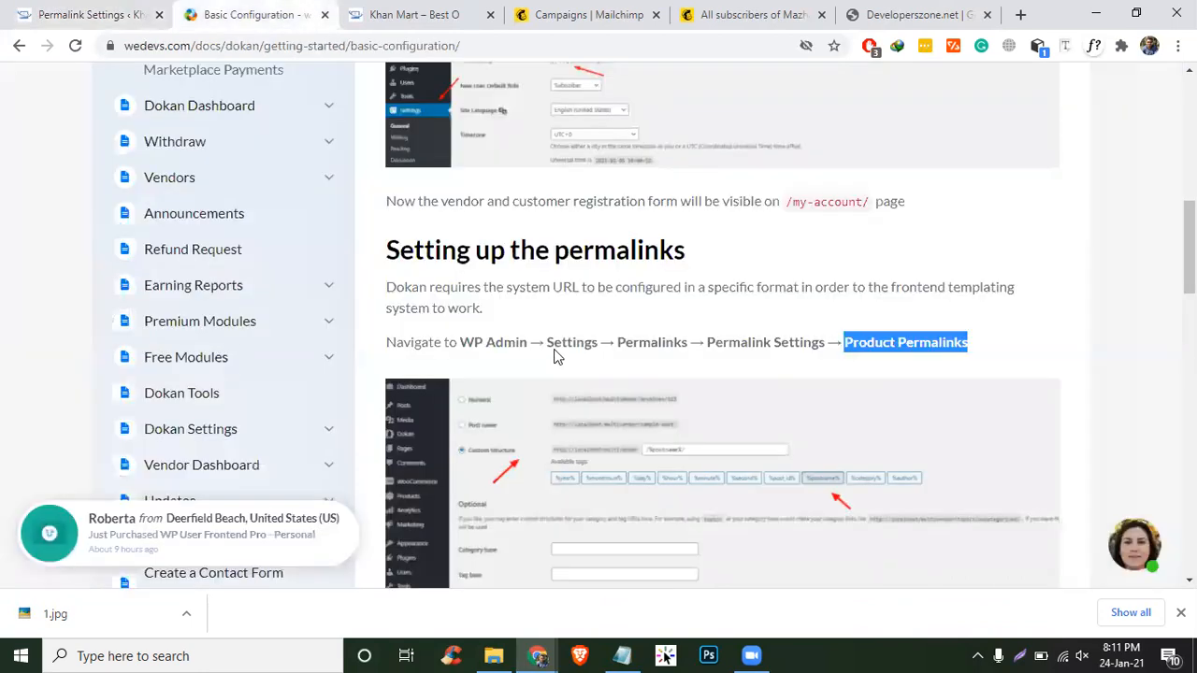
left_click(251, 14)
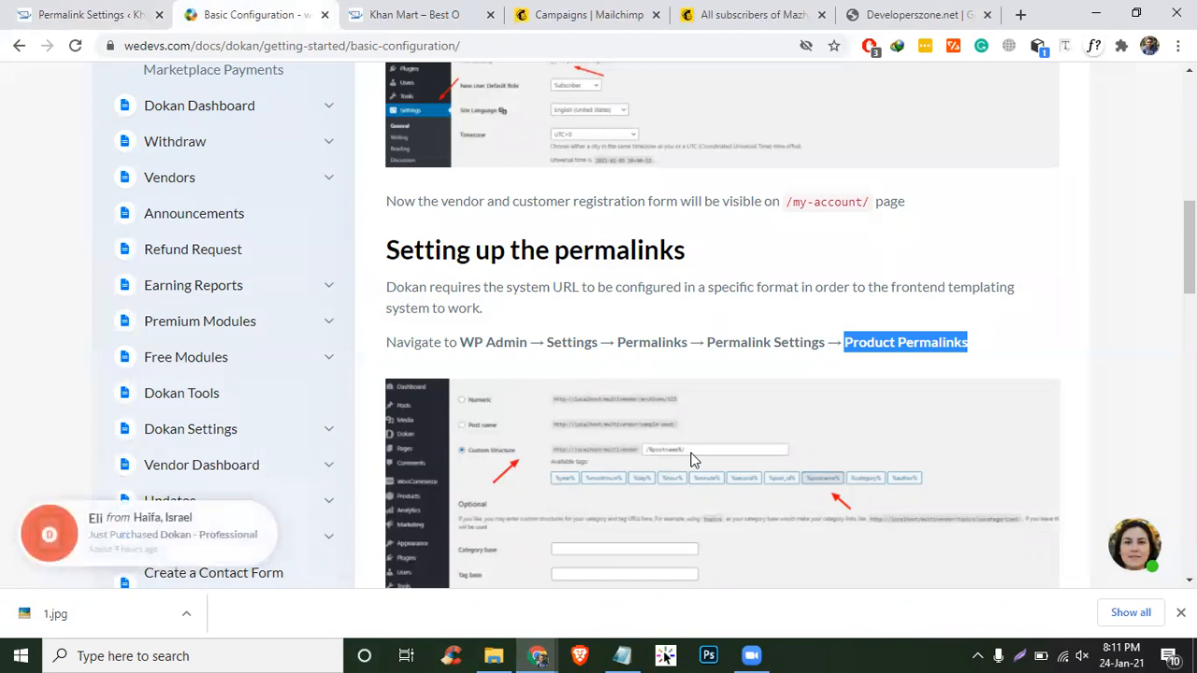
scroll(783, 429, "down", 2)
left_click(958, 174)
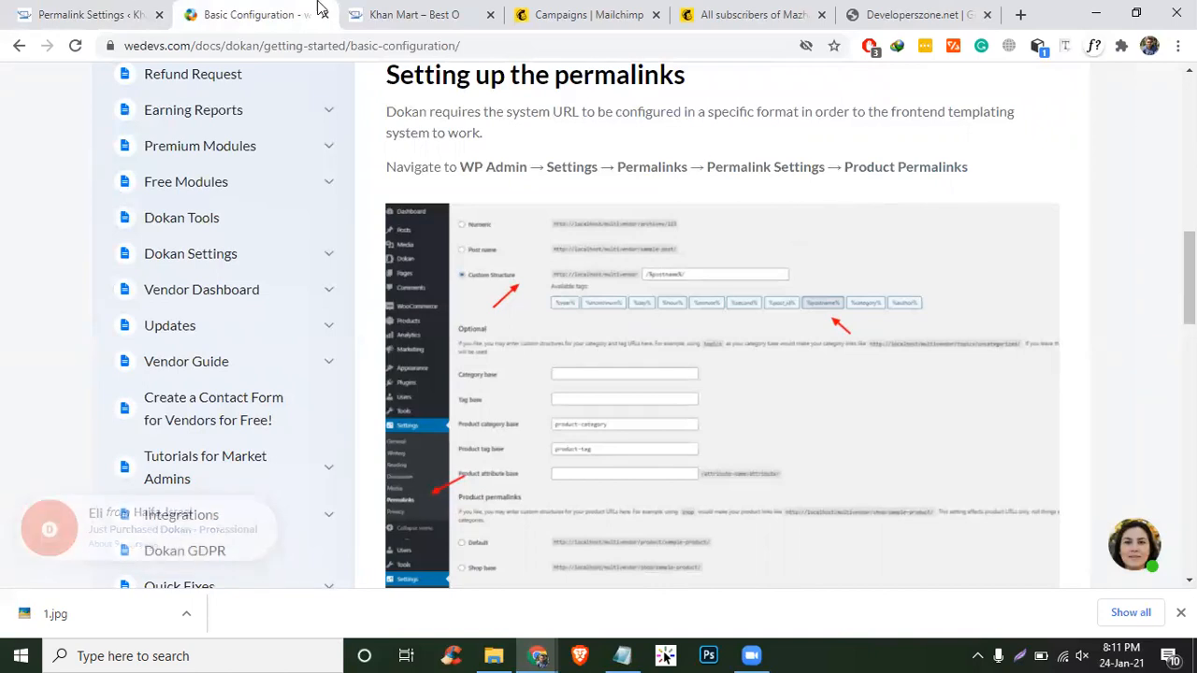
left_click(93, 13)
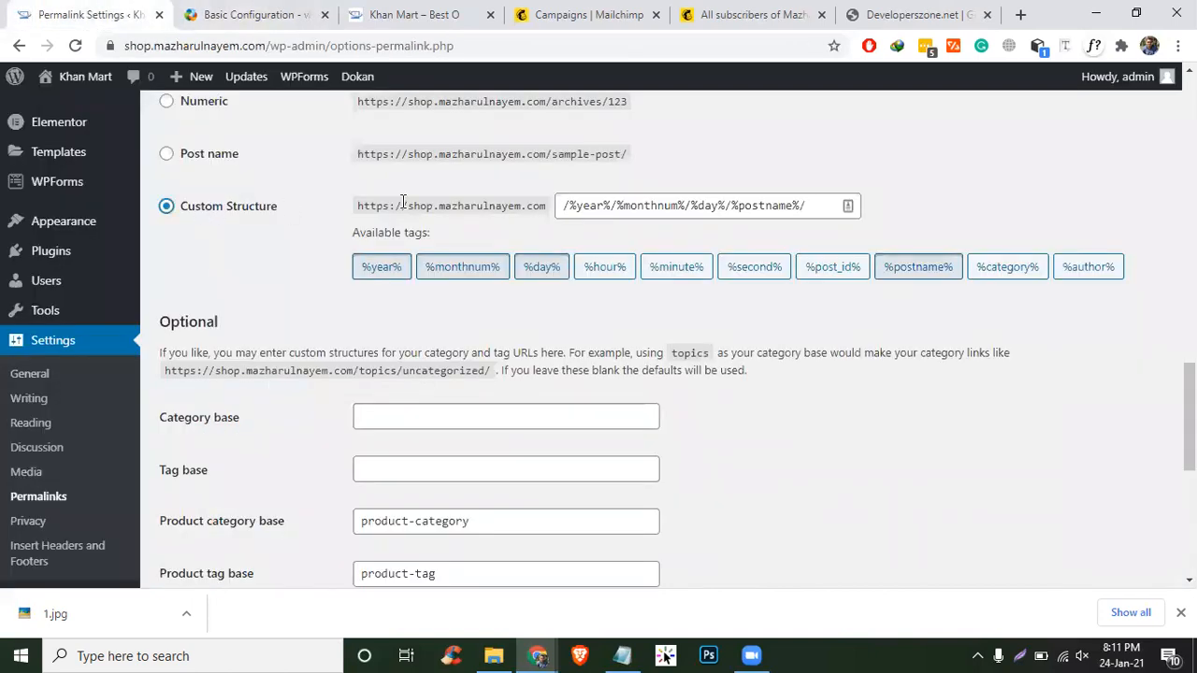
left_click(252, 14)
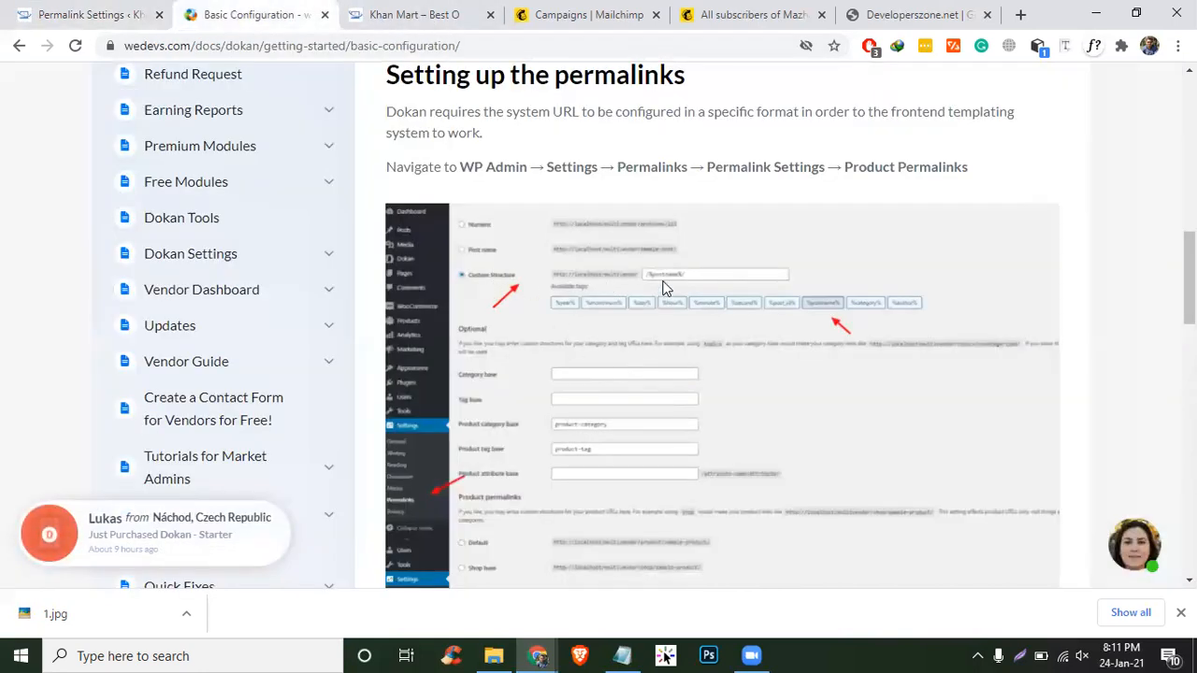
left_click(49, 23)
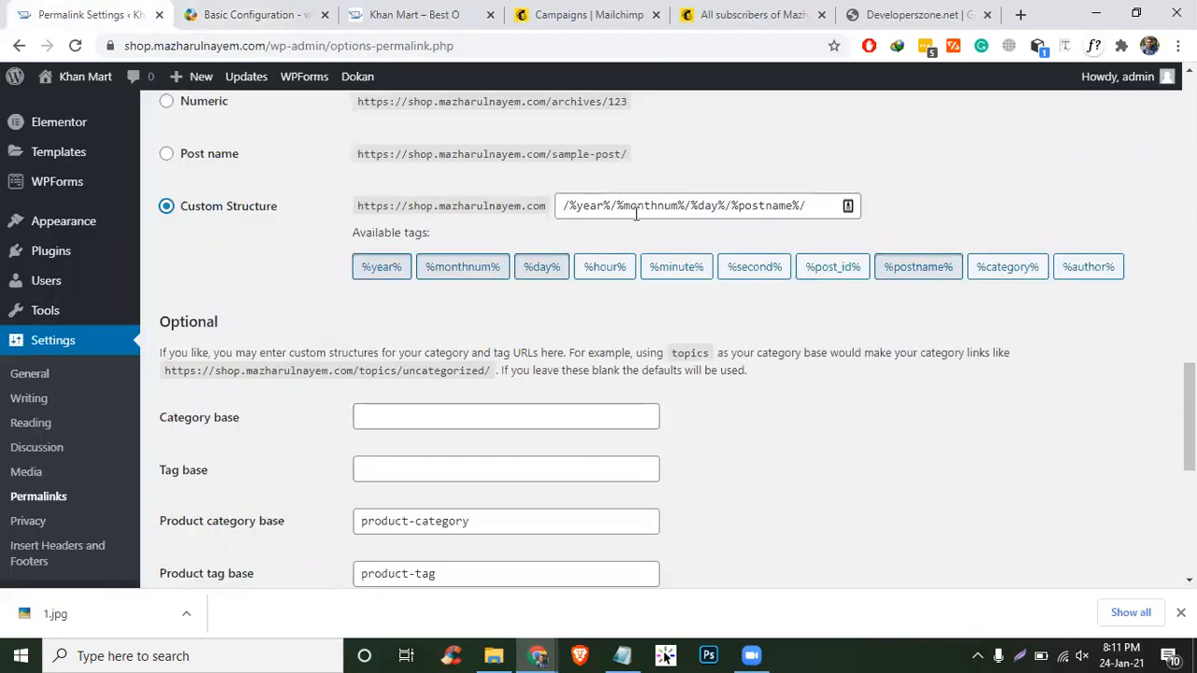
- Add the %postname% tag and delete the date tags, leaving the Custom Structure as /%postname%
left_click(740, 207)
double_click(741, 208)
left_click(725, 208)
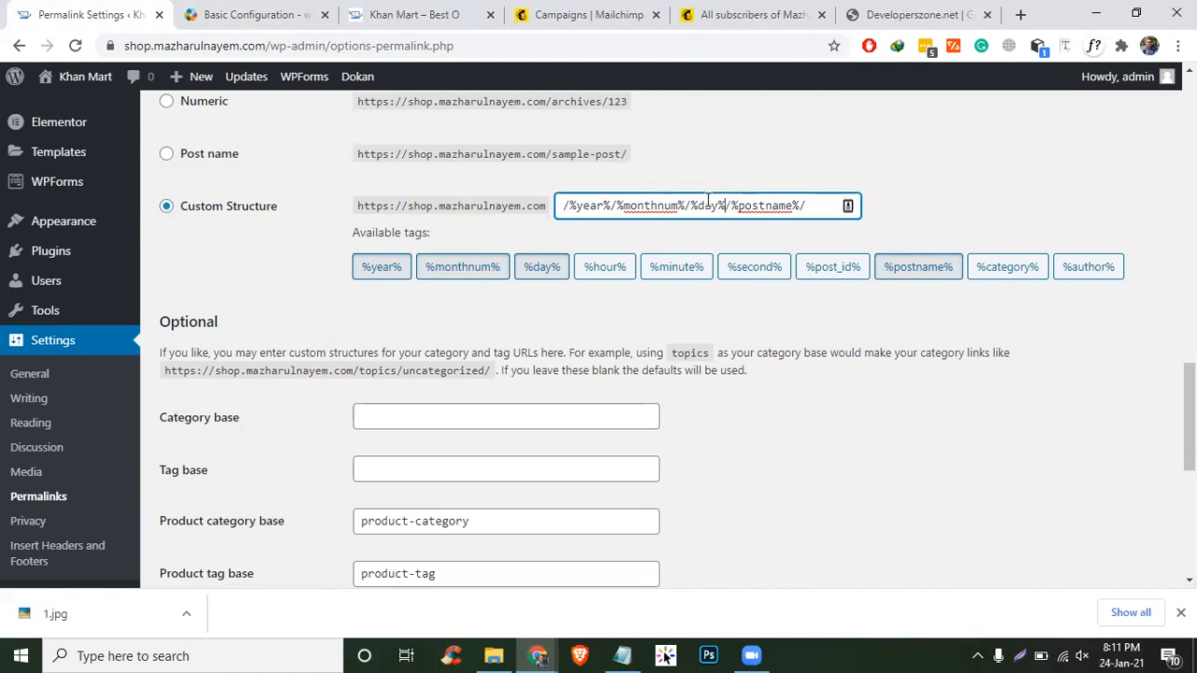
left_click_drag(726, 205, 597, 196)
left_click(867, 220)
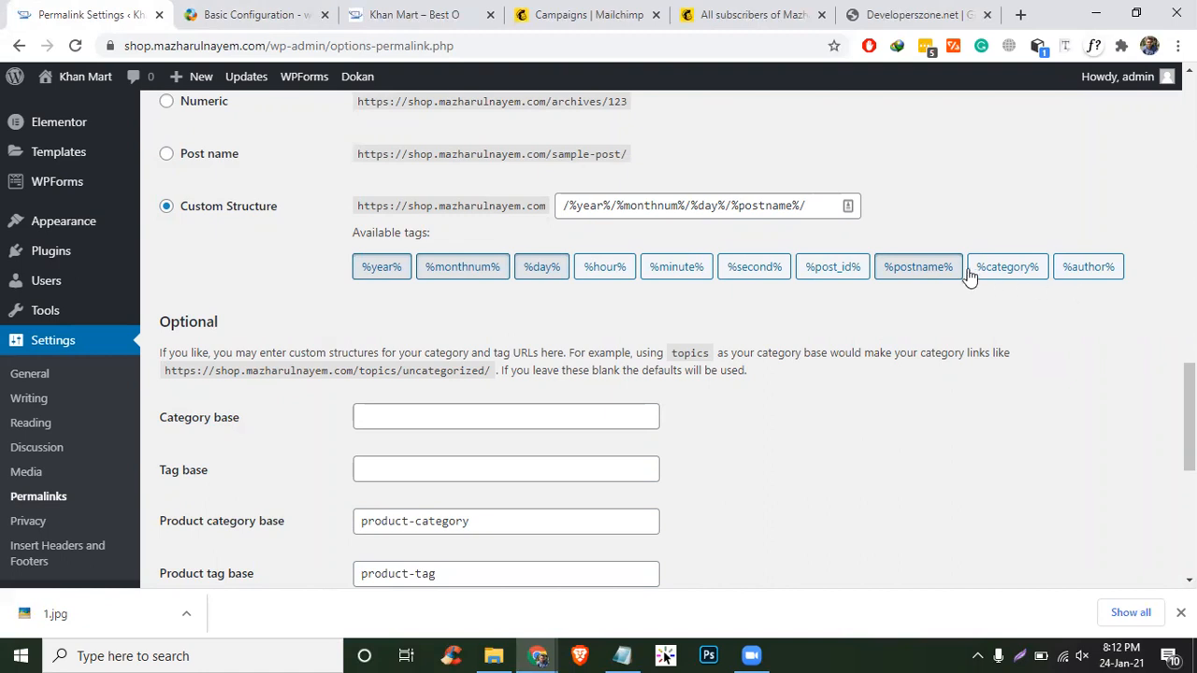
left_click(915, 274)
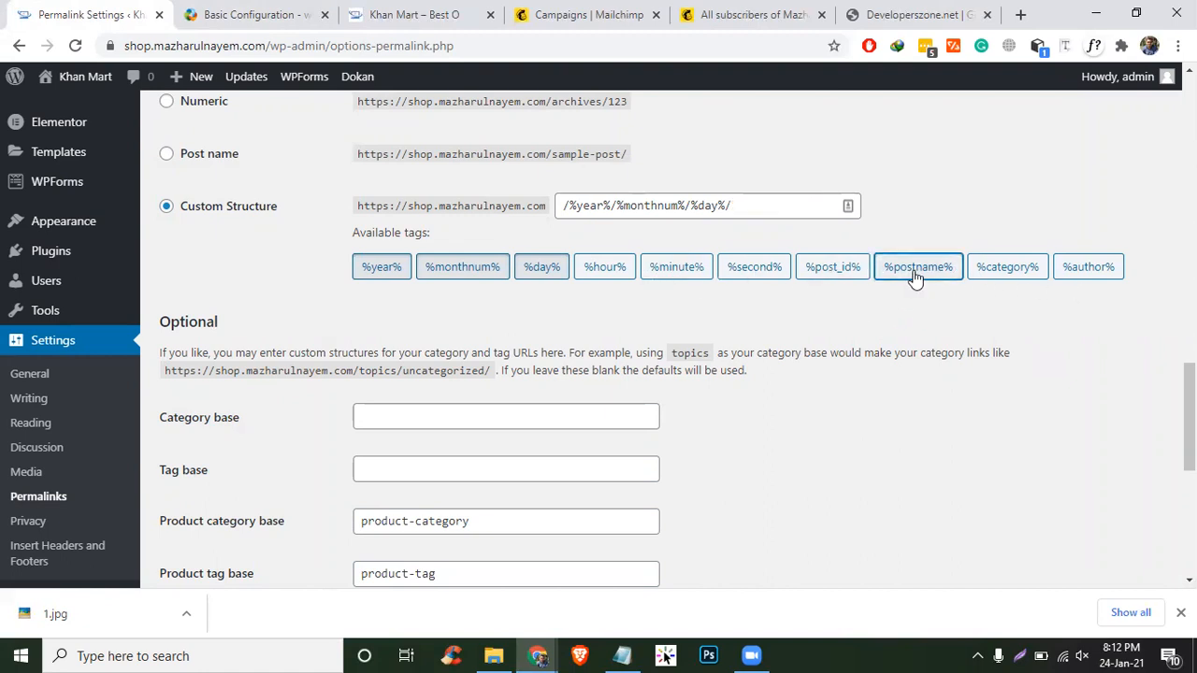
left_click(907, 271)
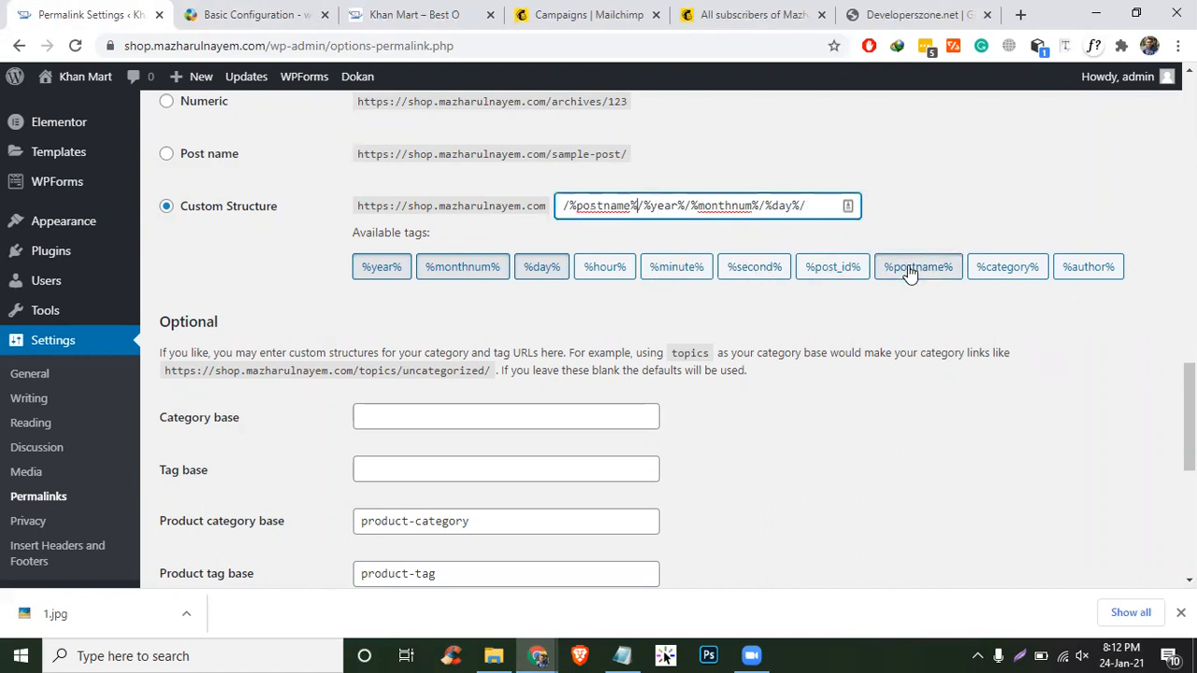
left_click(909, 271)
left_click(908, 271)
left_click(909, 271)
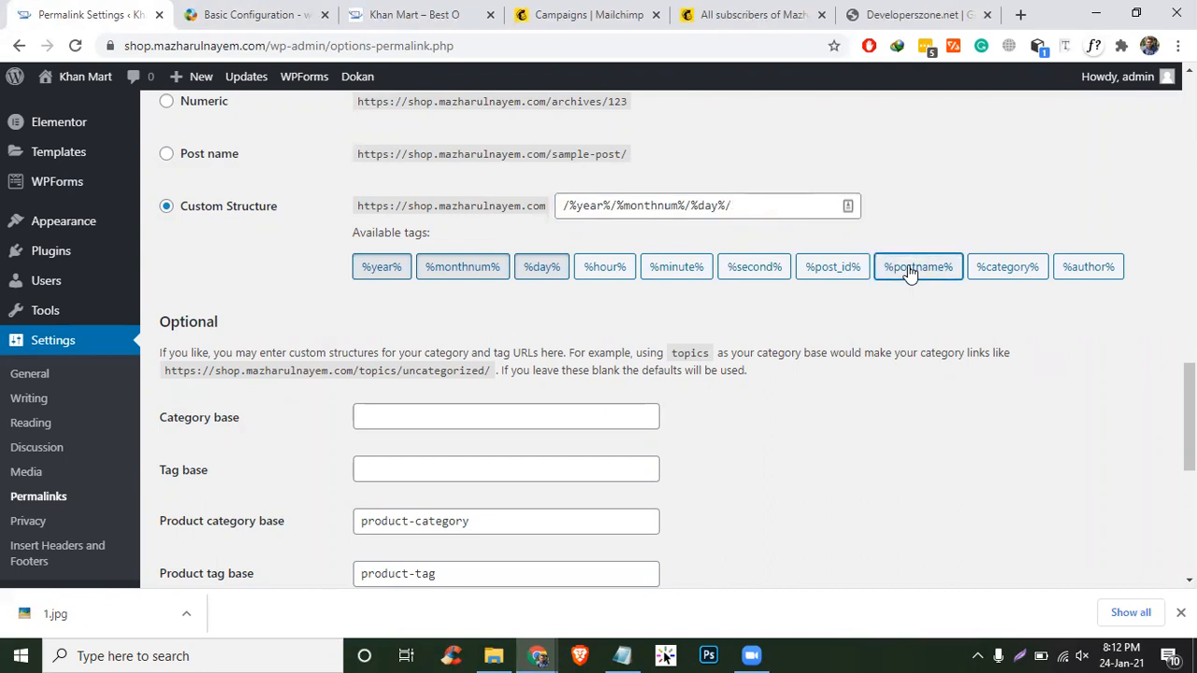
left_click(908, 271)
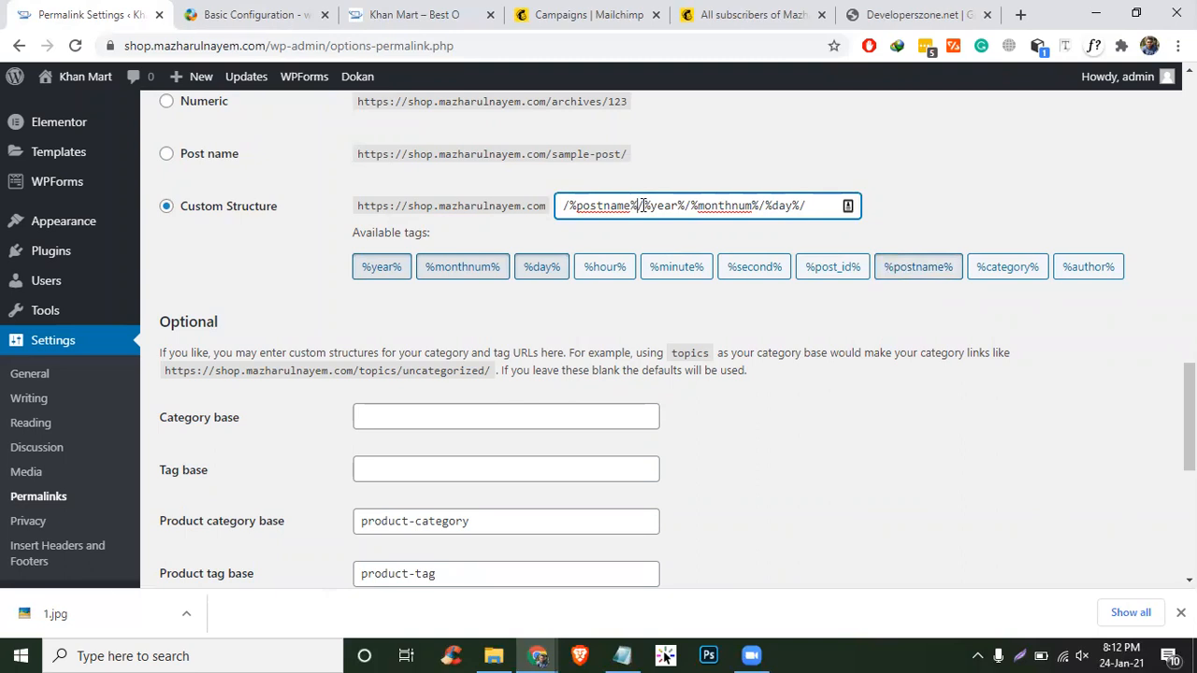
left_click_drag(639, 205, 880, 204)
key("BackSpace")
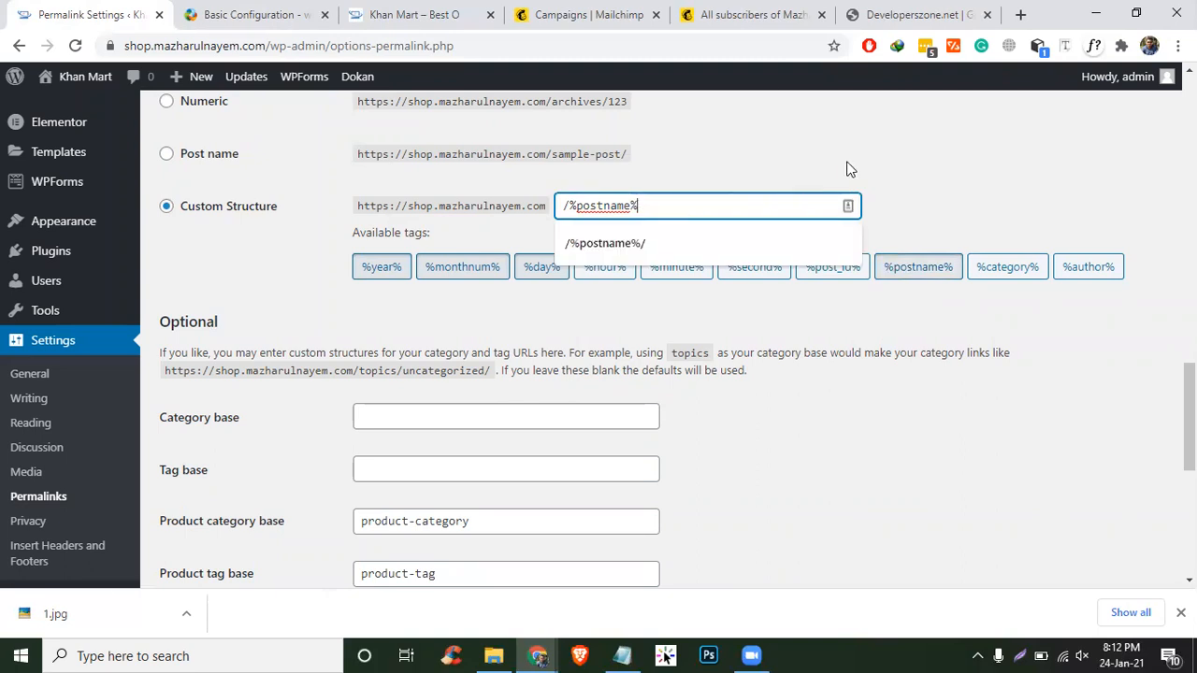
- Copy /product from the Basic Configuration docs into the Category base field
left_click(265, 14)
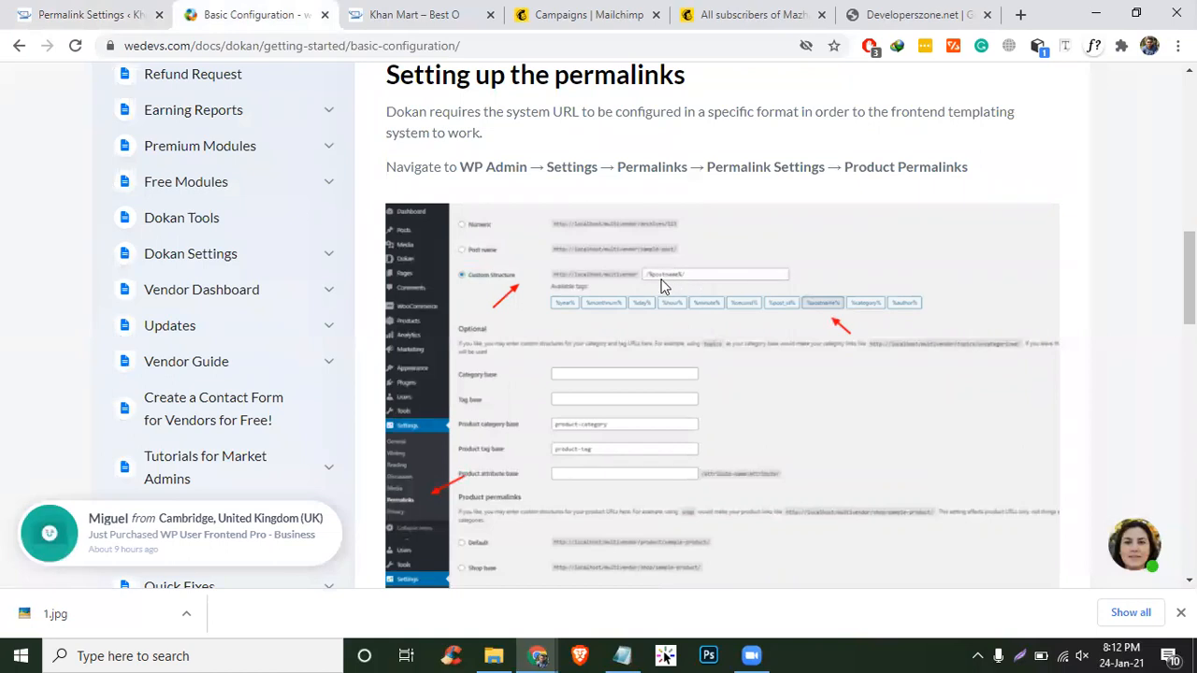
scroll(904, 251, "down", 4)
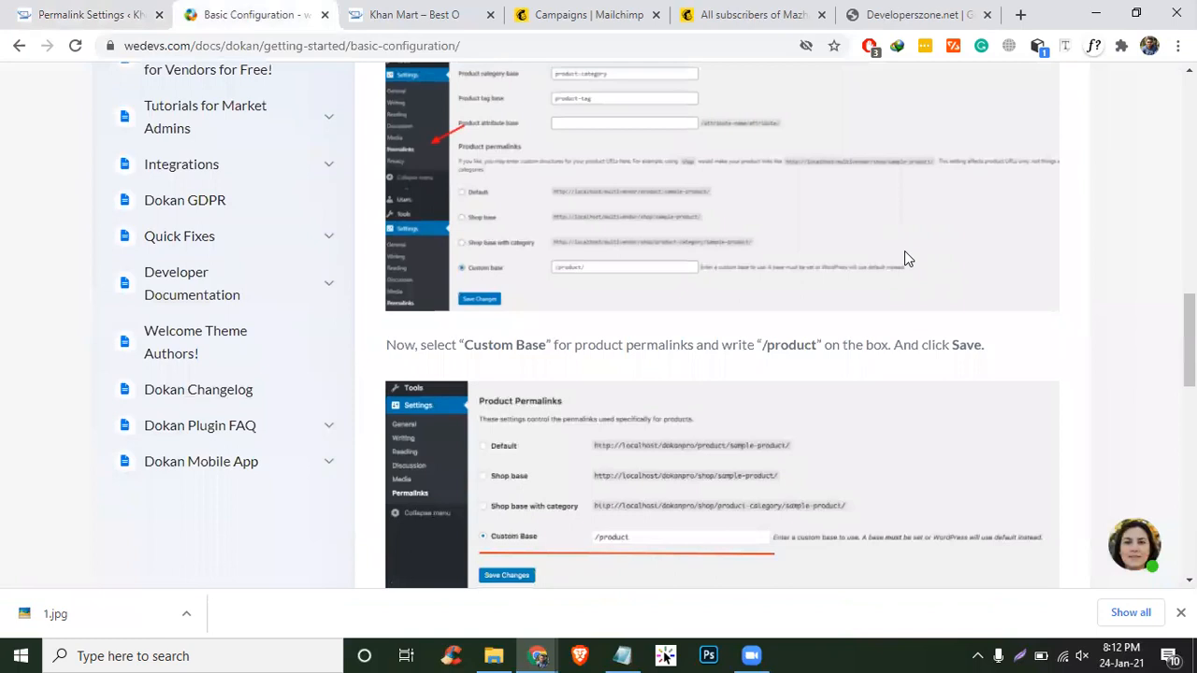
scroll(904, 251, "down", 1)
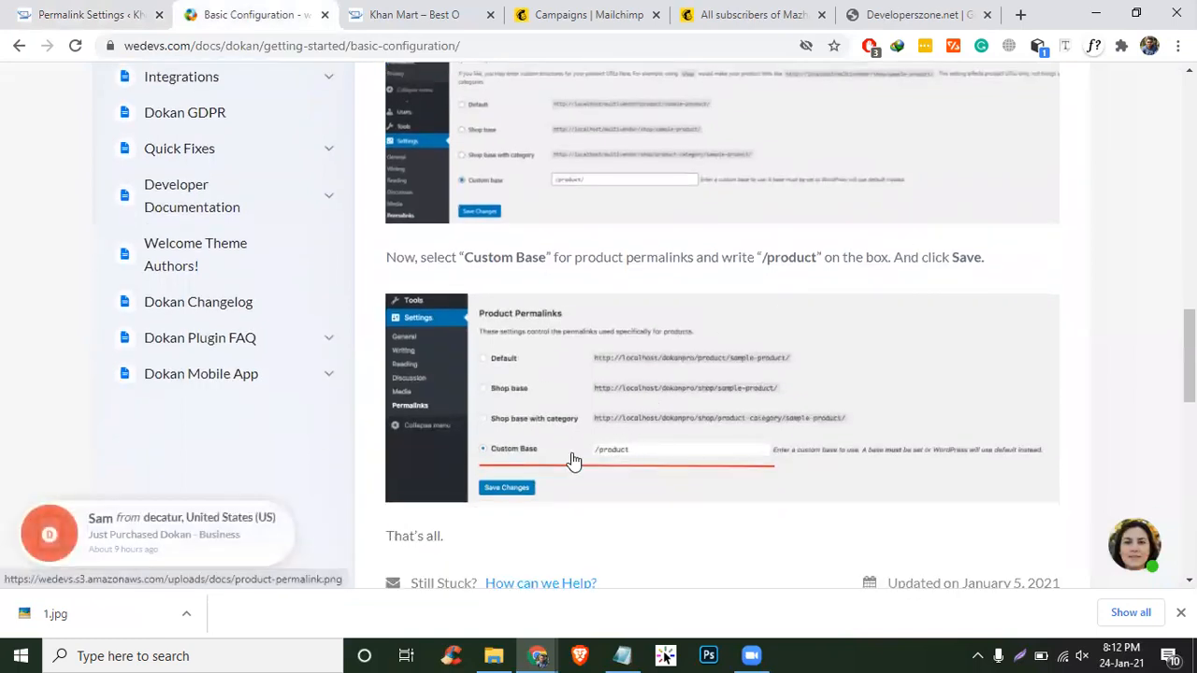
left_click(21, 8)
scroll(317, 300, "down", 1)
scroll(317, 300, "down", 5)
scroll(315, 299, "up", 3)
left_click(425, 174)
left_click(254, 14)
scroll(581, 424, "up", 2)
scroll(582, 424, "up", 1)
left_click_drag(471, 432, 540, 432)
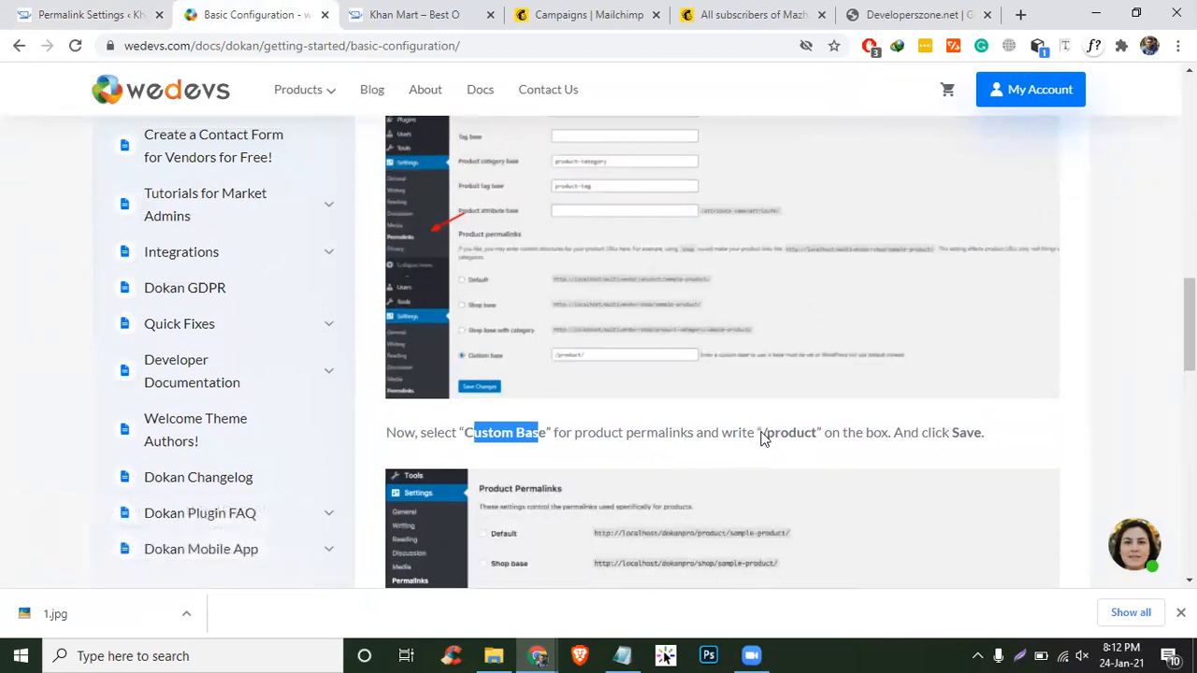
left_click(764, 436)
left_click_drag(763, 435, 818, 449)
key("ctrl+c")
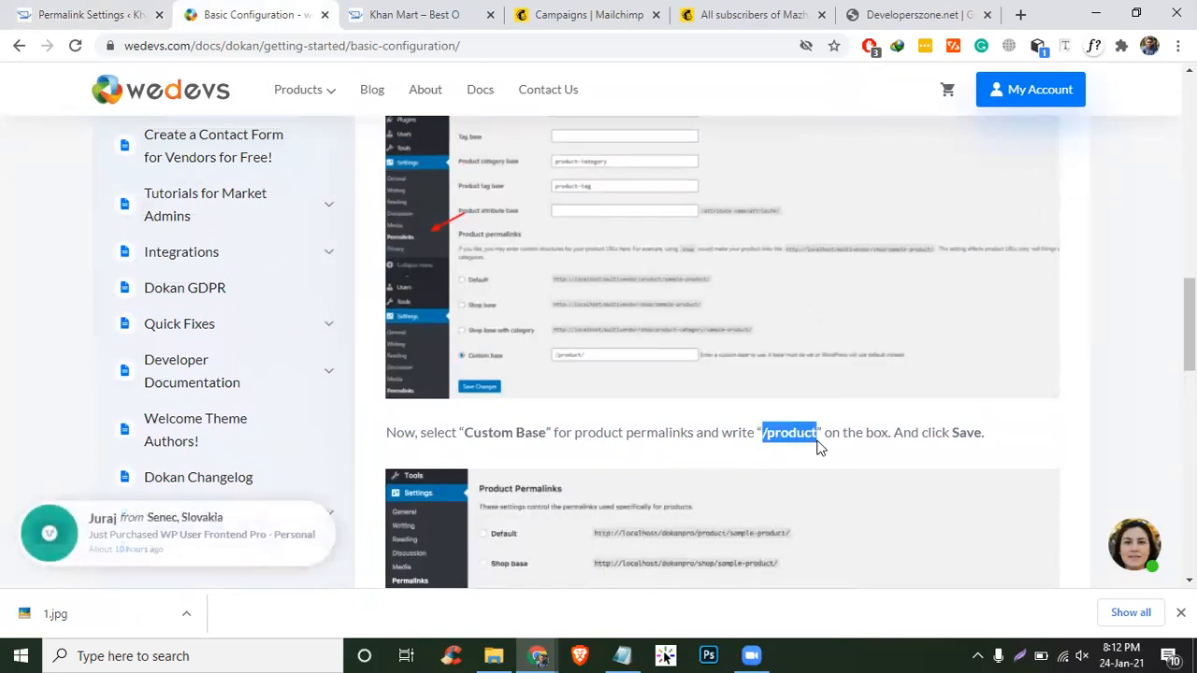
left_click(80, 14)
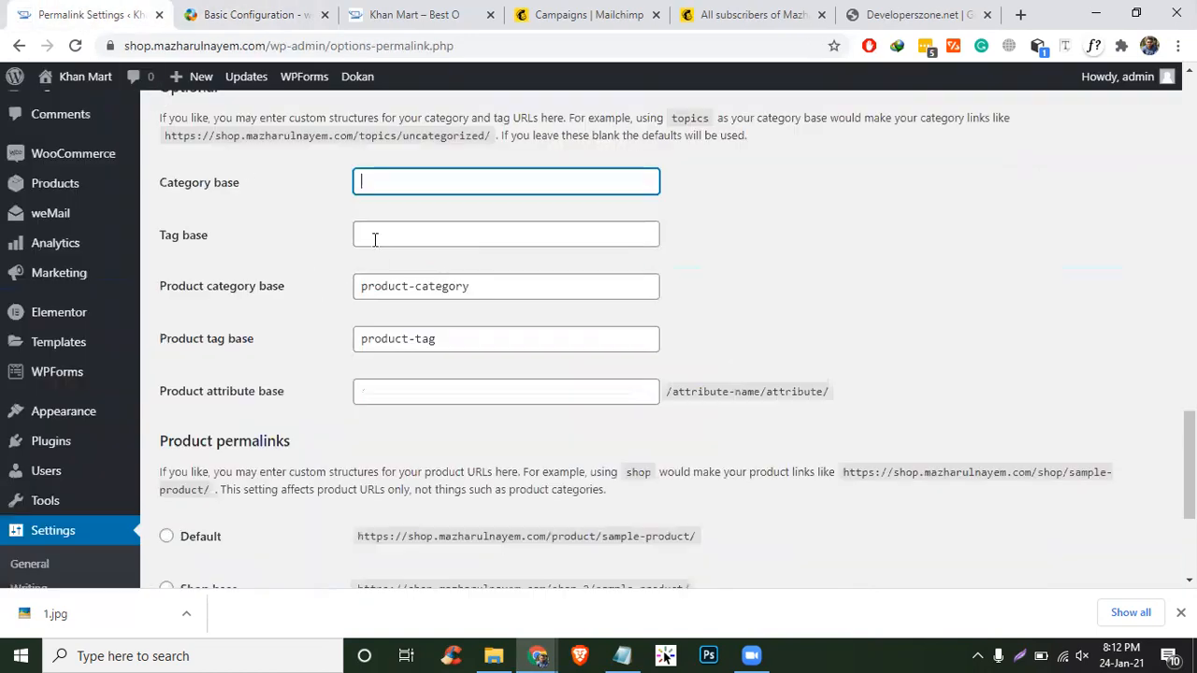
key("ctrl+v")
- Save the permalink settings with /product as the category base
key("ctrl+Tab")
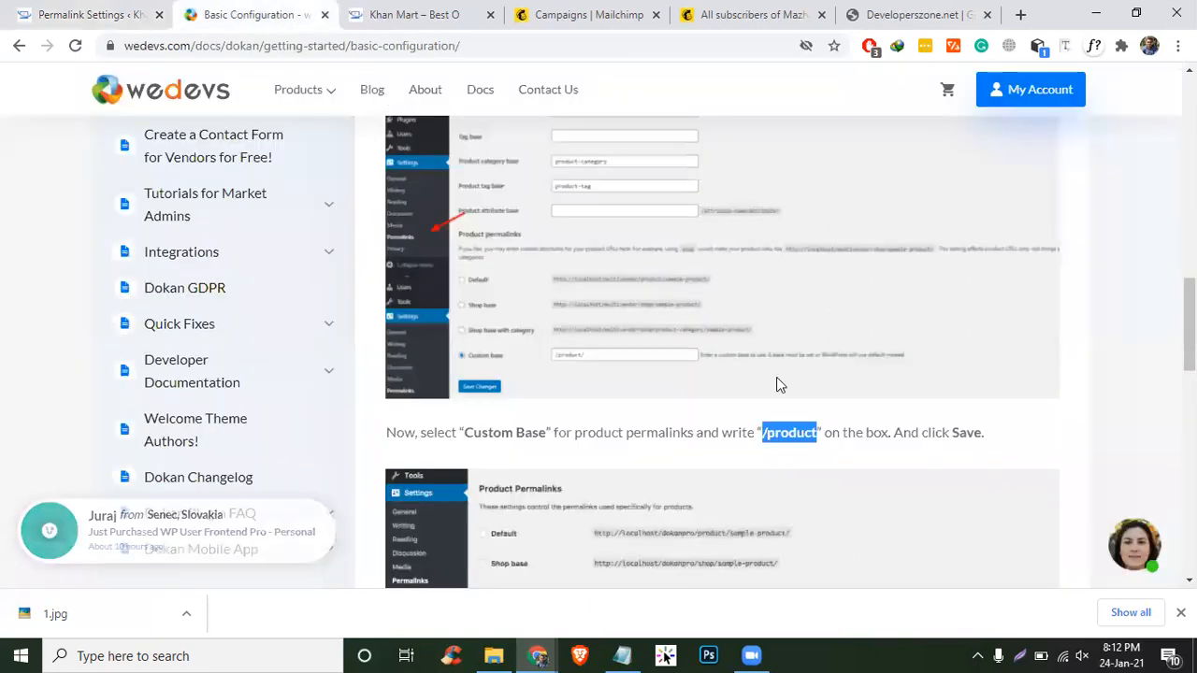
scroll(776, 379, "down", 2)
scroll(776, 384, "down", 1)
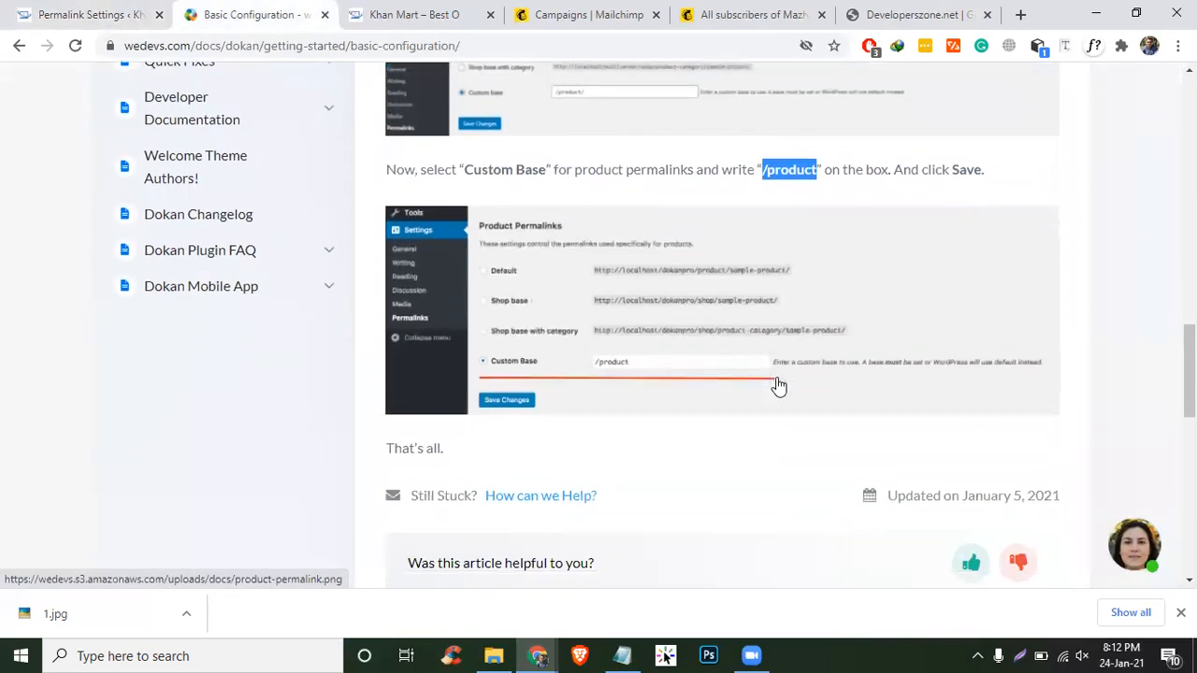
key("ctrl+shift+Tab")
scroll(509, 404, "down", 3)
left_click(227, 506)
- Open the WooCommerce Settings docs page and read its intro paragraph
left_click(215, 11)
scroll(643, 266, "up", 5)
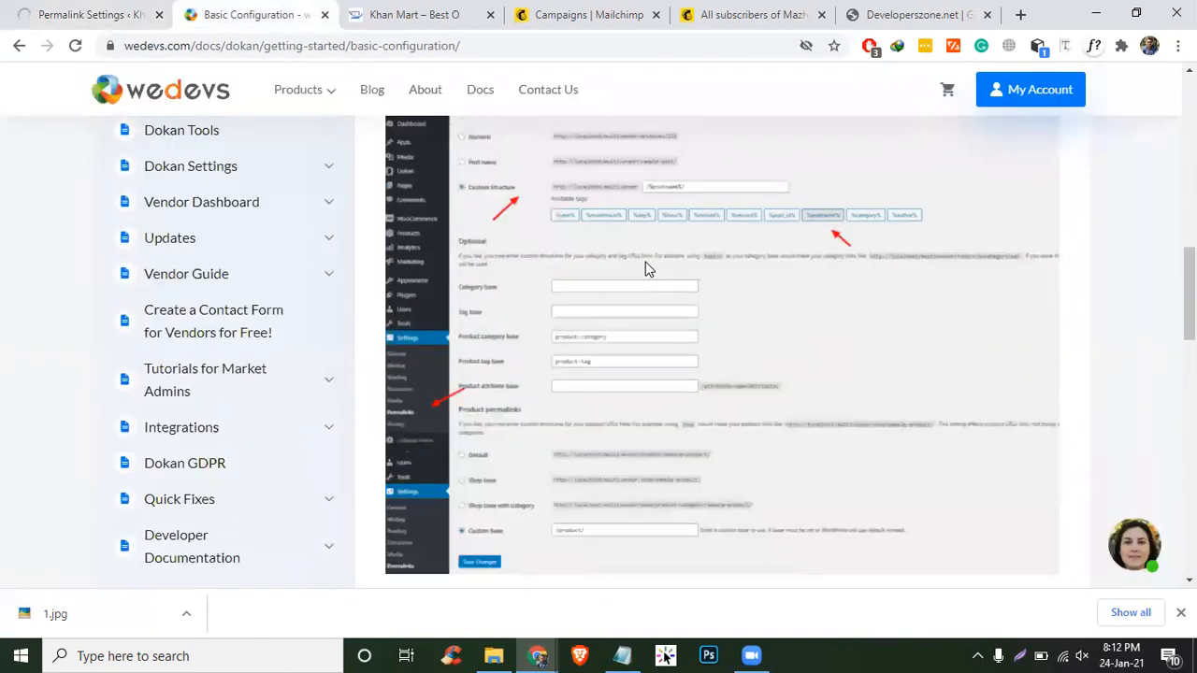
scroll(646, 262, "down", 1)
scroll(646, 262, "up", 5)
scroll(645, 261, "up", 3)
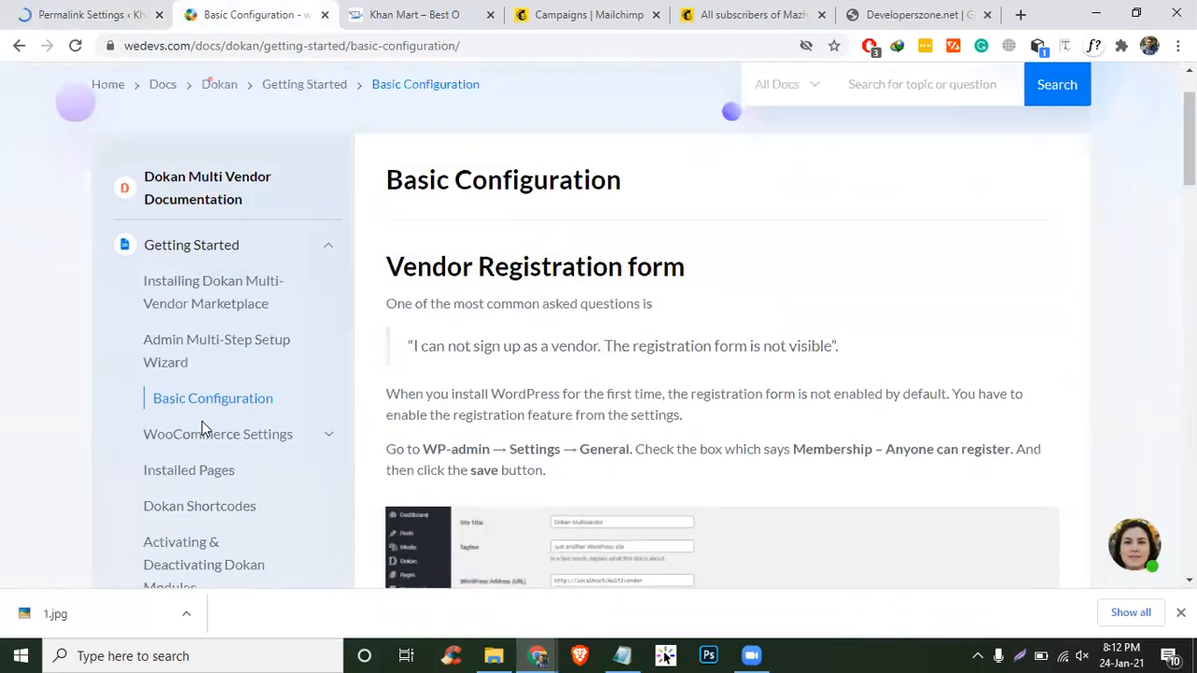
left_click(214, 434)
scroll(806, 384, "down", 4)
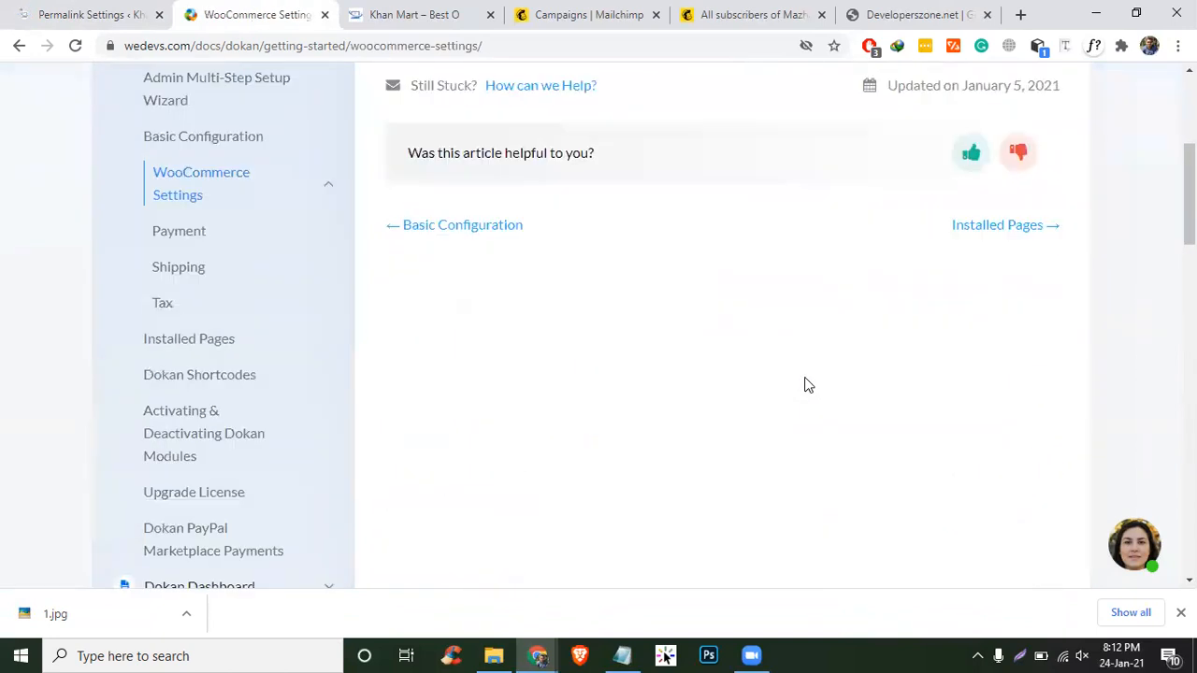
scroll(808, 385, "up", 2)
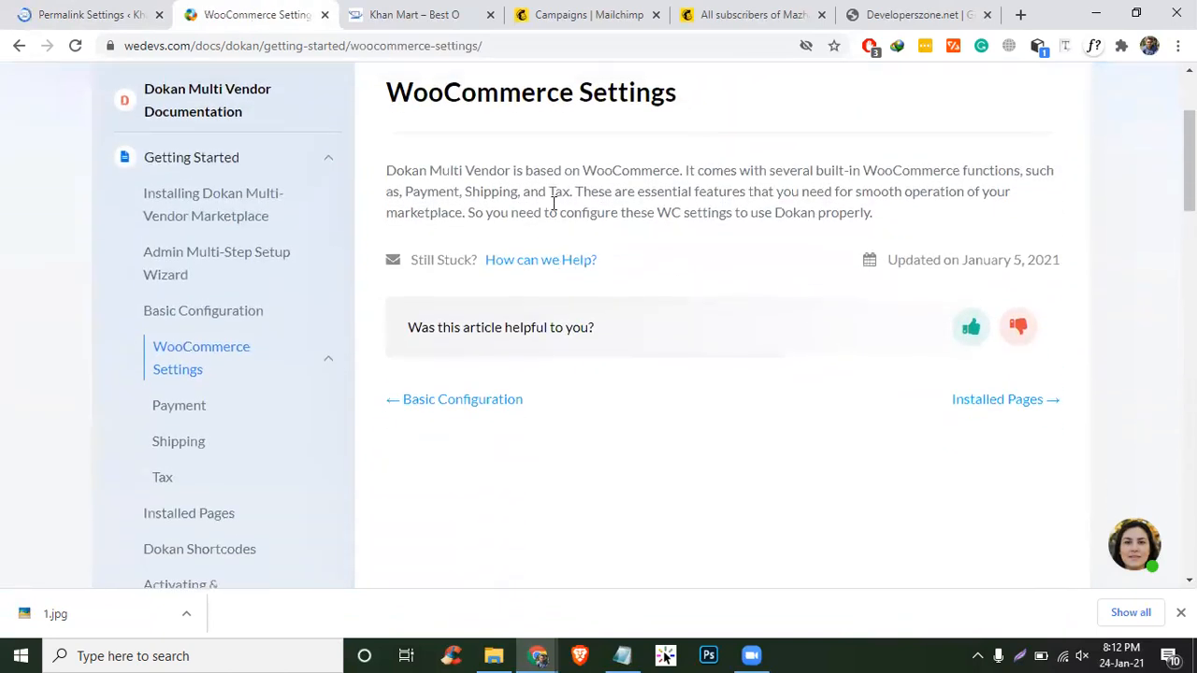
left_click_drag(917, 217, 366, 165)
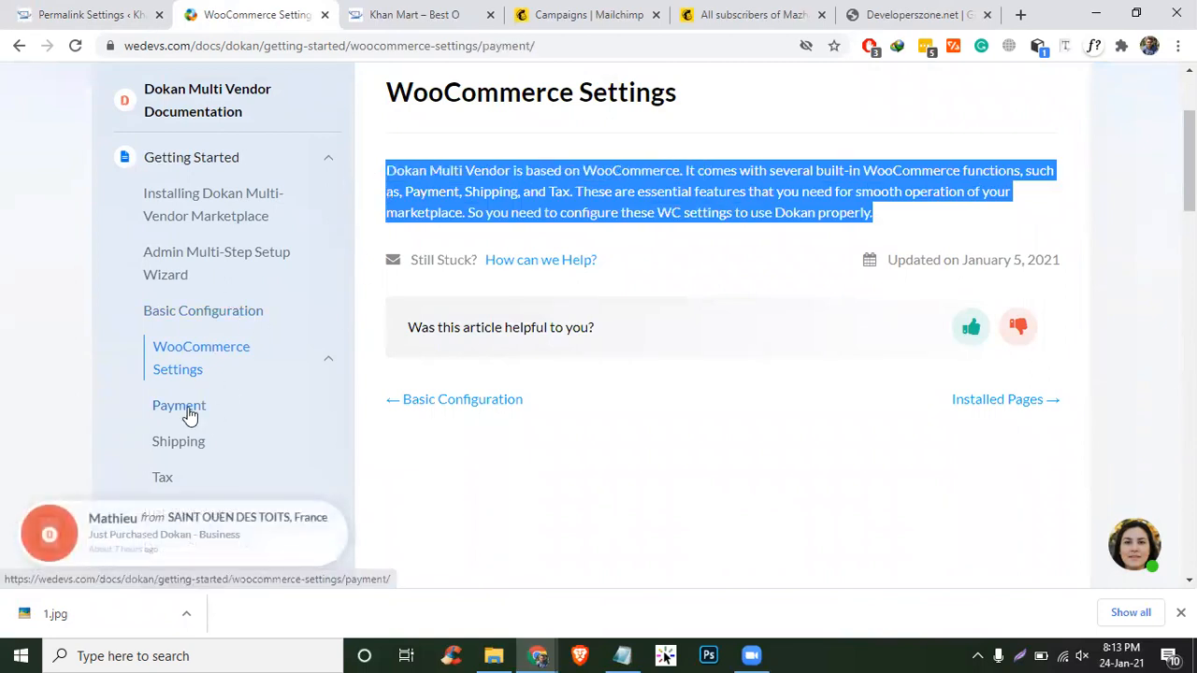
- Read the Payment, Shipping and Tax documentation pages in turn
left_click(198, 410)
scroll(542, 299, "down", 3)
scroll(200, 440, "up", 1)
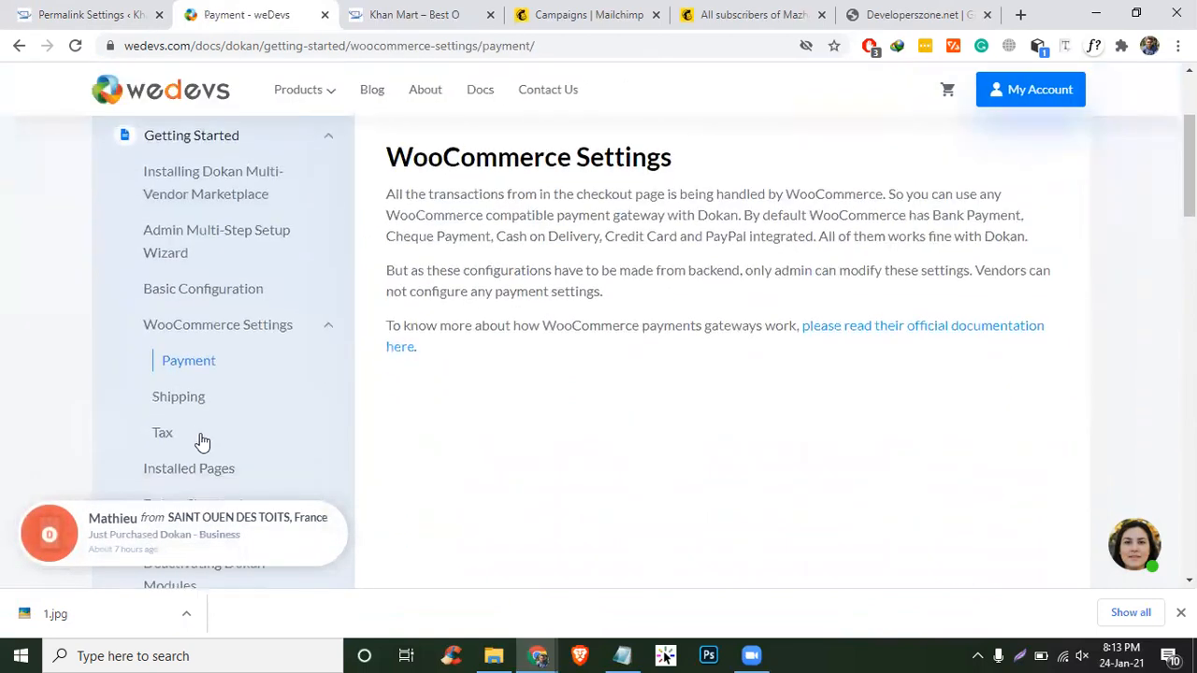
scroll(176, 331, "down", 1)
left_click(177, 331)
scroll(178, 339, "down", 5)
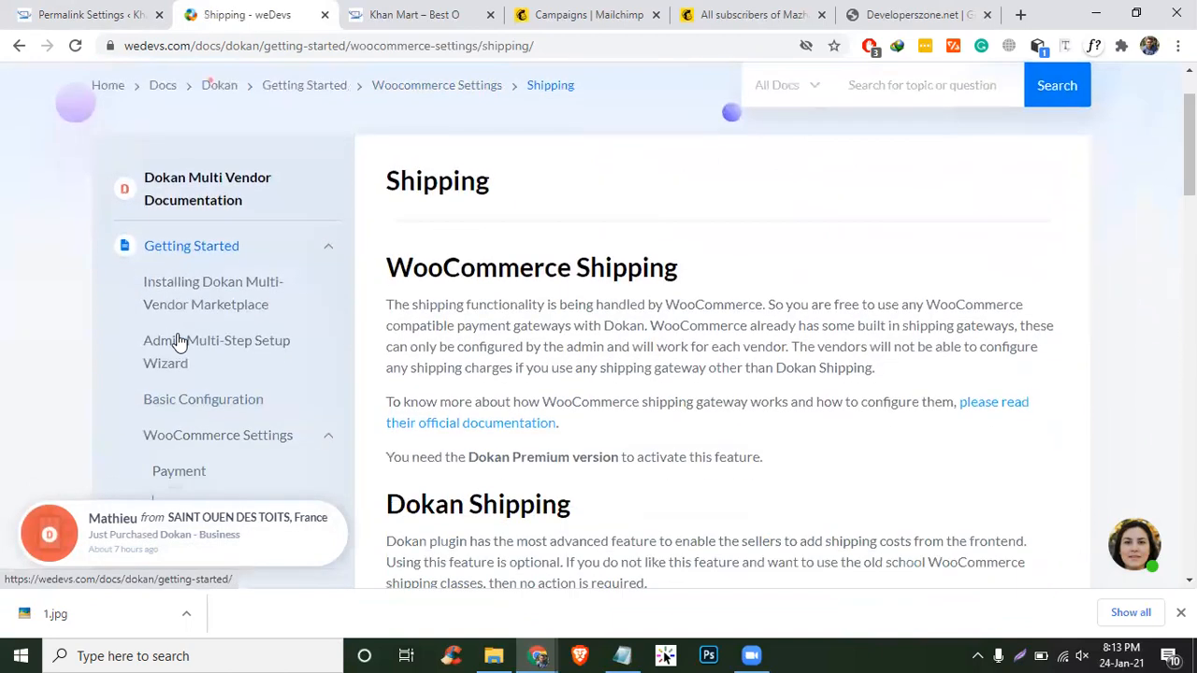
left_click(172, 196)
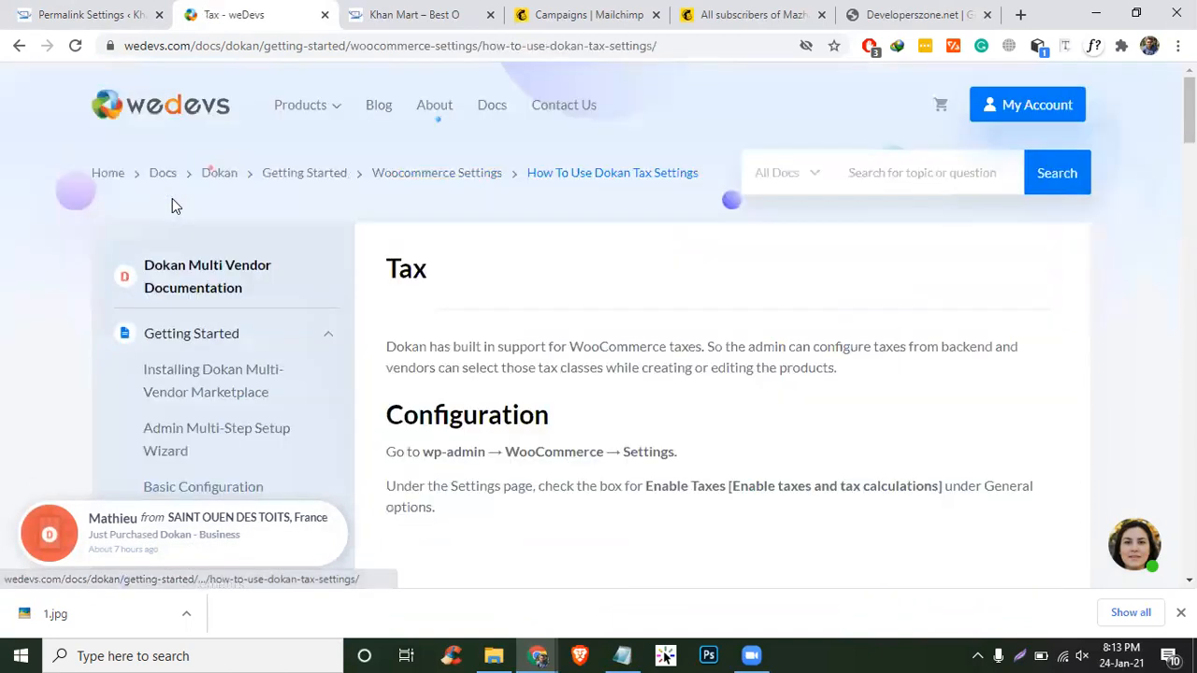
scroll(676, 296, "down", 2)
- Open WooCommerce Settings and highlight the enabled 'Enable tax rates and calculations' option
left_click(103, 14)
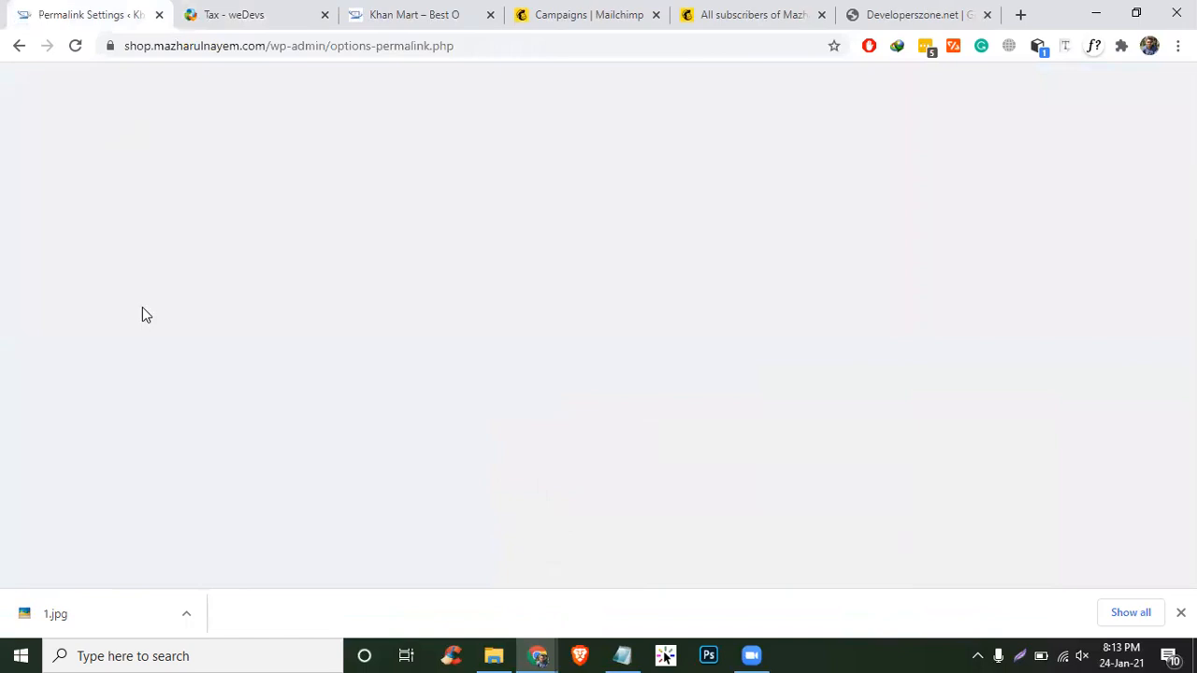
mouse_move(19, 318)
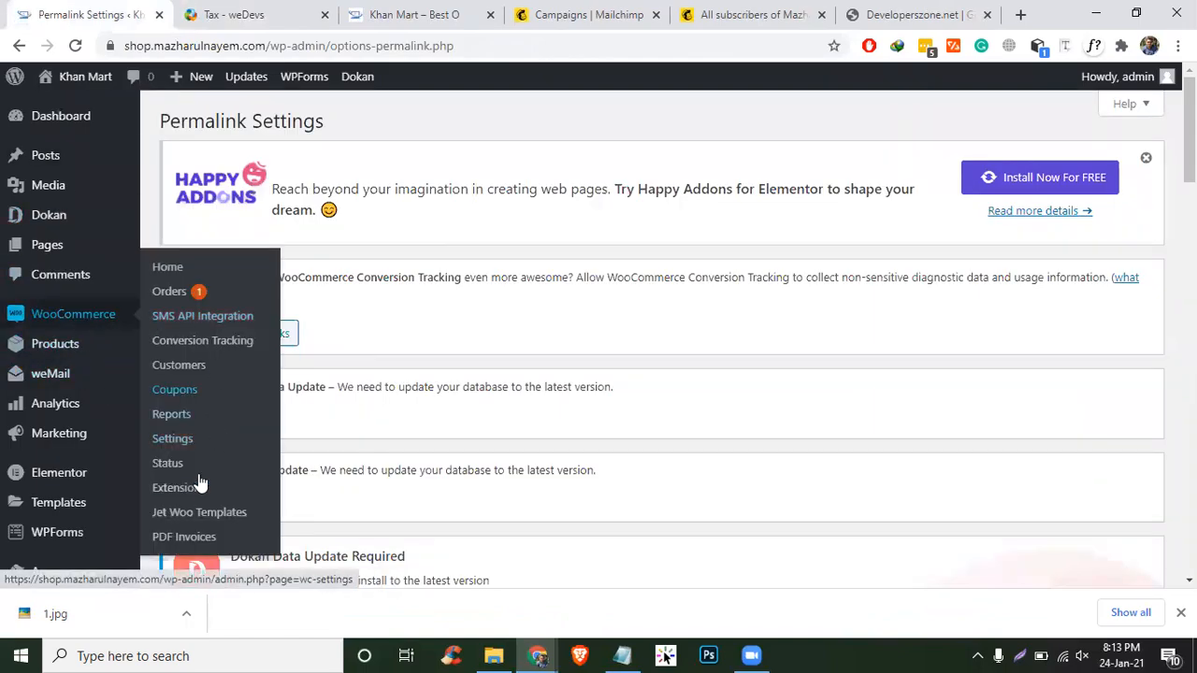
left_click(165, 440)
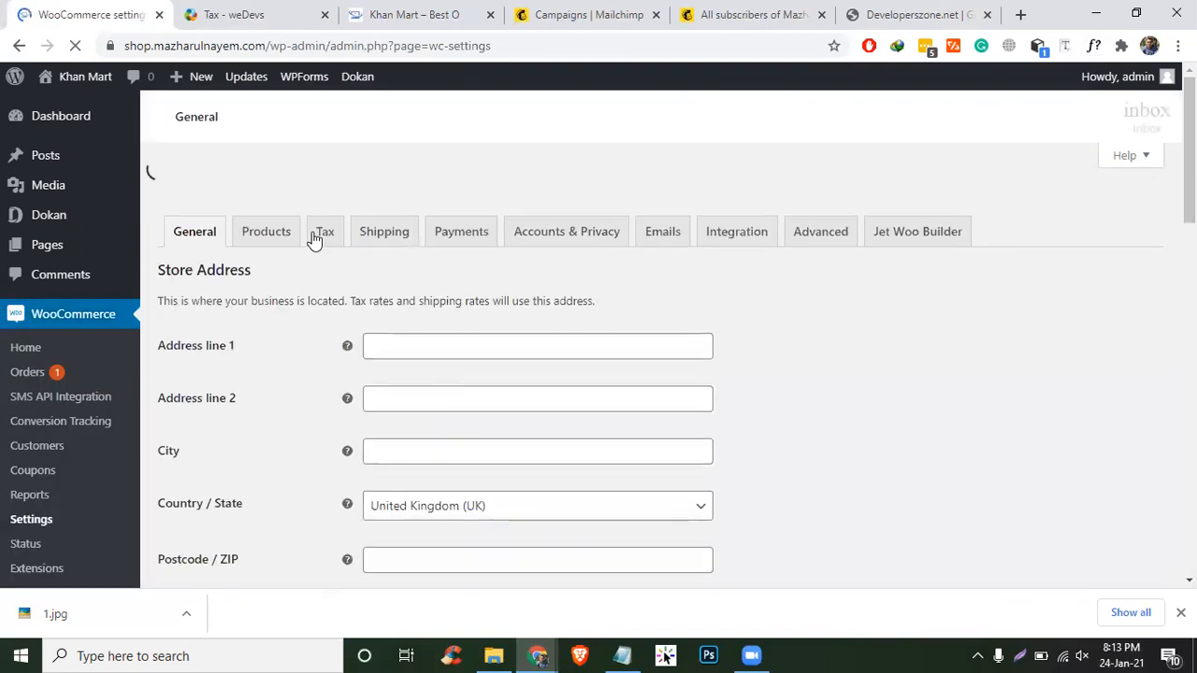
scroll(389, 364, "down", 5)
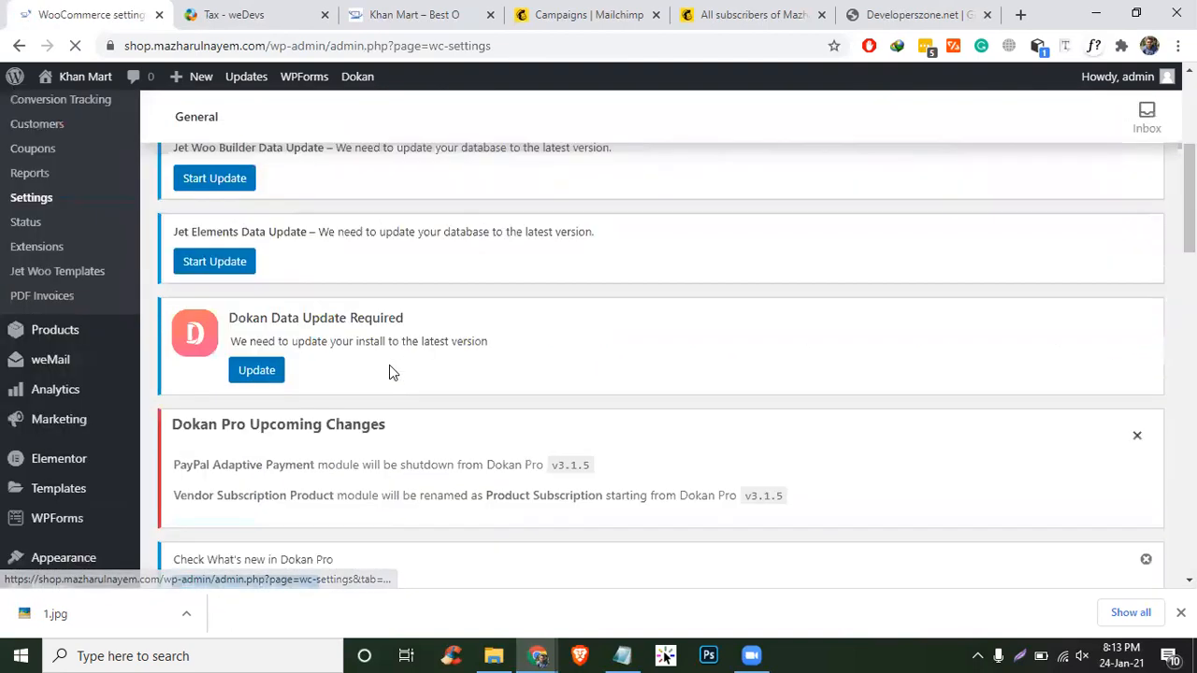
scroll(389, 365, "down", 10)
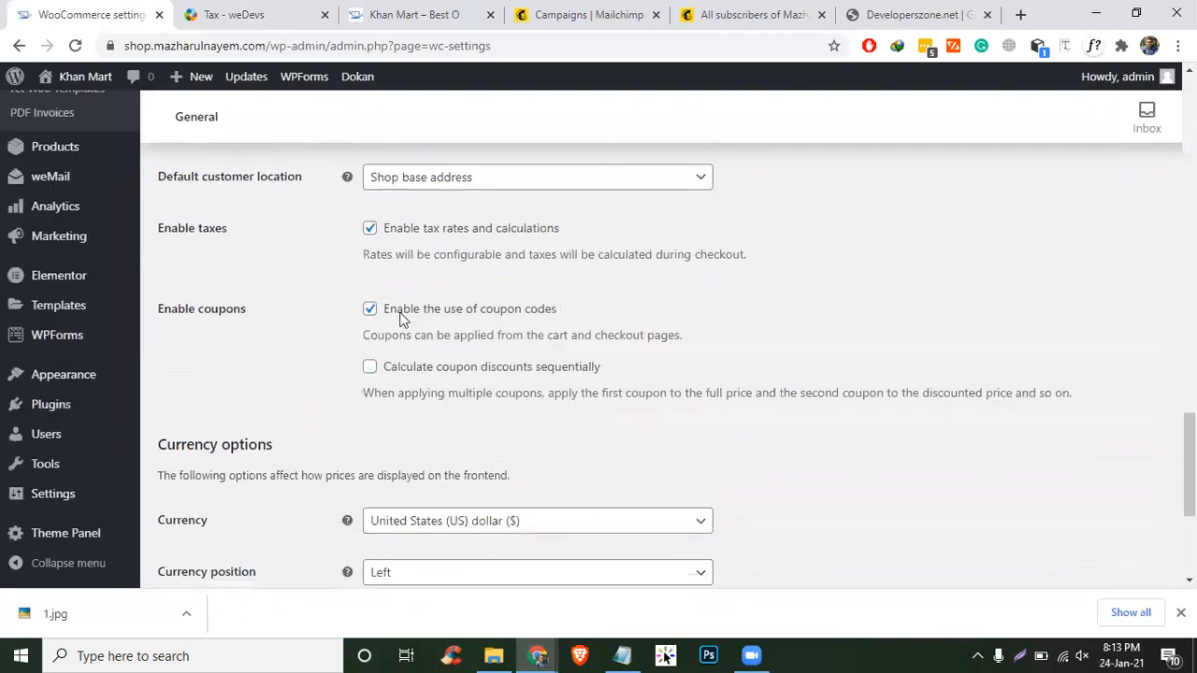
triple_click(427, 227)
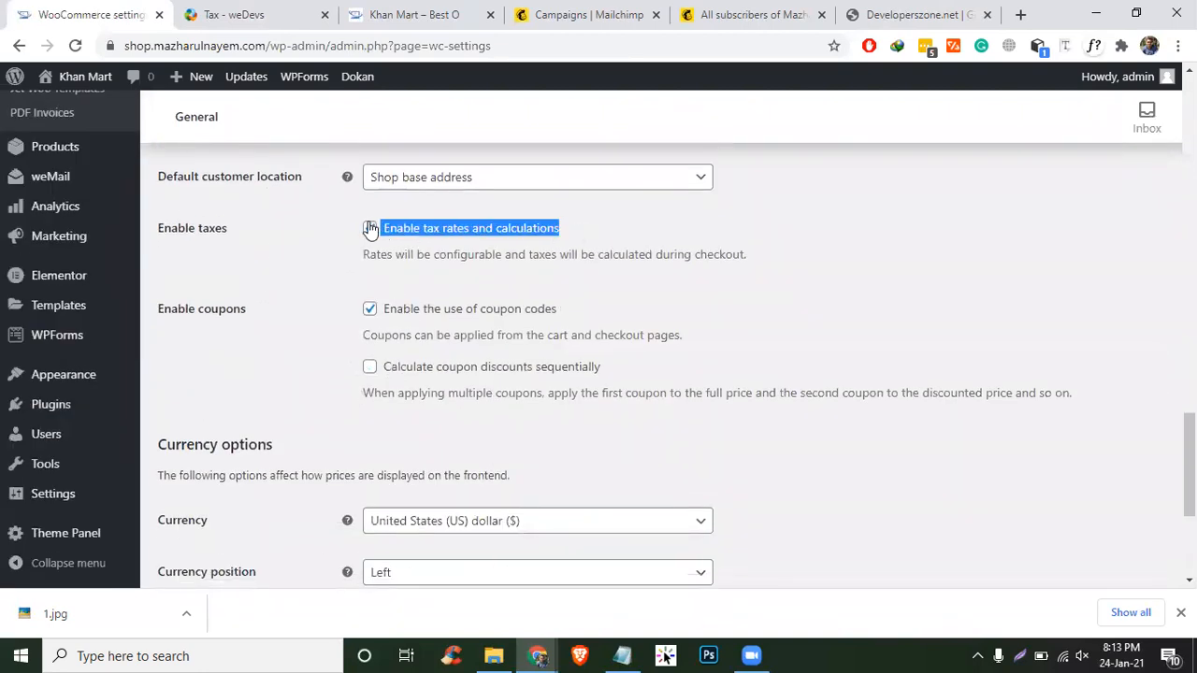
key("ctrl+Tab")
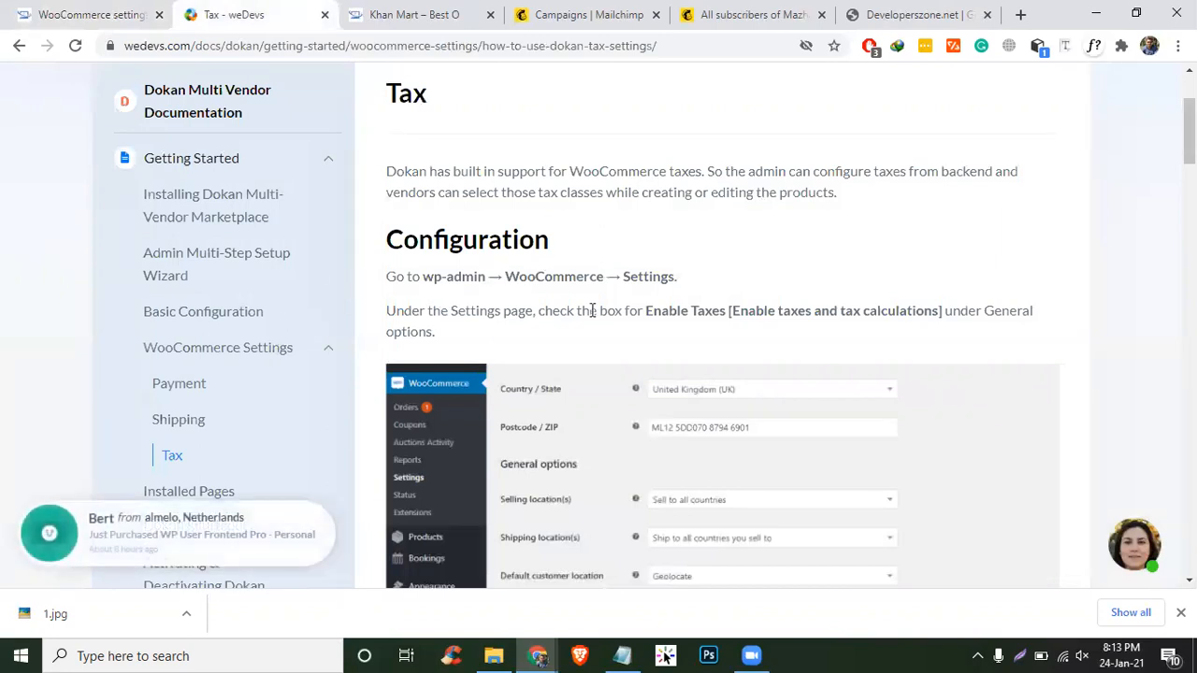
- Open Installed Pages and highlight the Dashboard, Store Listing and My Orders shortcode rows
scroll(808, 495, "down", 4)
scroll(808, 495, "down", 5)
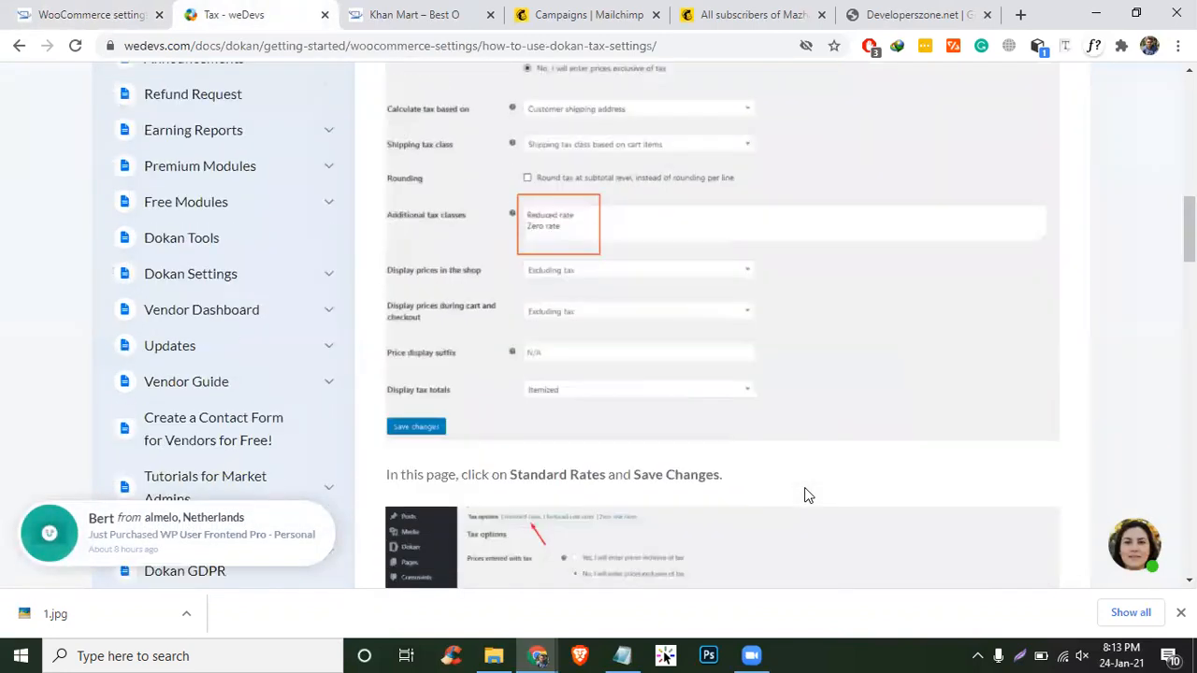
scroll(808, 495, "down", 3)
scroll(804, 491, "up", 10)
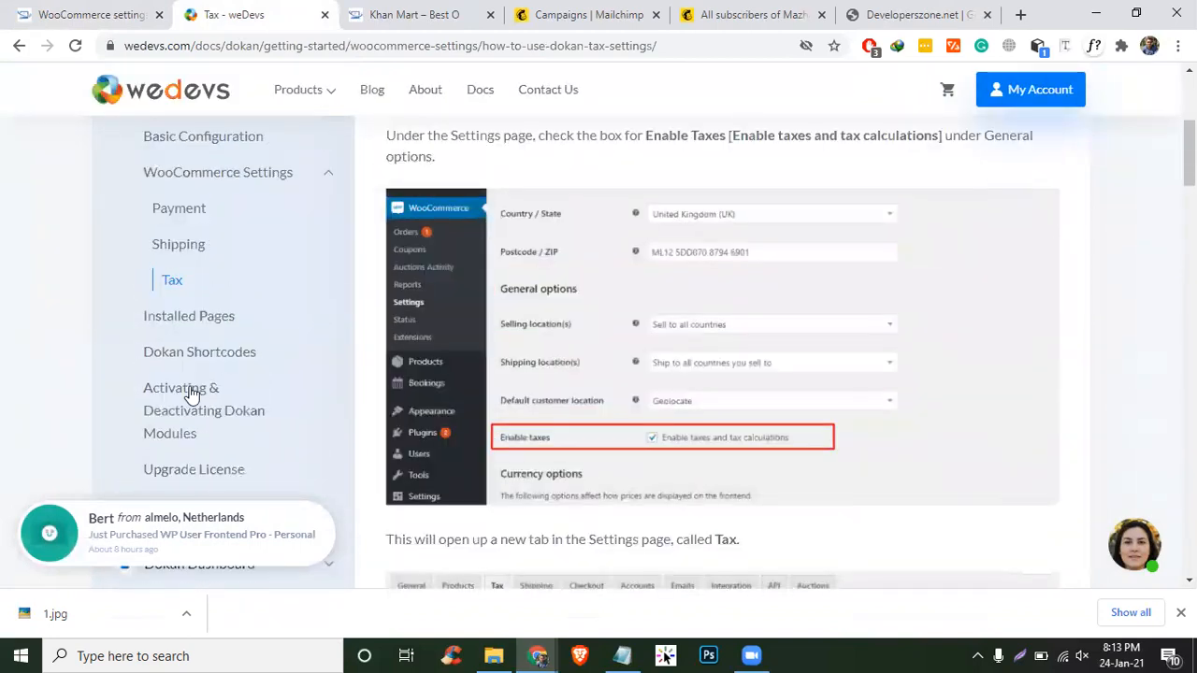
left_click(182, 320)
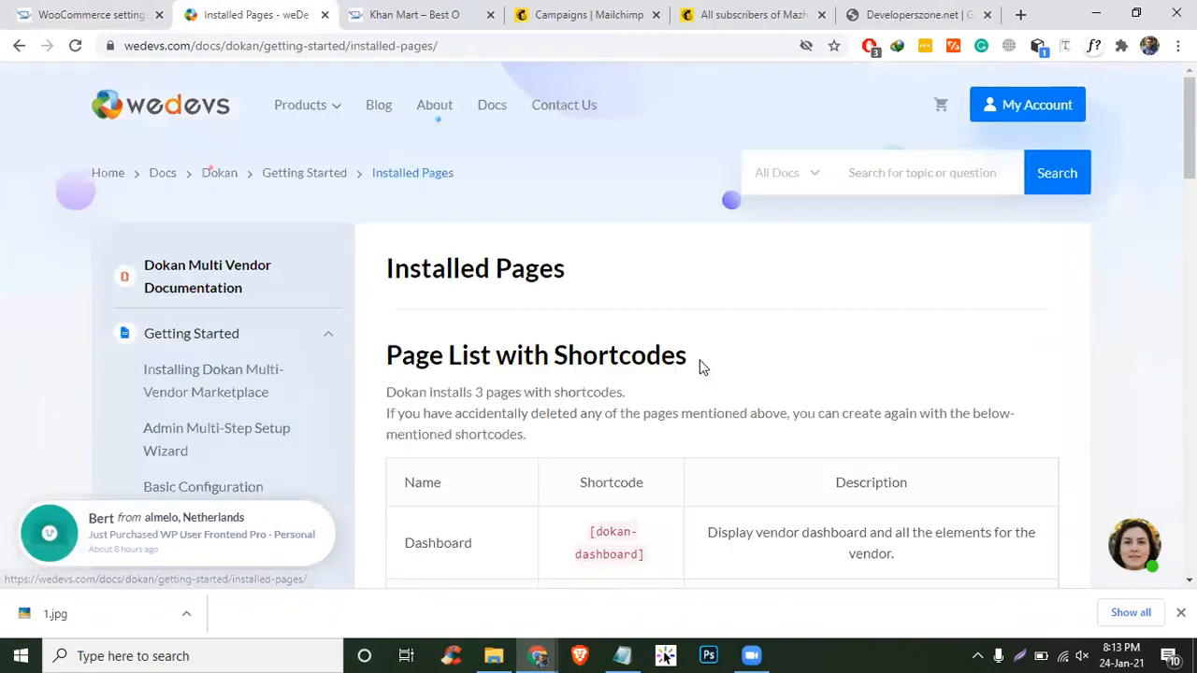
scroll(703, 368, "down", 2)
scroll(423, 421, "down", 2)
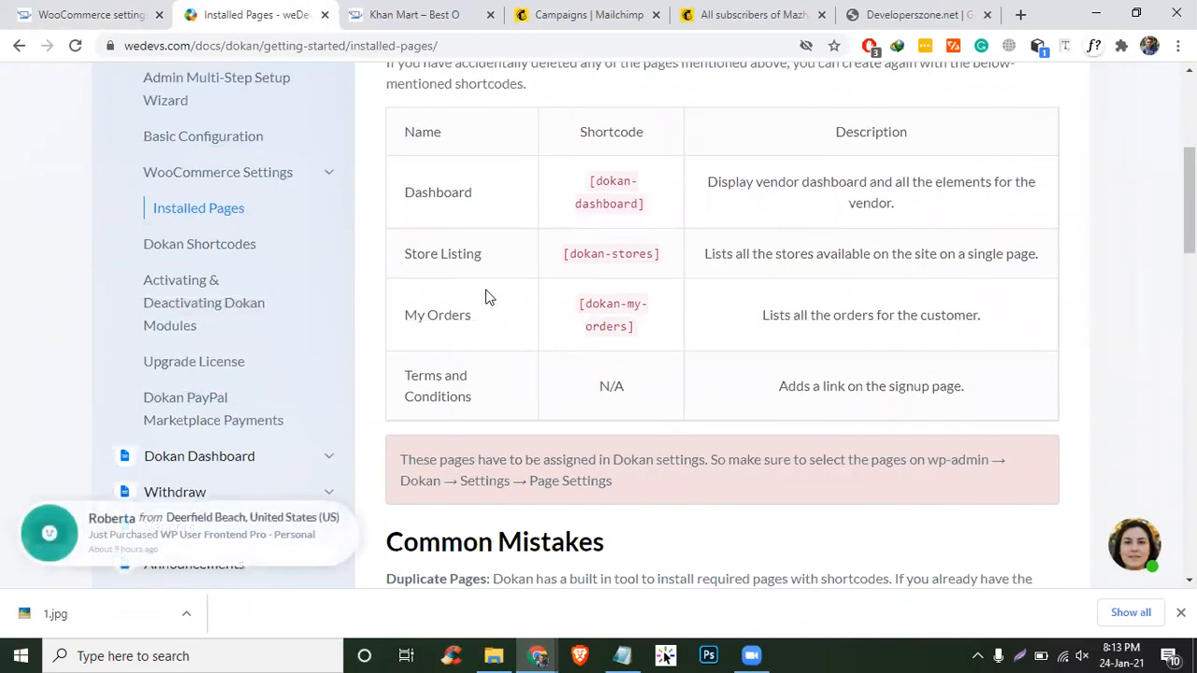
left_click_drag(404, 201, 539, 417)
left_click(458, 353)
left_click_drag(416, 239, 409, 201)
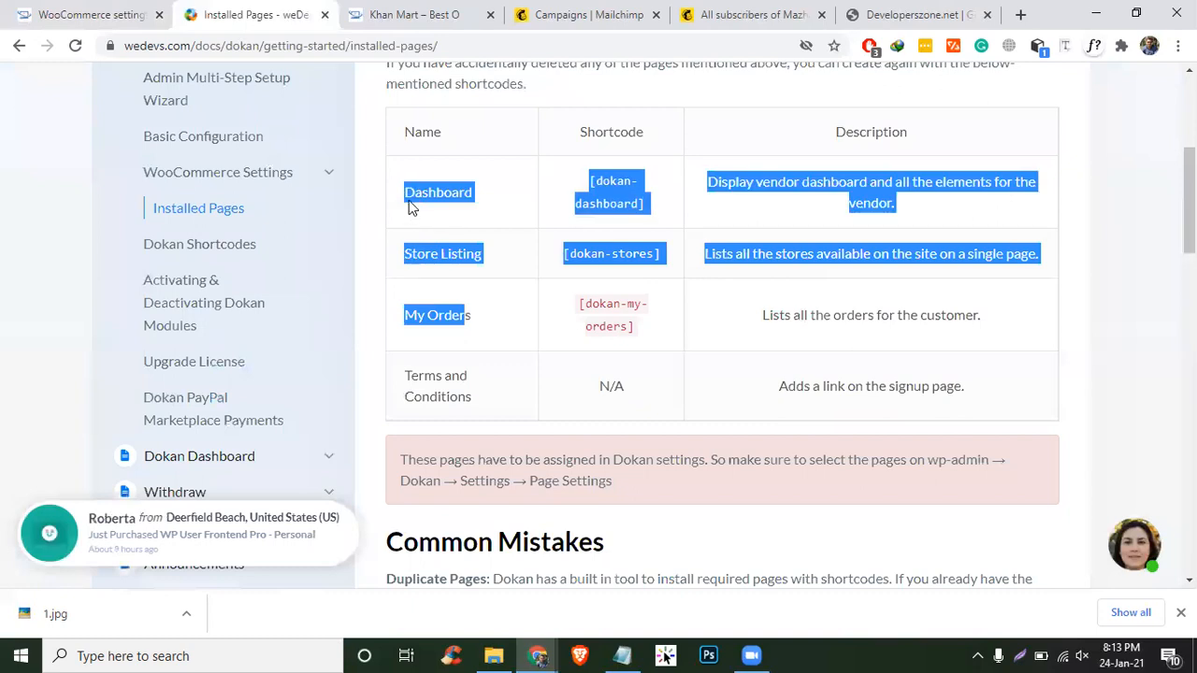
left_click(93, 14)
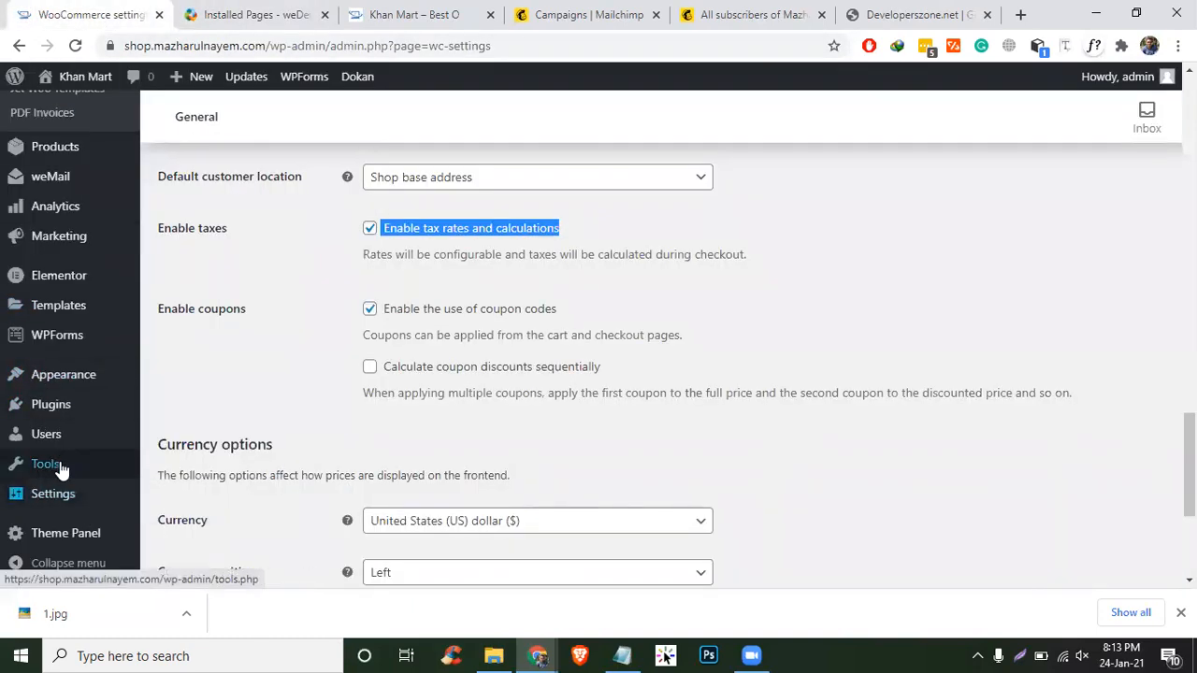
- Open Dokan Settings at the Page Settings section
scroll(59, 467, "up", 3)
scroll(78, 509, "down", 1)
scroll(84, 513, "up", 7)
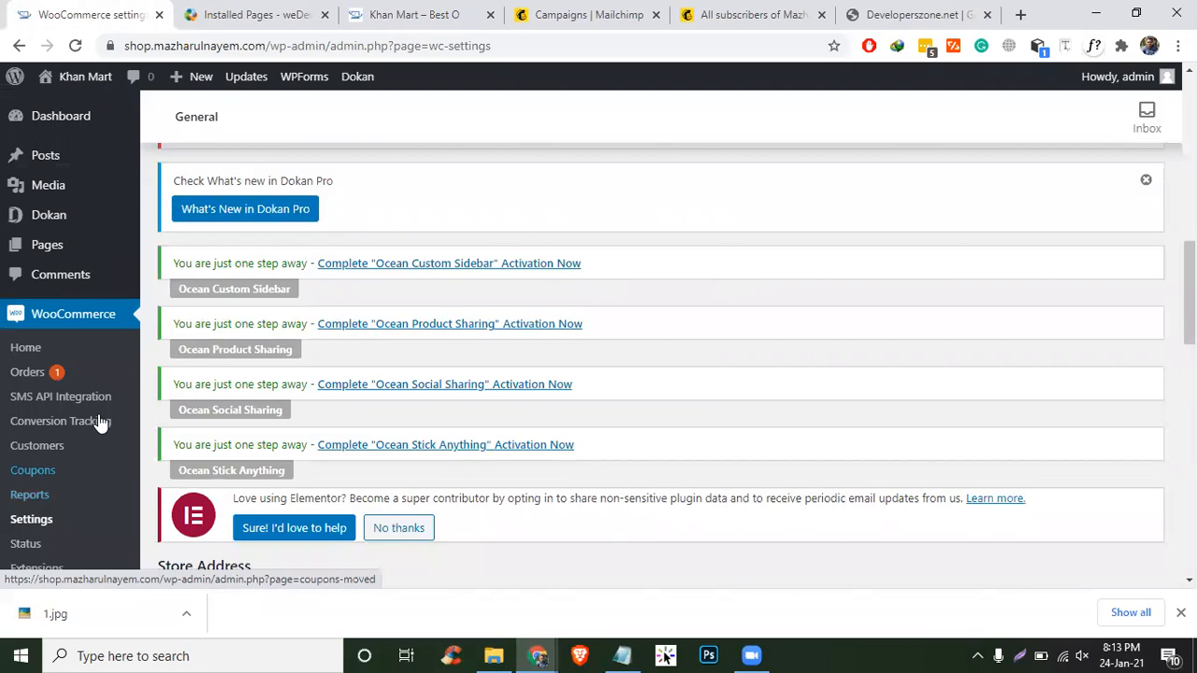
scroll(99, 421, "down", 4)
scroll(75, 355, "up", 6)
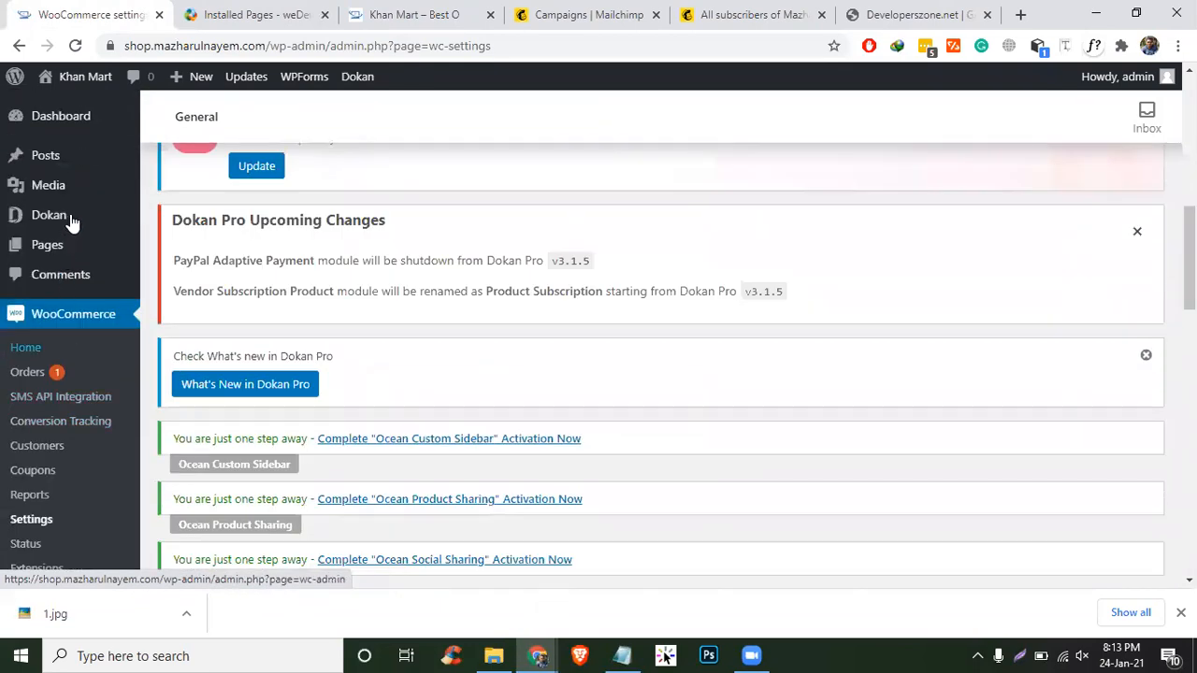
mouse_move(108, 222)
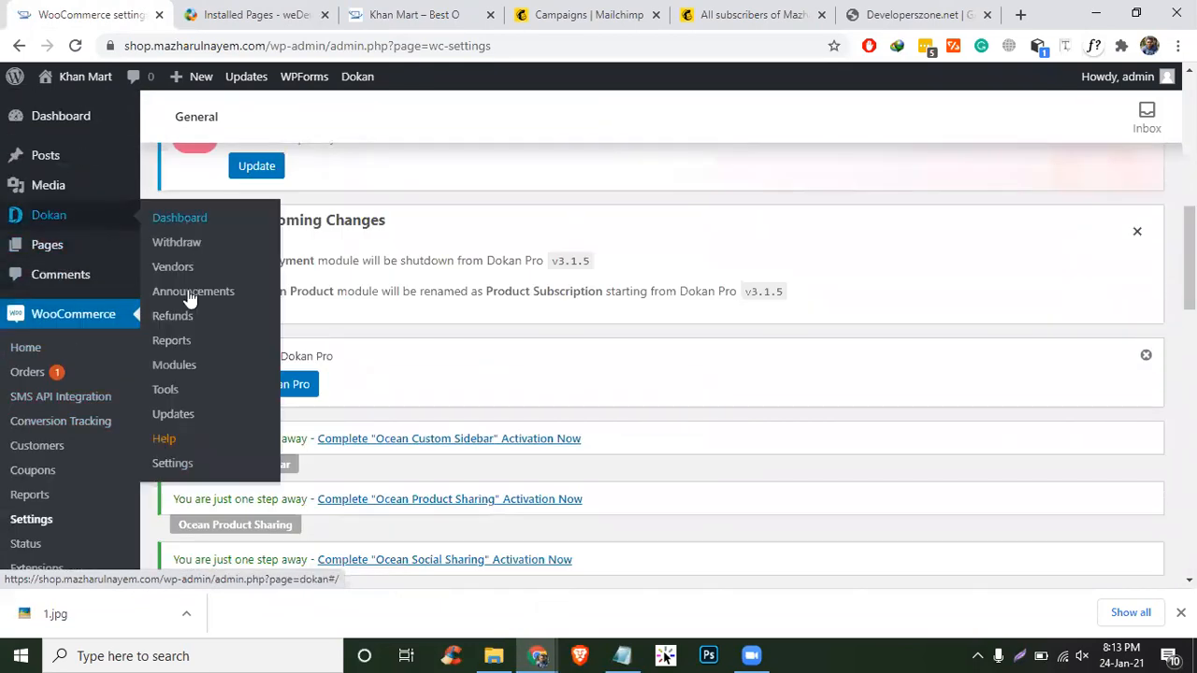
left_click(172, 463)
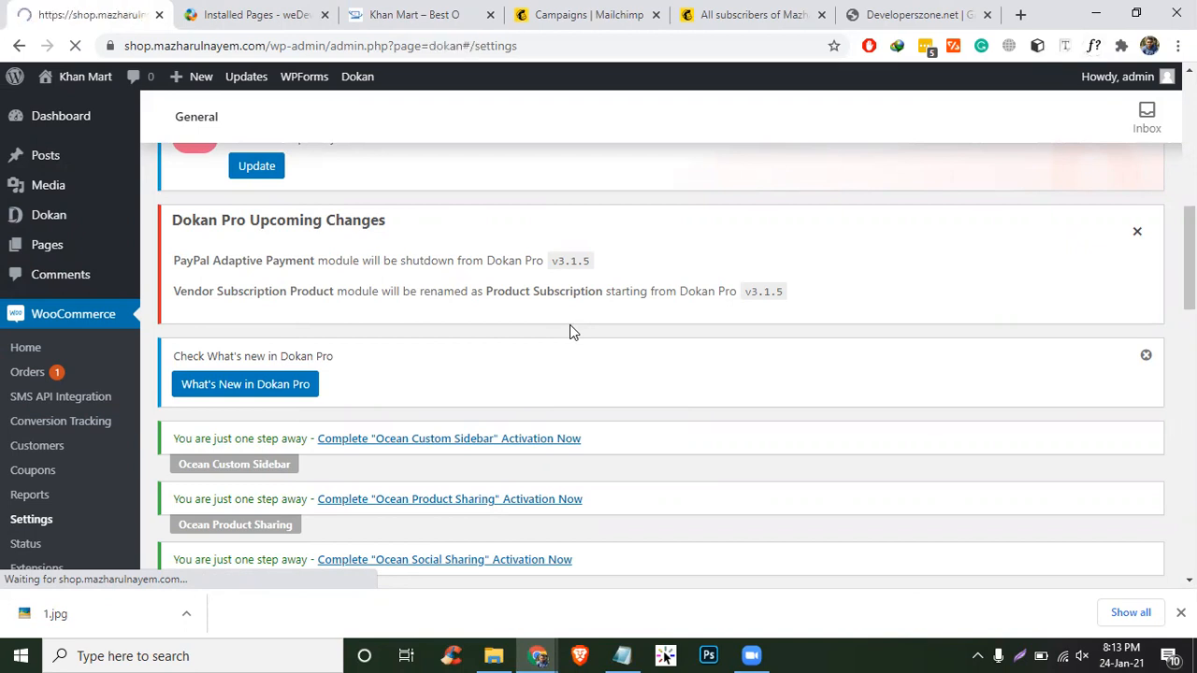
scroll(569, 324, "down", 15)
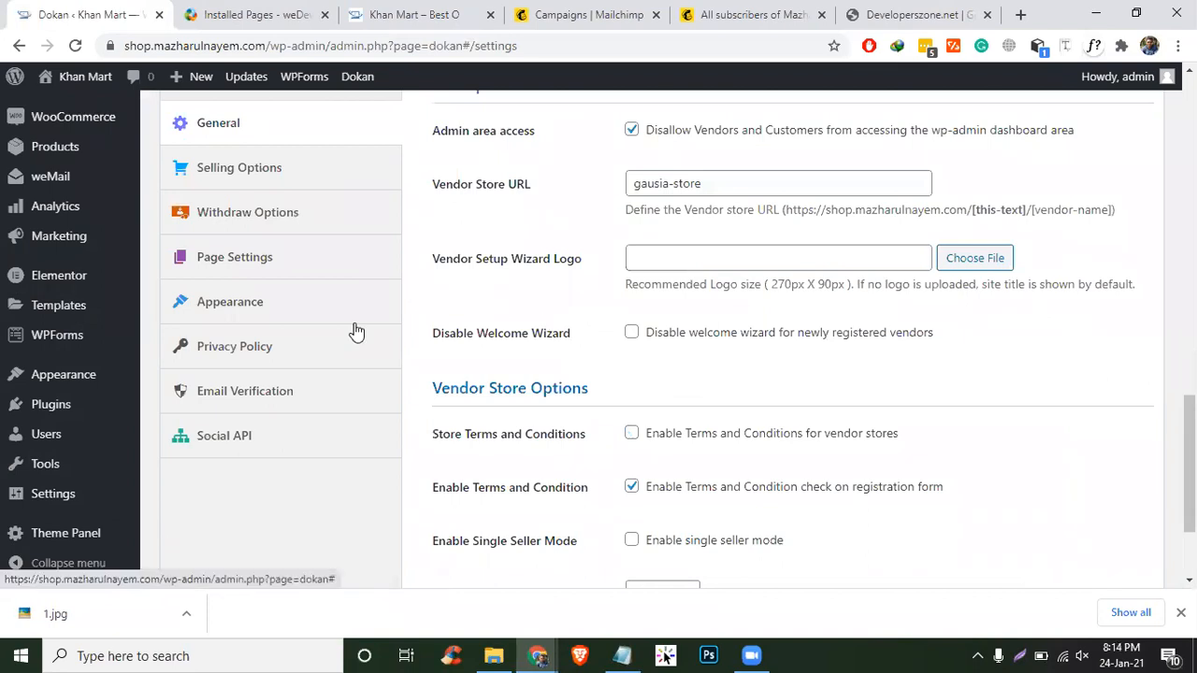
left_click(269, 265)
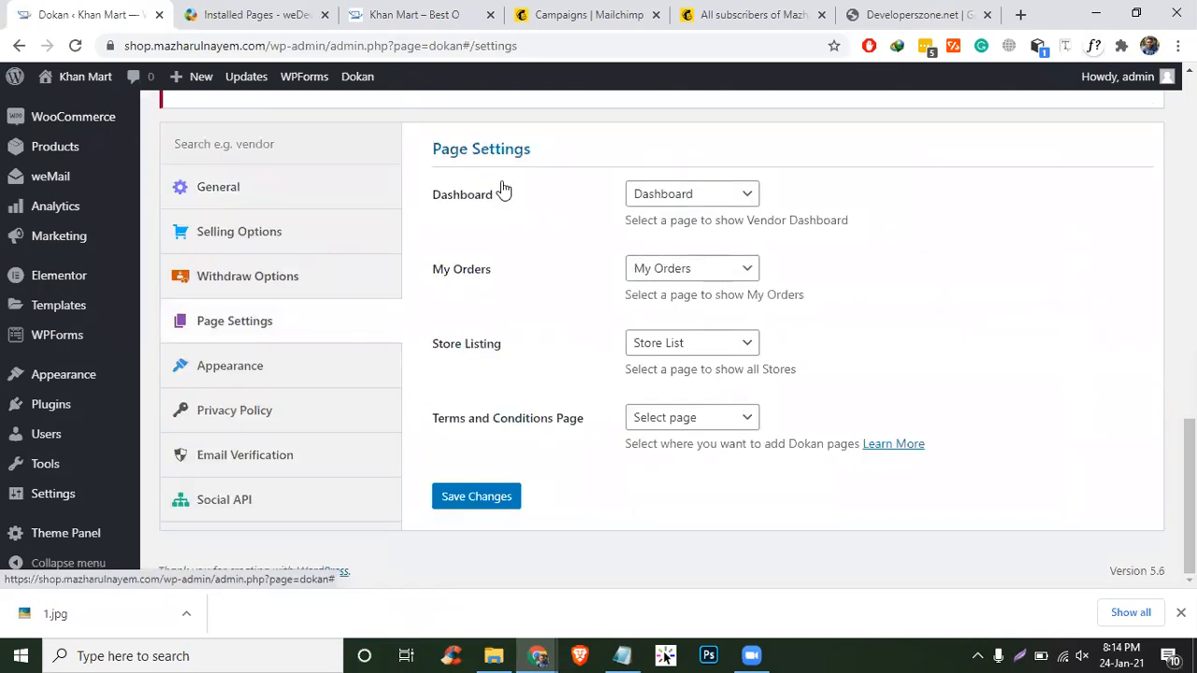
- Choose 'Dashboard' as the vendor dashboard page and save the Dokan page settings
left_click(724, 200)
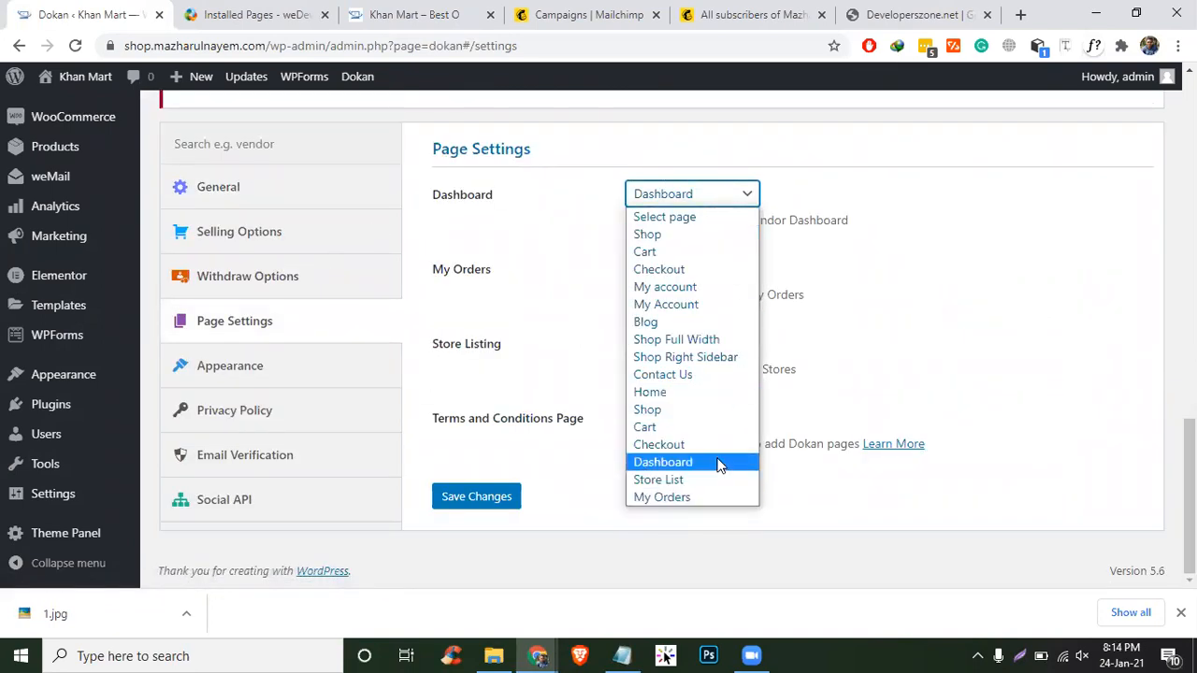
left_click(716, 462)
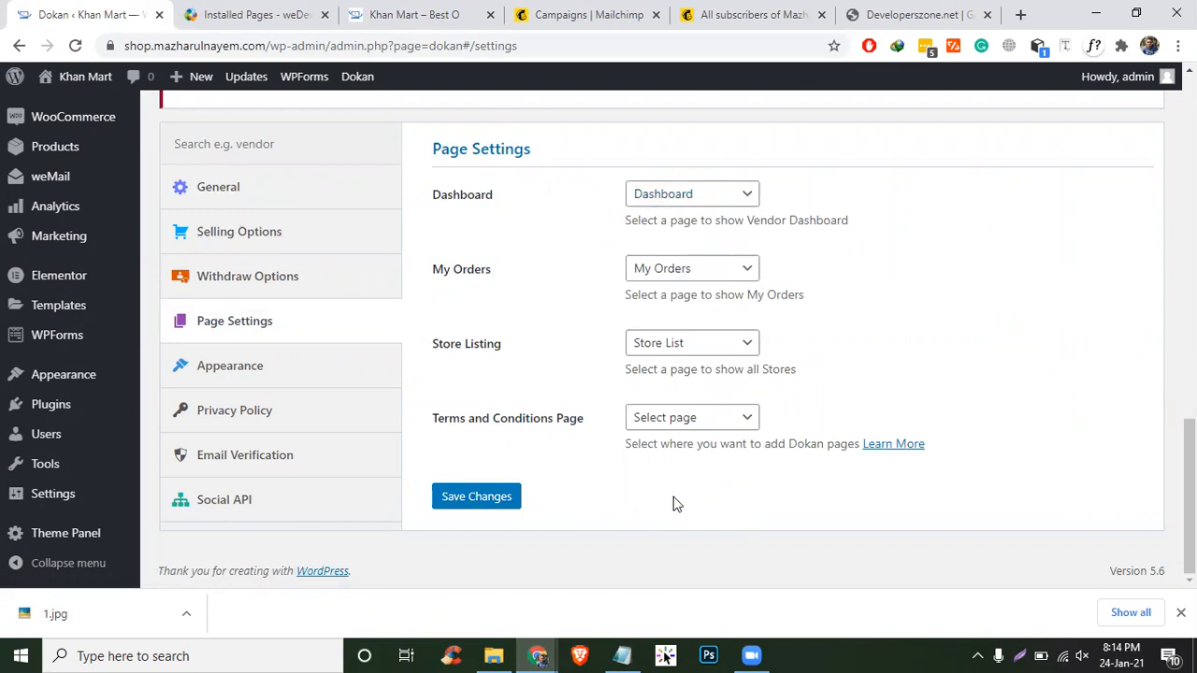
left_click(485, 493)
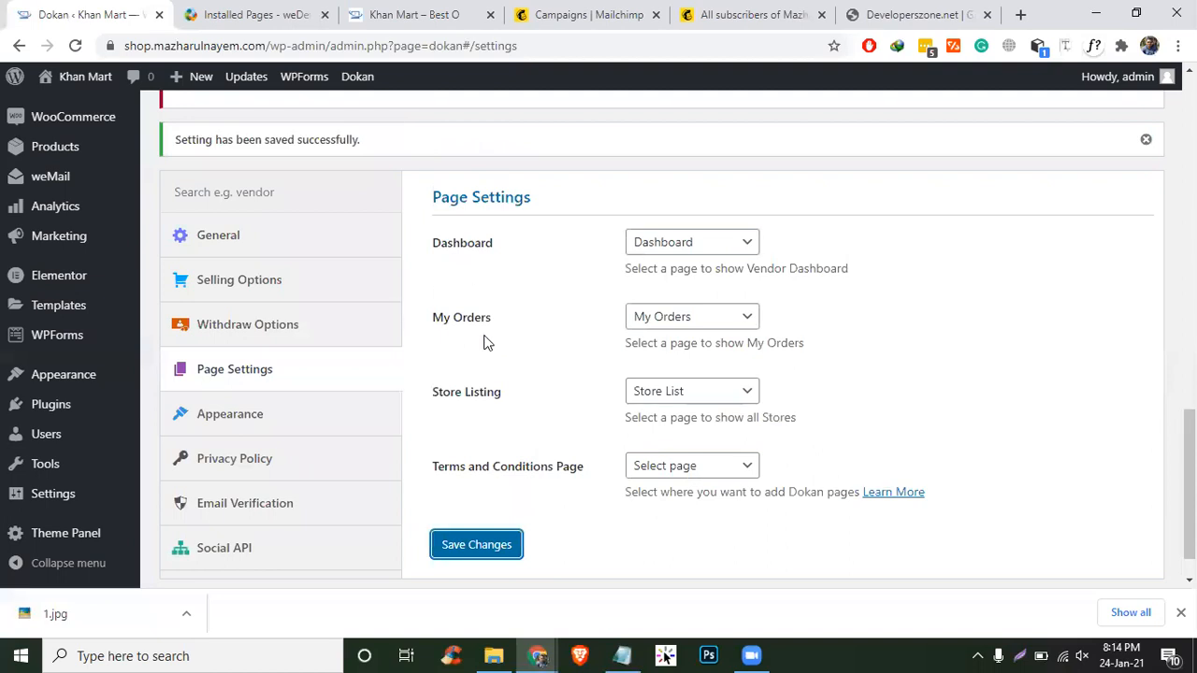
scroll(420, 324, "up", 4)
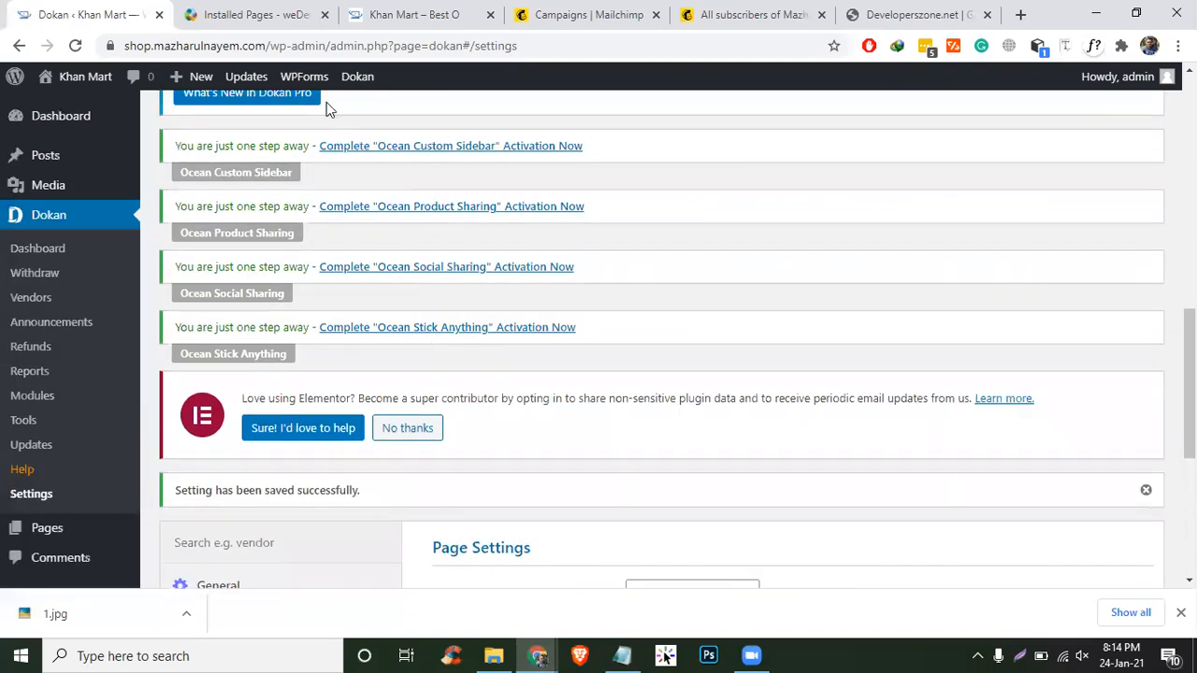
key("ctrl+Tab")
scroll(564, 406, "down", 7)
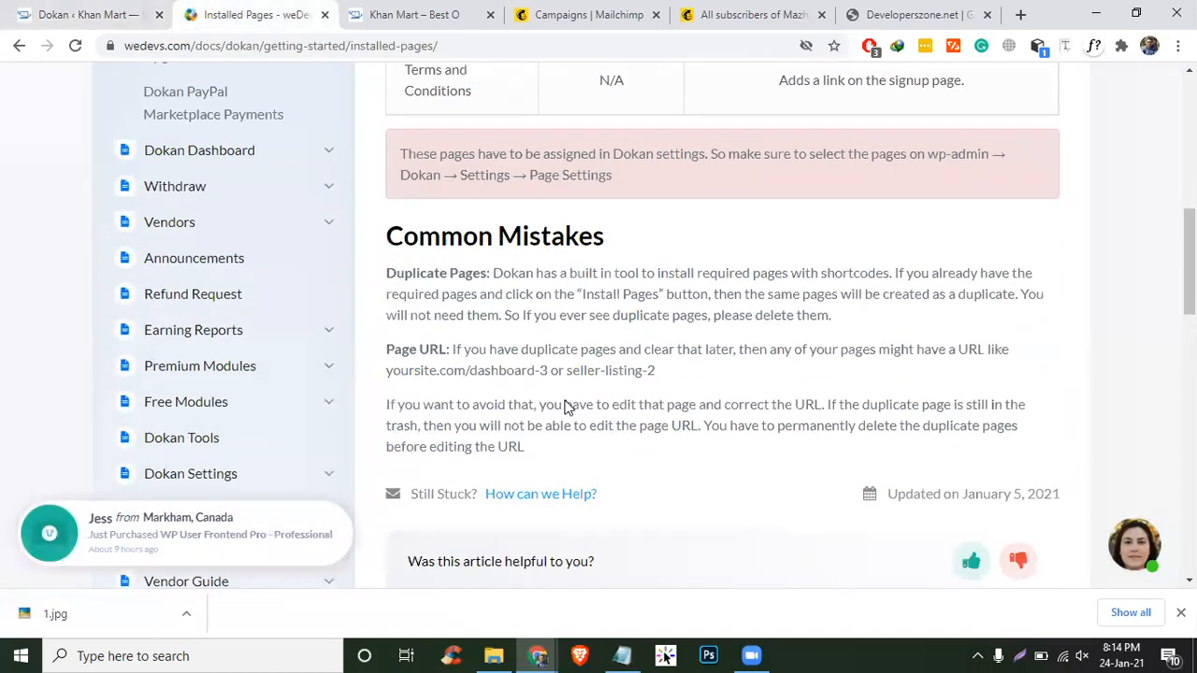
- Open the Dokan Shortcodes article and highlight the Dashboard, Store List and My Orders names
scroll(564, 405, "up", 5)
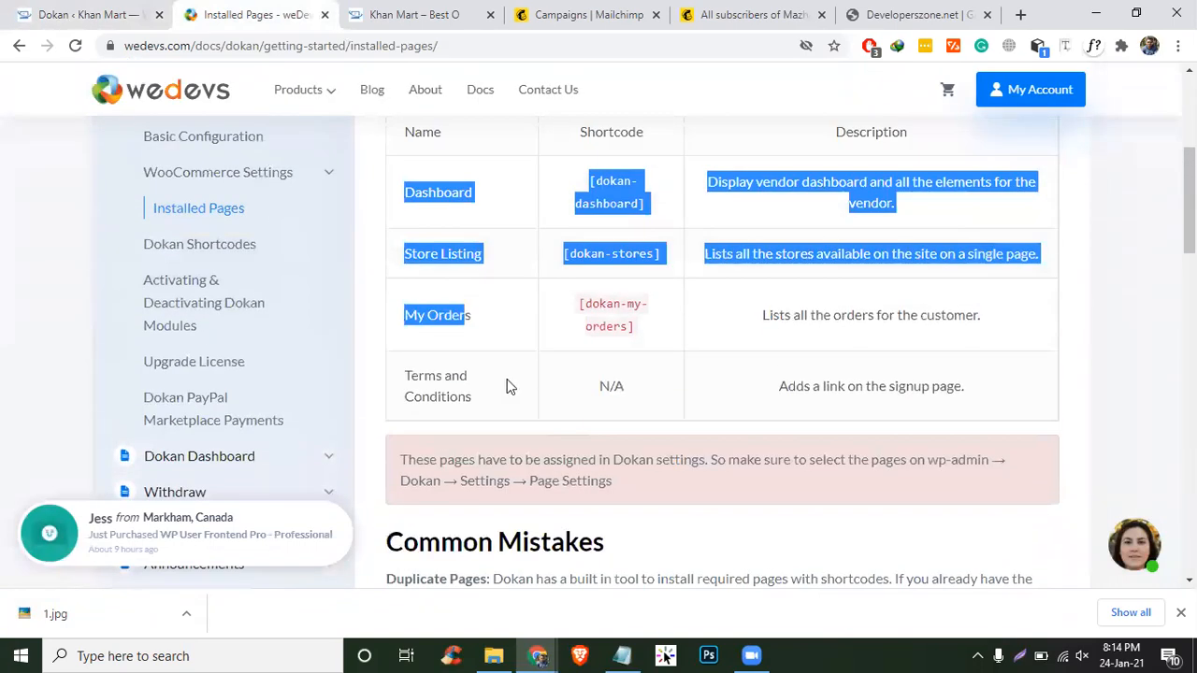
left_click(230, 249)
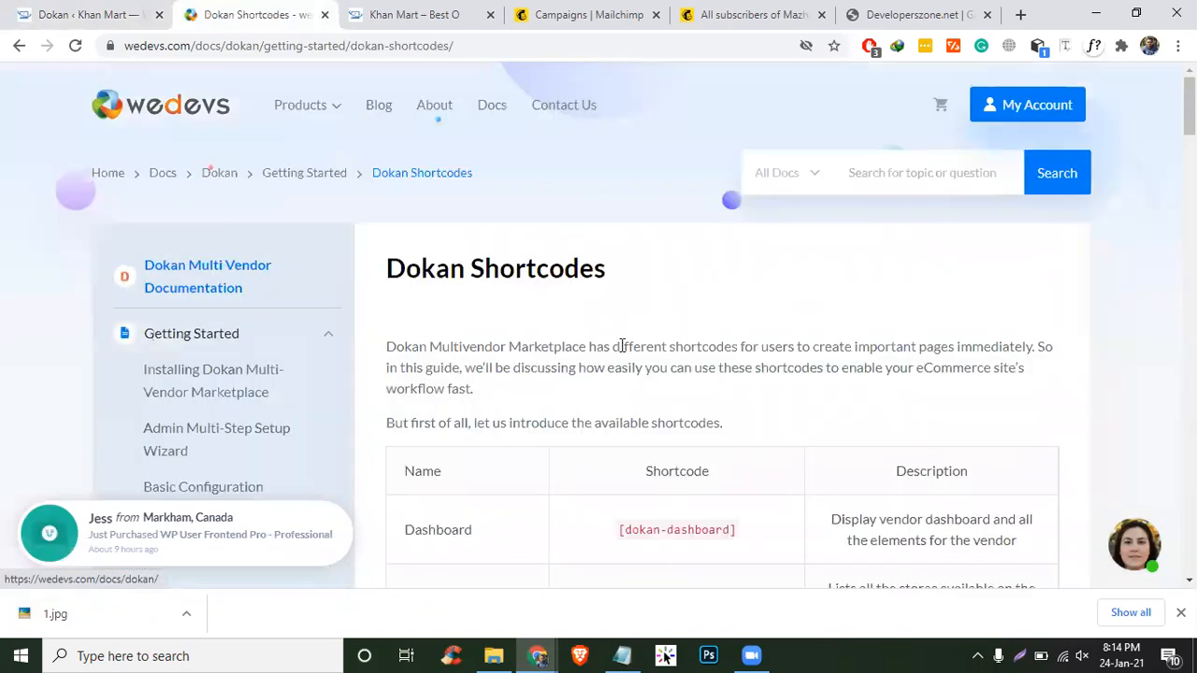
scroll(655, 374, "down", 4)
left_click_drag(414, 181, 477, 187)
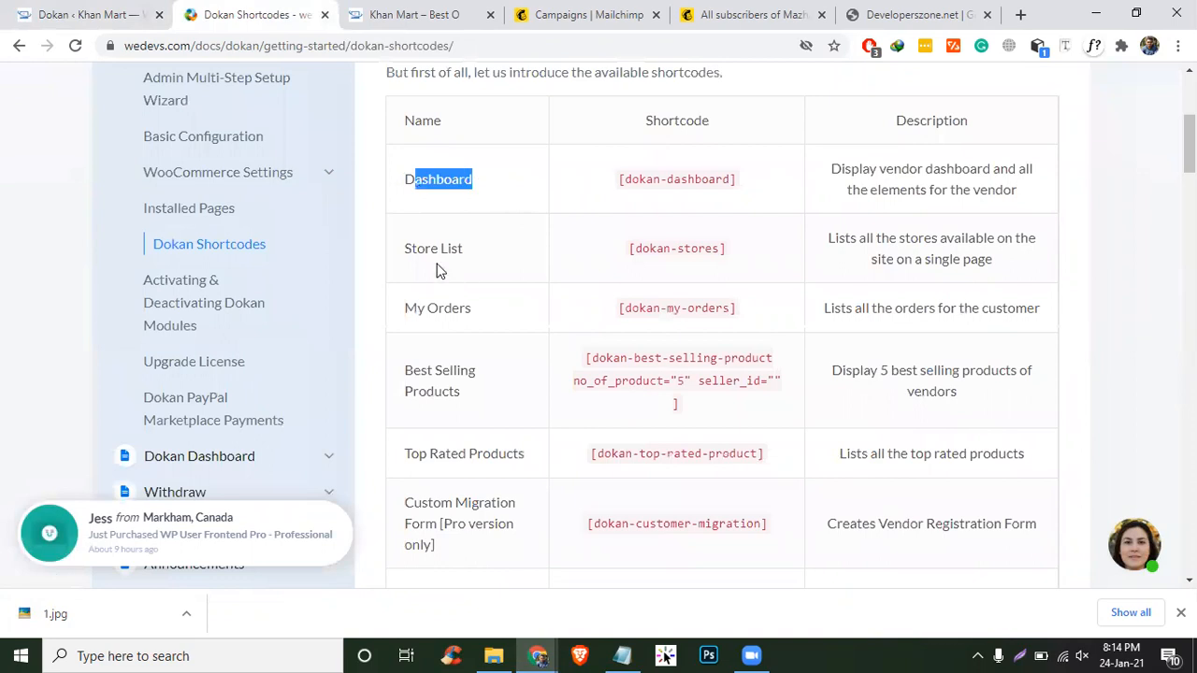
left_click_drag(424, 251, 449, 255)
left_click_drag(427, 307, 486, 311)
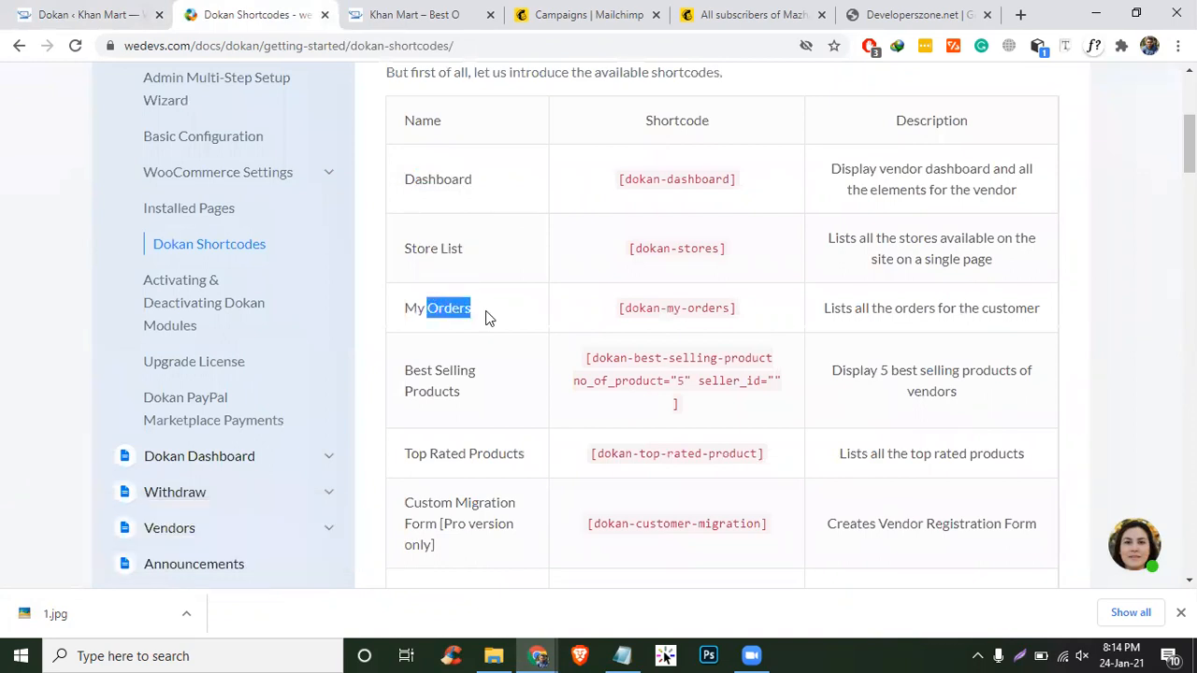
scroll(570, 241, "down", 2)
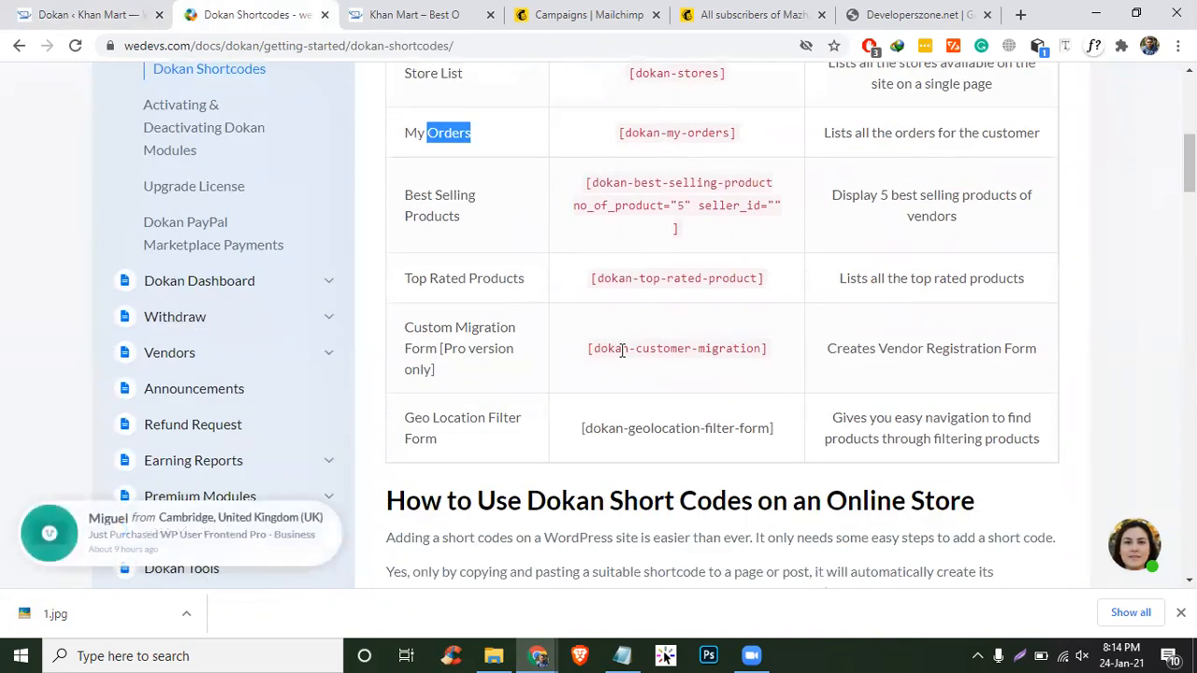
scroll(555, 396, "down", 1)
scroll(556, 389, "down", 5)
scroll(555, 389, "up", 4)
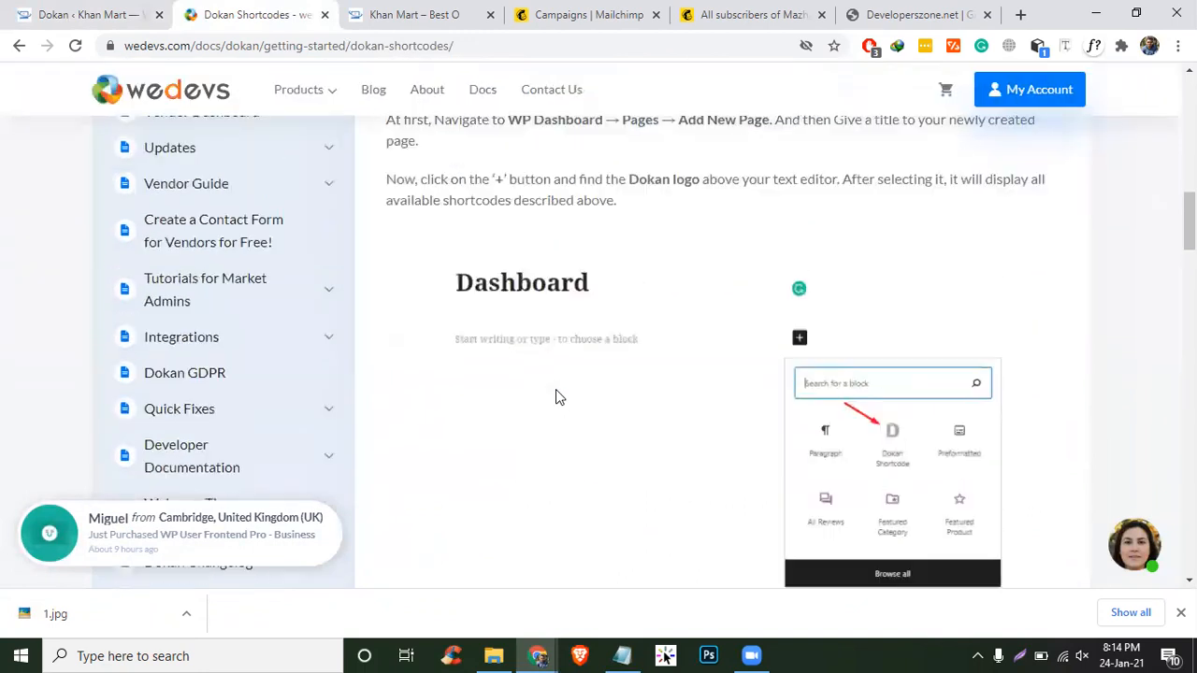
scroll(556, 391, "up", 3)
left_click(734, 299)
scroll(736, 336, "down", 2)
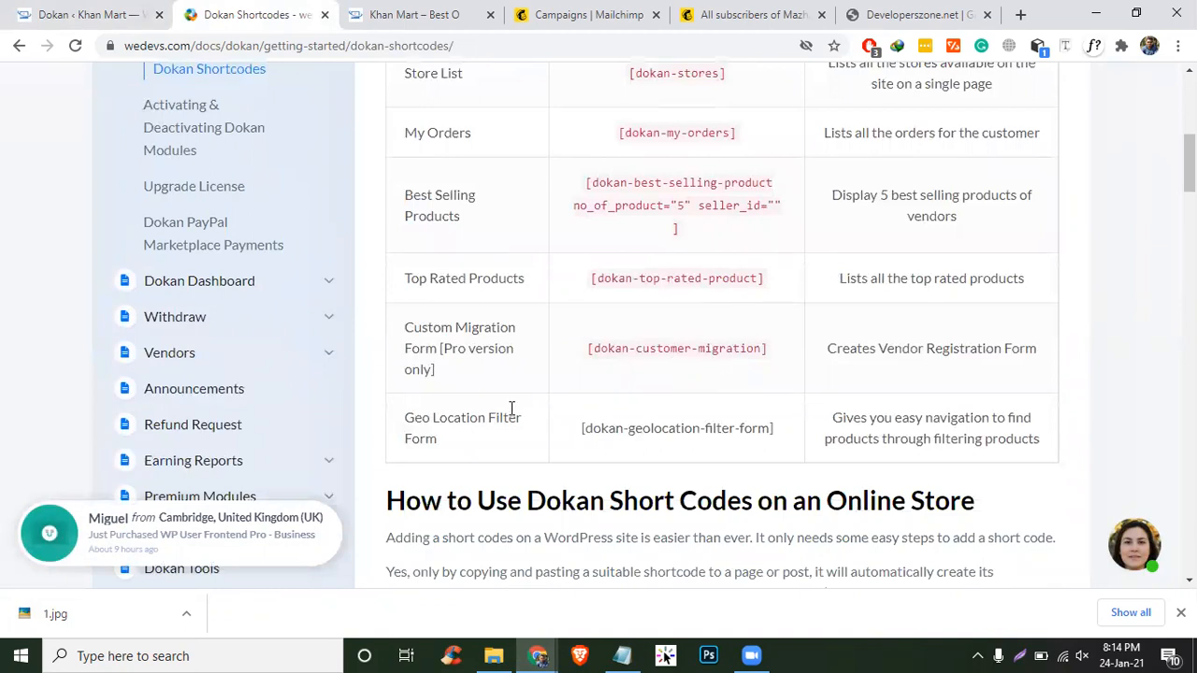
scroll(511, 411, "up", 2)
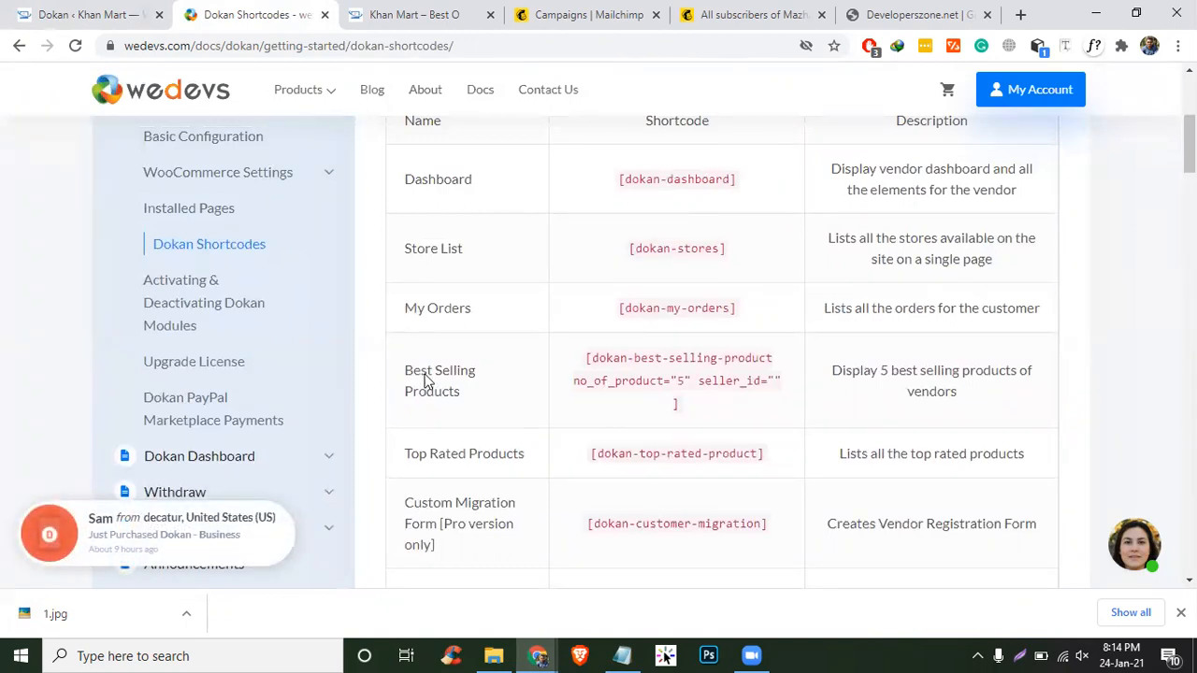
- Return to Installed Pages and review its table and the Page Settings note
left_click(209, 212)
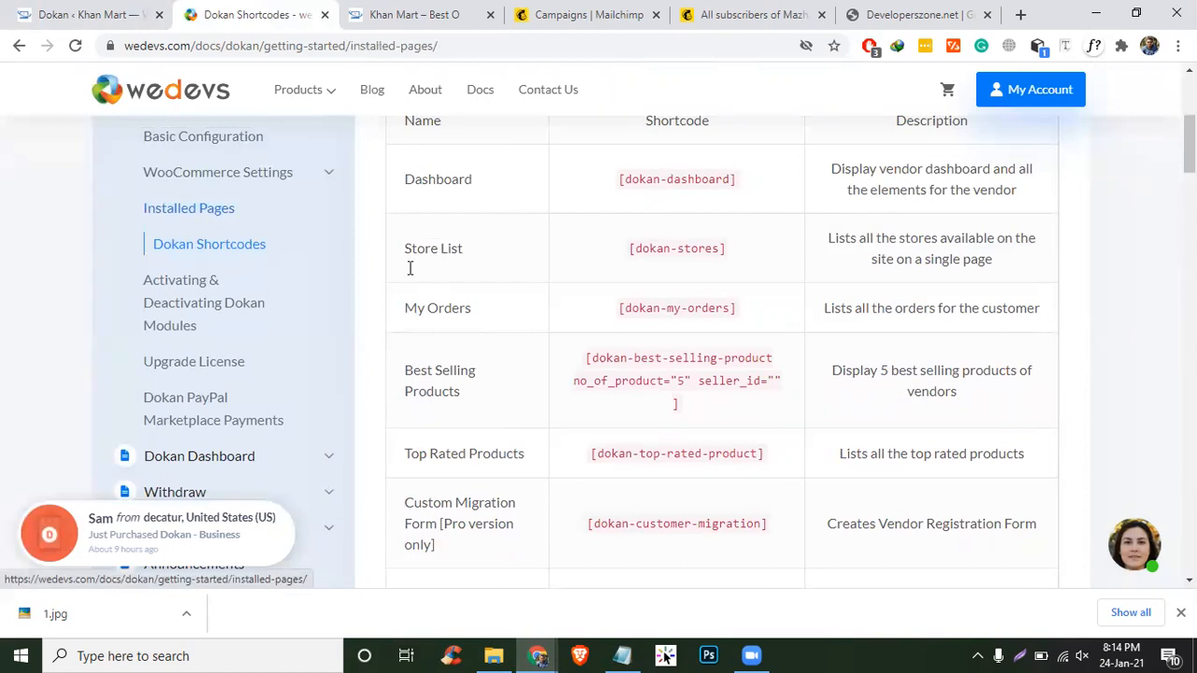
scroll(758, 408, "down", 6)
scroll(635, 395, "up", 4)
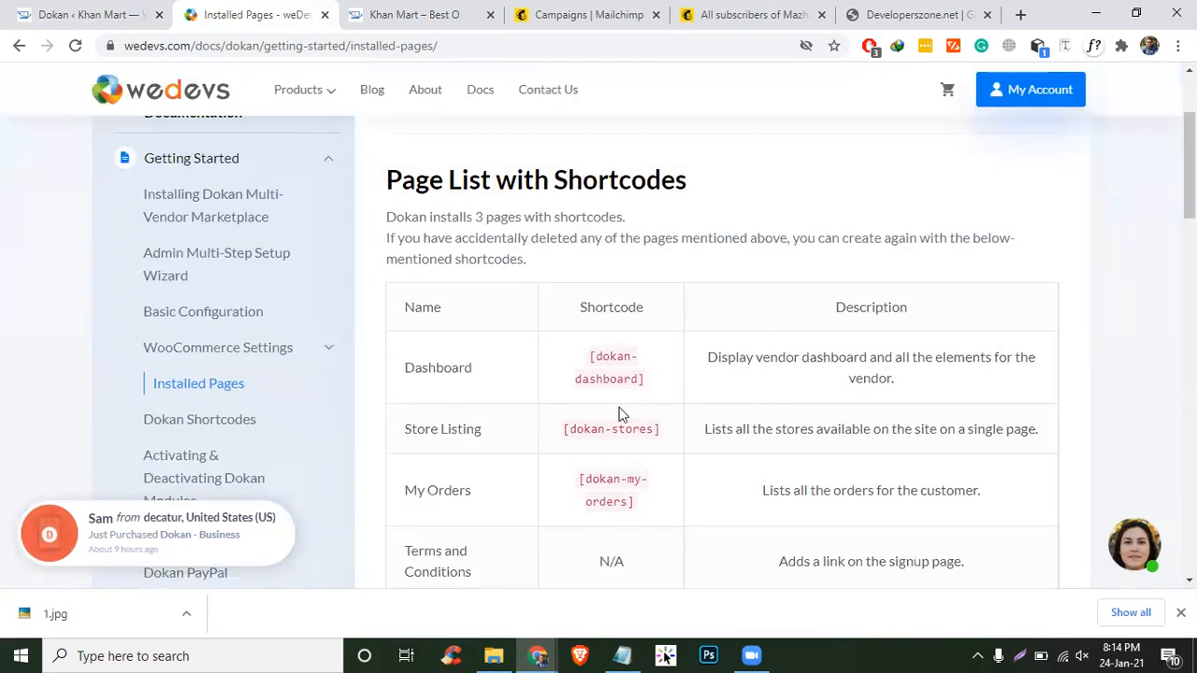
scroll(701, 483, "down", 6)
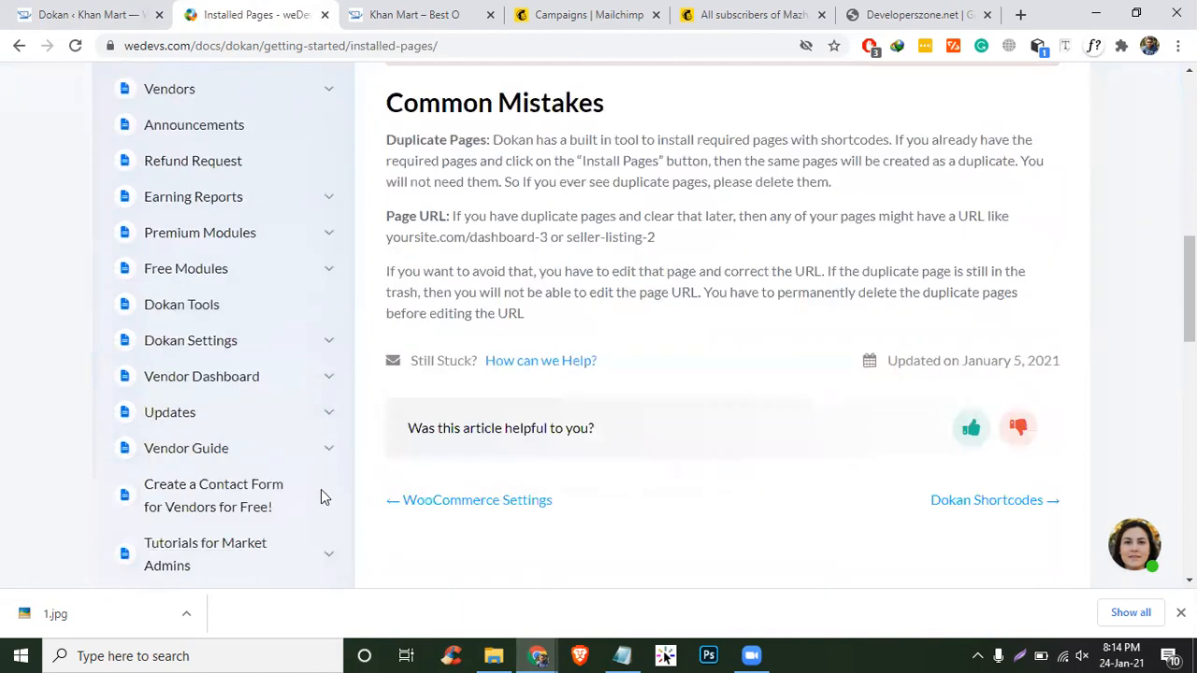
scroll(307, 443, "up", 2)
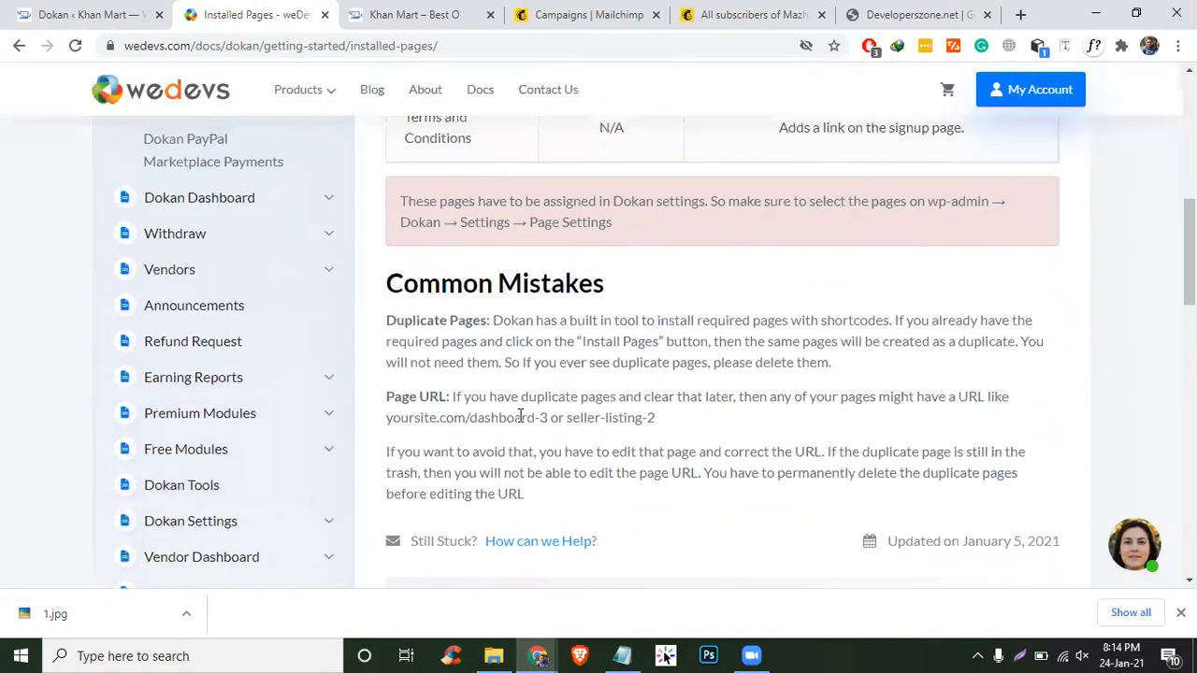
scroll(687, 341, "up", 4)
scroll(692, 346, "down", 3)
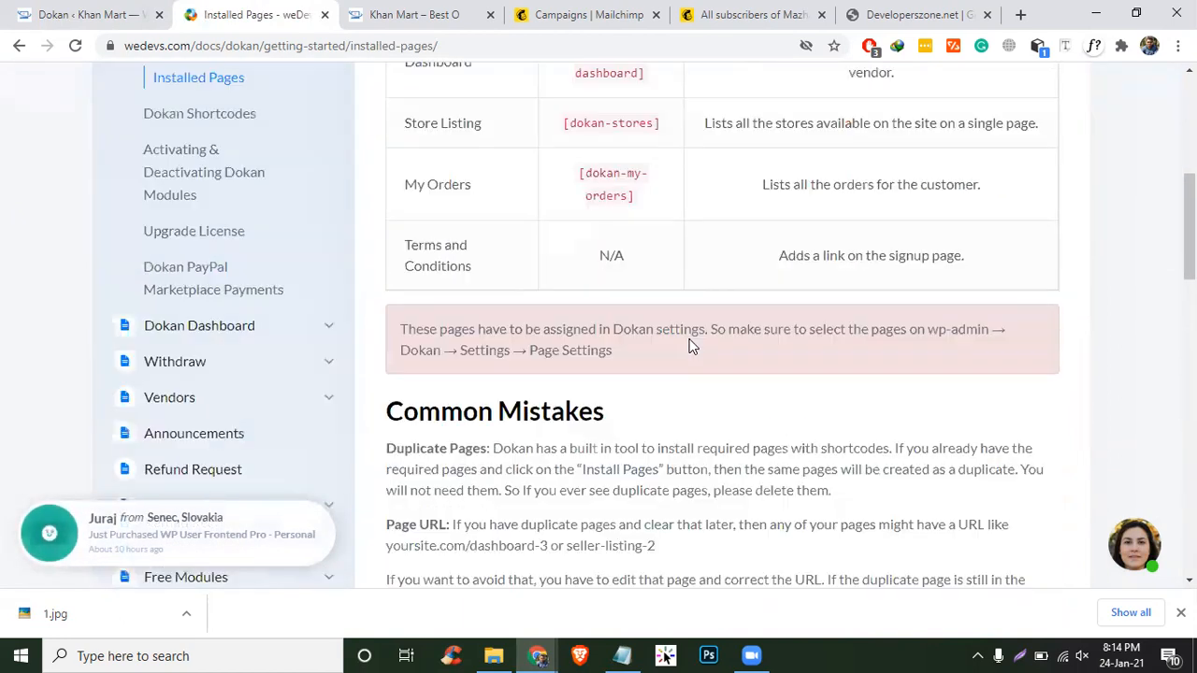
scroll(692, 346, "down", 2)
left_click_drag(545, 216, 576, 216)
scroll(459, 268, "up", 1)
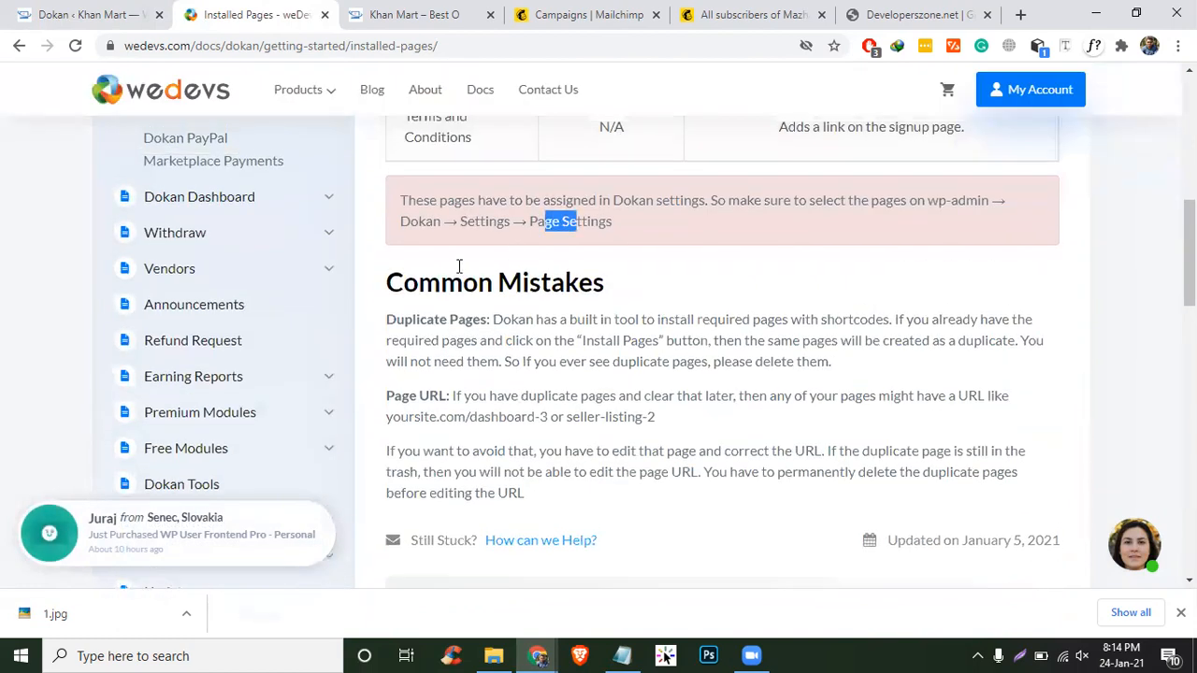
scroll(237, 291, "up", 1)
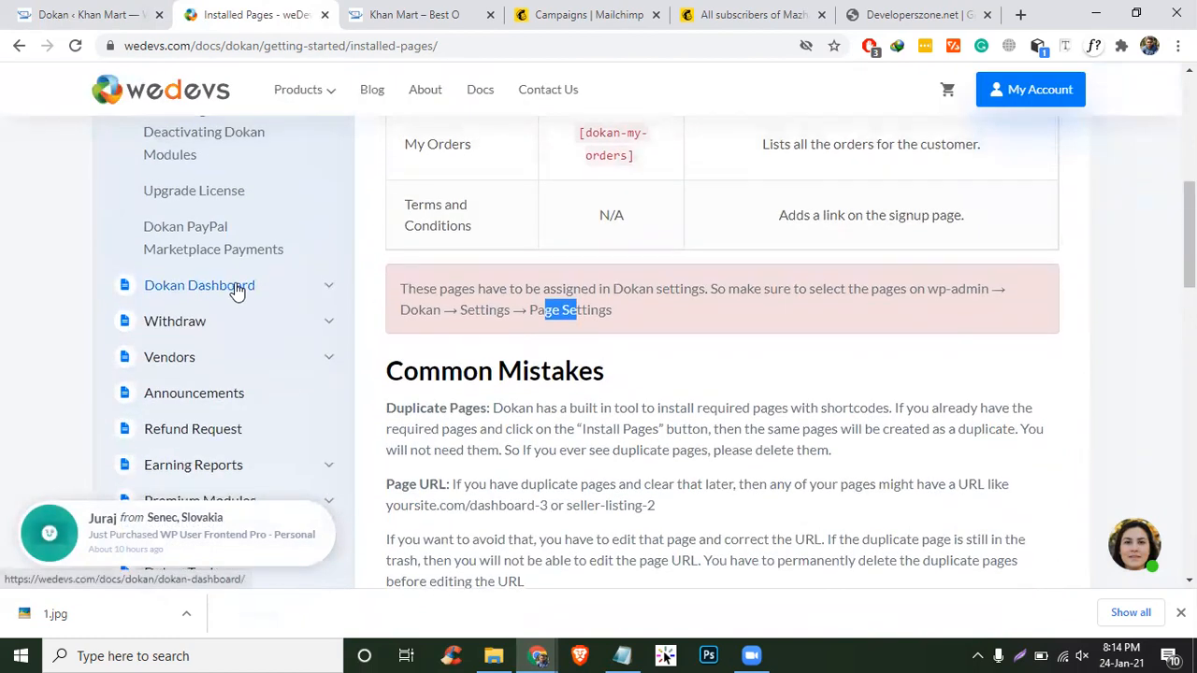
scroll(237, 291, "up", 1)
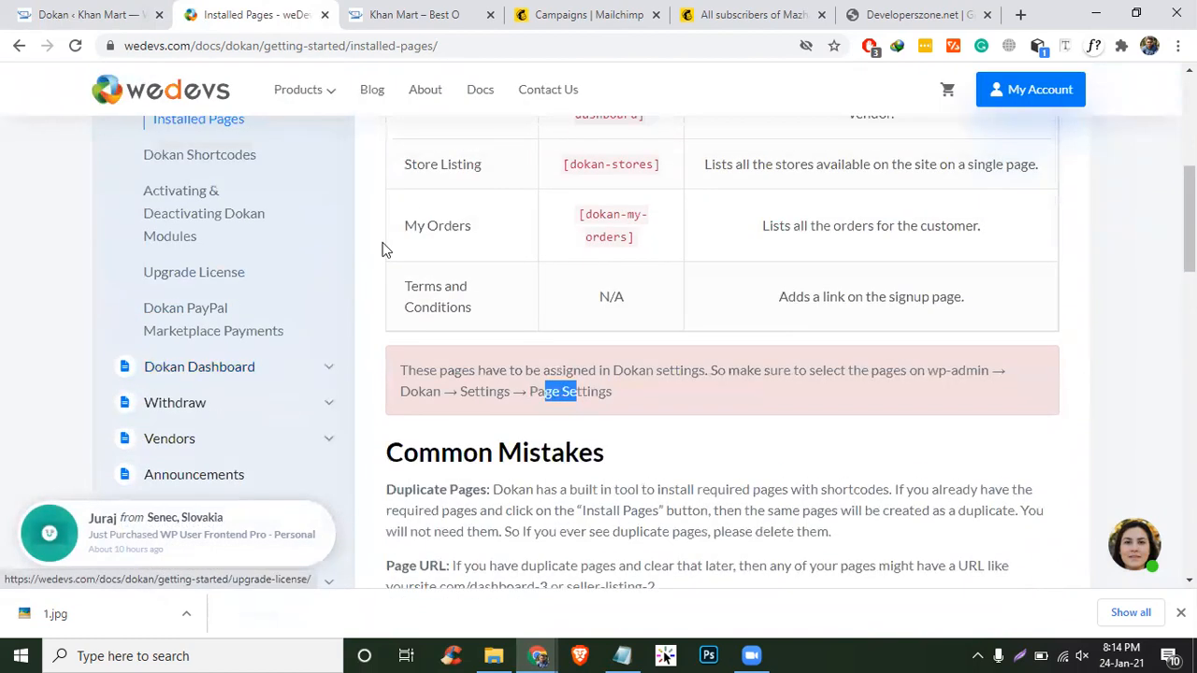
- Google 'dokan become a vendor shortcode' in a new tab and open the Dokan Shortcodes result
left_click(1021, 14)
type("f")
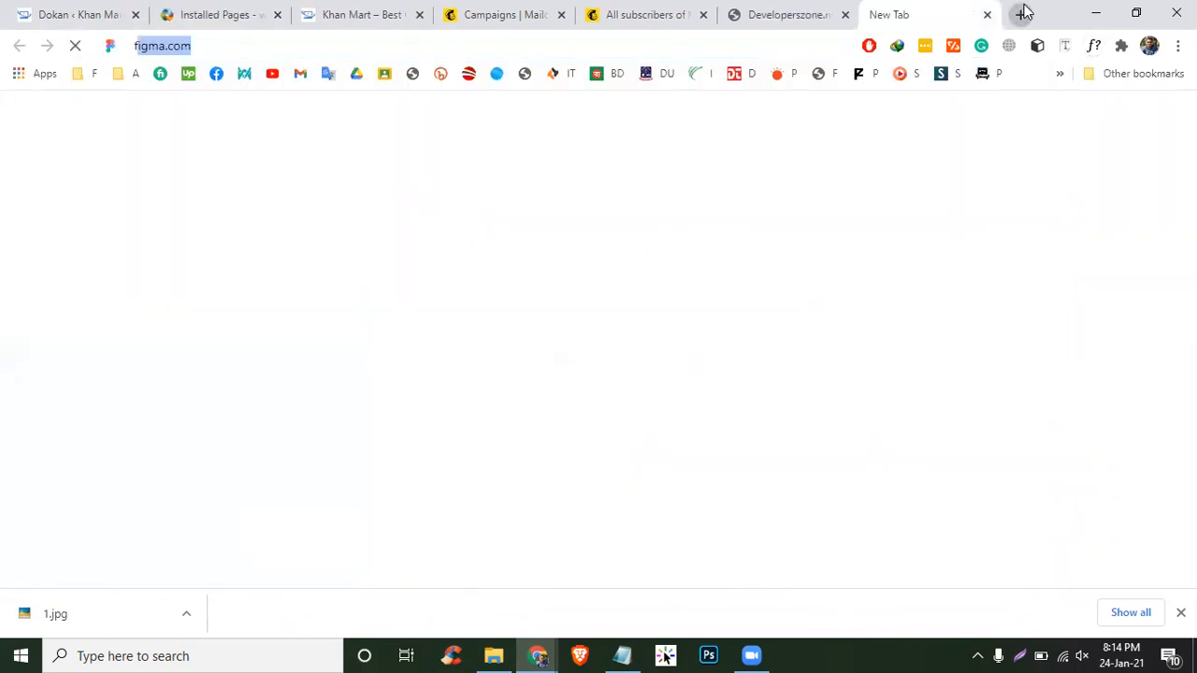
type("bo")
key("BackSpace")
key("BackSpace")
key("BackSpace")
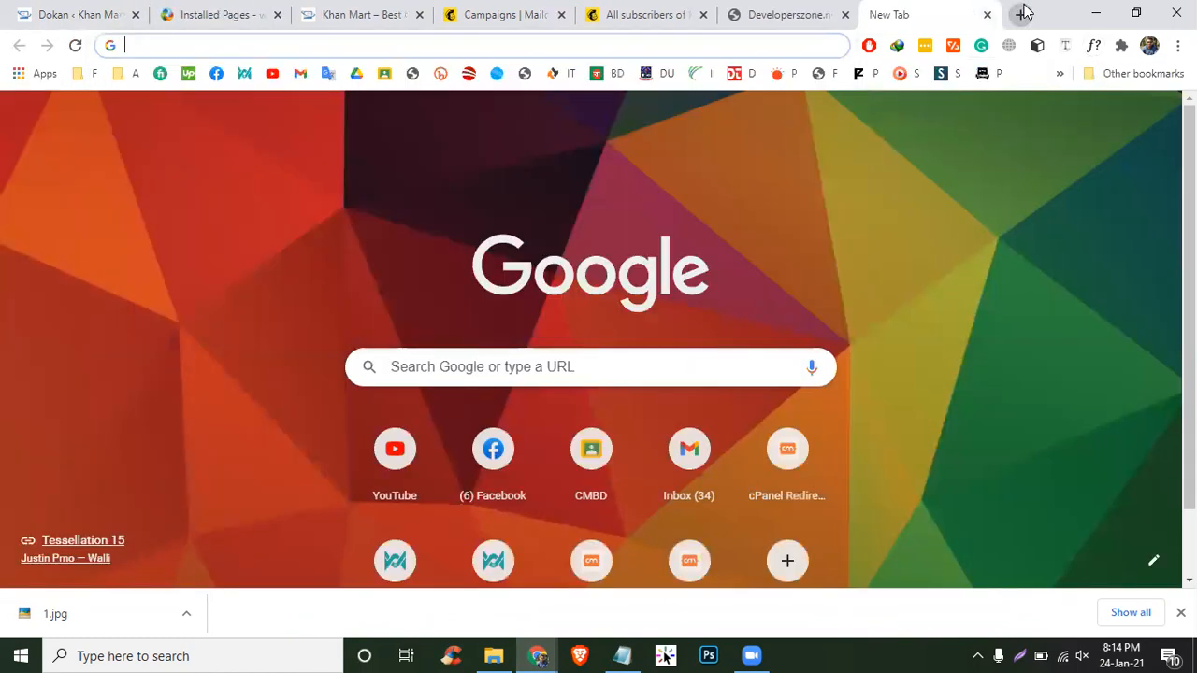
type("dokan become a ven")
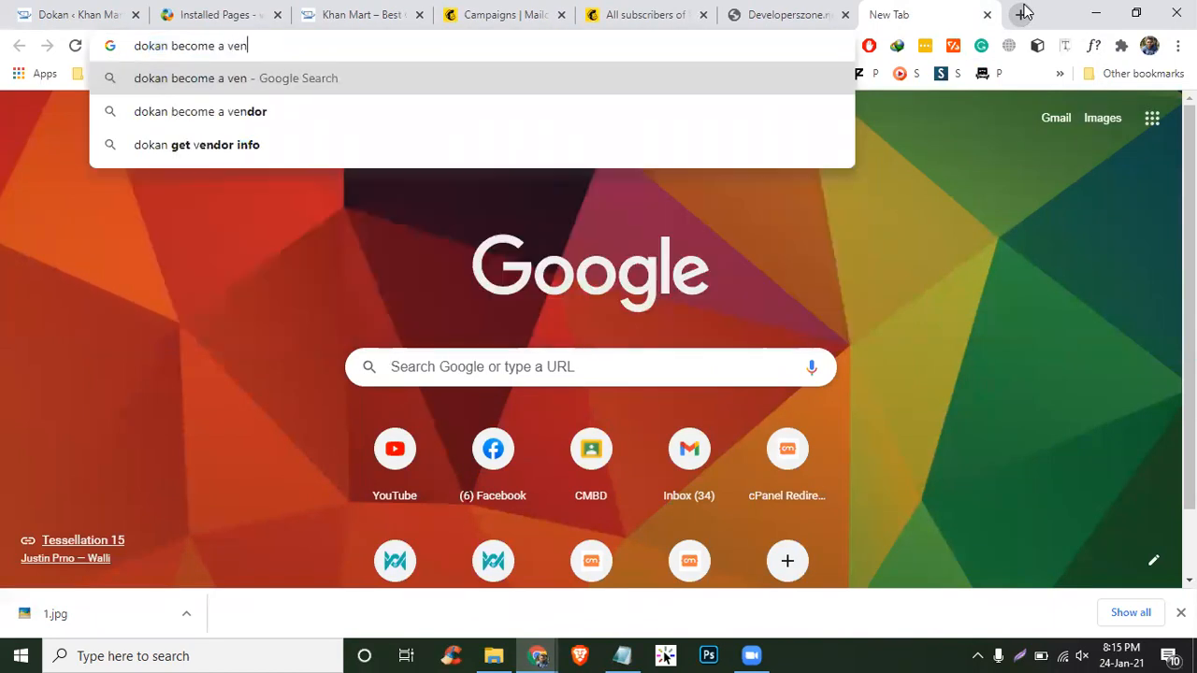
type("dor shortcode")
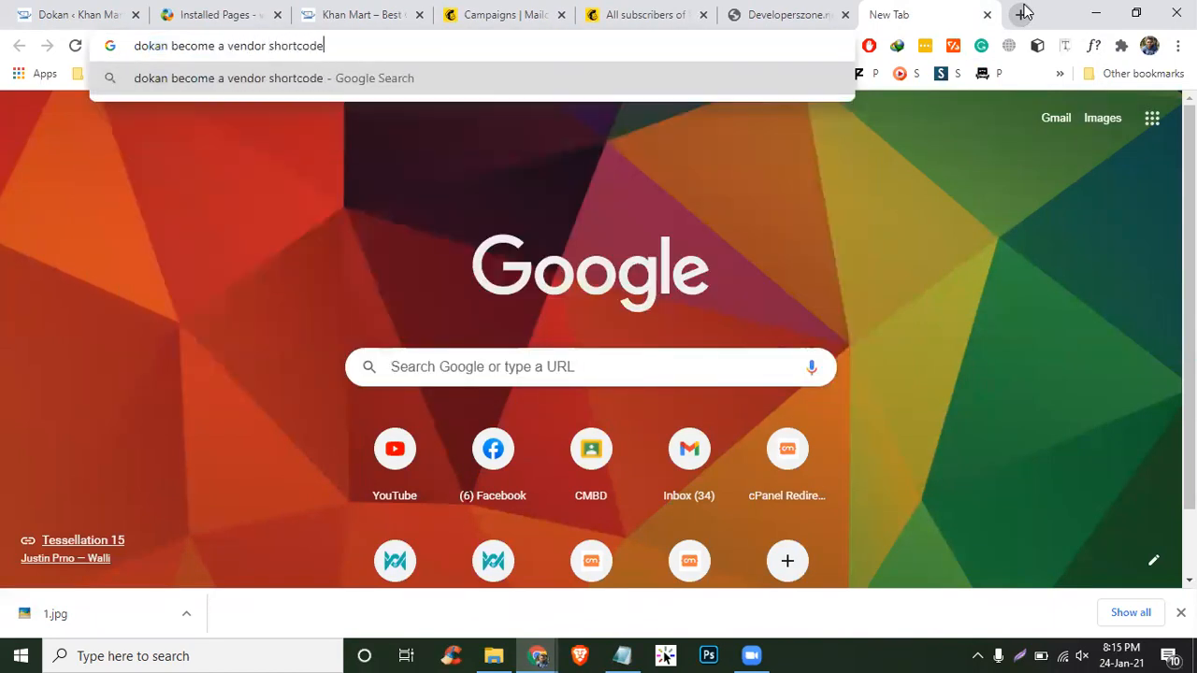
key("Return")
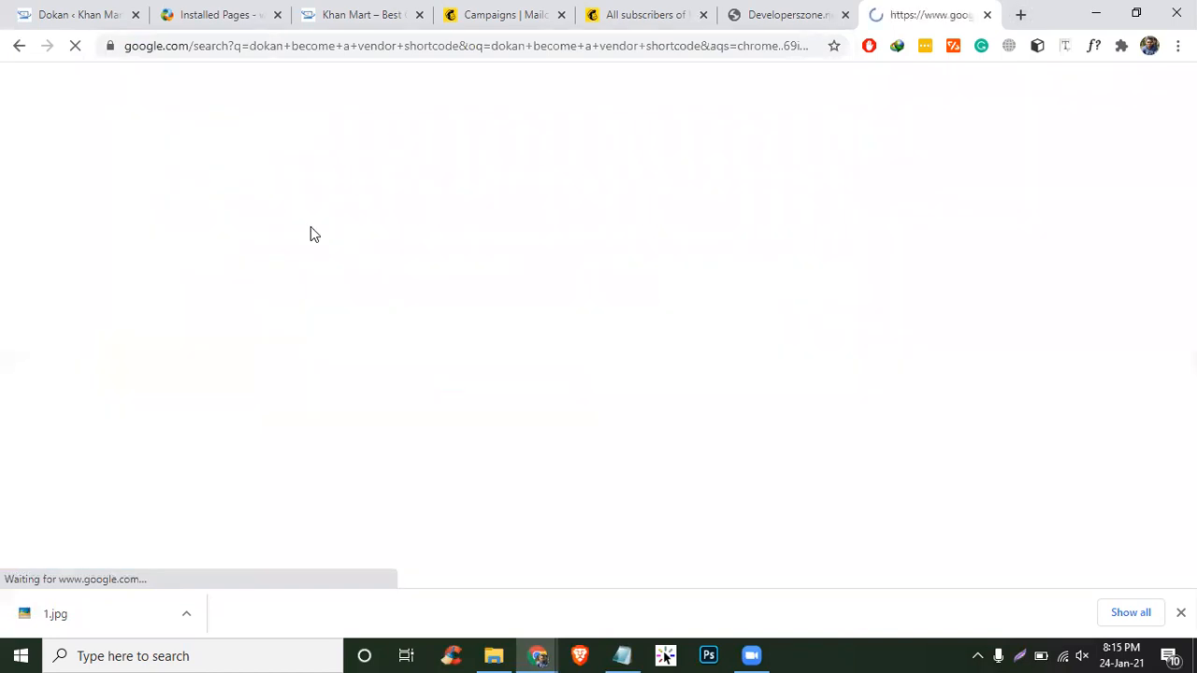
left_click(234, 246)
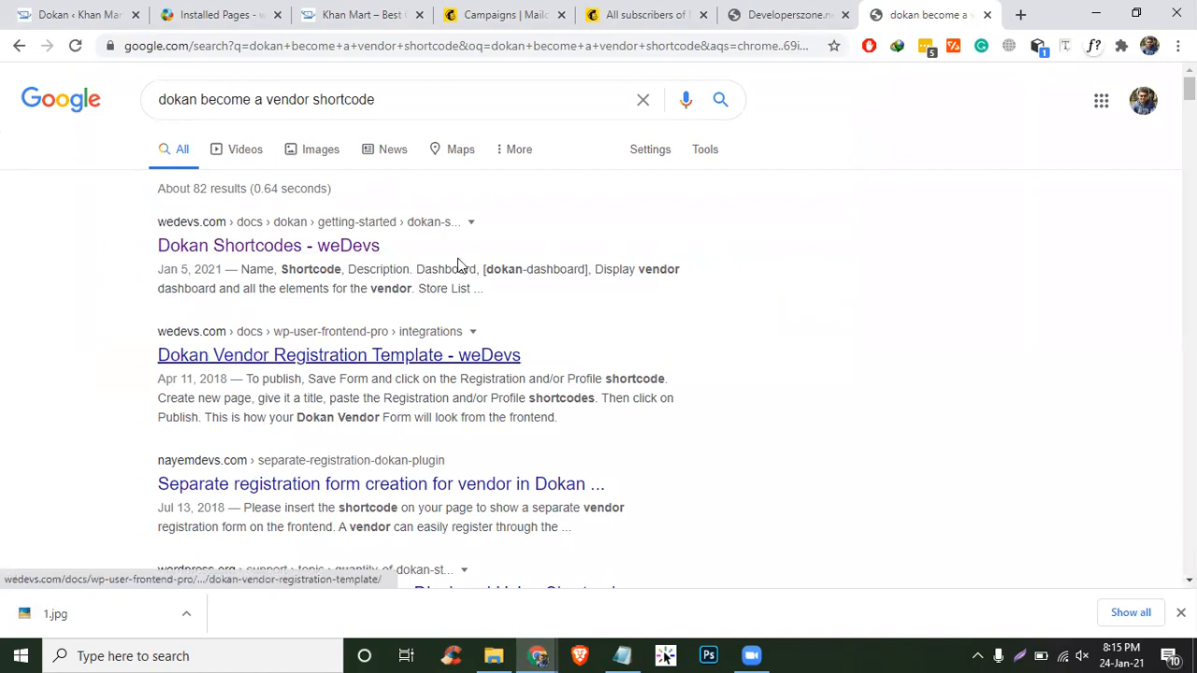
right_click(249, 354)
- Open the Dokan Vendor Registration Template guide in a new tab and skim its steps
left_click(337, 366)
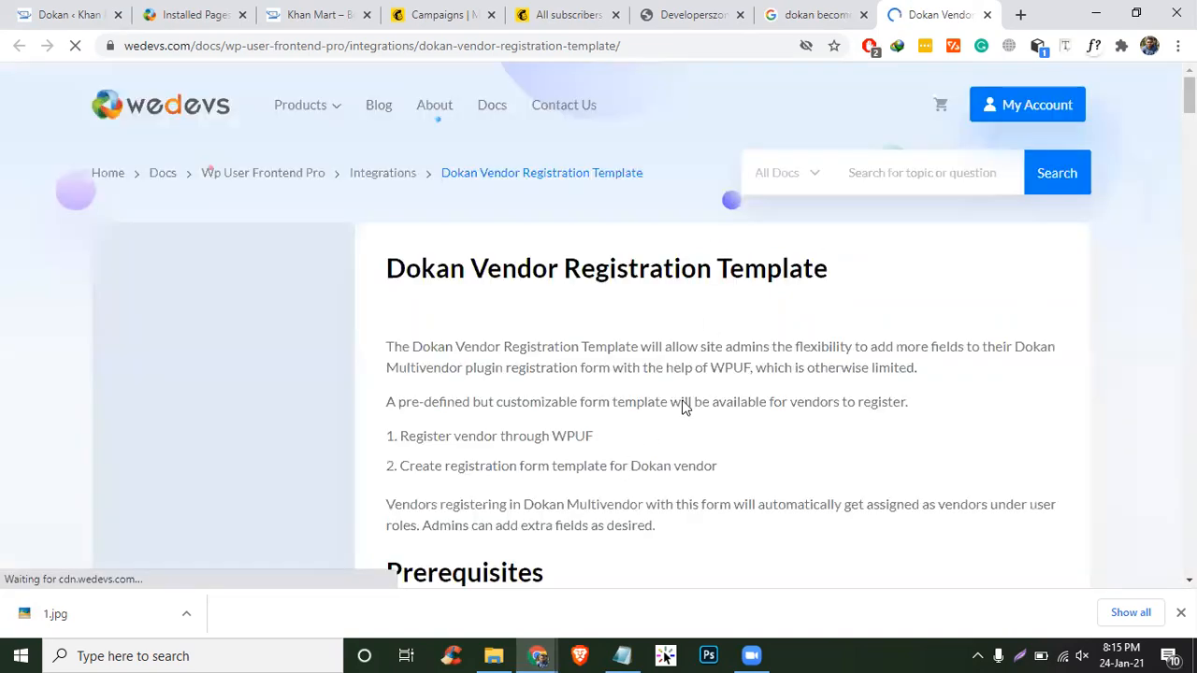
scroll(683, 406, "down", 5)
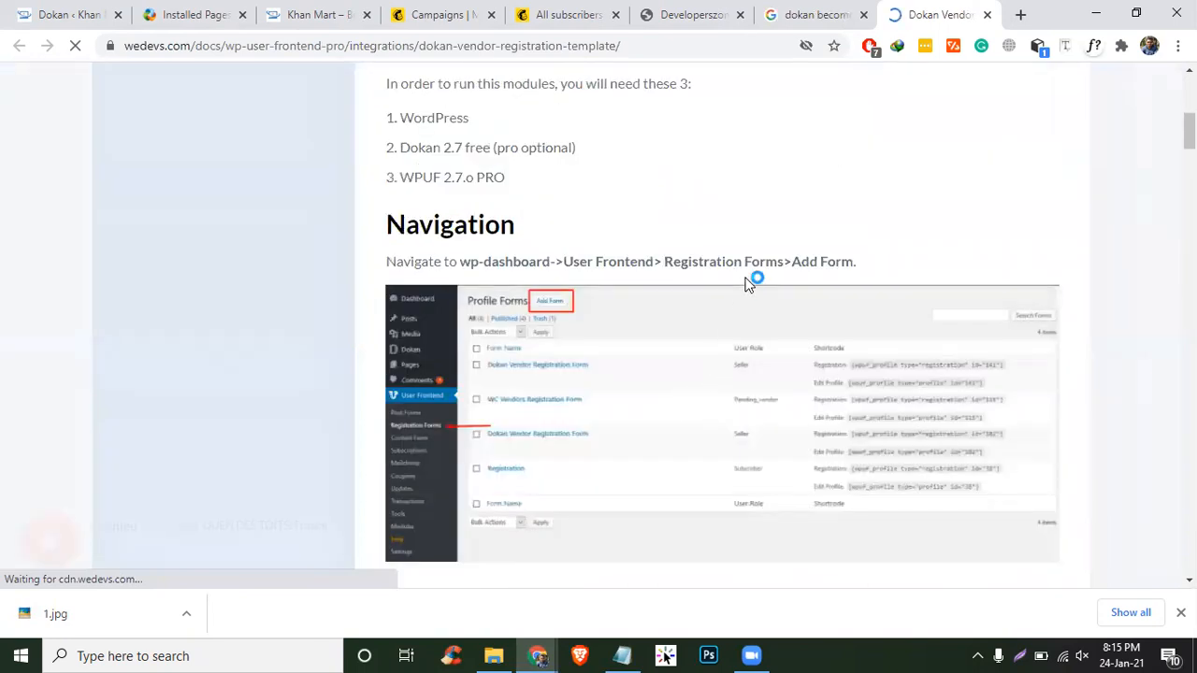
scroll(745, 283, "down", 2)
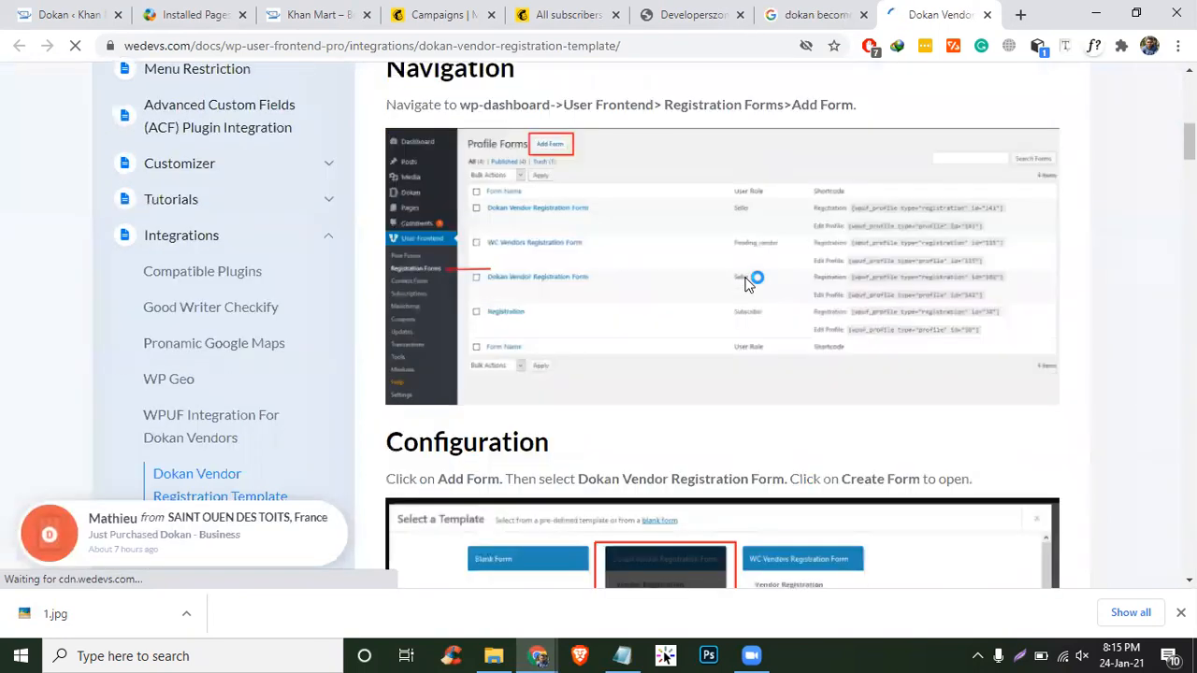
scroll(746, 283, "down", 15)
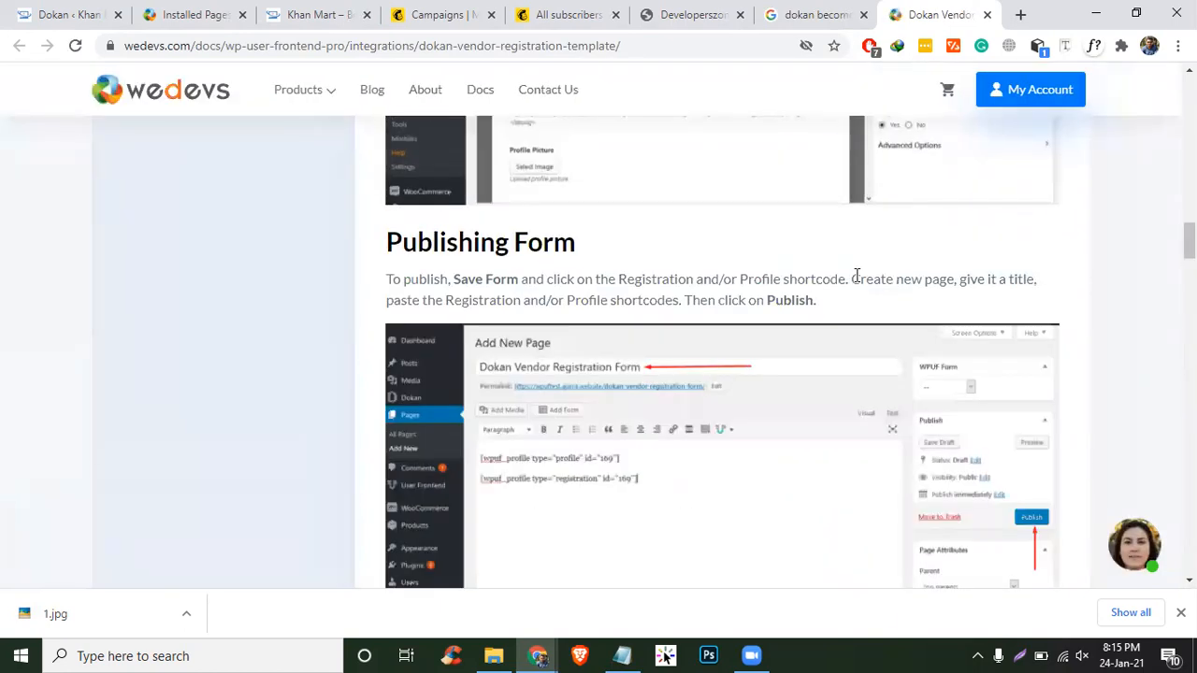
scroll(856, 278, "up", 10)
scroll(855, 278, "up", 3)
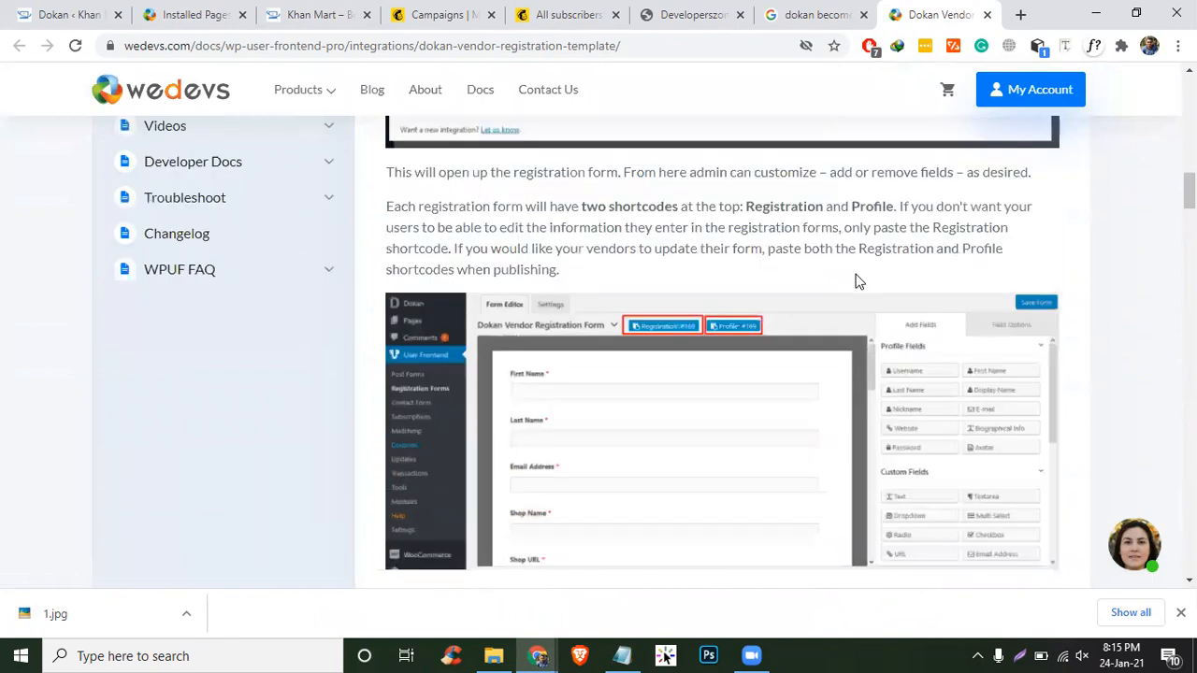
scroll(855, 281, "up", 12)
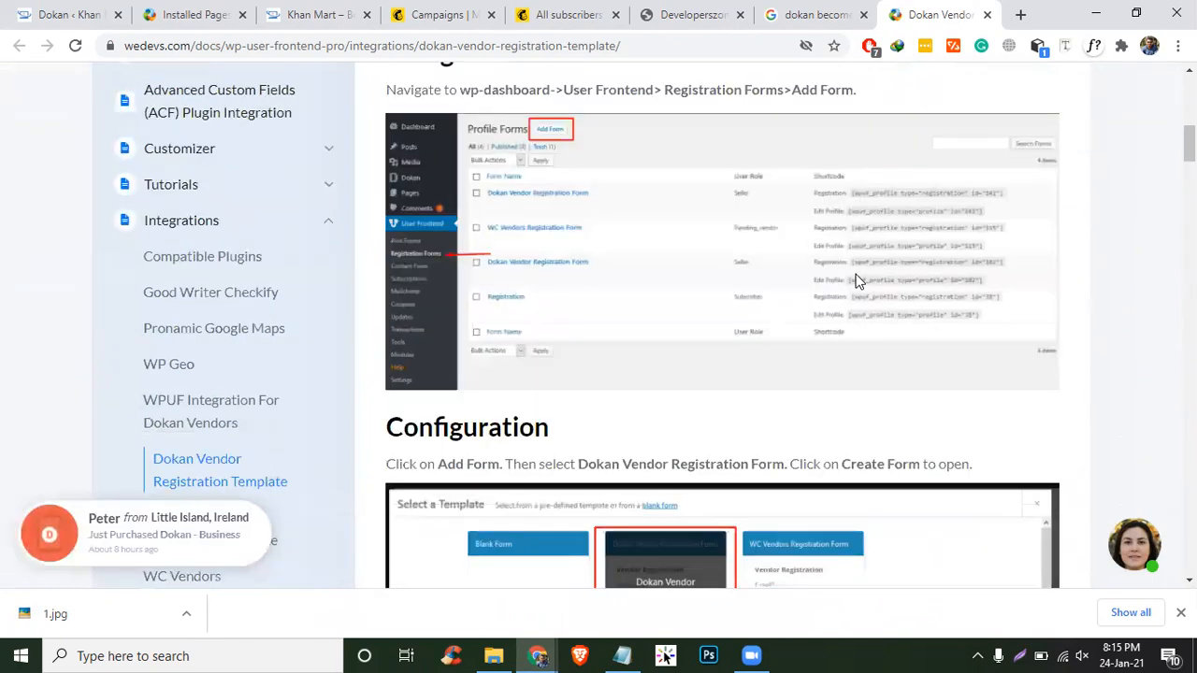
scroll(859, 280, "down", 2)
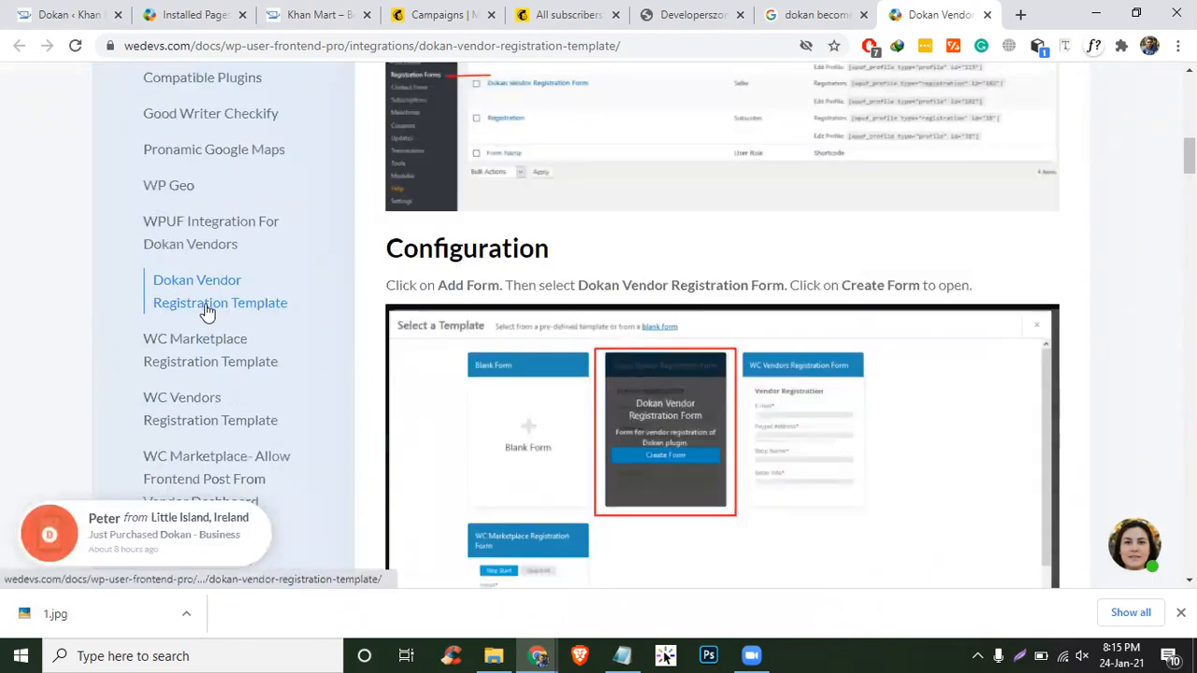
scroll(207, 313, "up", 4)
left_click(794, 10)
- Find the vendor registration form entry in the Dokan Shortcodes table and copy [dokan-customer-migration]
left_click(290, 244)
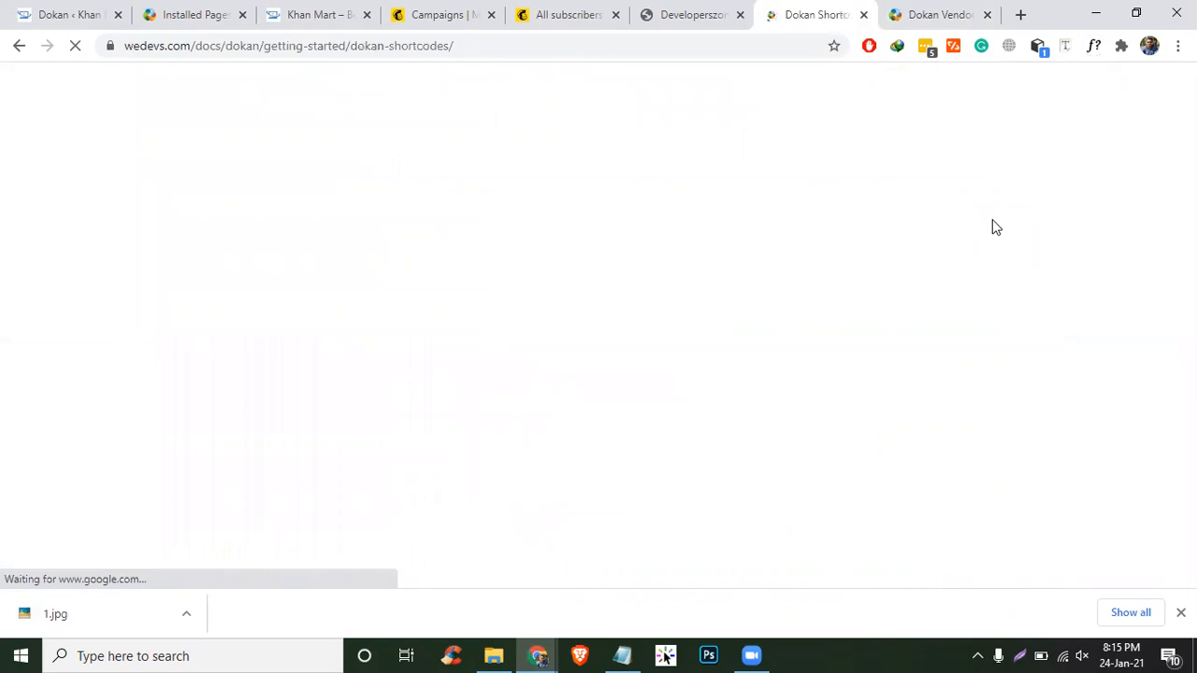
scroll(788, 323, "down", 3)
scroll(788, 323, "down", 3)
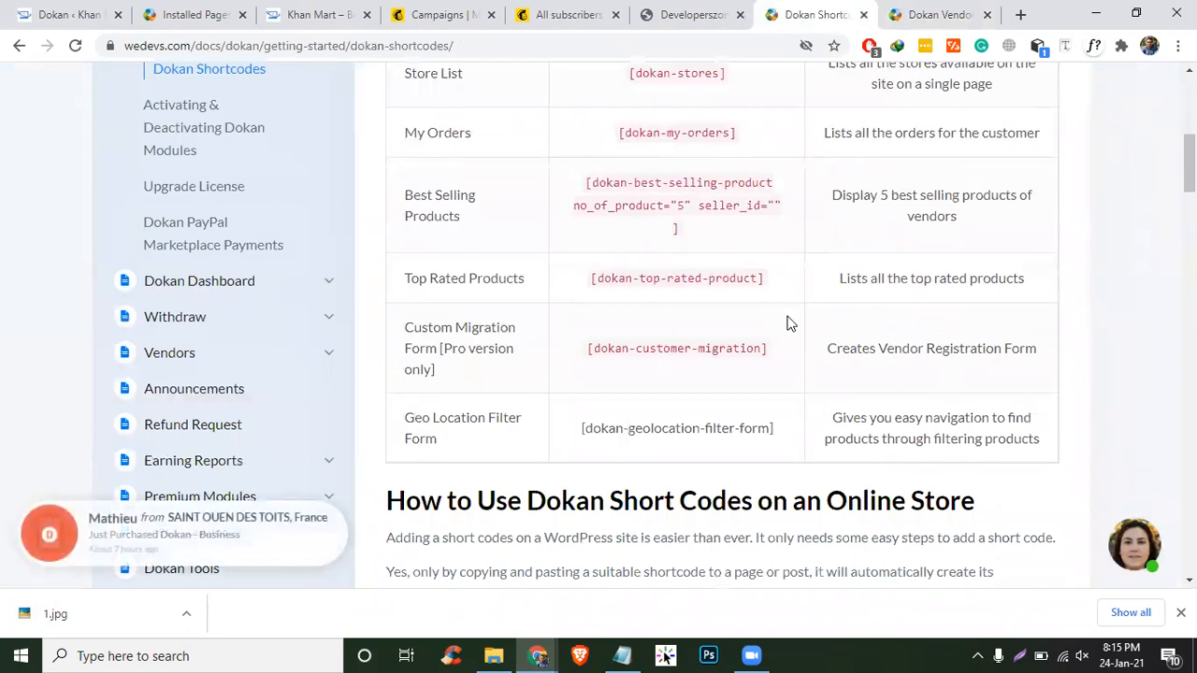
triple_click(920, 348)
left_click_drag(1054, 351, 804, 339)
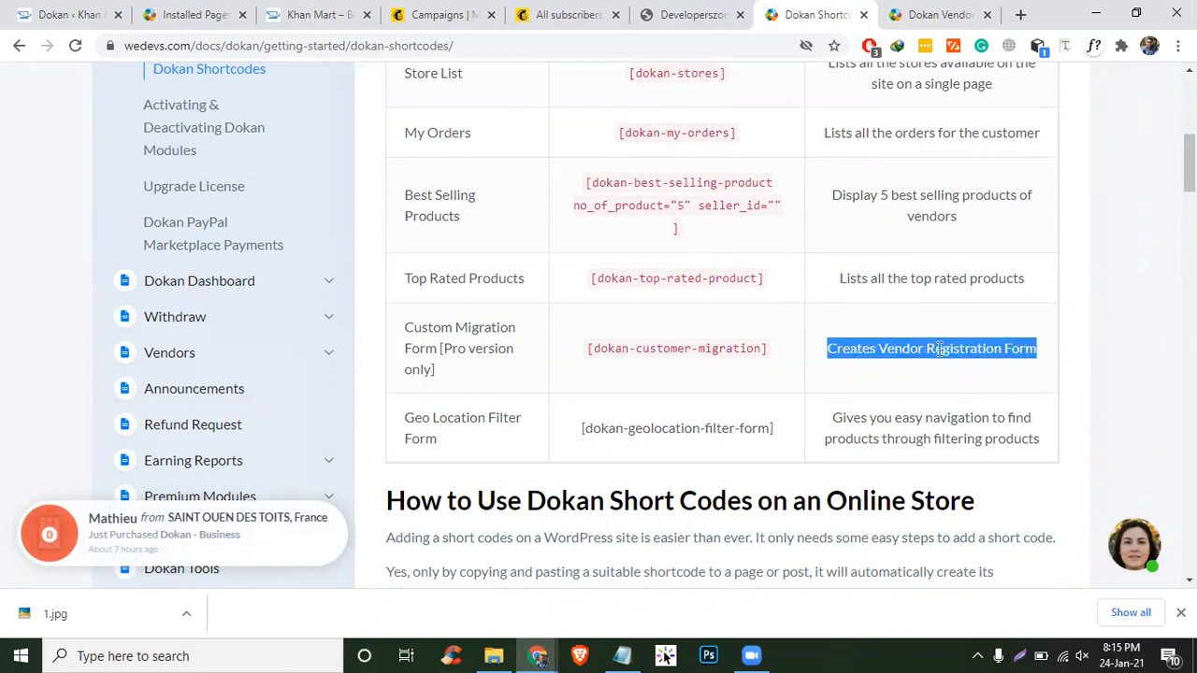
left_click(1047, 361)
left_click_drag(791, 355, 558, 346)
key("ctrl+c")
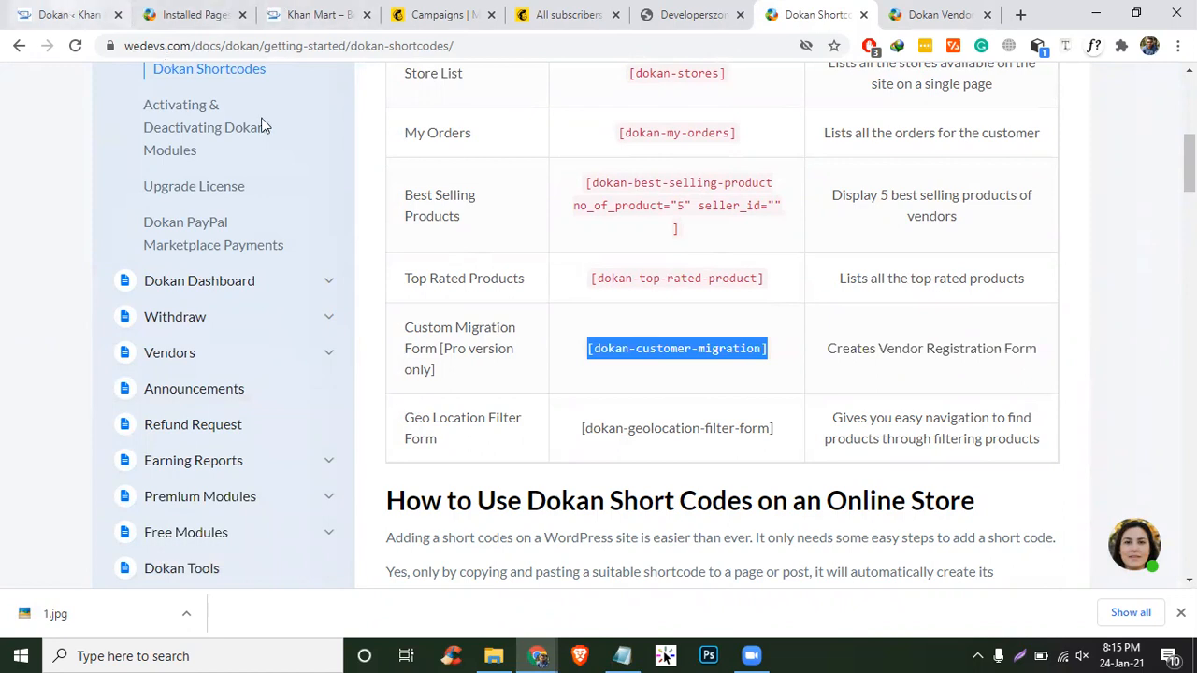
left_click(67, 15)
scroll(689, 402, "up", 9)
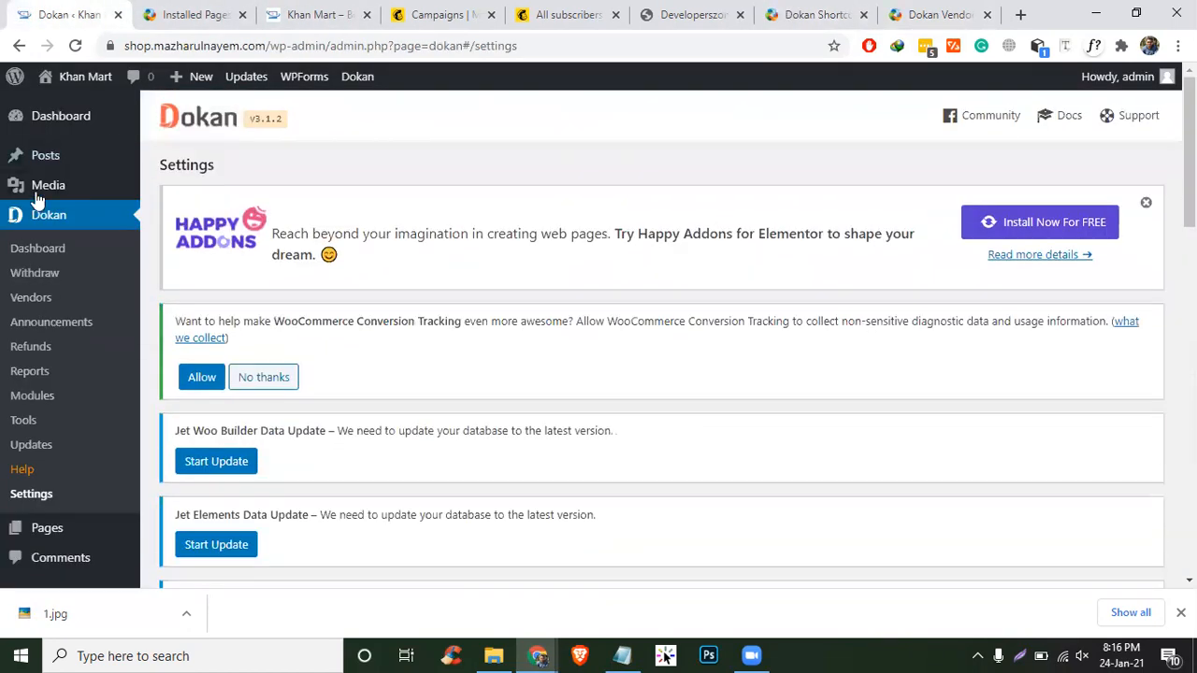
- Create a new page from Pages > Add New in the admin sidebar
scroll(61, 374, "down", 7)
scroll(42, 439, "up", 5)
mouse_move(93, 400)
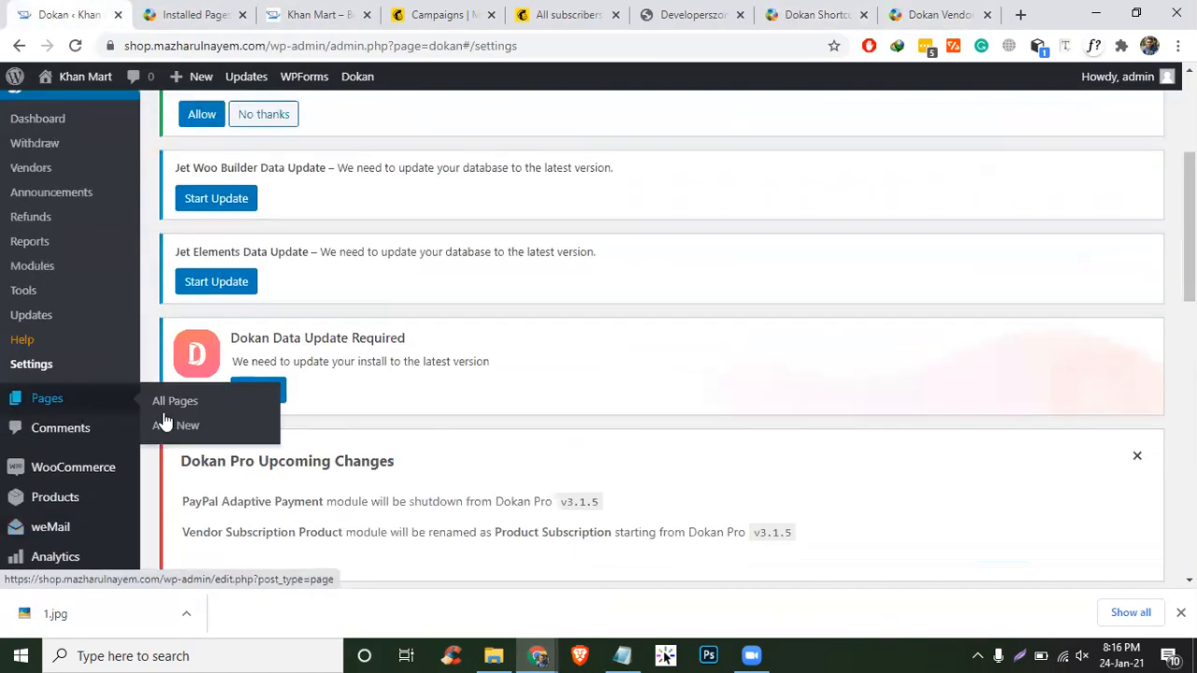
left_click(162, 420)
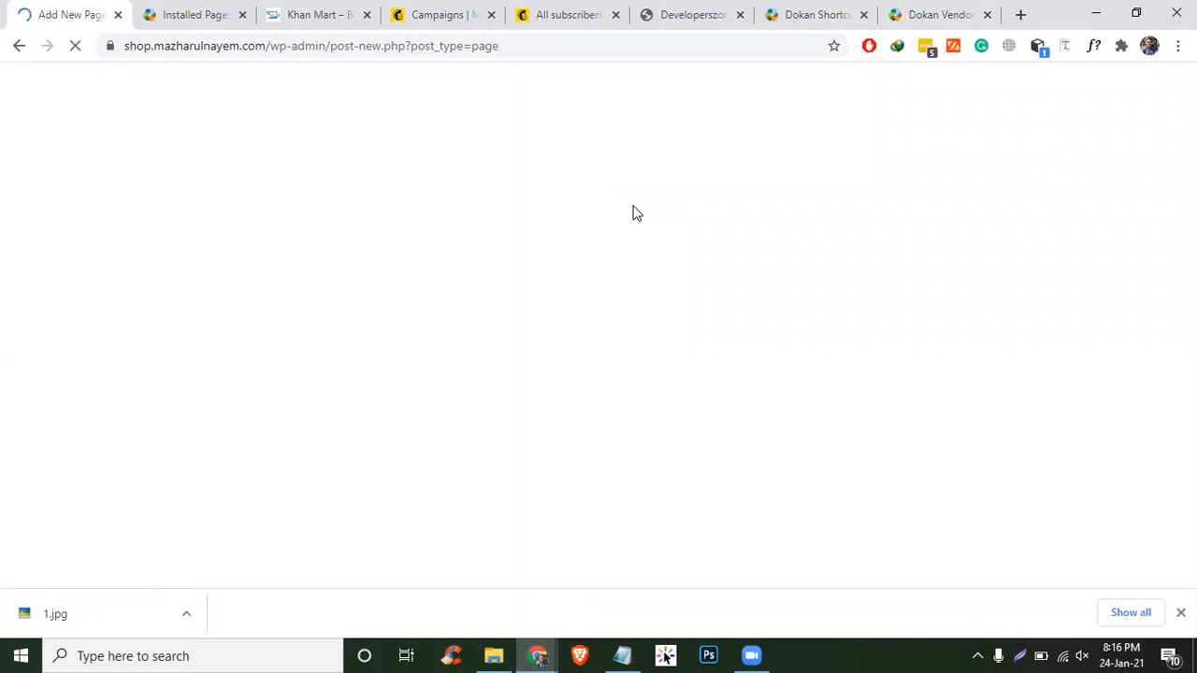
- Title the page 'become a vendor' and paste the [dokan-customer-migration] shortcode into it
left_click(1179, 612)
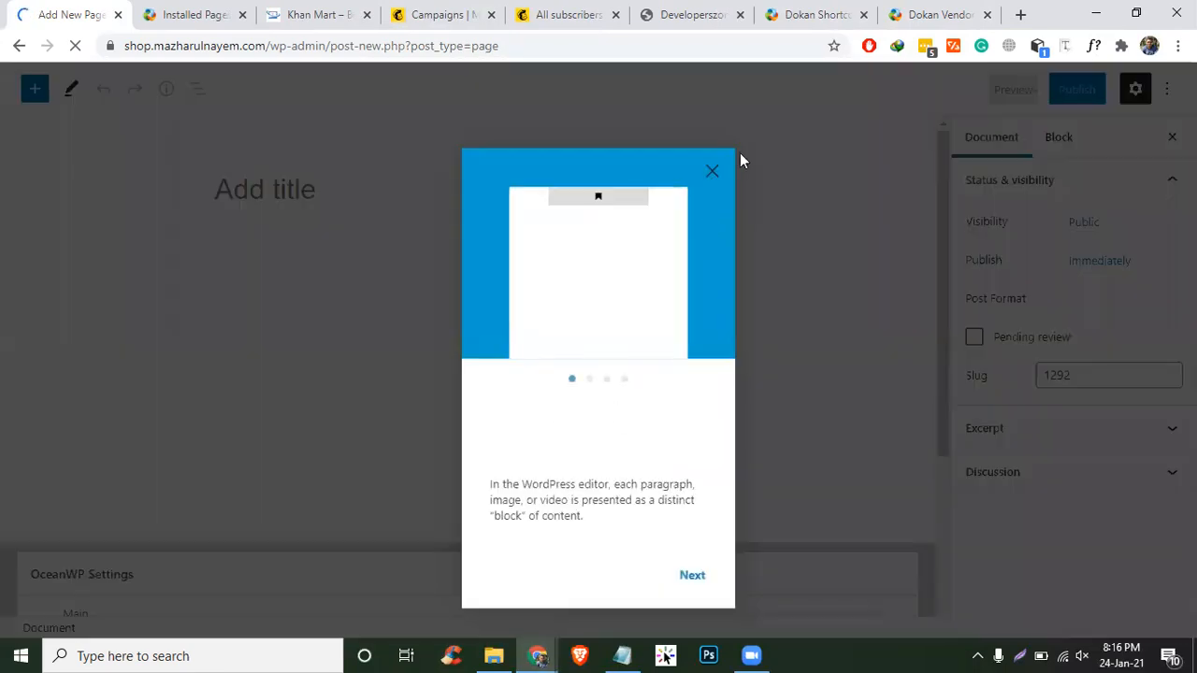
left_click(712, 147)
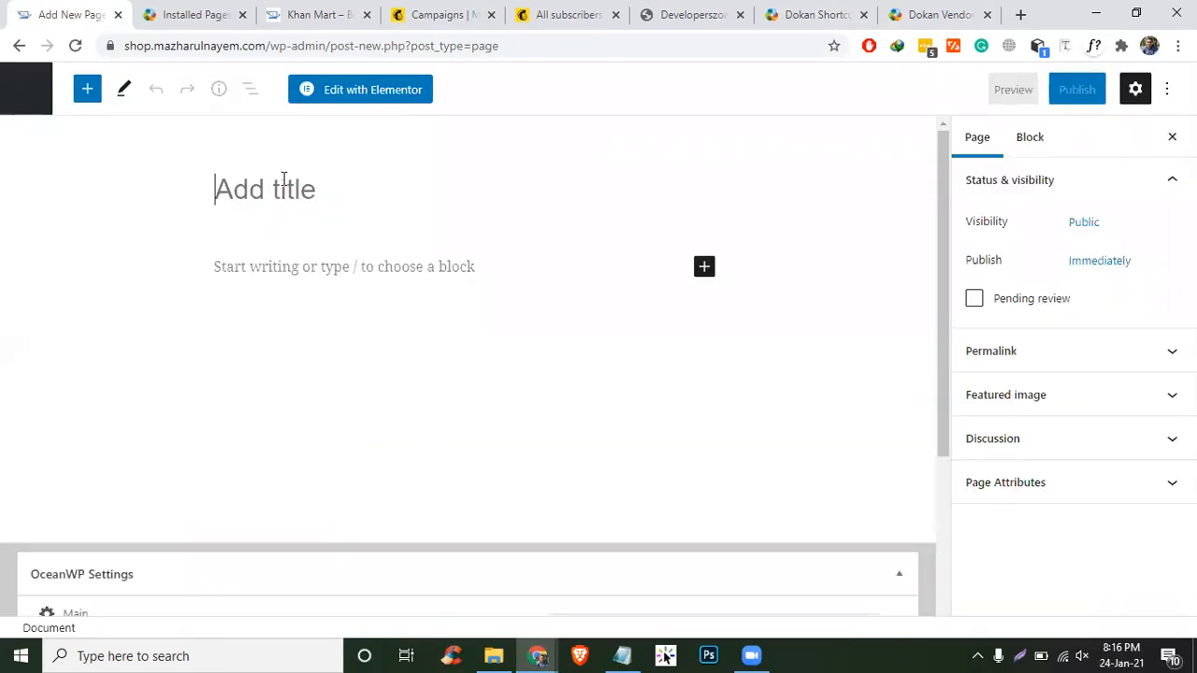
type("become a vendor")
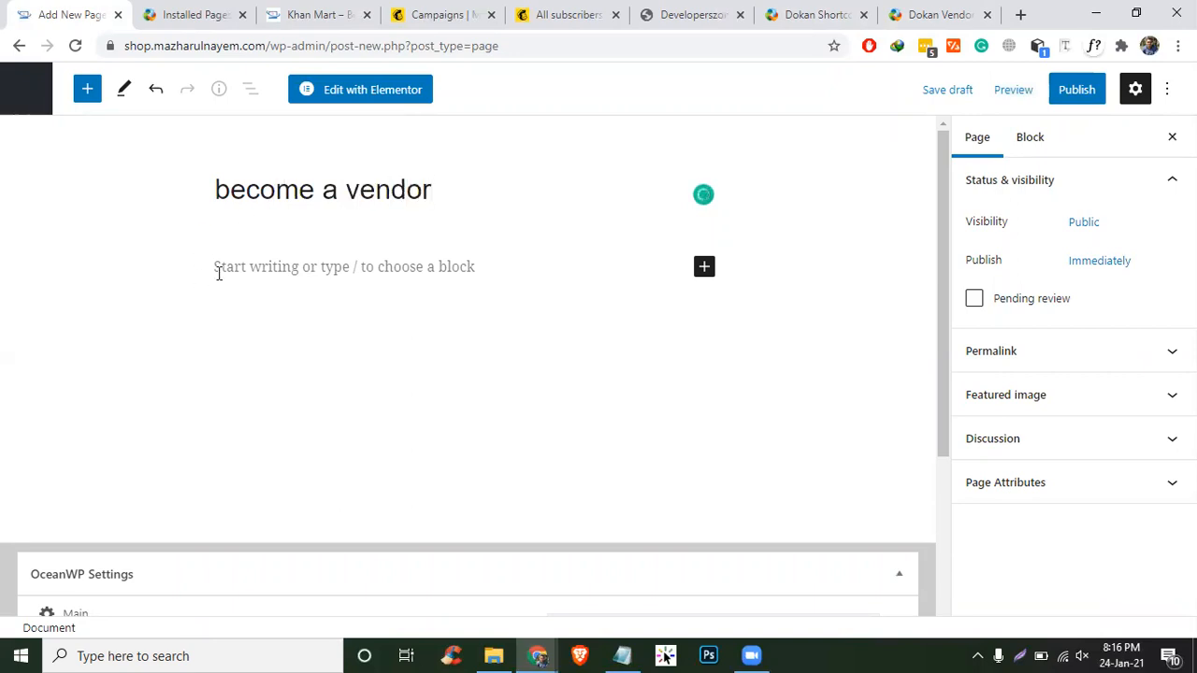
left_click(257, 279)
key("ctrl+v")
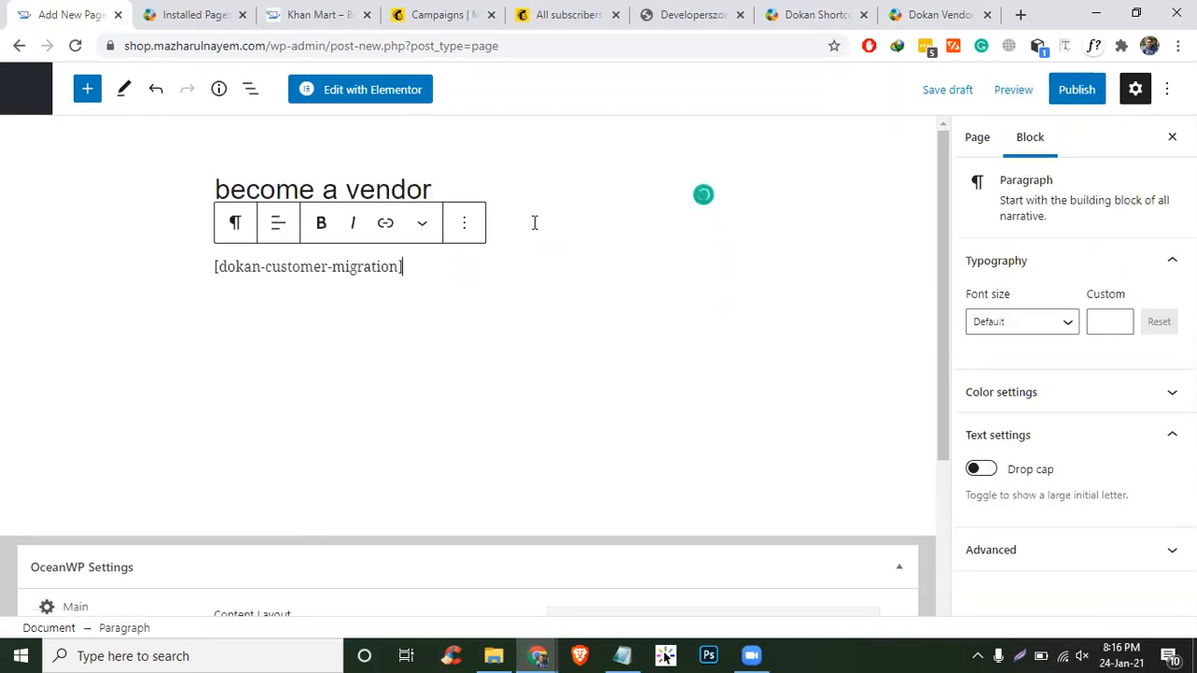
- Publish the page and return to the Pages list
left_click(1098, 90)
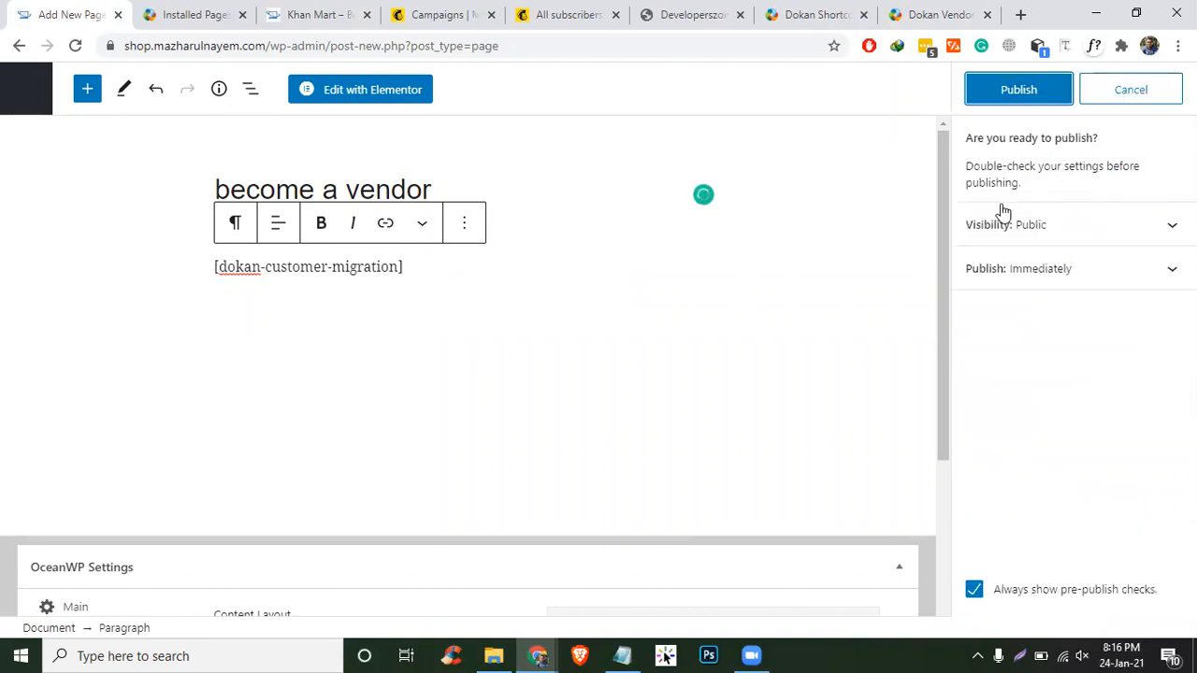
left_click(1018, 90)
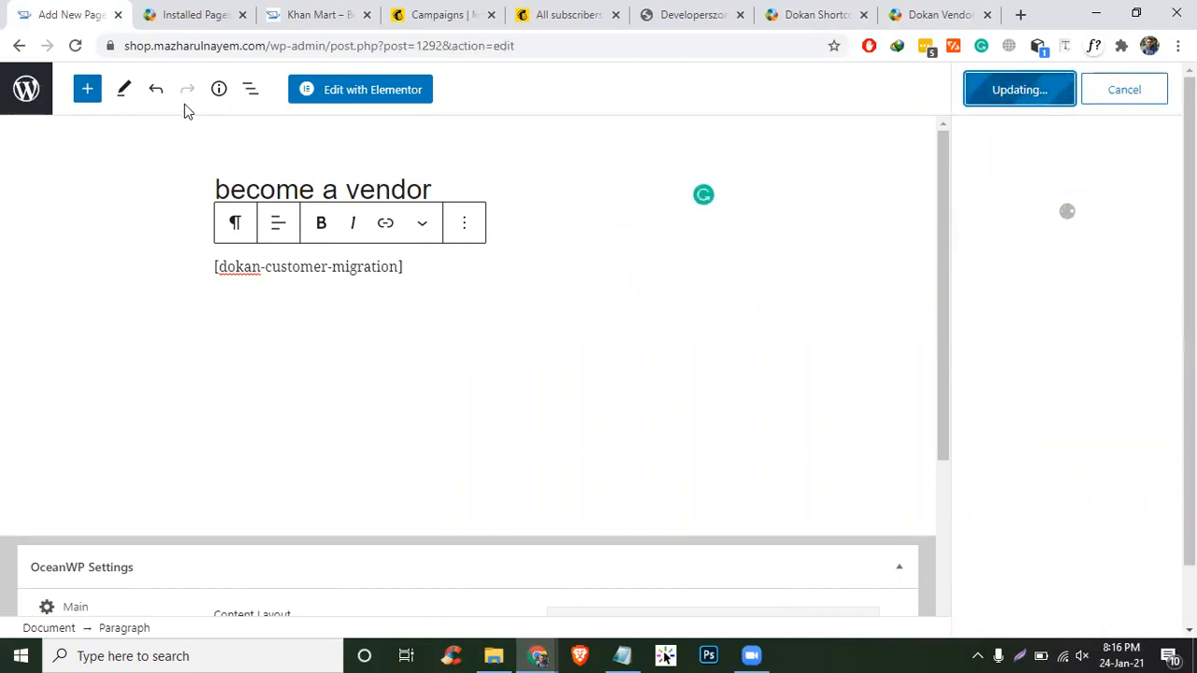
left_click(37, 104)
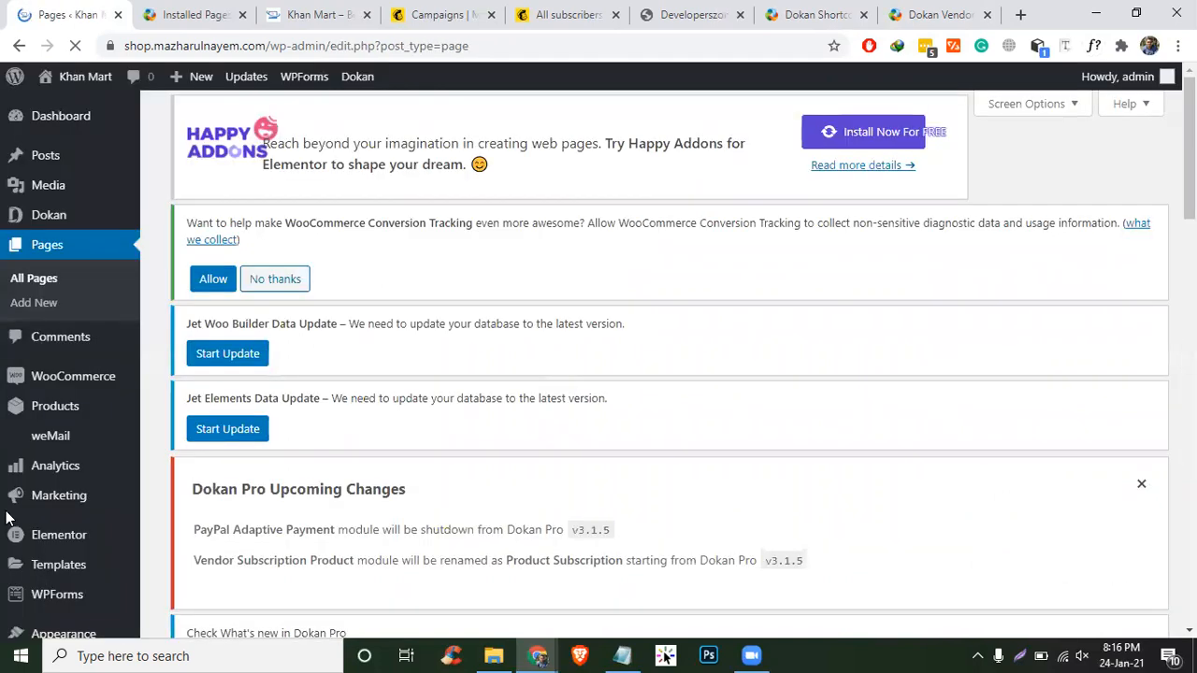
- In Appearance > Menus, add the 'become a vendor' page to the Main Menu and save it
scroll(47, 430, "down", 2)
mouse_move(65, 424)
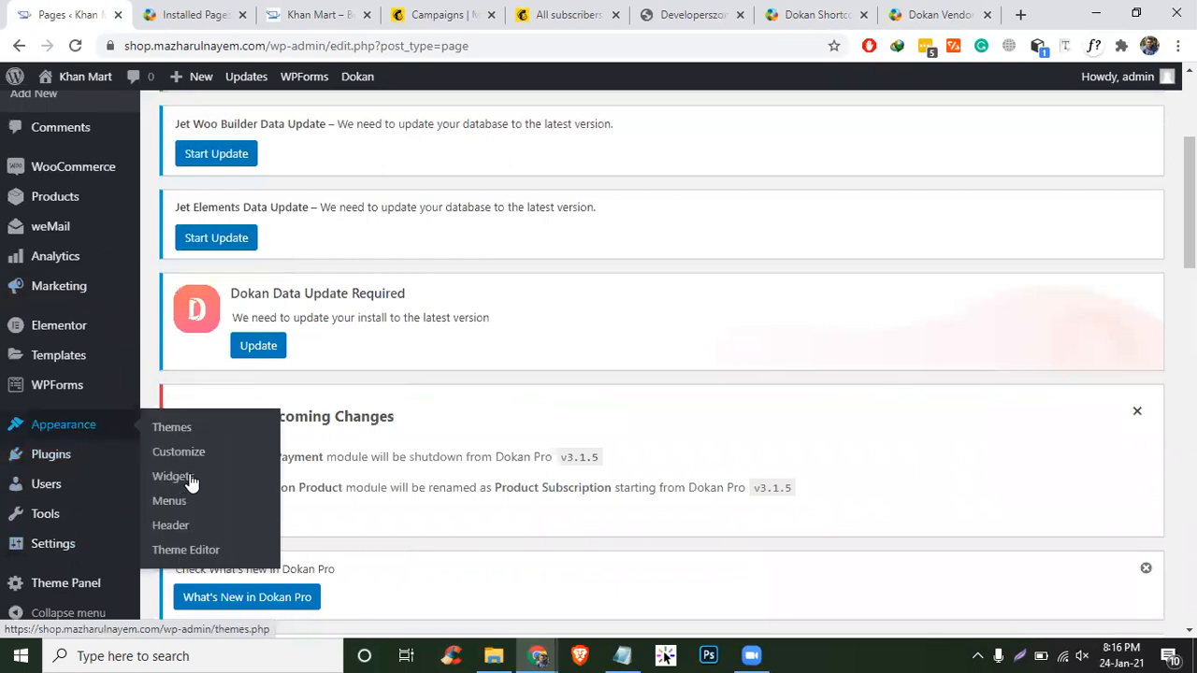
left_click(176, 499)
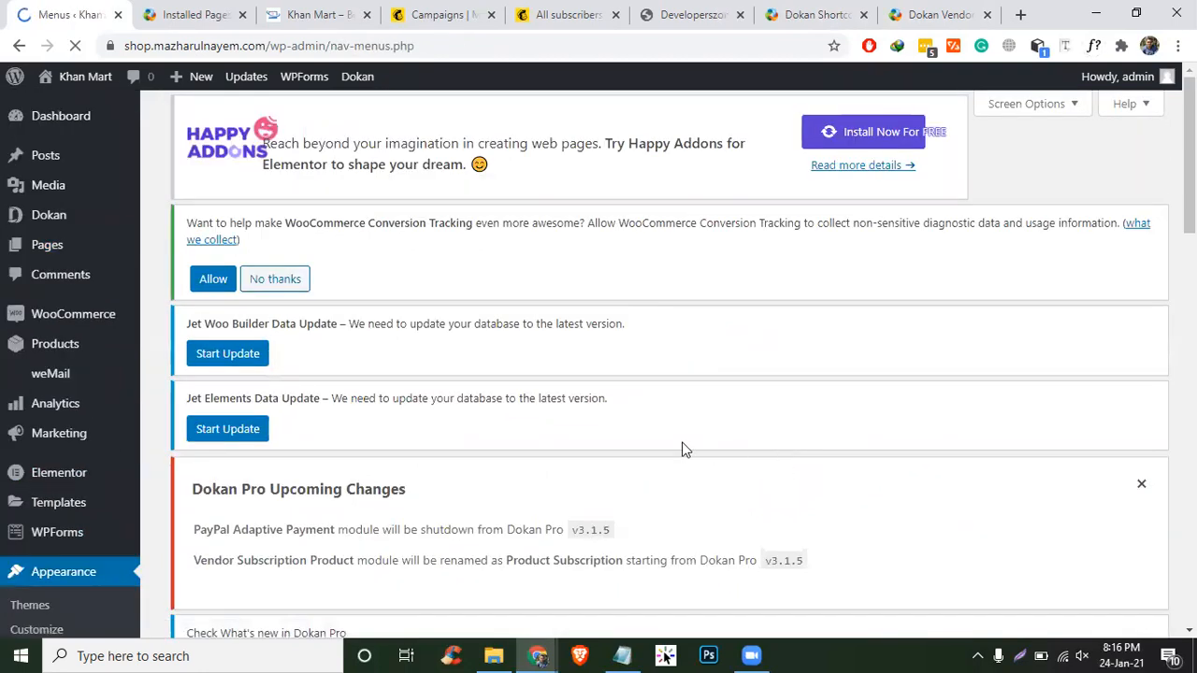
scroll(685, 450, "down", 10)
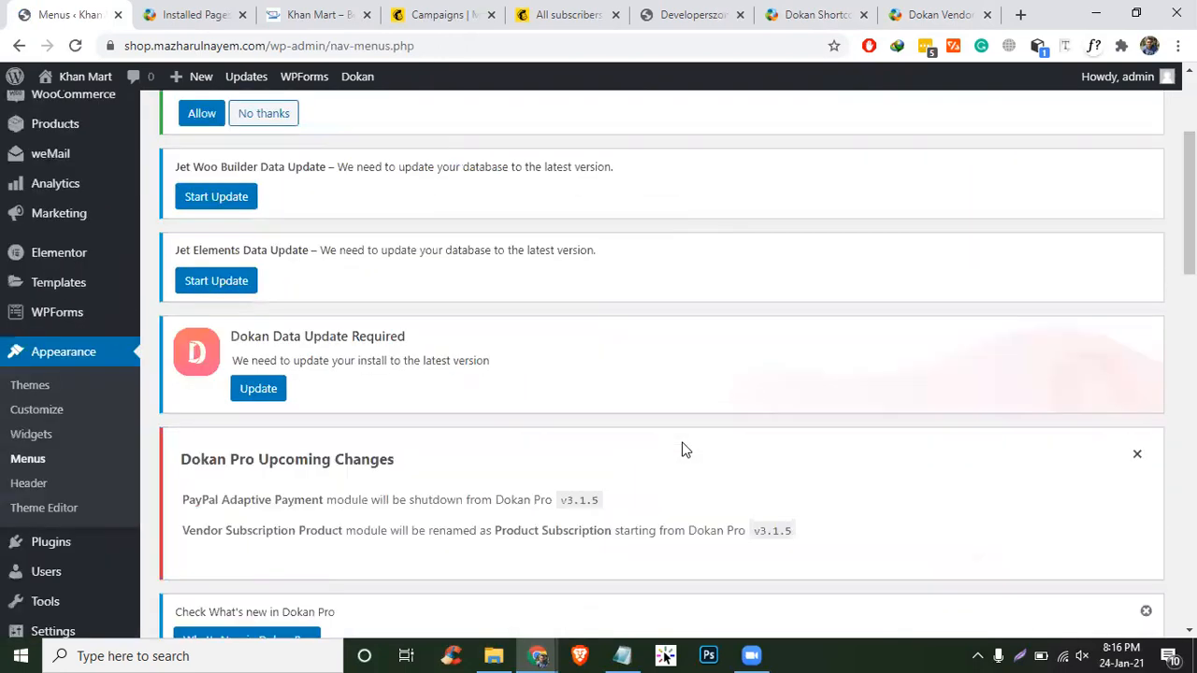
scroll(686, 450, "down", 10)
left_click(243, 370)
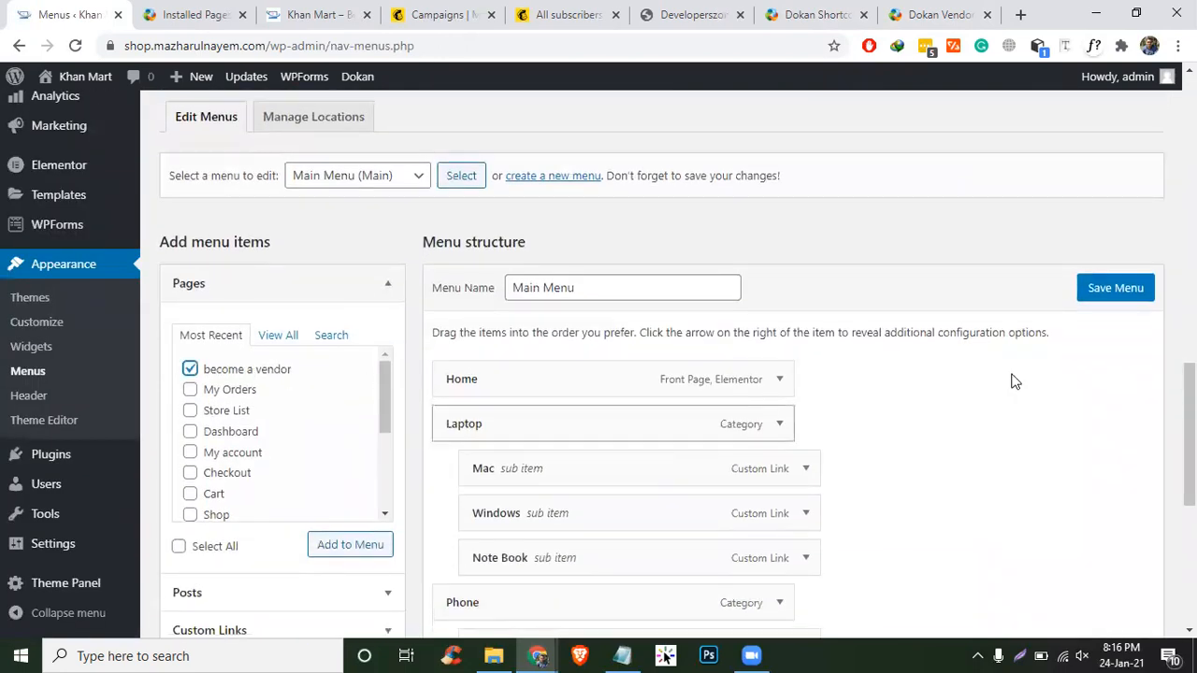
scroll(1015, 381, "down", 2)
left_click(319, 376)
scroll(654, 374, "down", 4)
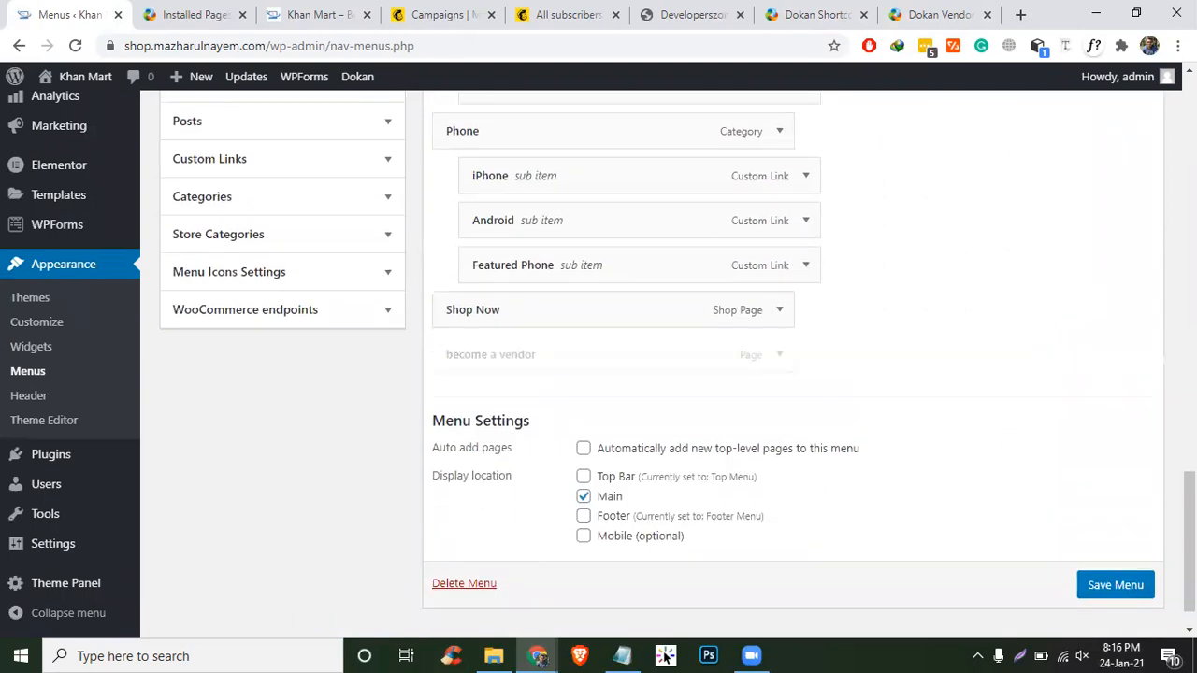
left_click(1087, 590)
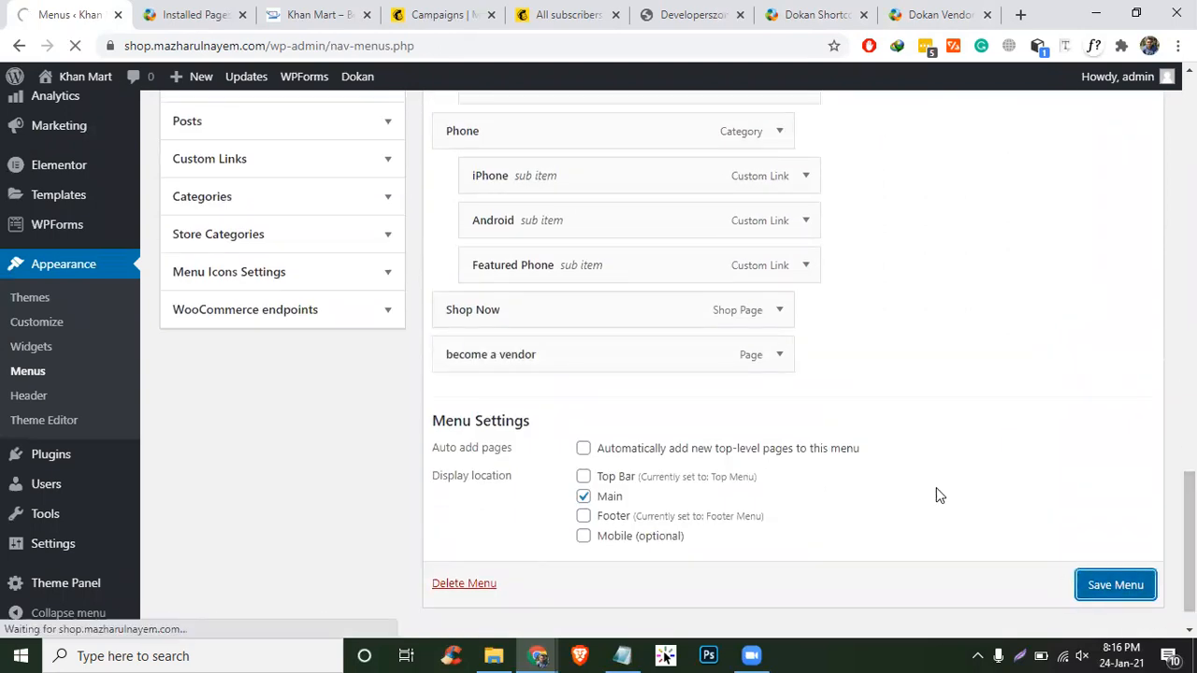
left_click(308, 14)
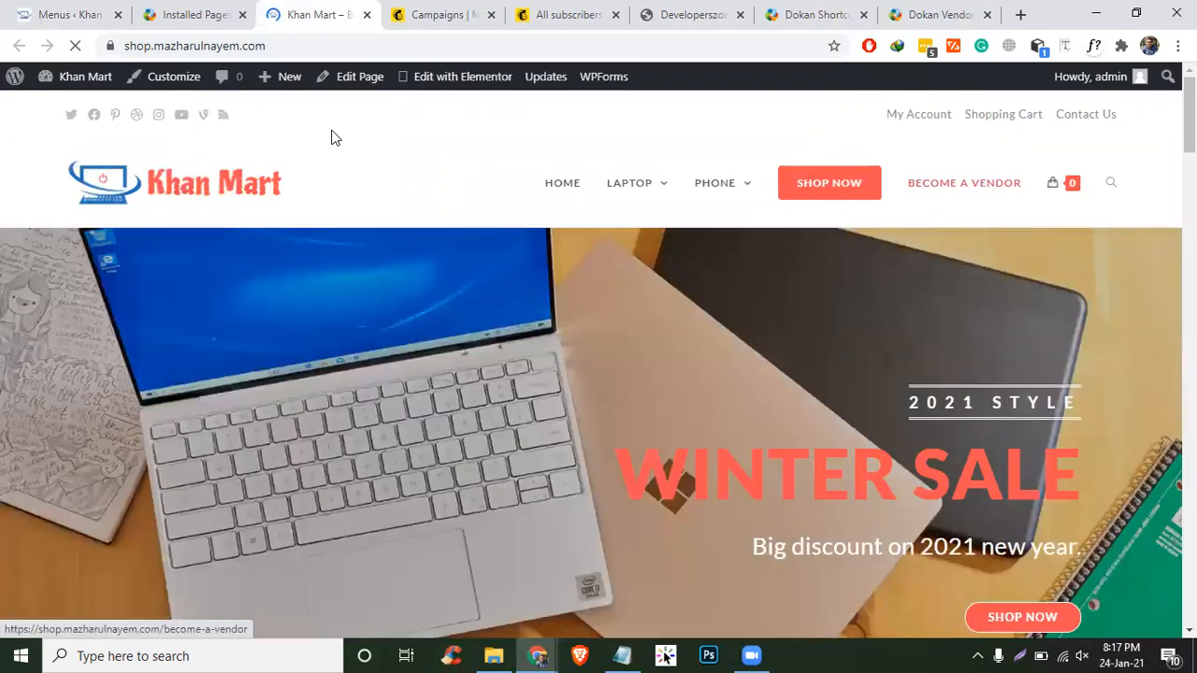
- Copy the shop's web address and load it in a new private window
right_click(201, 47)
left_click(241, 175)
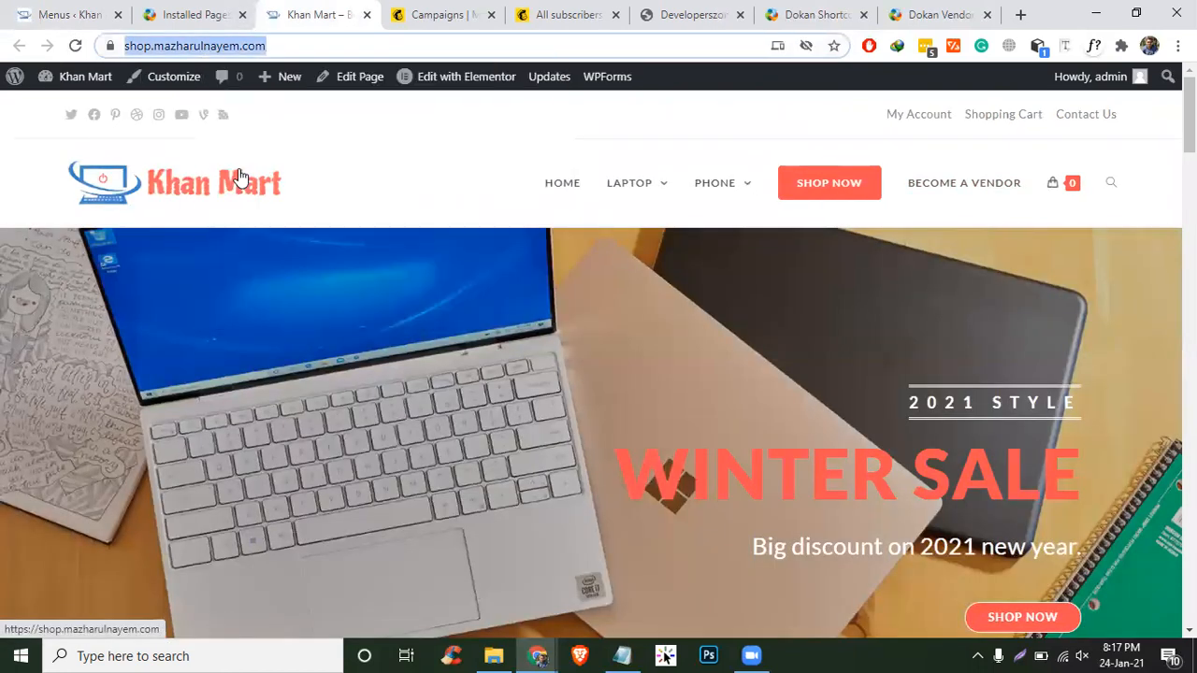
key("ctrl+v")
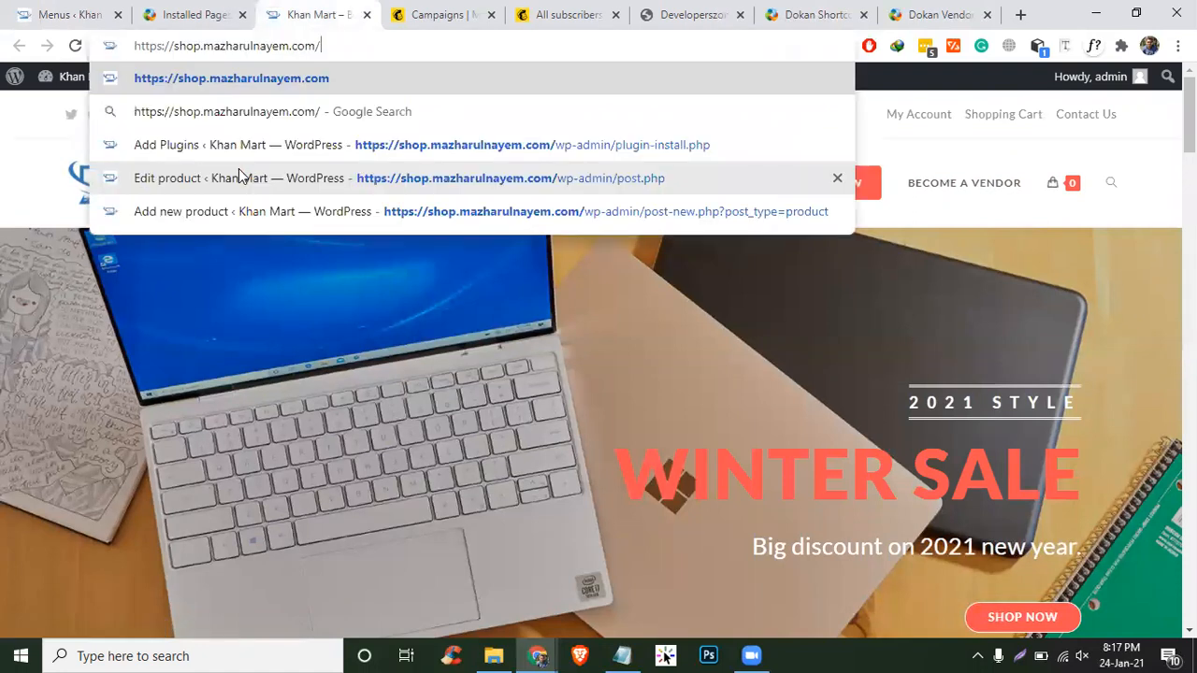
key("ctrl+shift+n")
key("ctrl+v")
key("Return")
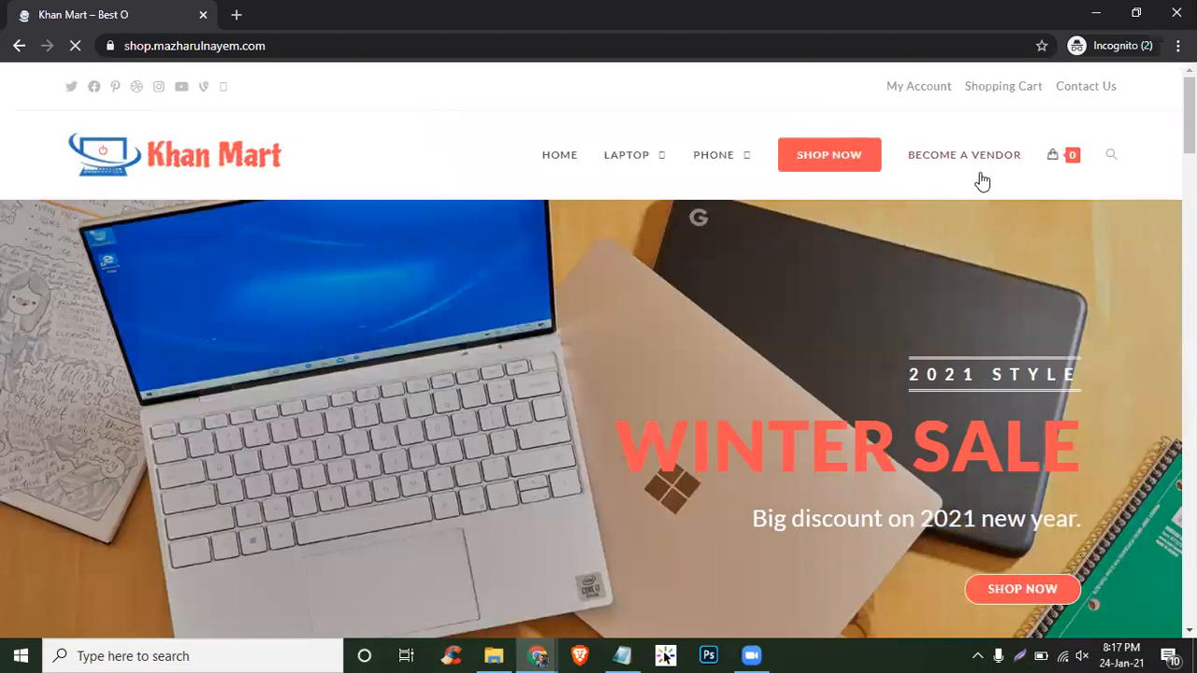
- On the BECOME A VENDOR page, enter the vendor's first name and use 'newmarket' as shop name and Shop URL
left_click(975, 161)
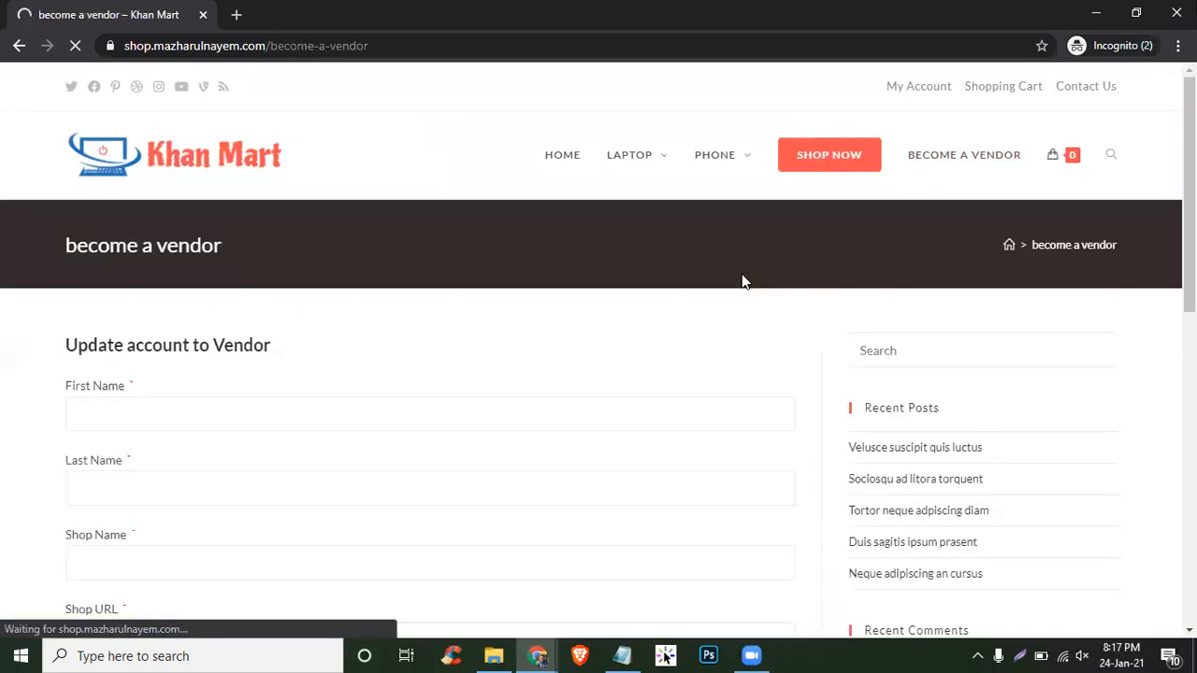
scroll(743, 280, "down", 2)
left_click(208, 217)
type("minhaz")
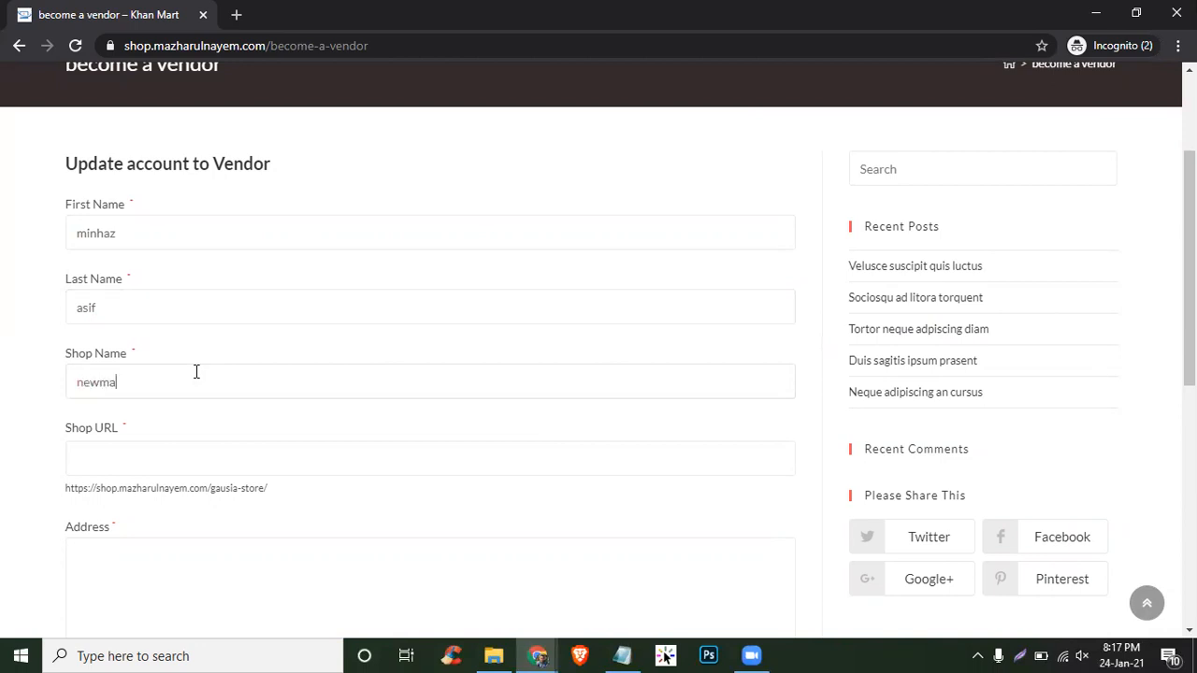
double_click(195, 376)
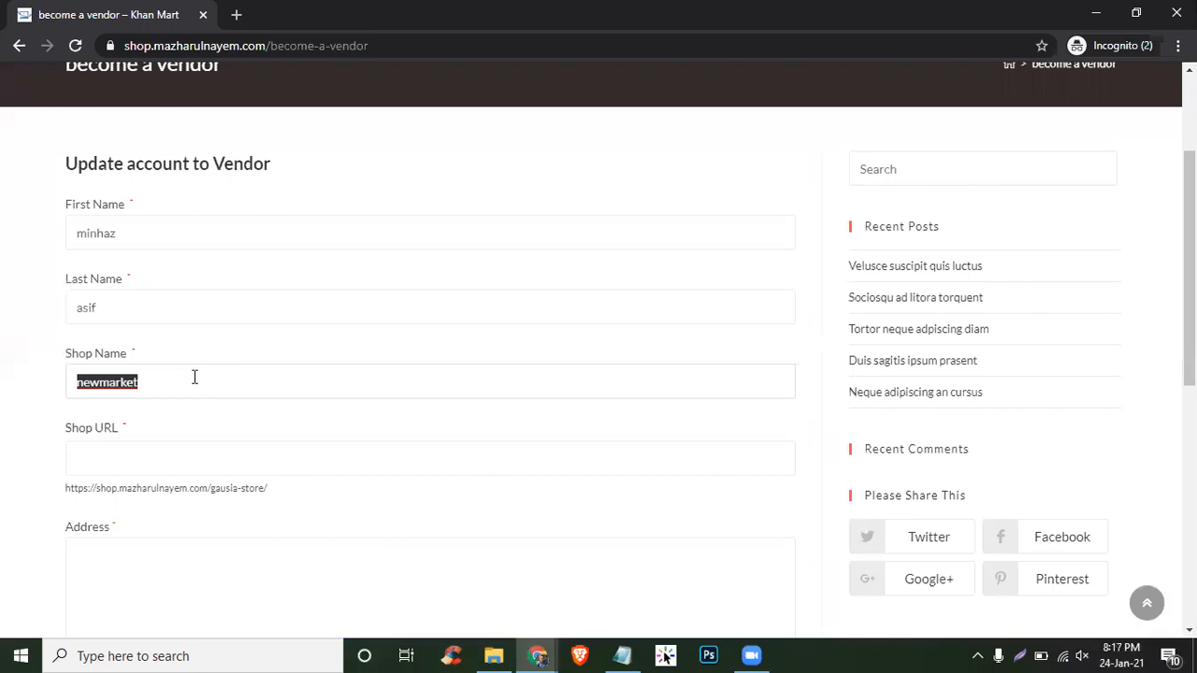
scroll(320, 342, "down", 3)
left_click(255, 186)
key("ctrl+v")
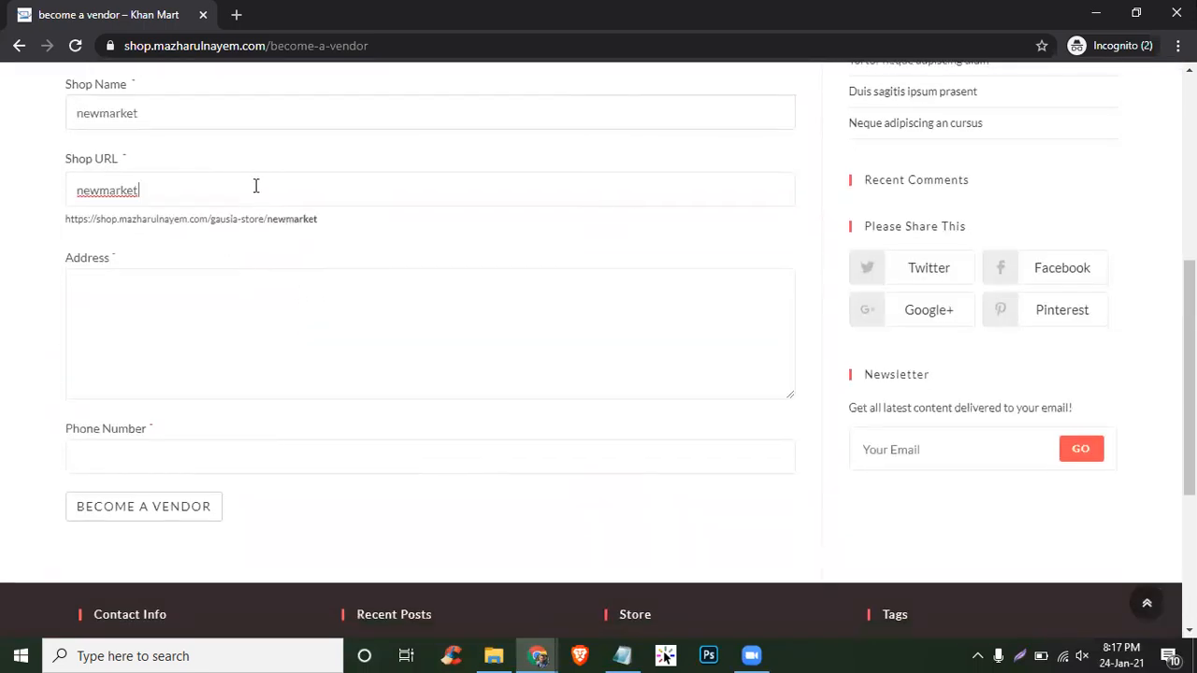
left_click(368, 328)
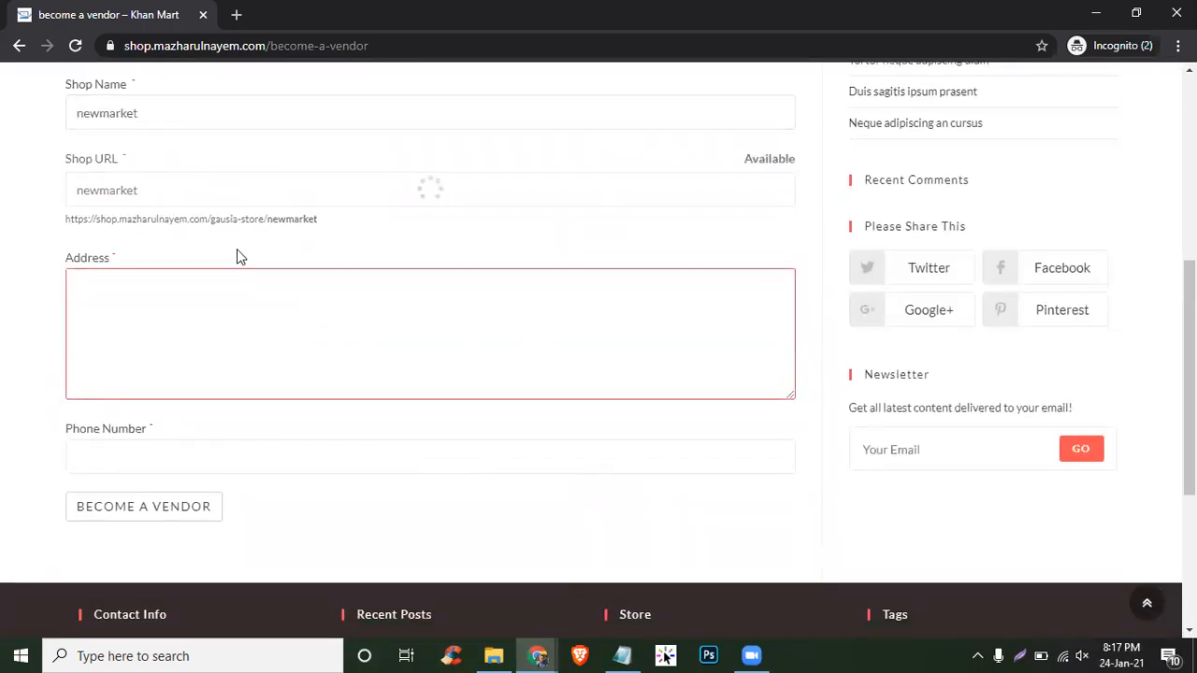
- Inspect the shop URL preview showing the gausia-store base, then minimize the private window
left_click(215, 218)
left_click_drag(253, 218, 259, 218)
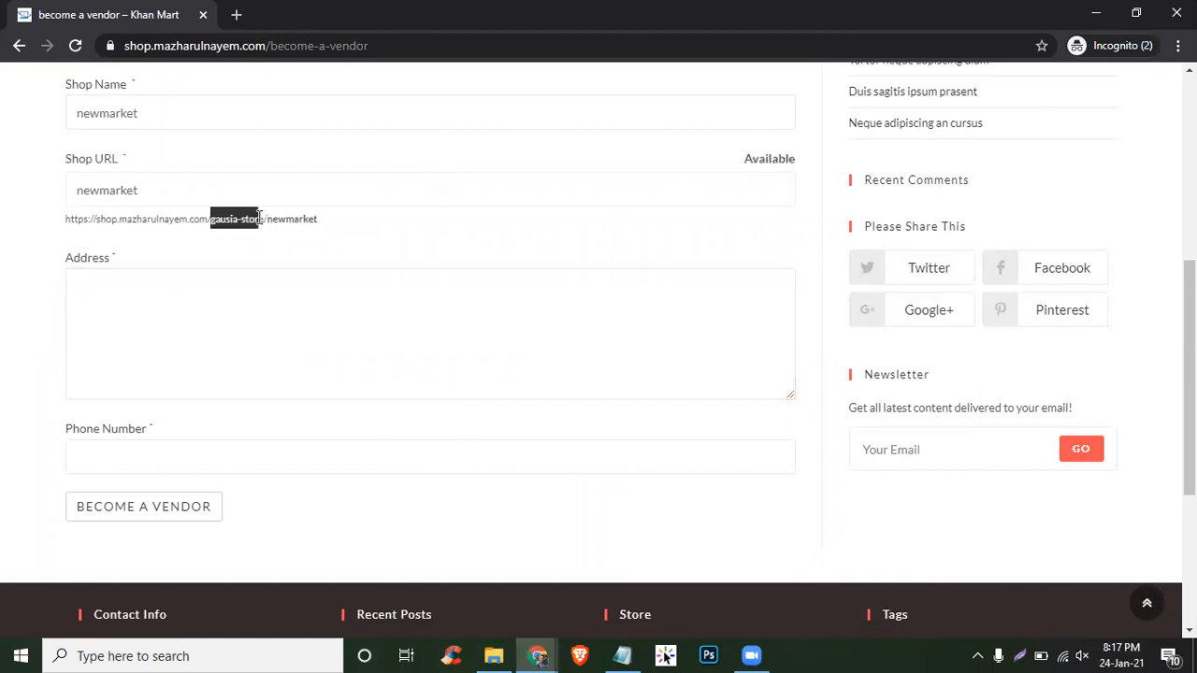
left_click(459, 222)
left_click_drag(208, 222, 264, 221)
left_click(1101, 8)
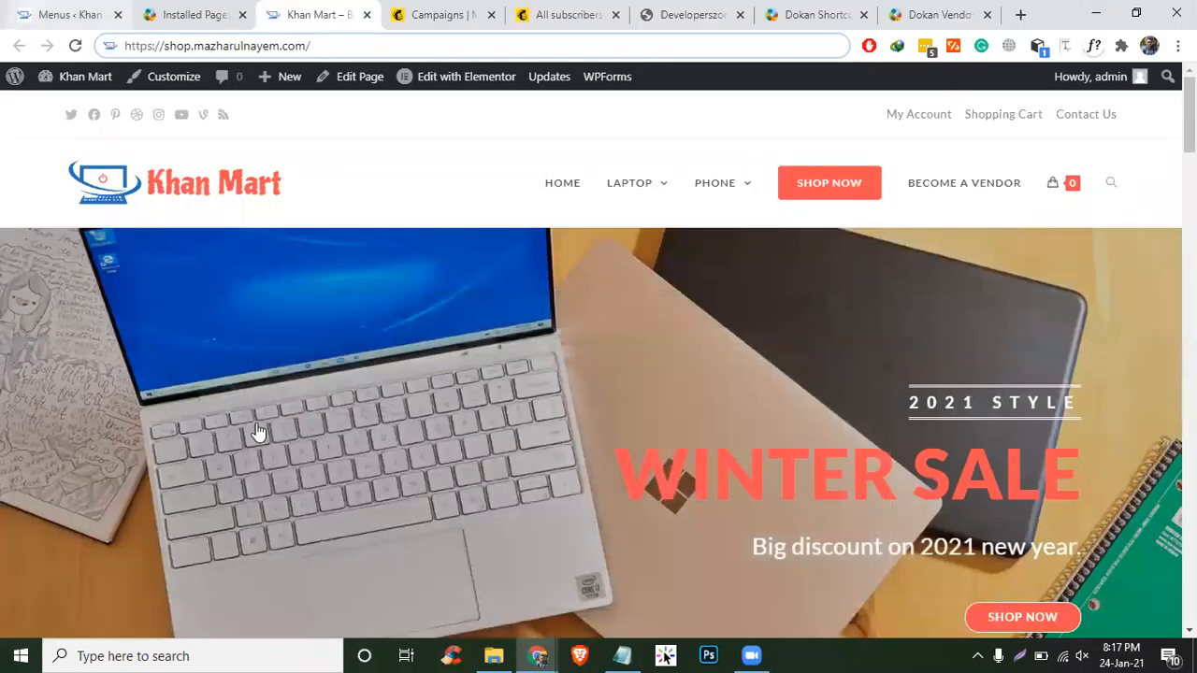
- Go to Dokan's General settings in the WordPress admin
left_click(44, 12)
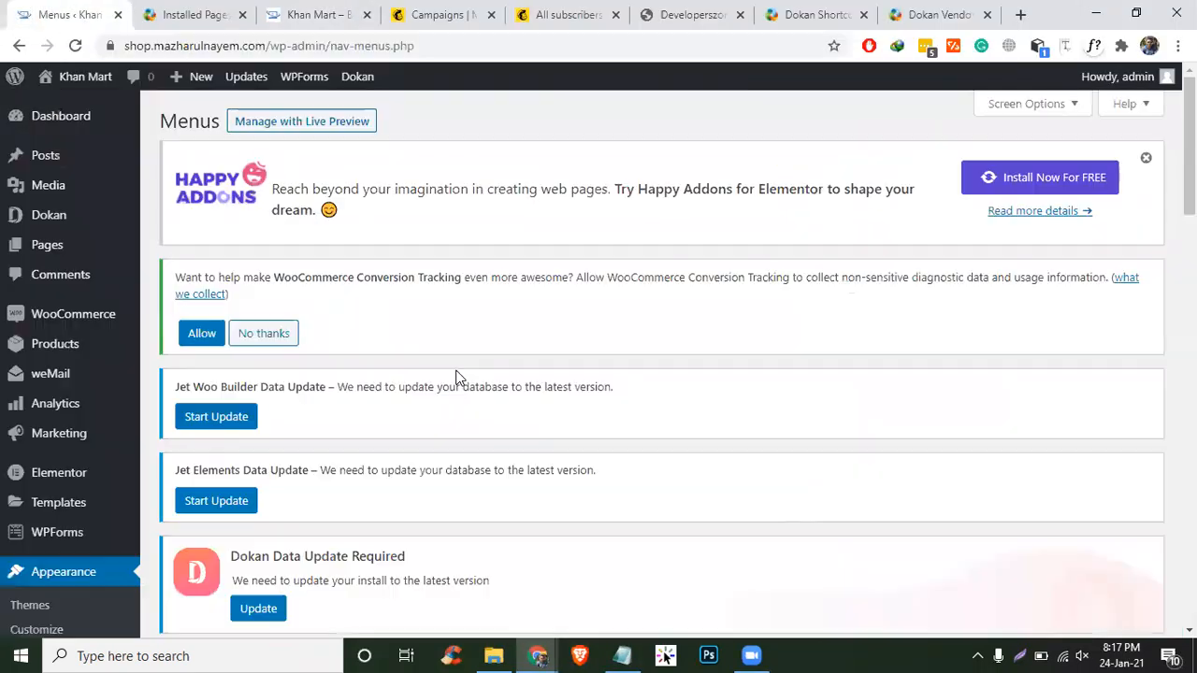
scroll(458, 373, "down", 9)
scroll(458, 374, "down", 5)
scroll(315, 406, "up", 5)
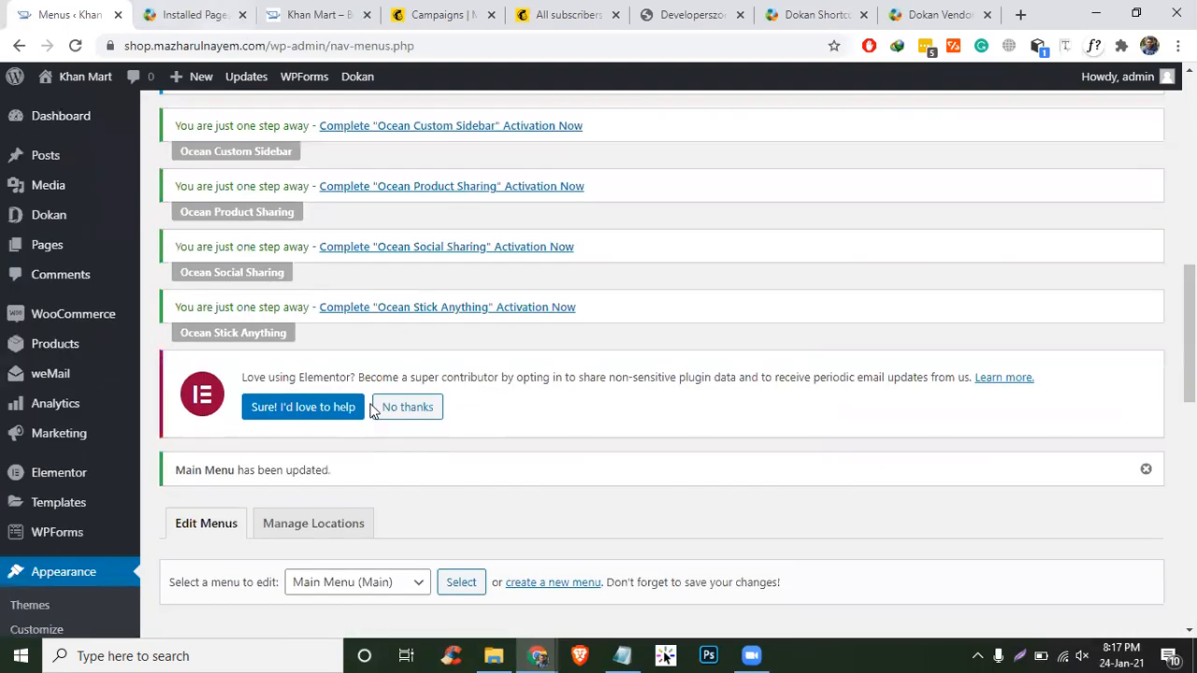
scroll(250, 351, "down", 2)
scroll(37, 210, "up", 1)
scroll(38, 210, "up", 5)
left_click(183, 216)
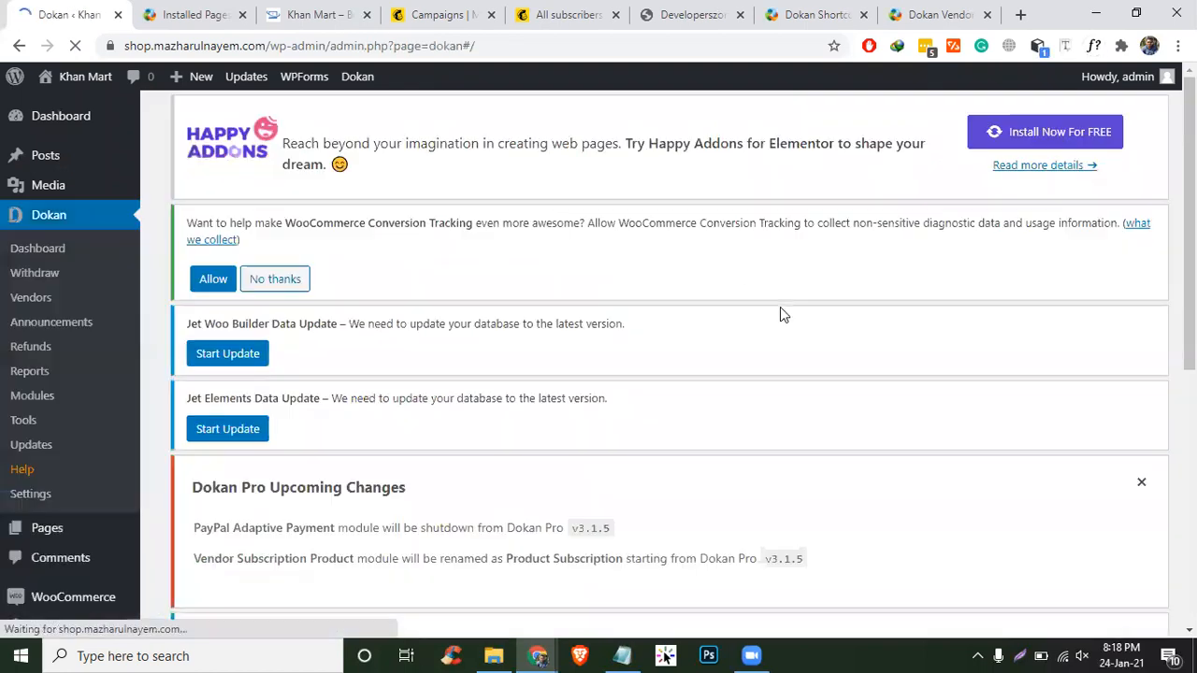
scroll(779, 309, "down", 10)
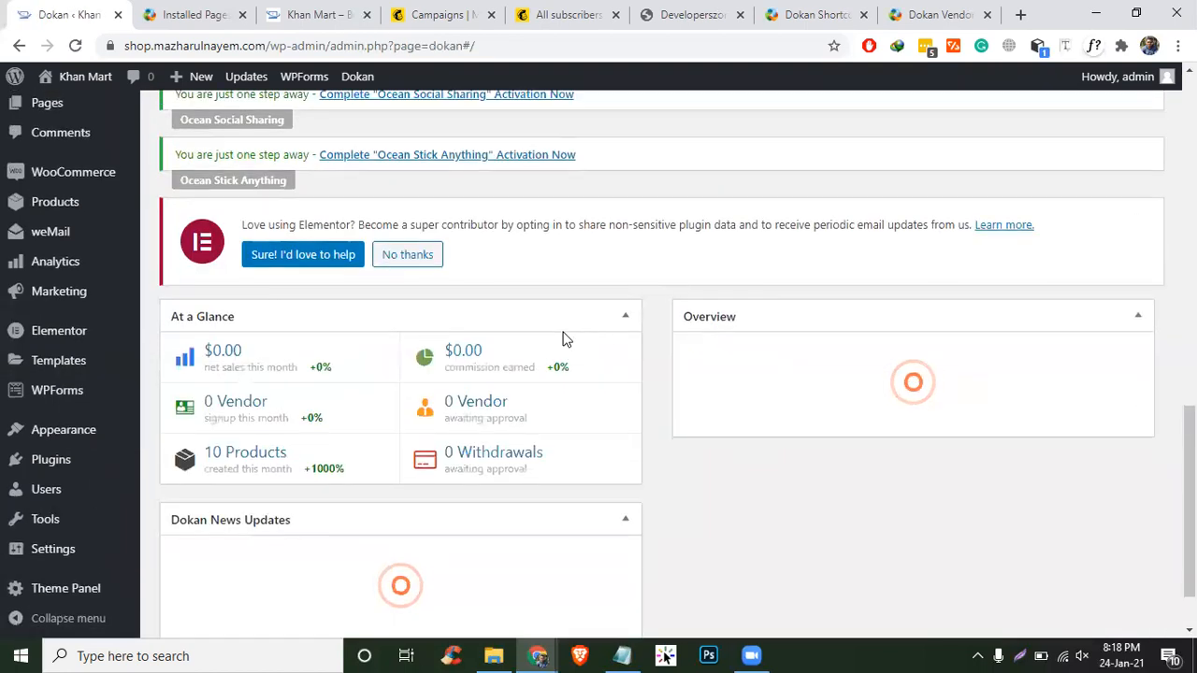
scroll(562, 338, "up", 5)
scroll(59, 379, "down", 1)
left_click(38, 316)
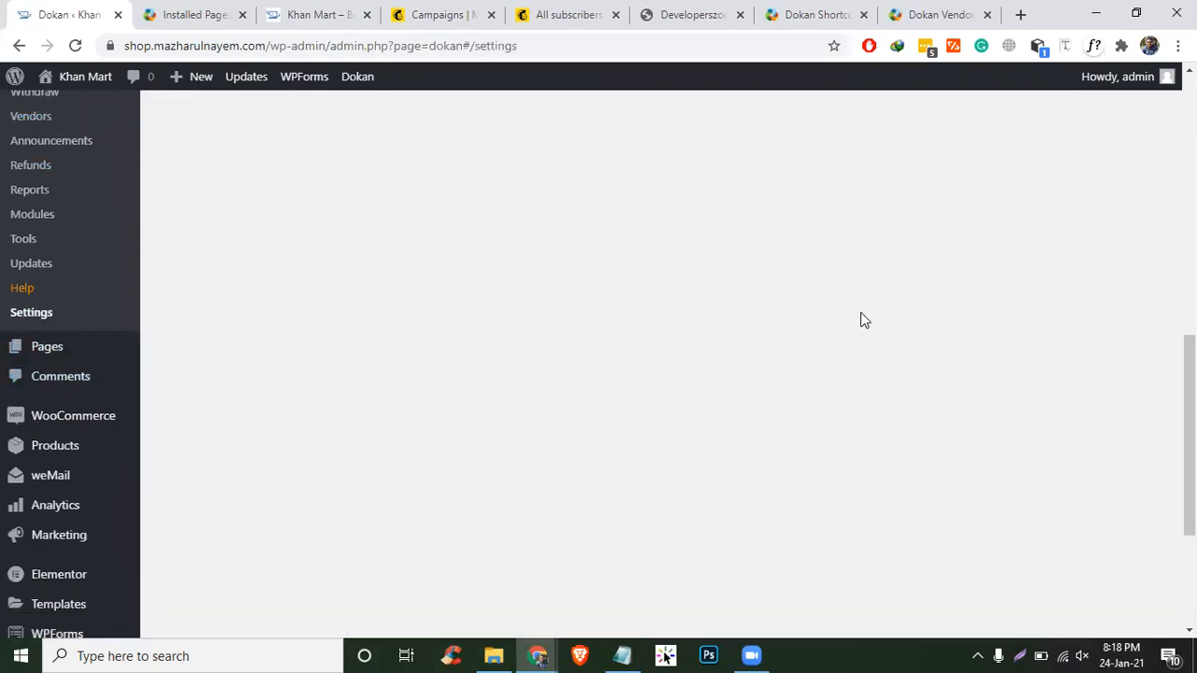
scroll(353, 355, "down", 1)
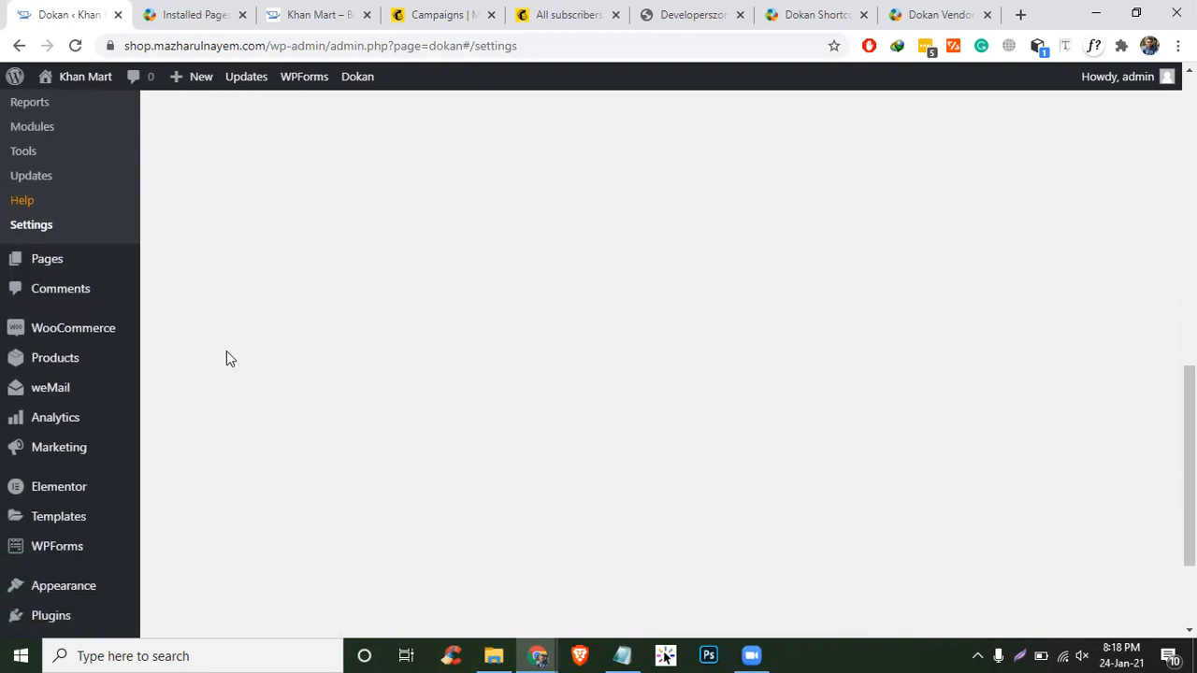
scroll(421, 264, "up", 3)
scroll(444, 264, "down", 1)
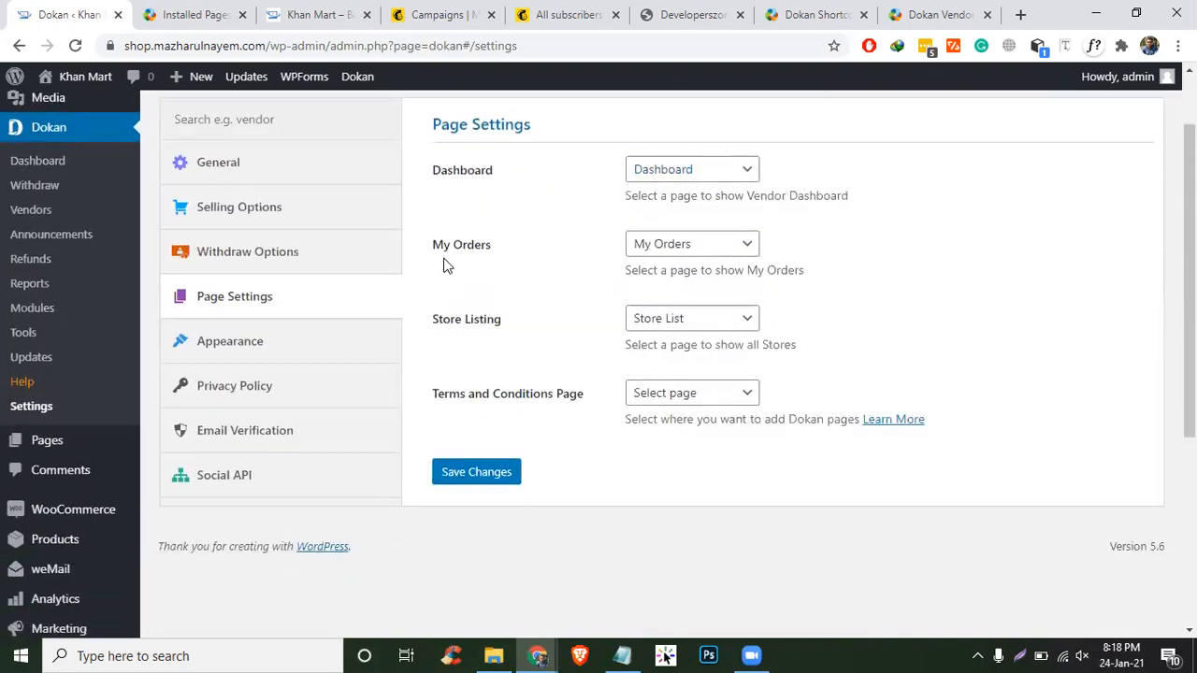
left_click(274, 176)
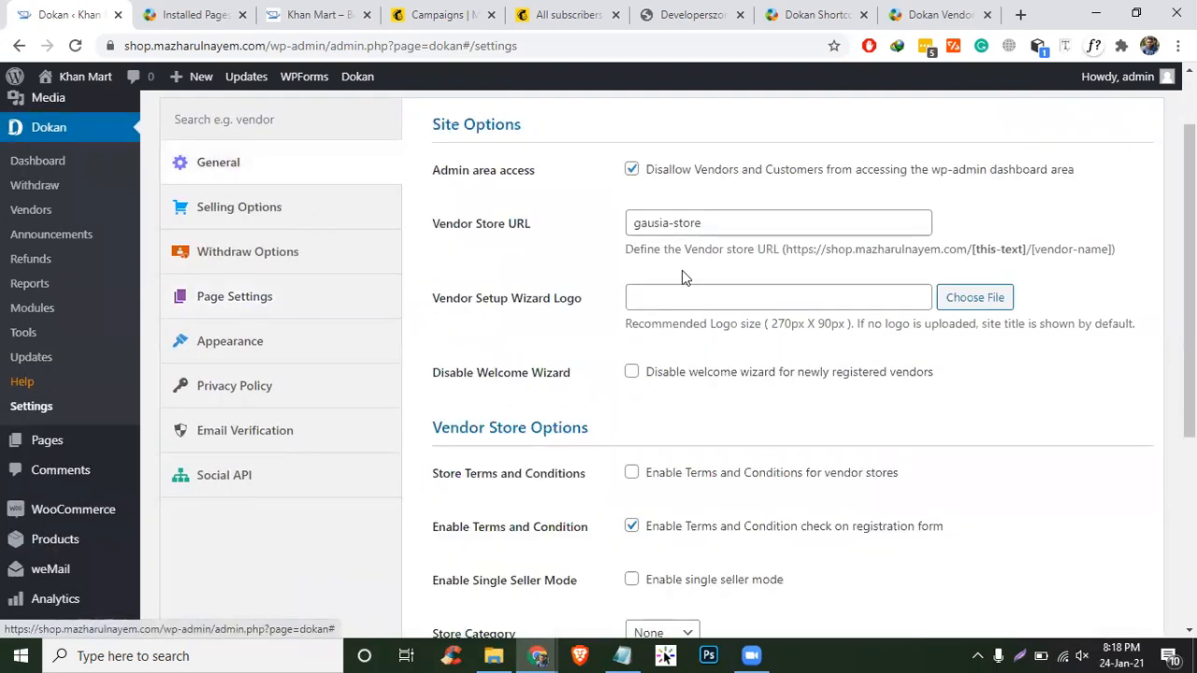
- Replace the vendor store URL base gausia-store with 'vendor' and save the settings
triple_click(661, 220)
type("vendor")
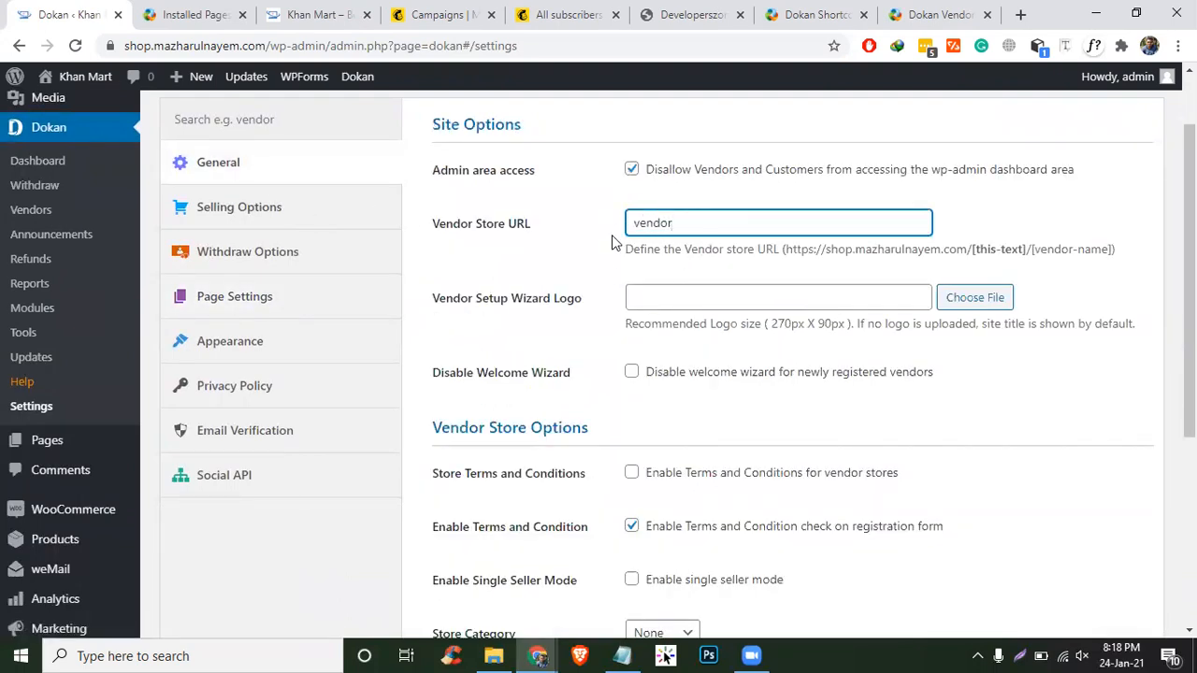
scroll(633, 254, "down", 2)
scroll(697, 353, "up", 2)
double_click(680, 312)
scroll(494, 438, "down", 5)
scroll(472, 542, "up", 2)
left_click(473, 544)
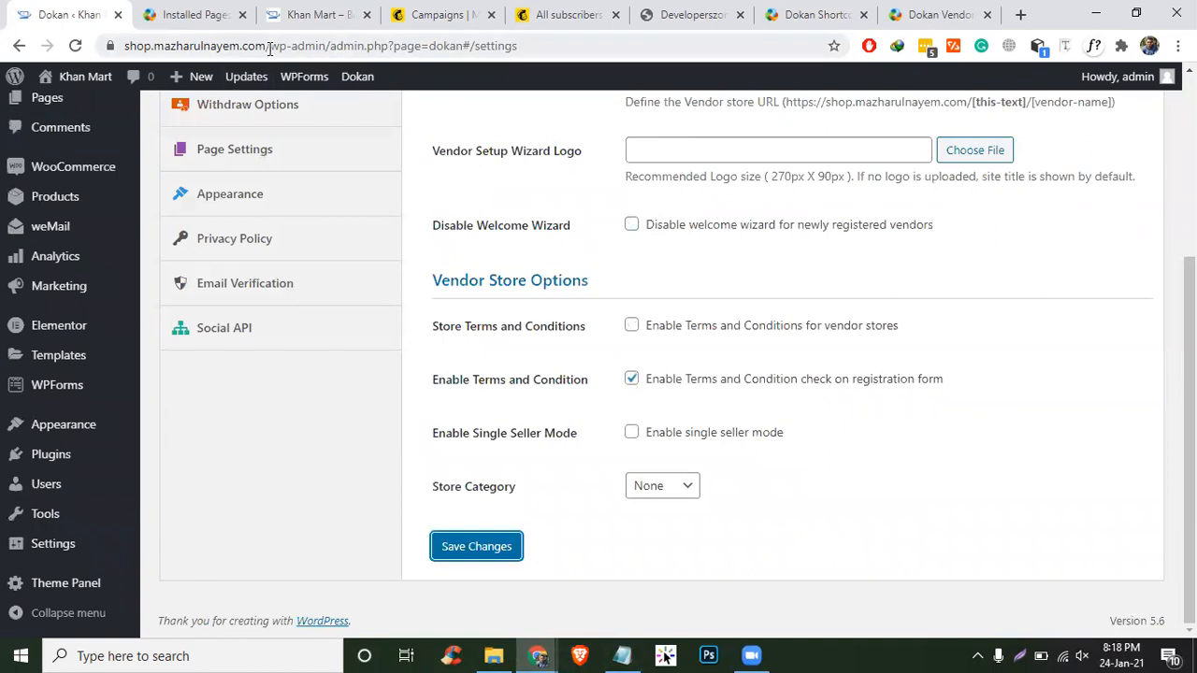
- Copy the site address and load it in a new private window
left_click_drag(267, 45, 2, 7)
key("ctrl+c")
key("ctrl+shift+n")
key("ctrl+v")
key("Return")
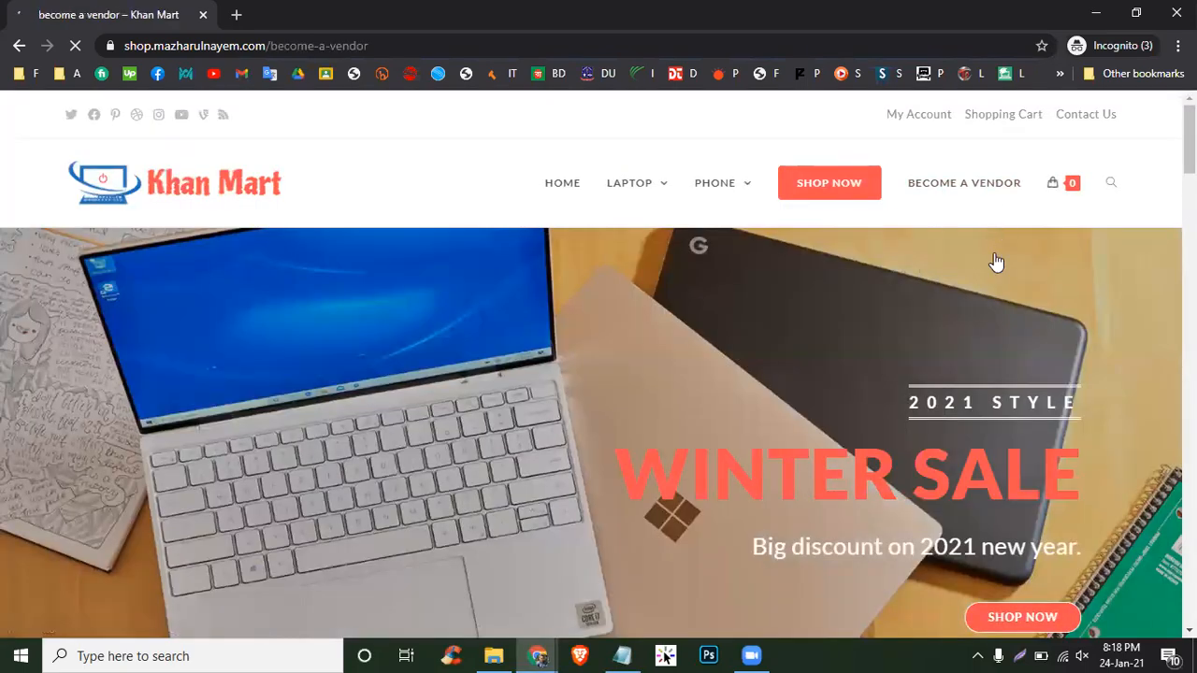
- Enter the vendor's first name and check the Shop URL availability and its vendor-based preview
scroll(409, 259, "down", 5)
left_click(210, 185)
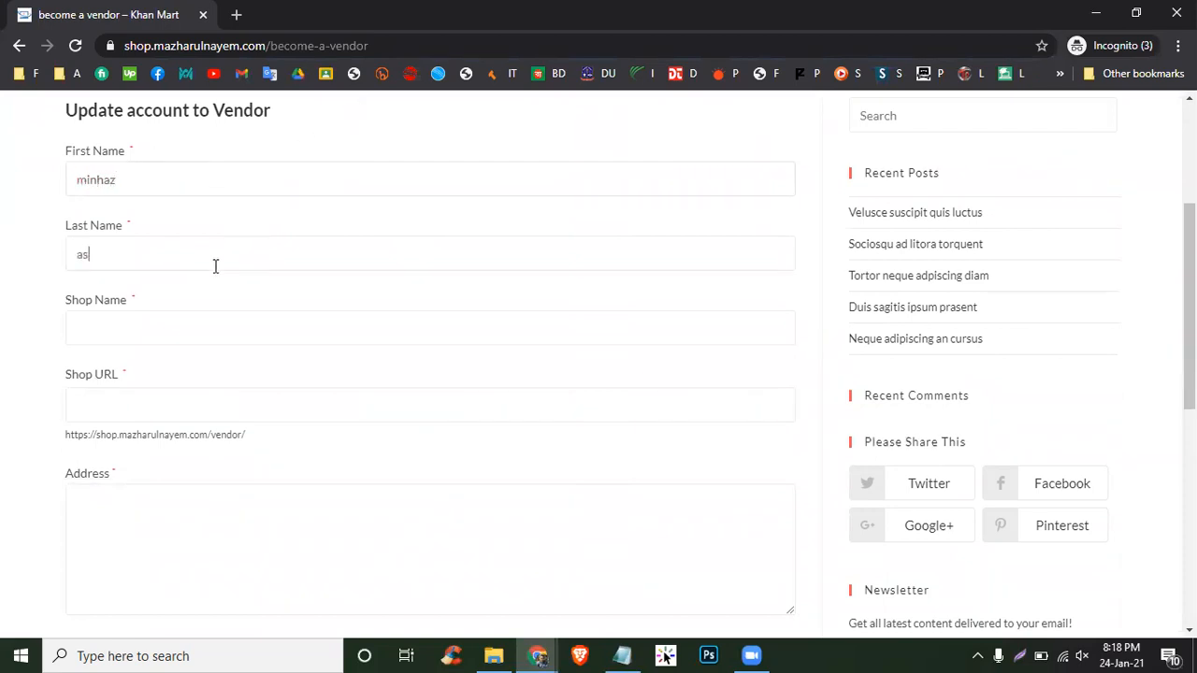
type("gausia")
left_click(255, 402)
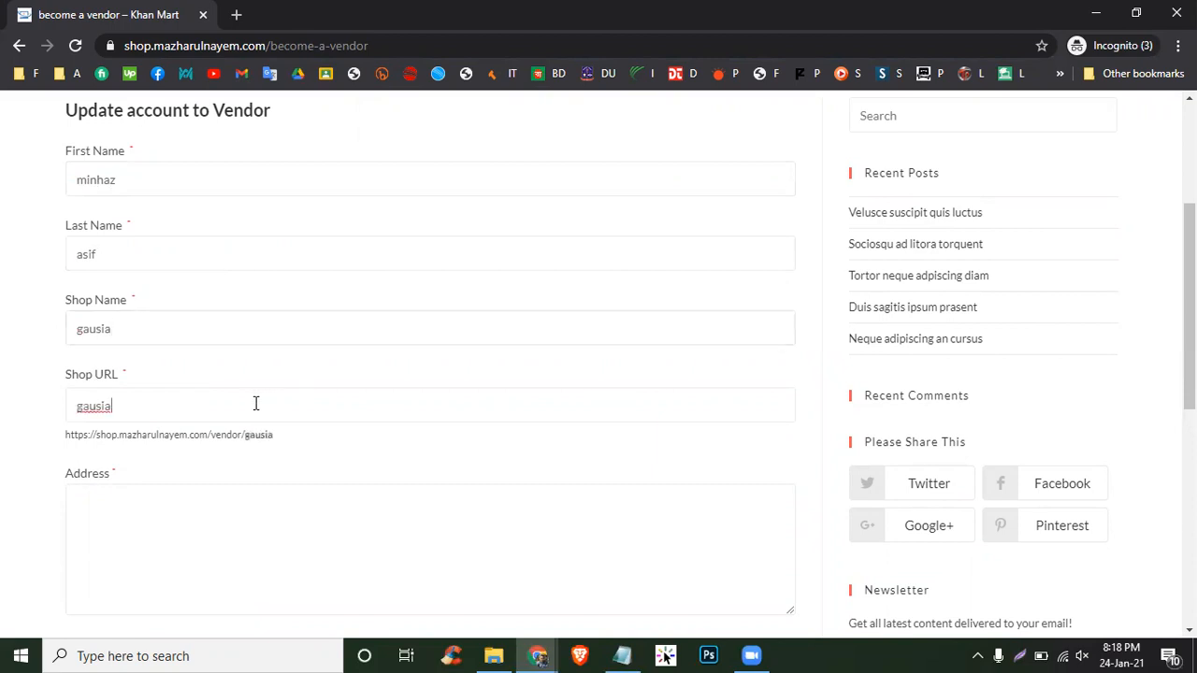
left_click(224, 436)
double_click(224, 436)
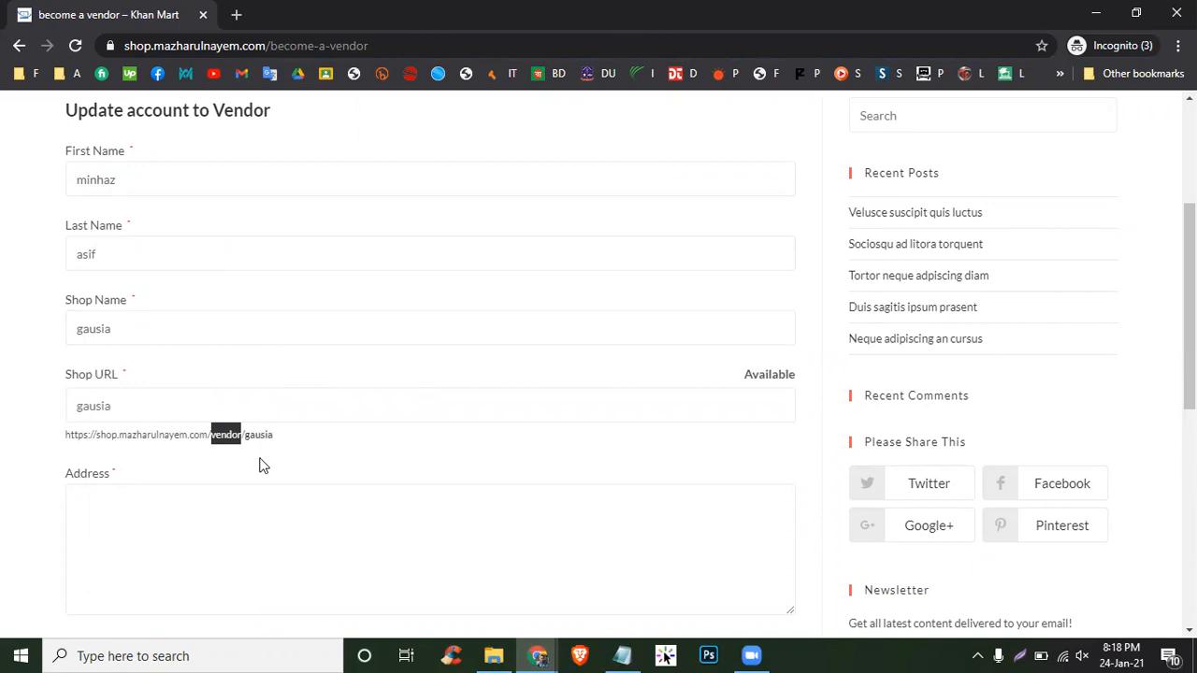
left_click(278, 435)
double_click(244, 434)
double_click(135, 405)
left_click(234, 481)
- Fill in the shop address and phone number, accept the terms, and submit the registration
left_click(166, 510)
scroll(419, 465, "down", 1)
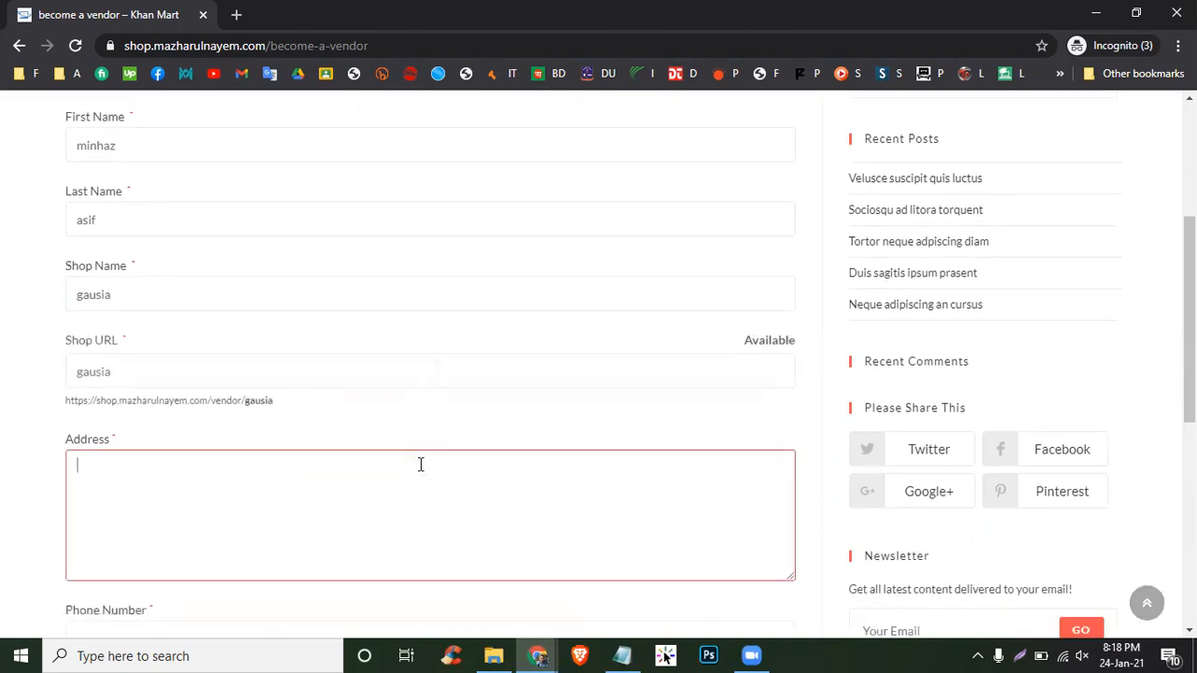
scroll(420, 462, "up", 2)
type("sdgsdbdf")
scroll(377, 452, "down", 3)
scroll(376, 452, "down", 2)
left_click(94, 493)
left_click(106, 444)
type("463463")
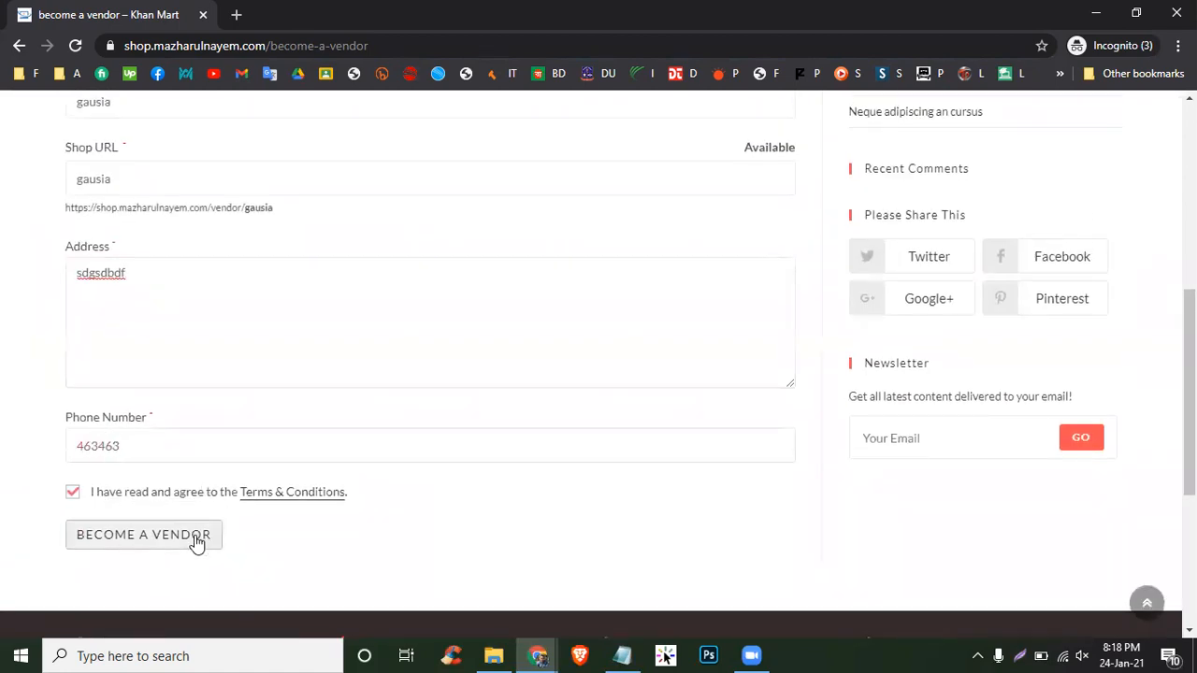
left_click(196, 538)
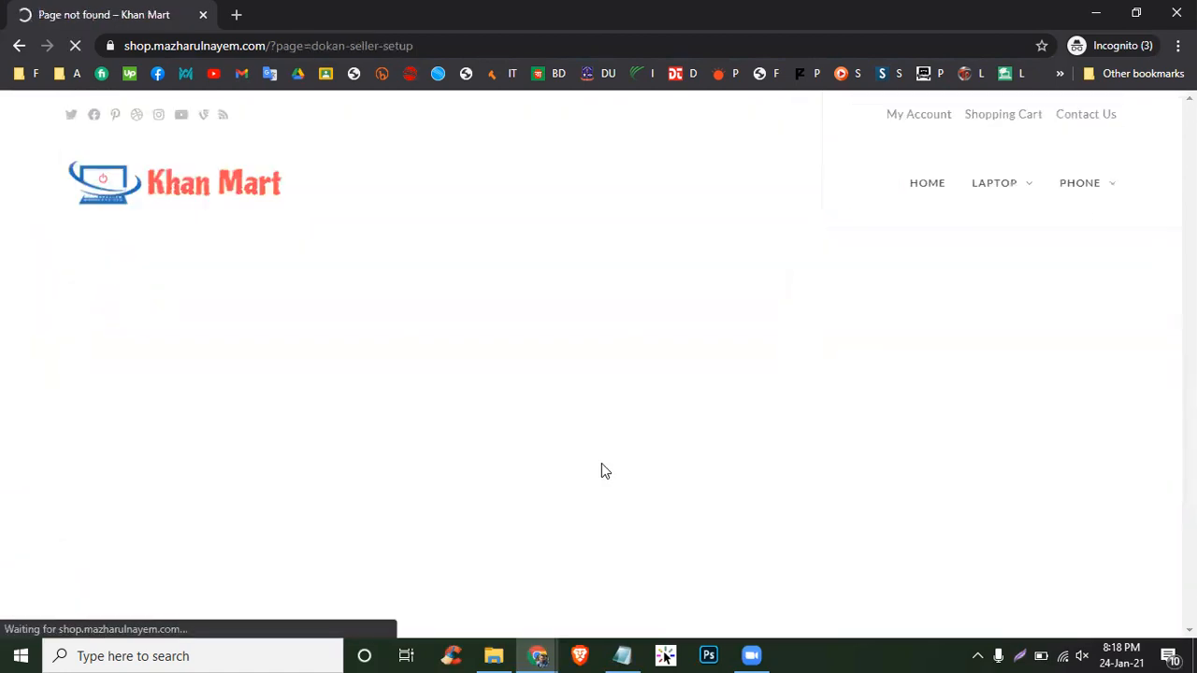
- Leave the resulting 404 seller-setup page via Back to Homepage
scroll(855, 474, "down", 4)
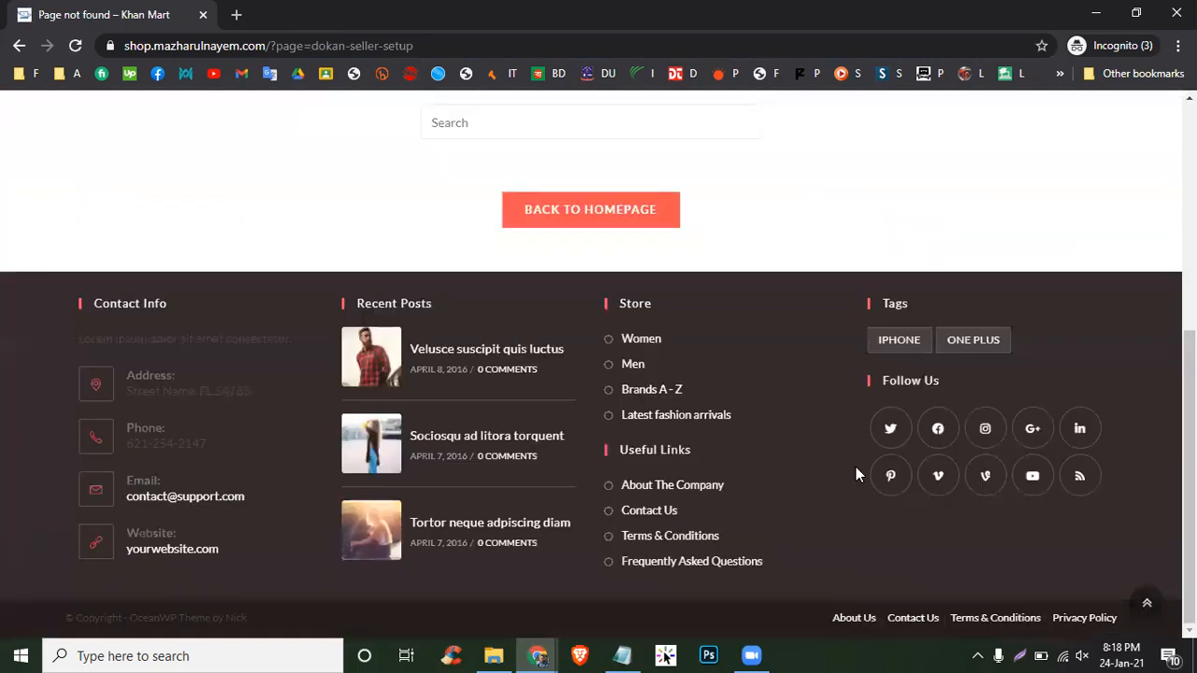
scroll(855, 474, "up", 4)
scroll(855, 474, "down", 1)
left_click(611, 463)
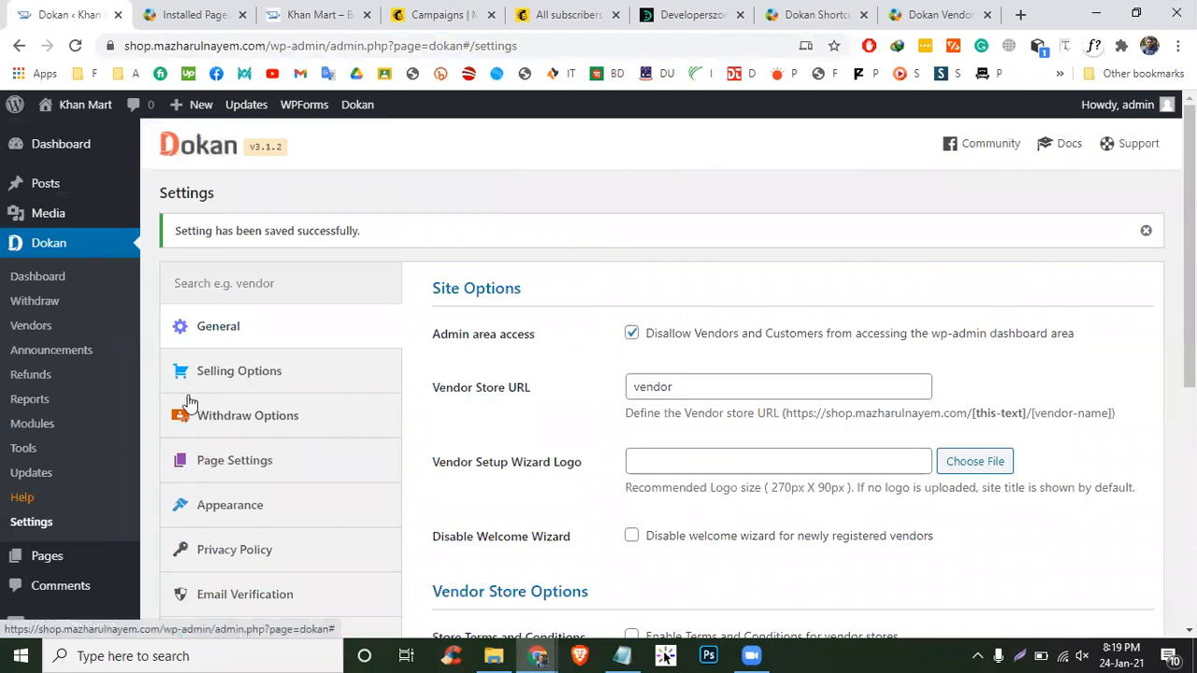
- Go to Dokan Vendors and start adding a new vendor, leaving the store banner empty
left_click(31, 325)
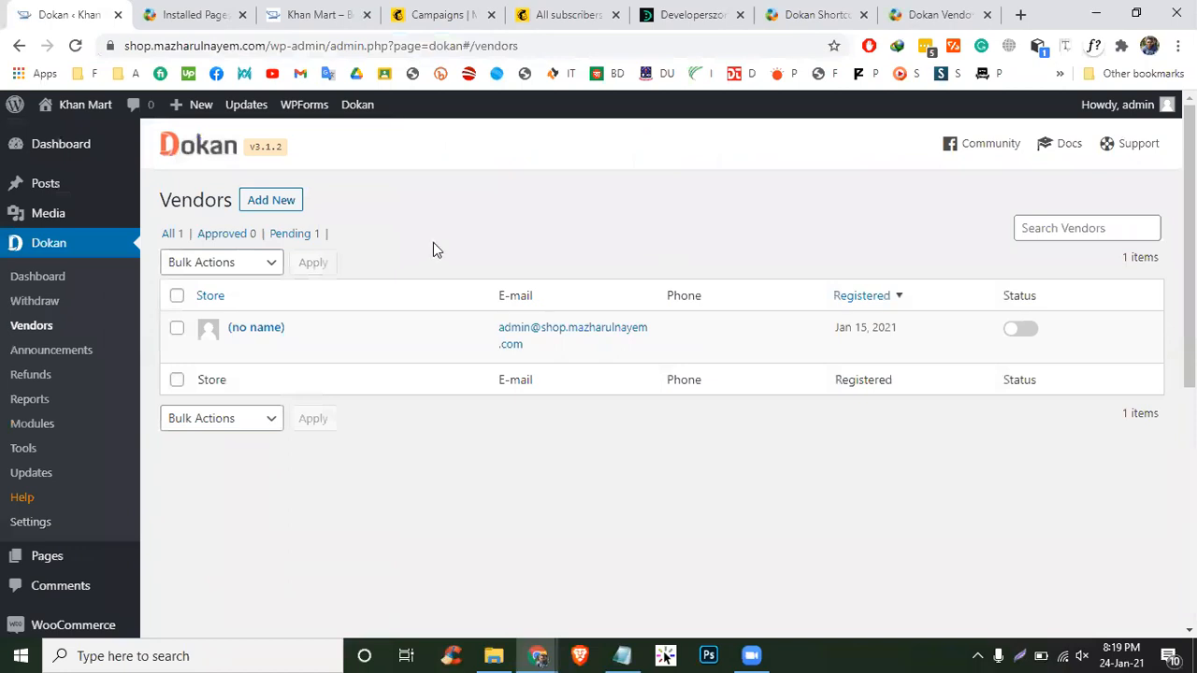
mouse_move(356, 354)
left_click(272, 200)
left_click(678, 361)
left_click(1145, 140)
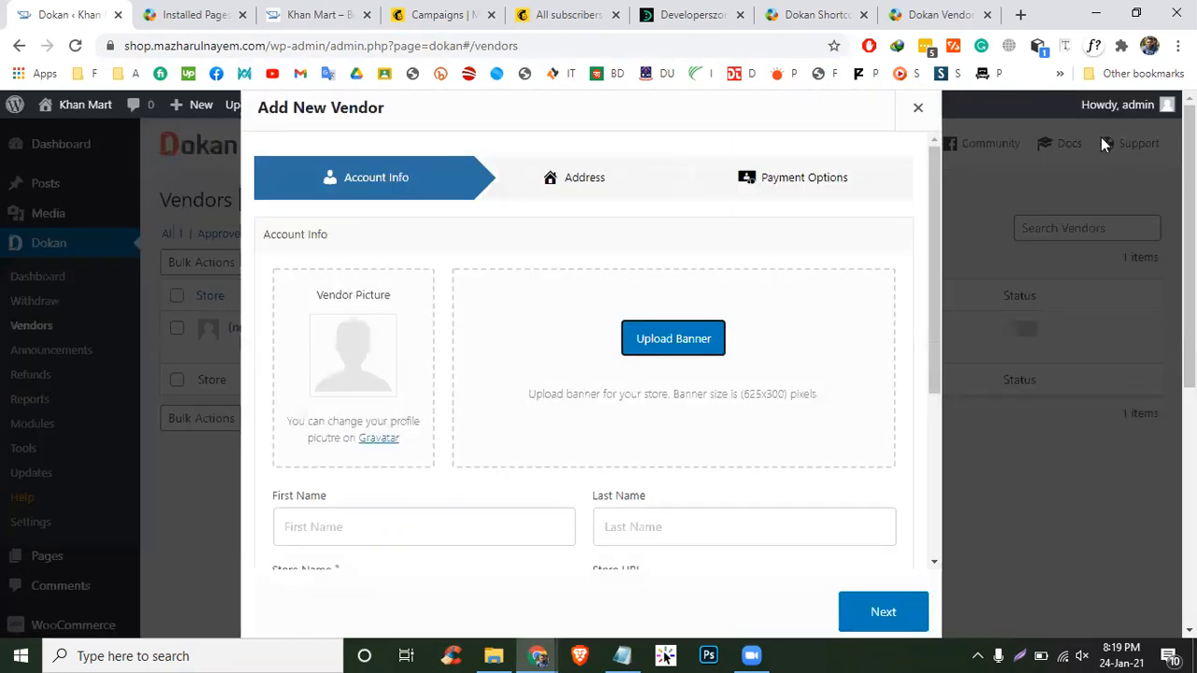
scroll(523, 458, "down", 2)
- Fill in the vendor's first and last name, store name 'newmarket', phone number and e-mail
left_click(434, 349)
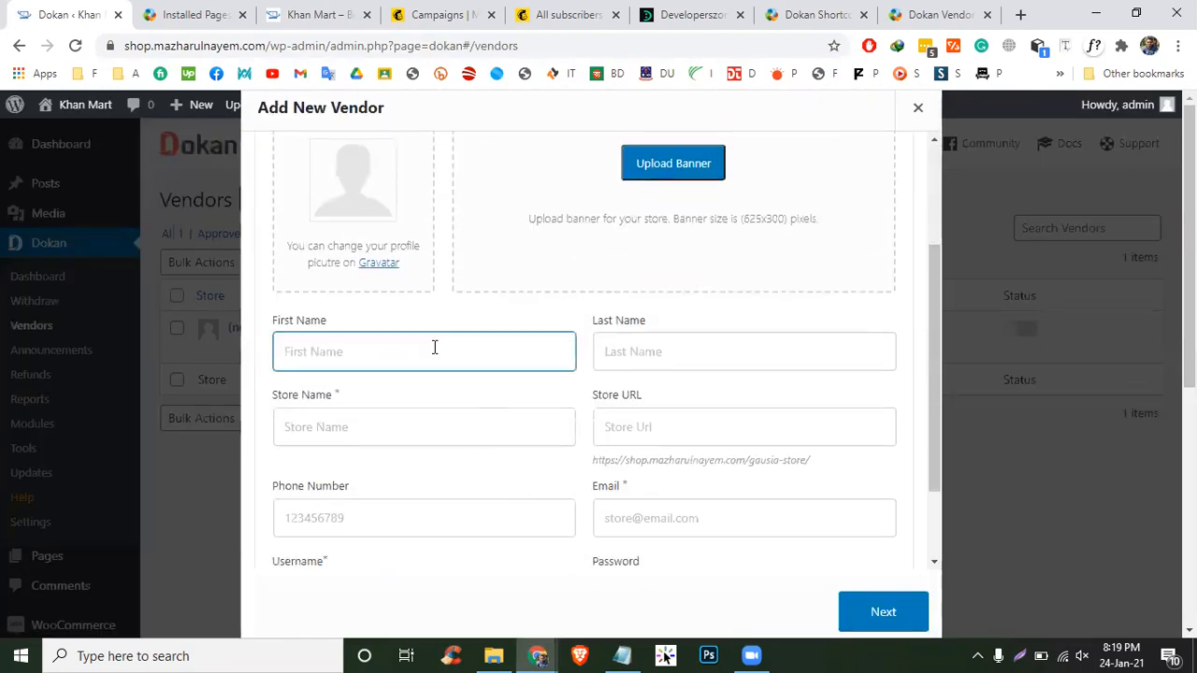
left_click(676, 348)
left_click(393, 435)
type("newmarket")
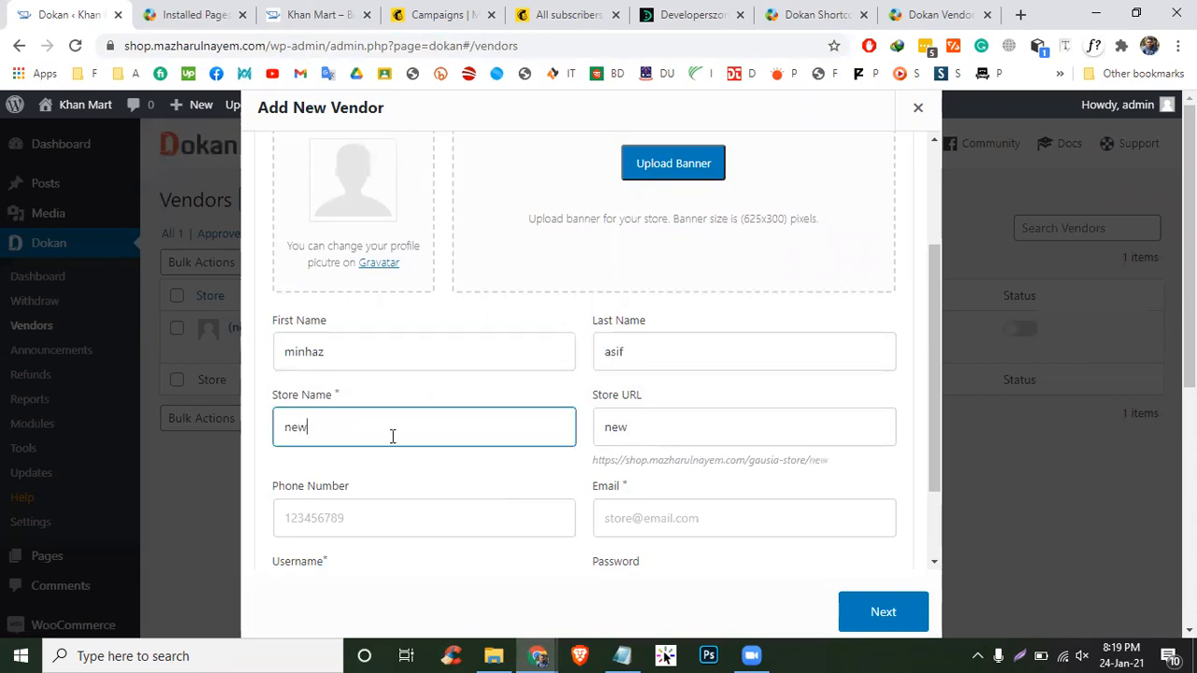
scroll(397, 435, "down", 2)
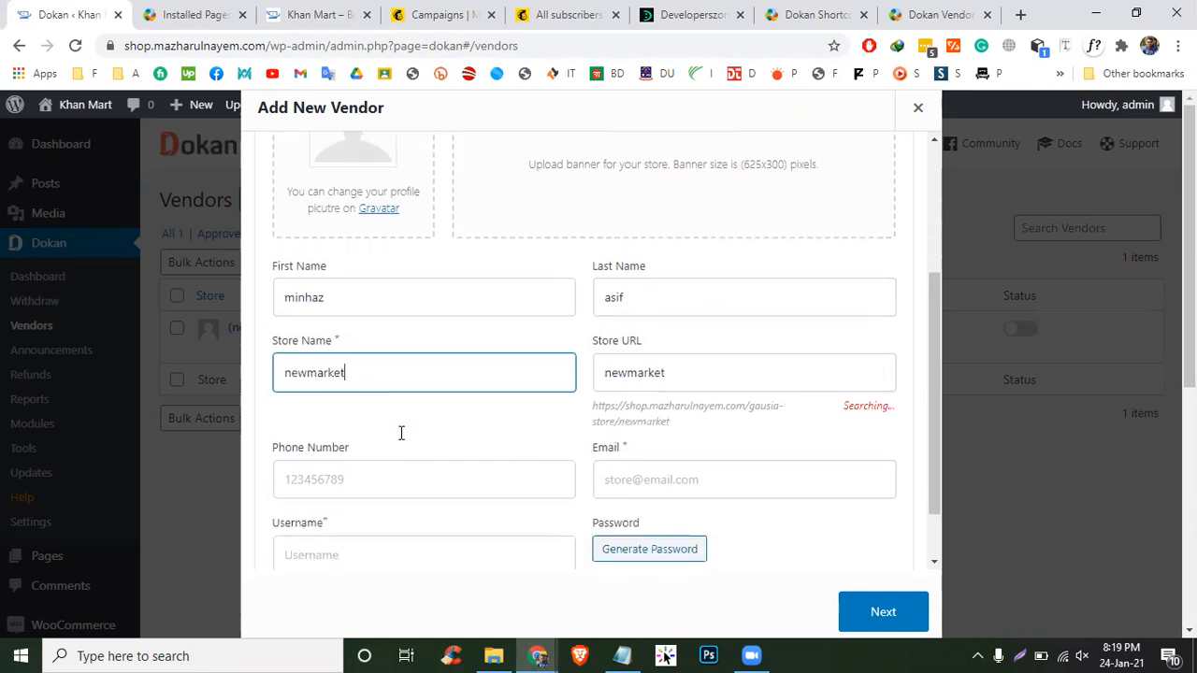
left_click(406, 406)
type("34634")
left_click(702, 395)
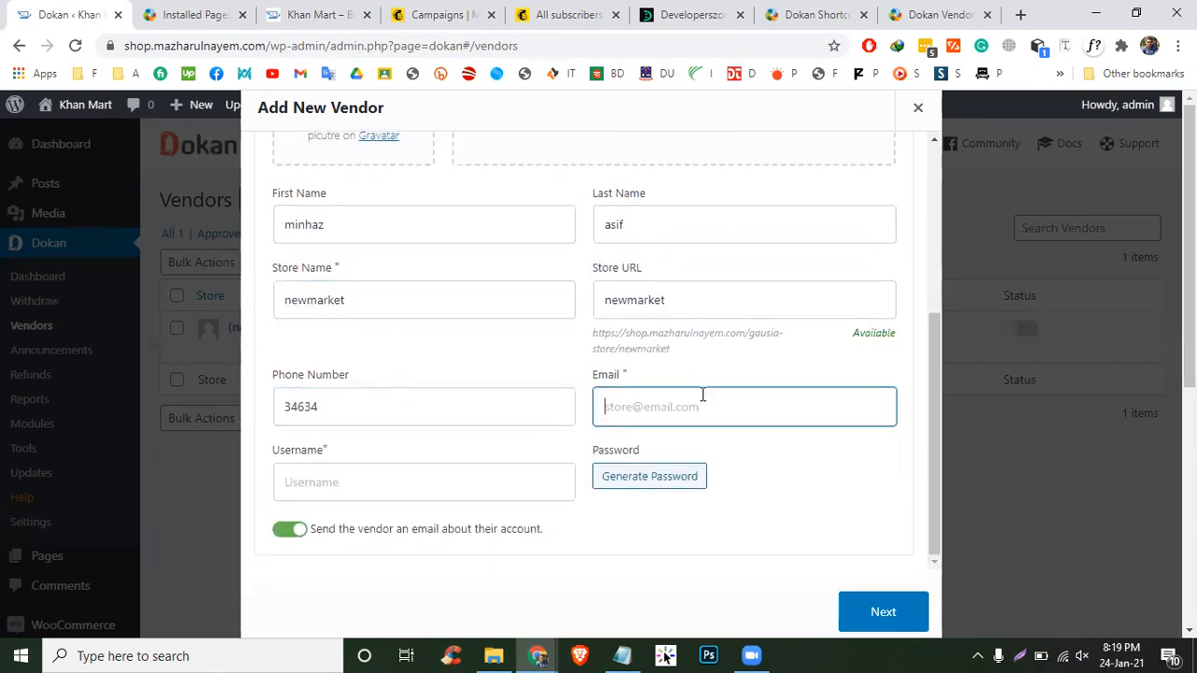
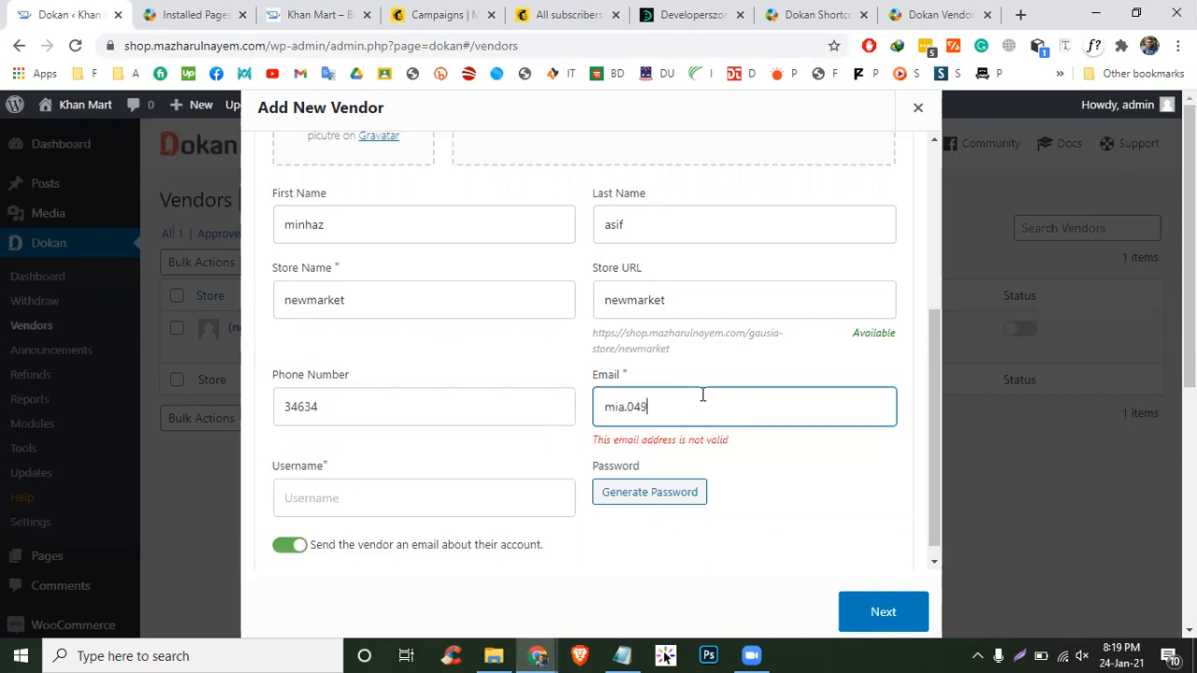
- Copy the store name 'newmarket' into Username and continue to the Address step
left_click(371, 497)
left_click(402, 313)
key("ctrl+a")
key("ctrl+c")
left_click(402, 495)
key("ctrl+v")
scroll(449, 481, "down", 1)
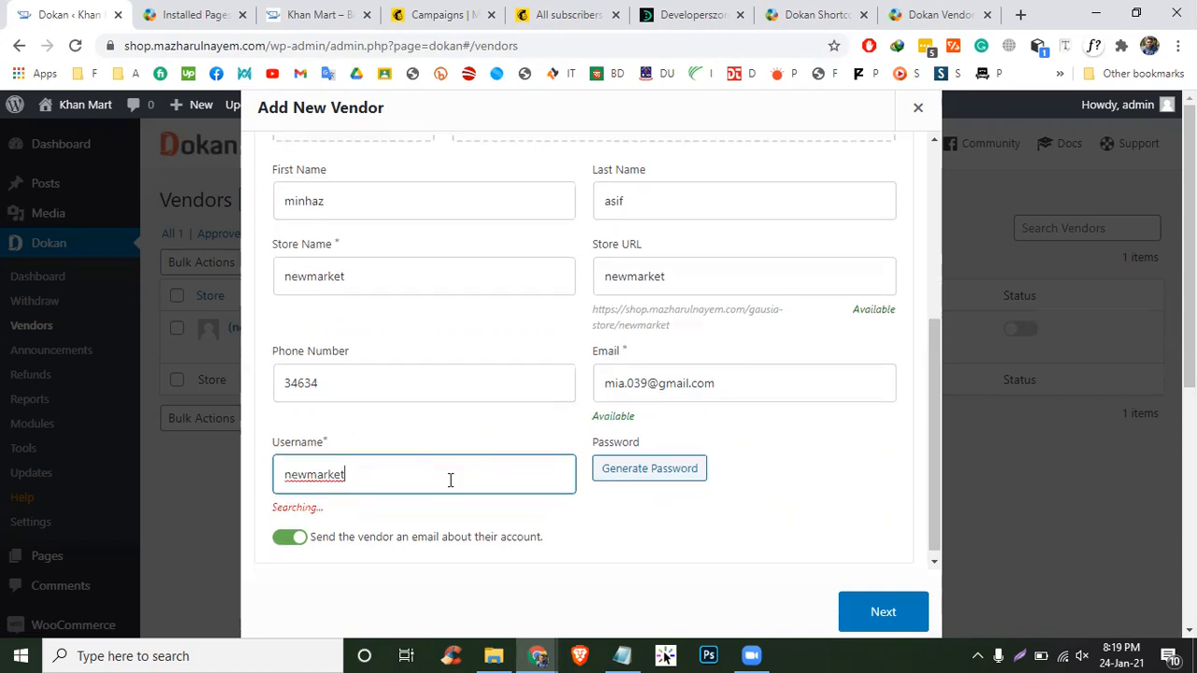
left_click(882, 611)
- Enter a placeholder first street line and the city 'dhaka'
left_click(429, 309)
type("dgdsgs")
key("Tab")
left_click(364, 385)
type("dhaka")
key("Tab")
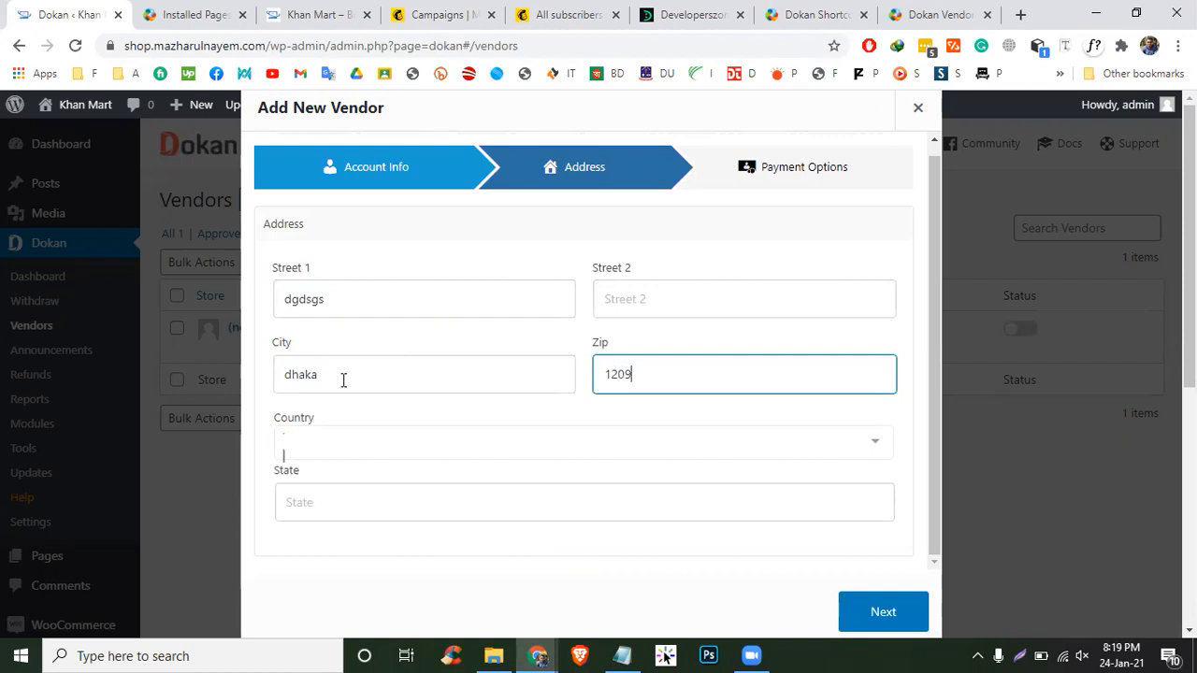
- Set the vendor's country to Bangladesh and state to Dhaka
left_click(332, 447)
type("ban")
key("Down")
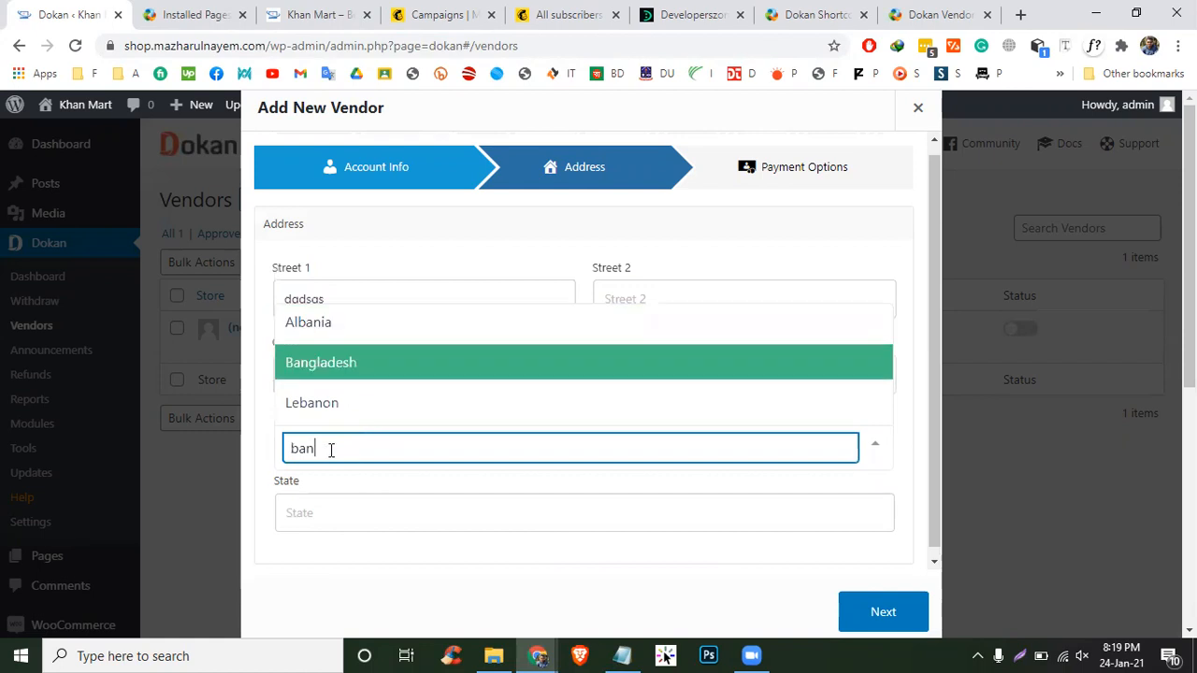
key("Return")
left_click(379, 490)
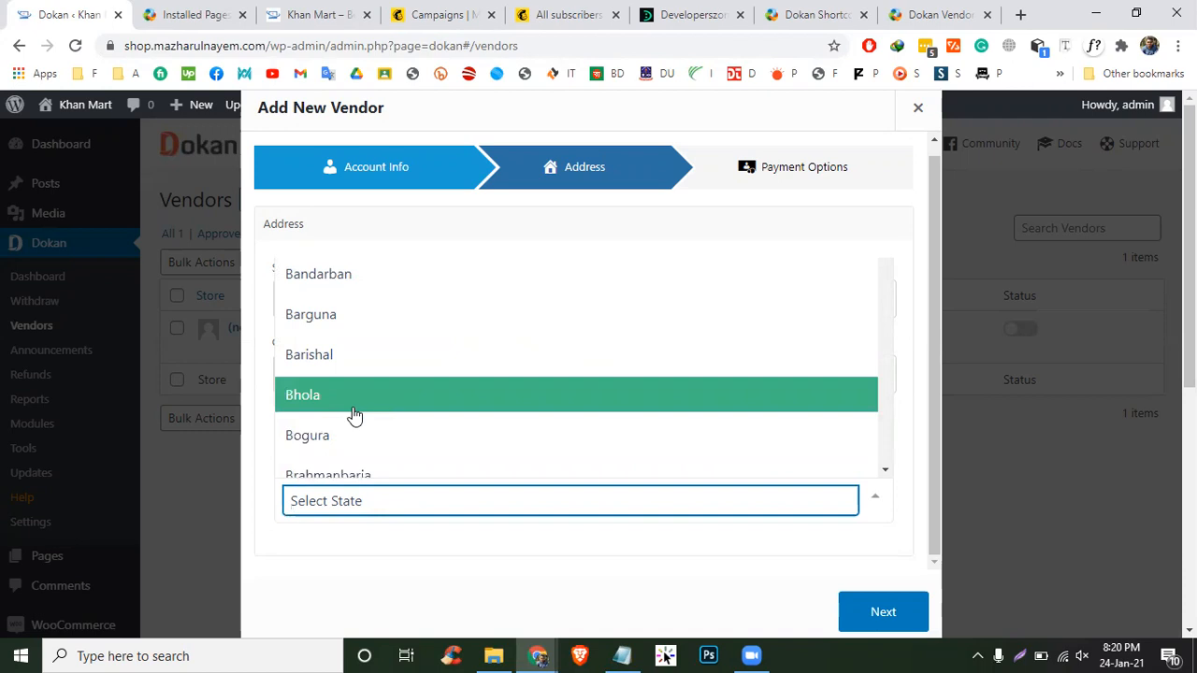
type("dha")
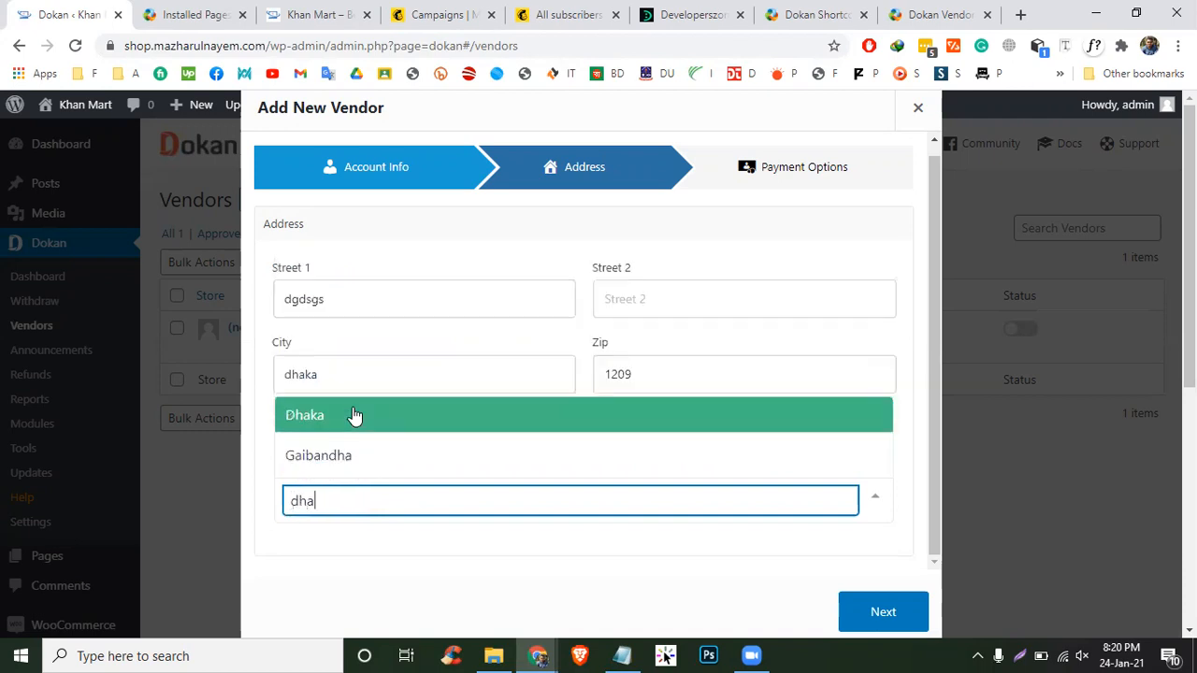
left_click(354, 415)
- Move to Payment Options and go through the bank account fields without entering values
left_click(879, 603)
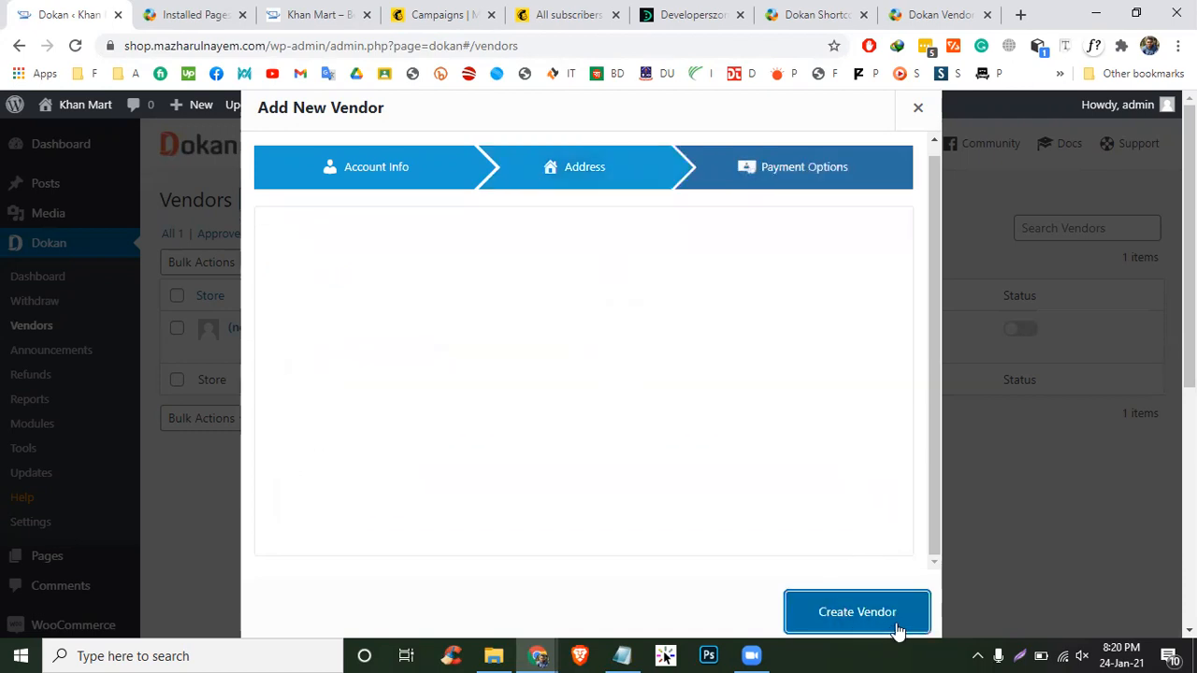
left_click(435, 301)
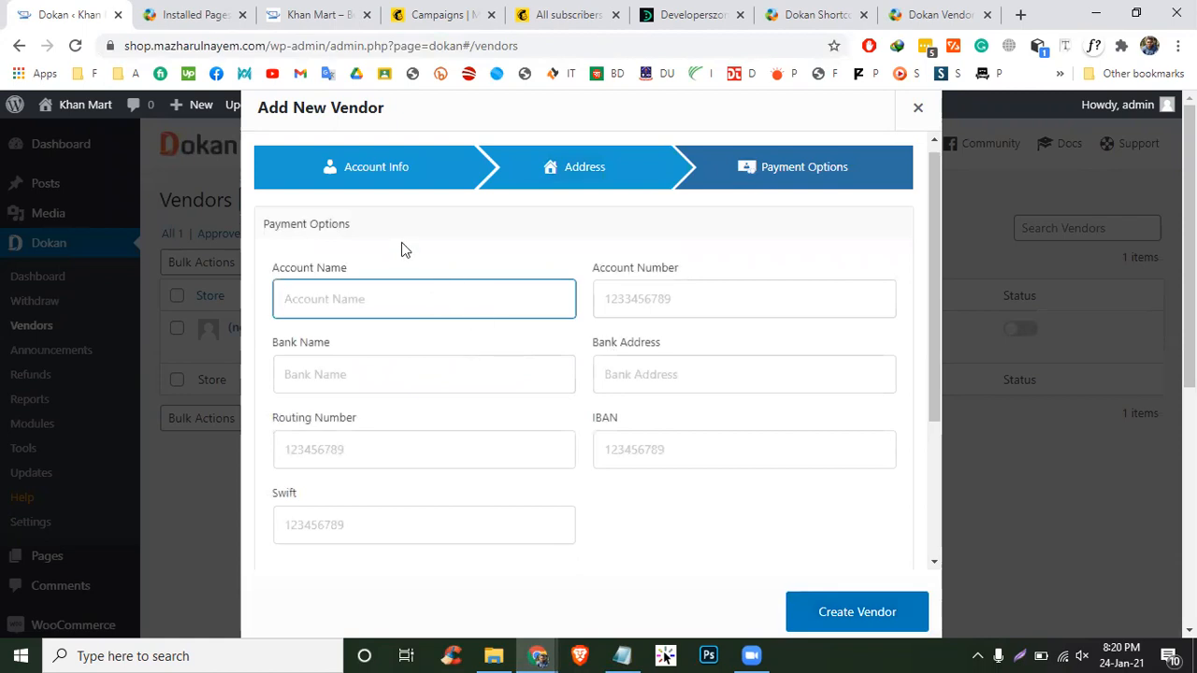
left_click(642, 536)
left_click(697, 465)
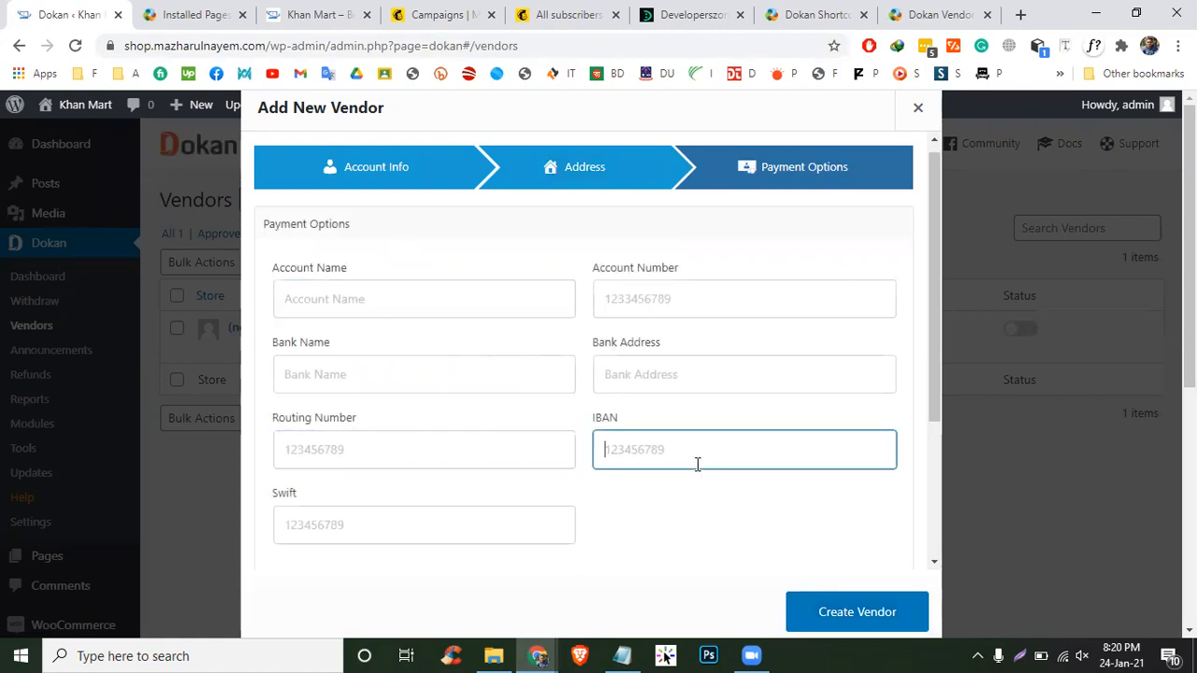
left_click(373, 279)
left_click(410, 295)
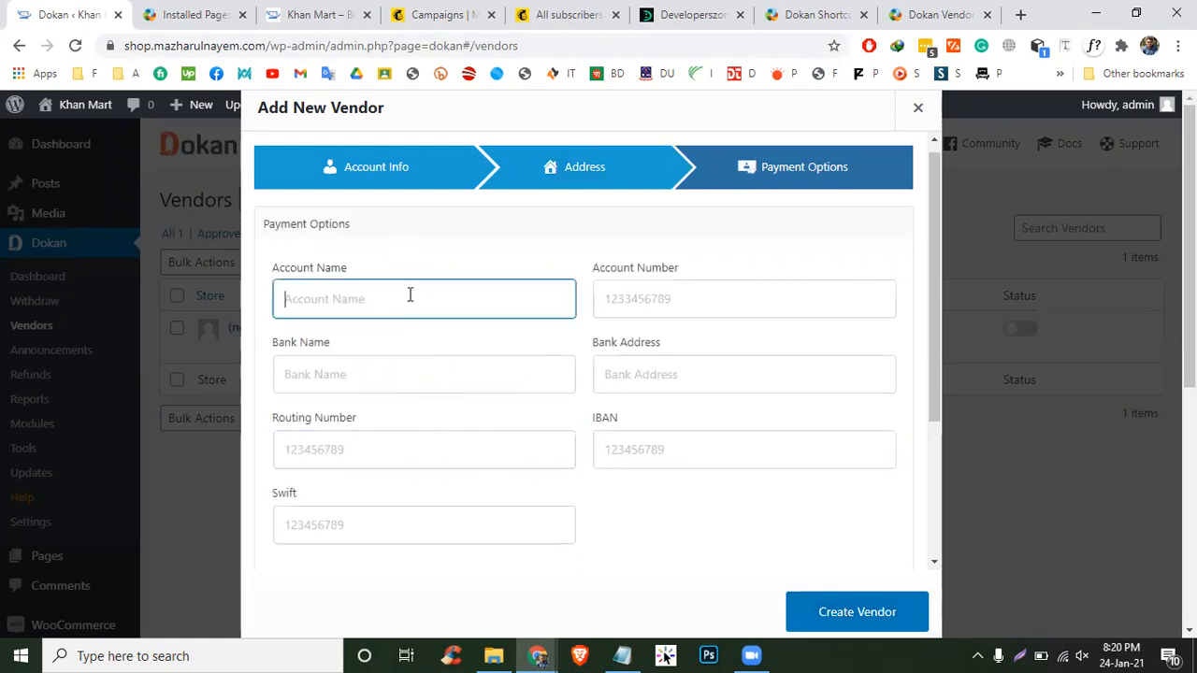
left_click(658, 315)
left_click(624, 280)
left_click(504, 308)
left_click(488, 374)
left_click(655, 373)
left_click(661, 449)
left_click(457, 439)
left_click(557, 563)
- Create the newmarket vendor, then step back to Address and return to Payment Options
left_click(832, 612)
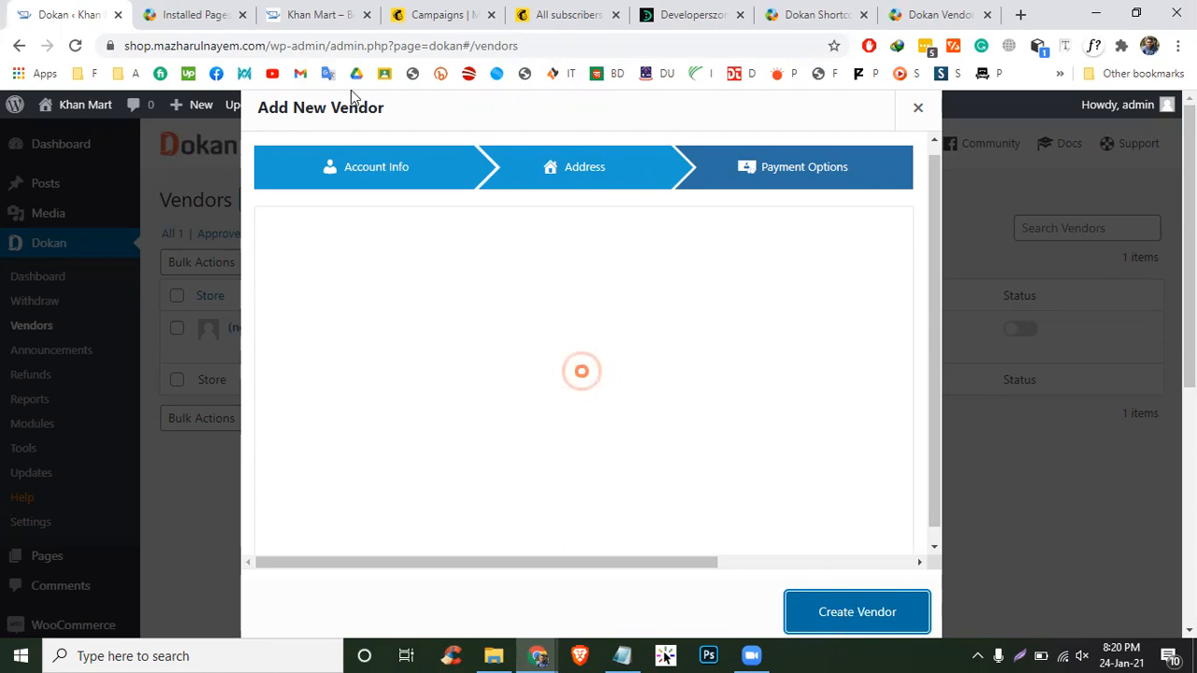
scroll(1070, 486, "down", 3)
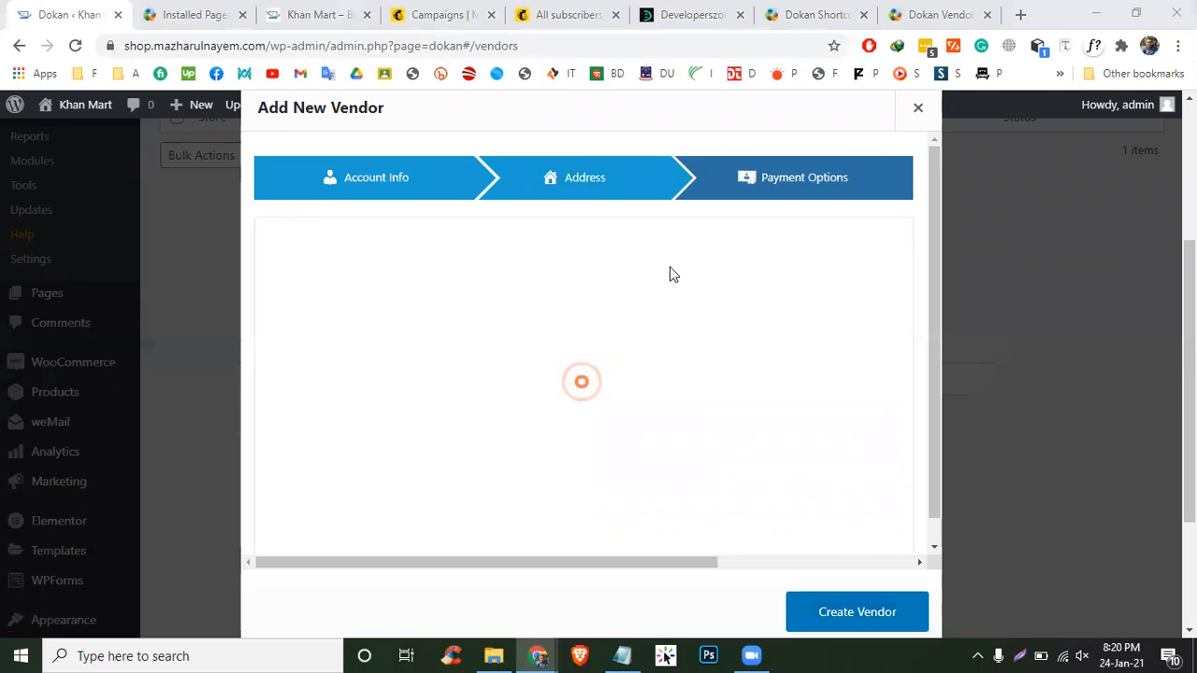
left_click(601, 179)
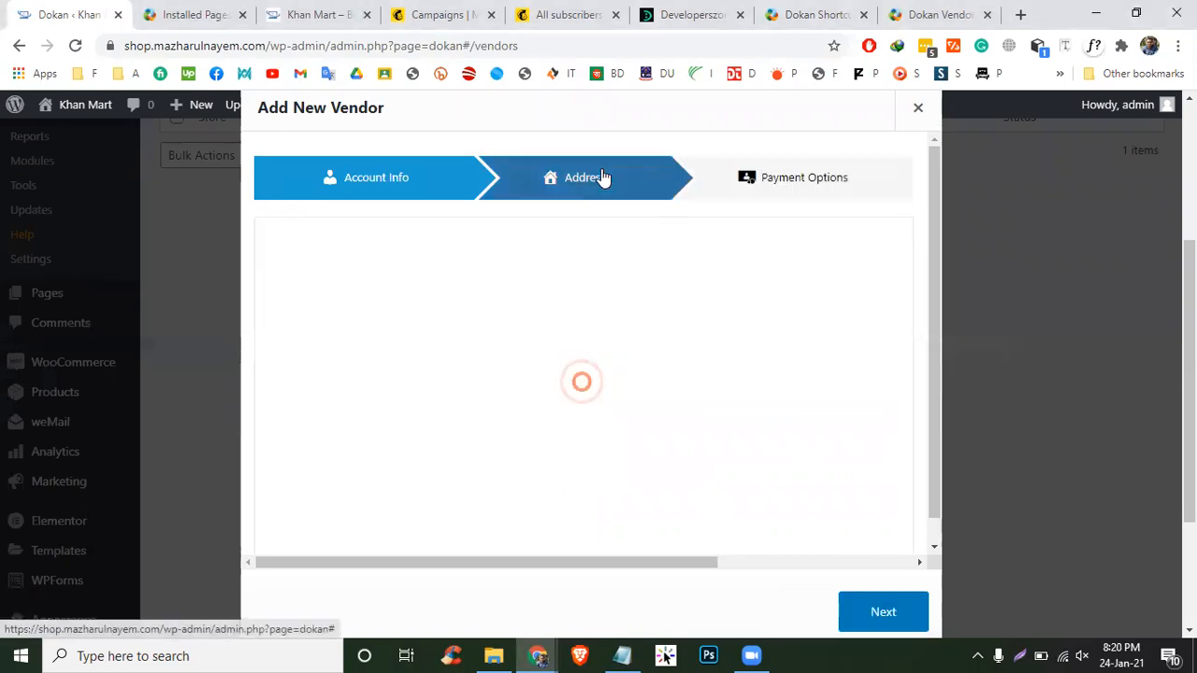
left_click(756, 203)
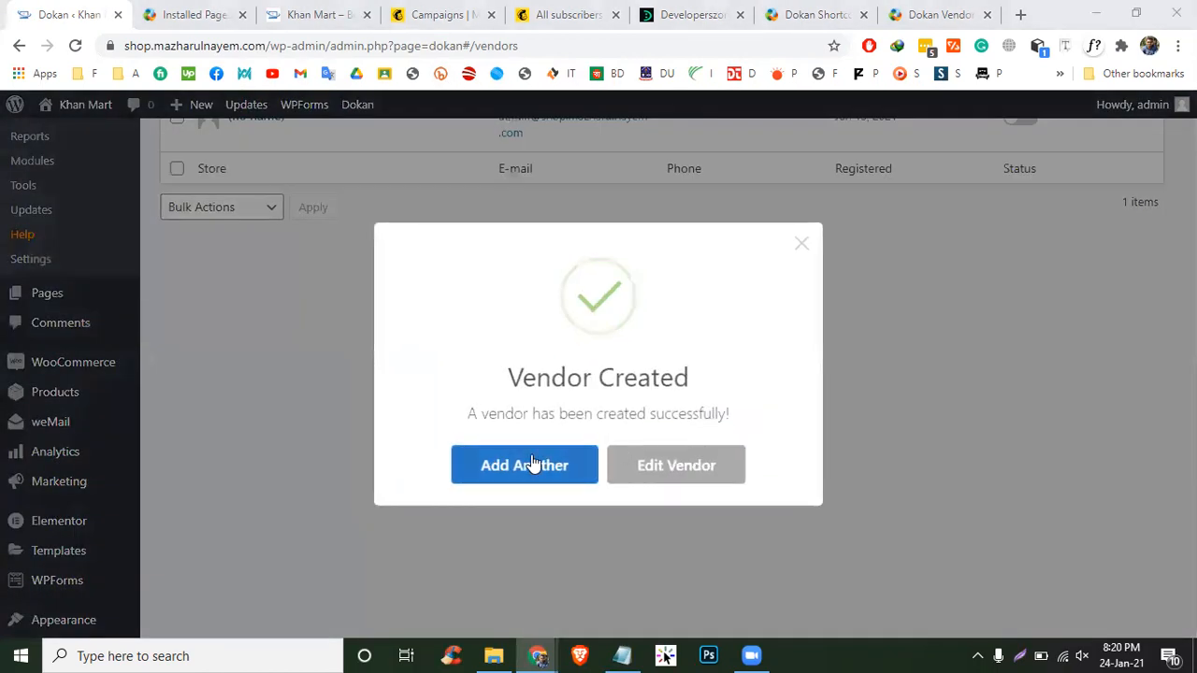
- Dismiss the vendor-created confirmation and open newmarket's products in a new tab
left_click(934, 436)
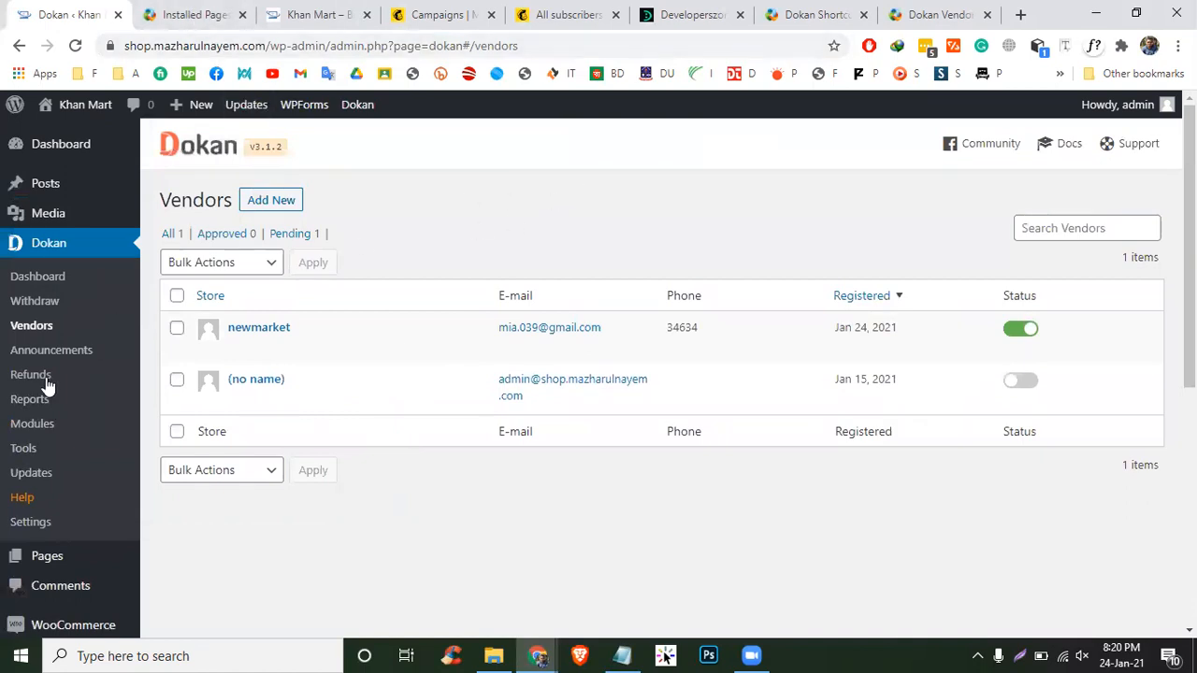
scroll(93, 355, "down", 5)
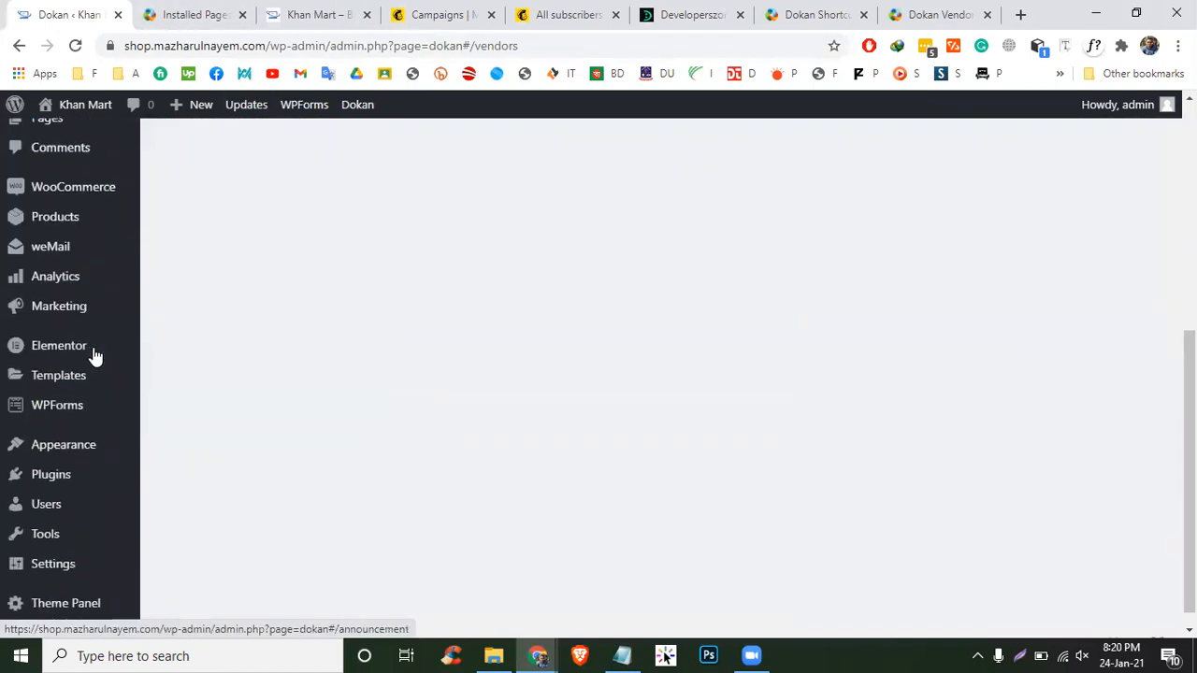
scroll(158, 312, "up", 2)
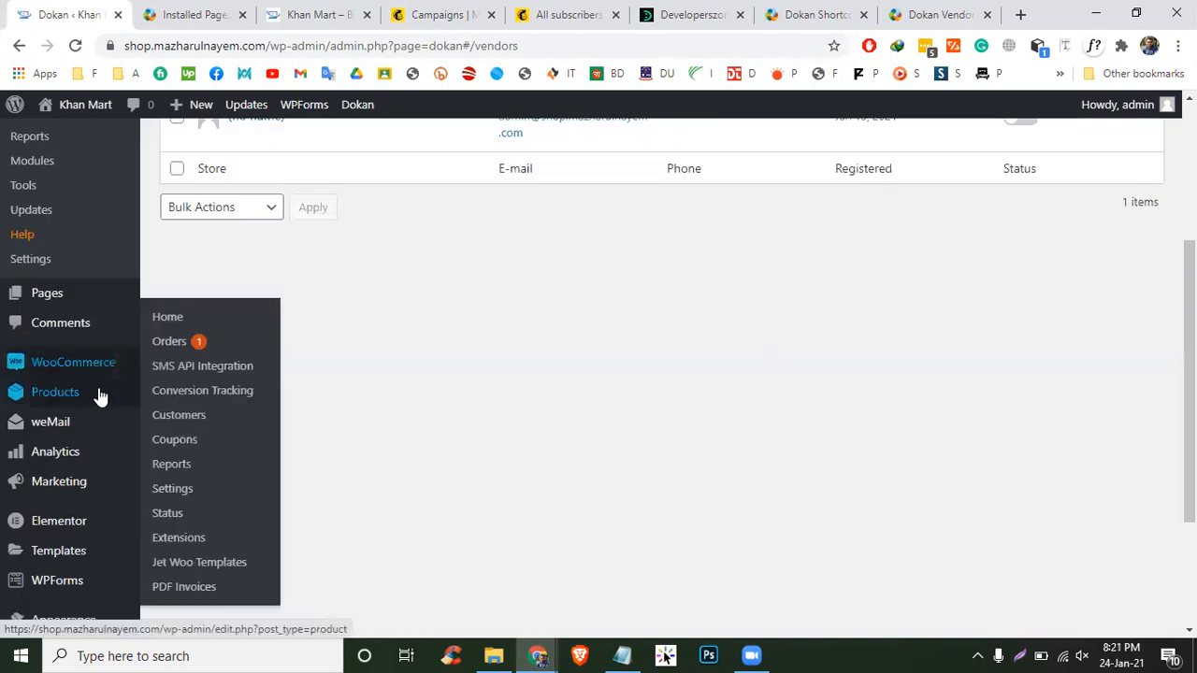
scroll(440, 379, "up", 3)
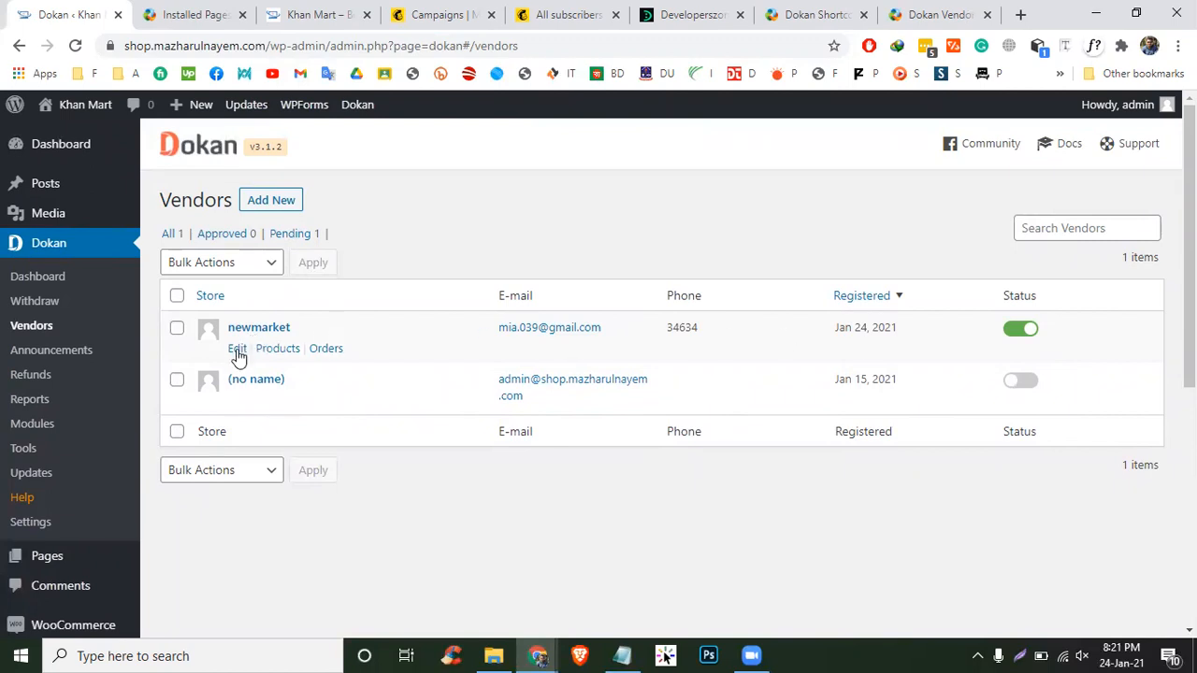
right_click(277, 353)
left_click(318, 363)
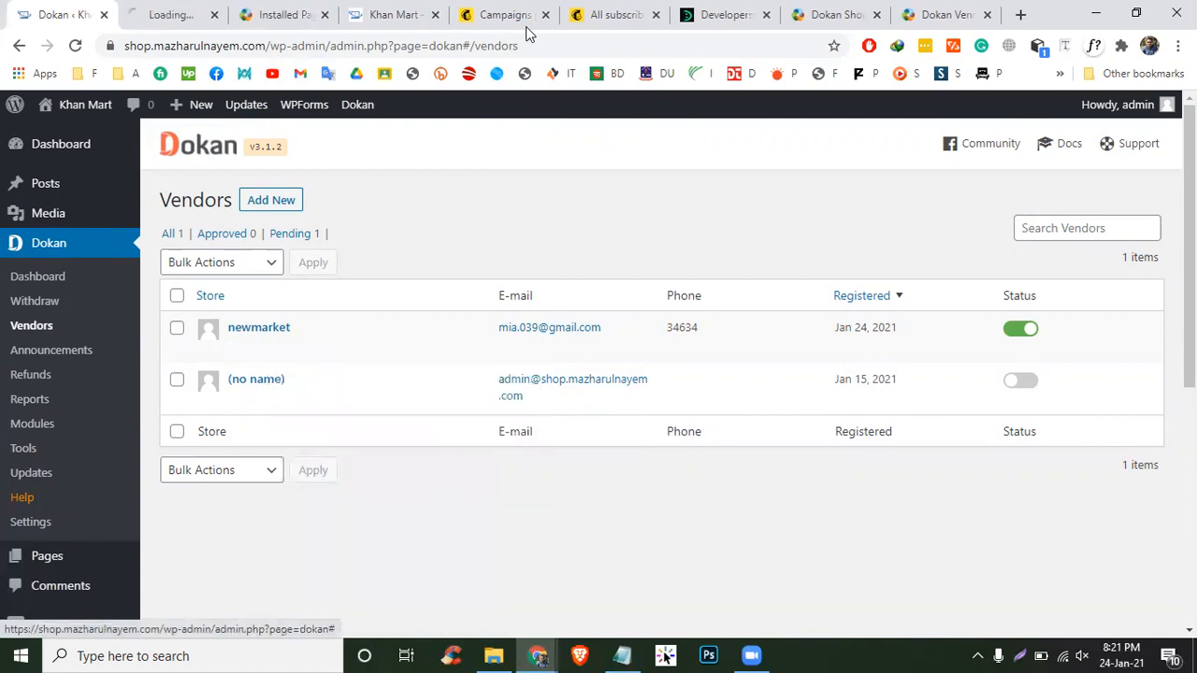
left_click(177, 11)
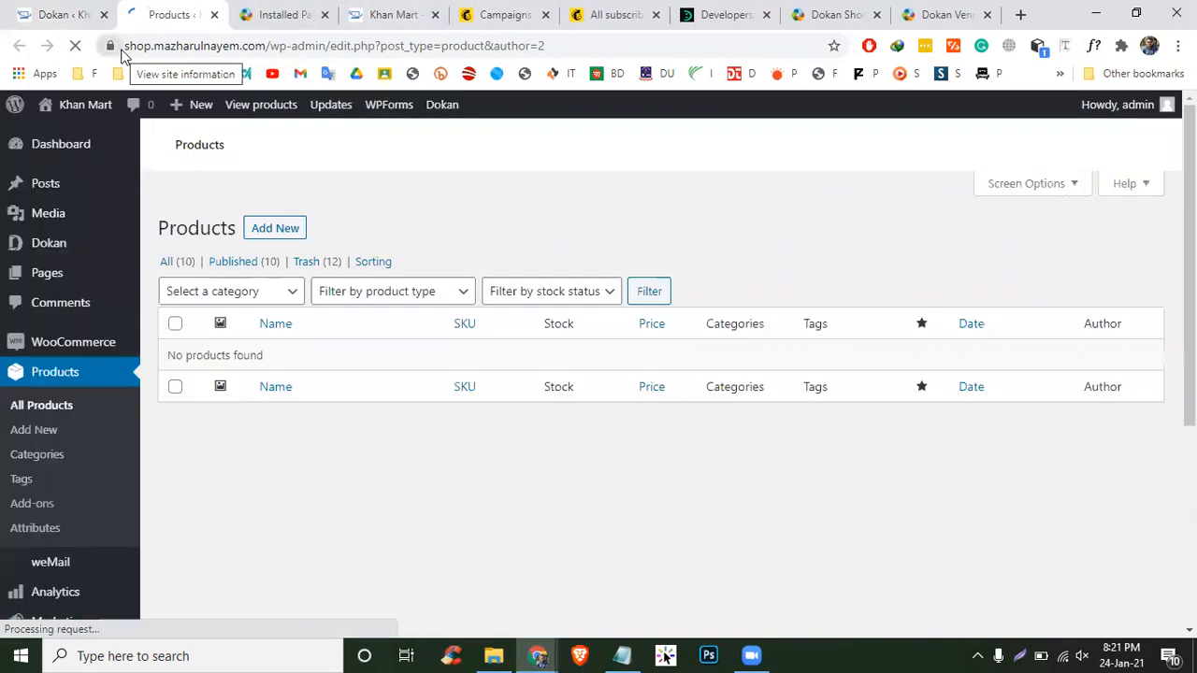
left_click(65, 14)
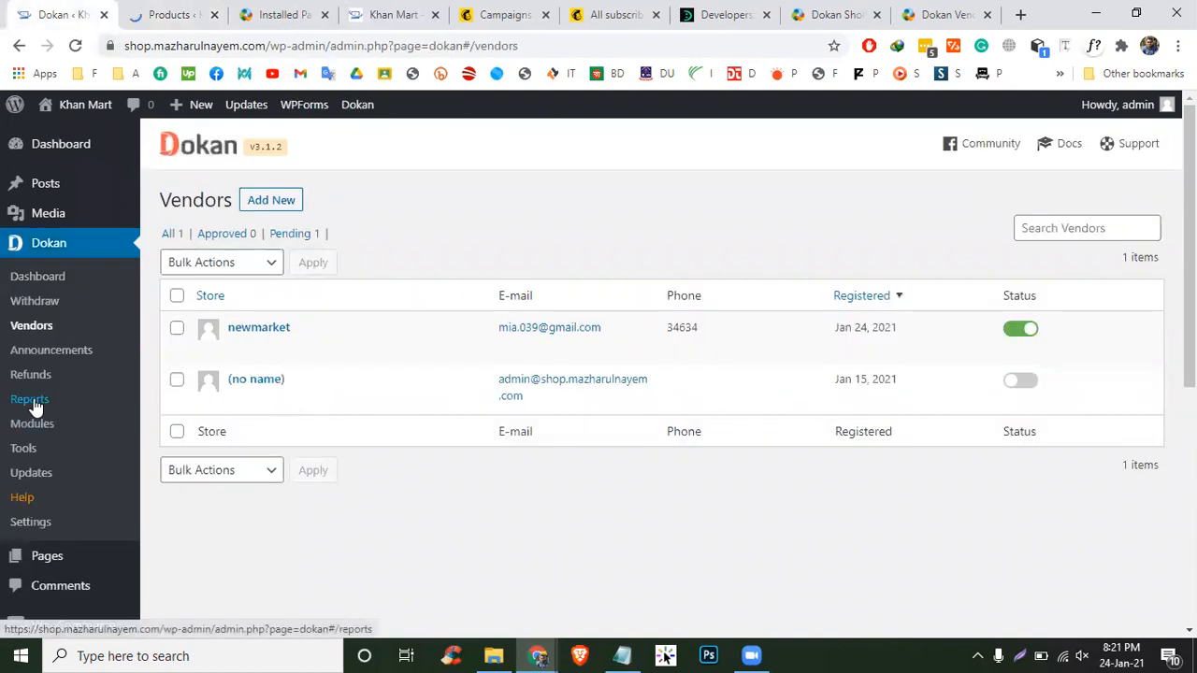
- Open Pages > All Pages and bring up link options for the Dokan Dashboard menu item
scroll(18, 309, "down", 4)
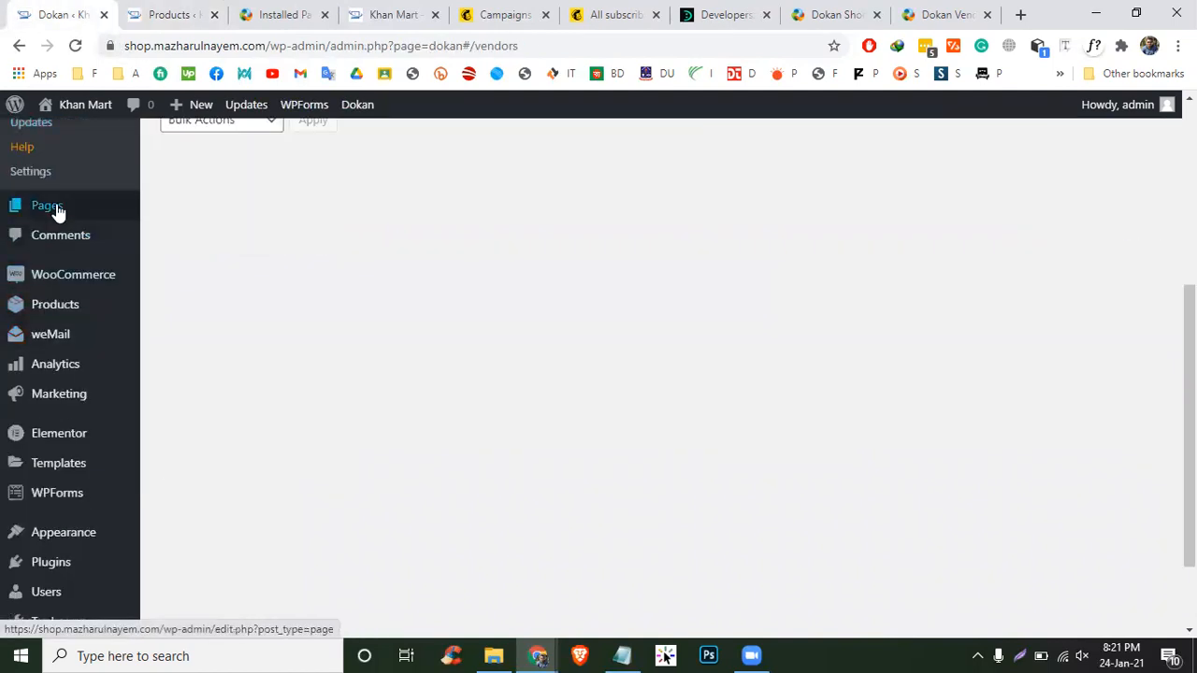
mouse_move(53, 208)
left_click(207, 216)
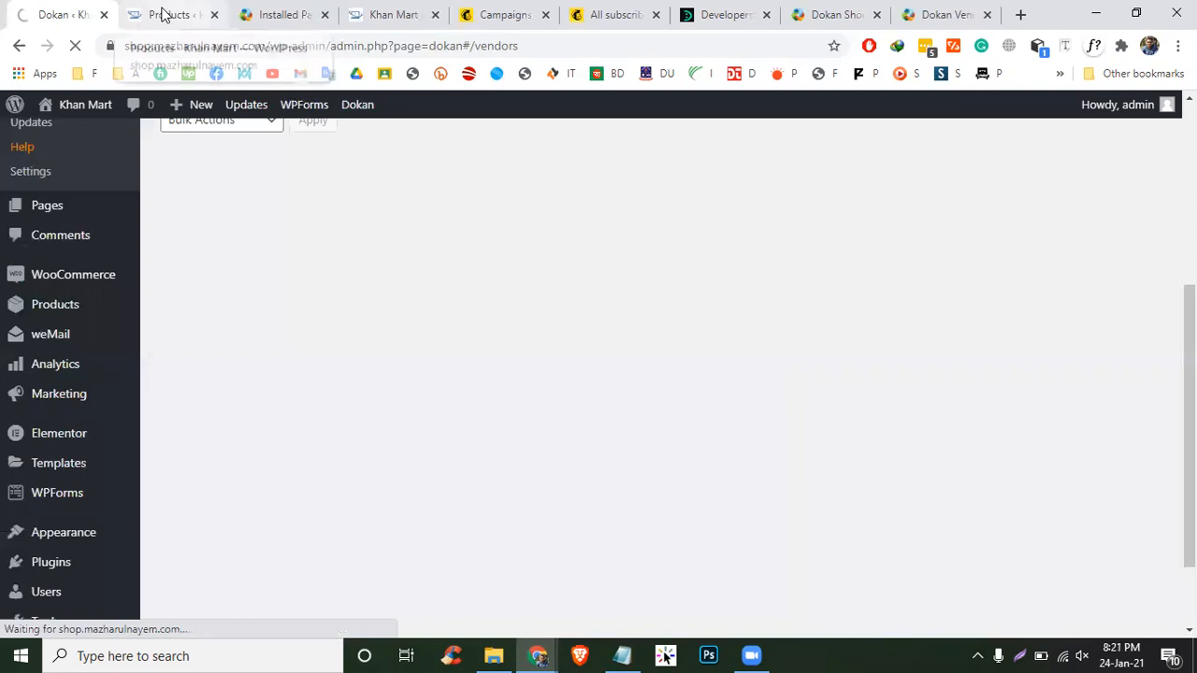
scroll(292, 224, "up", 1)
scroll(292, 224, "up", 1)
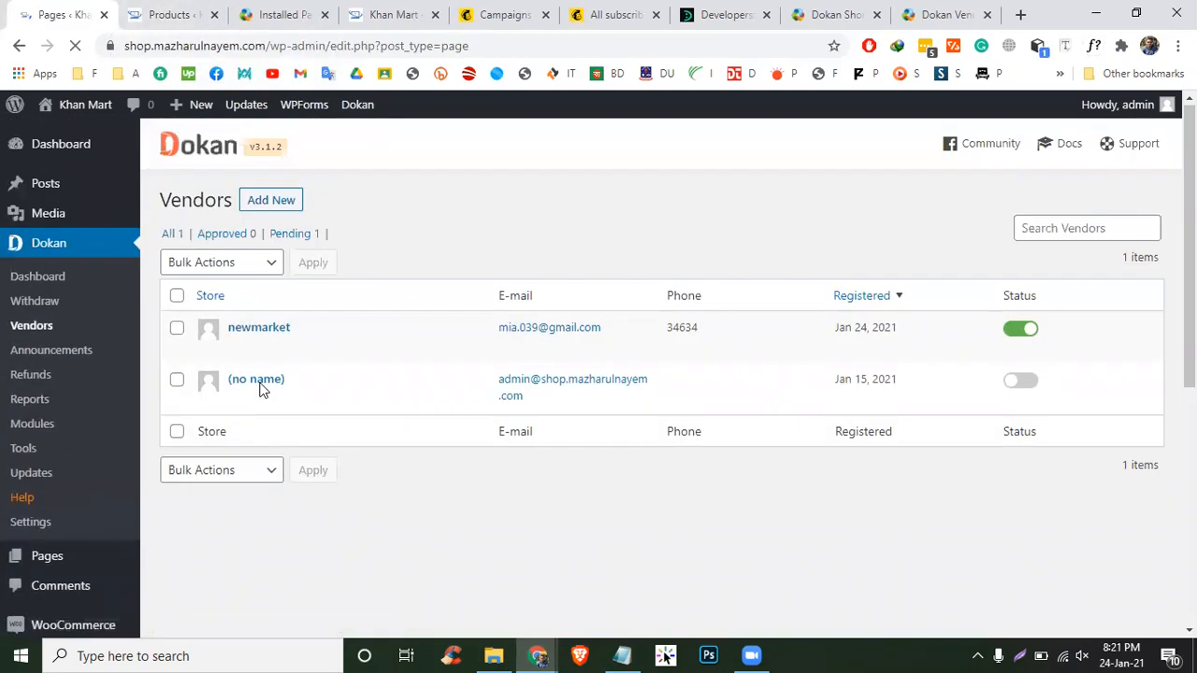
scroll(571, 318, "down", 6)
scroll(337, 318, "up", 4)
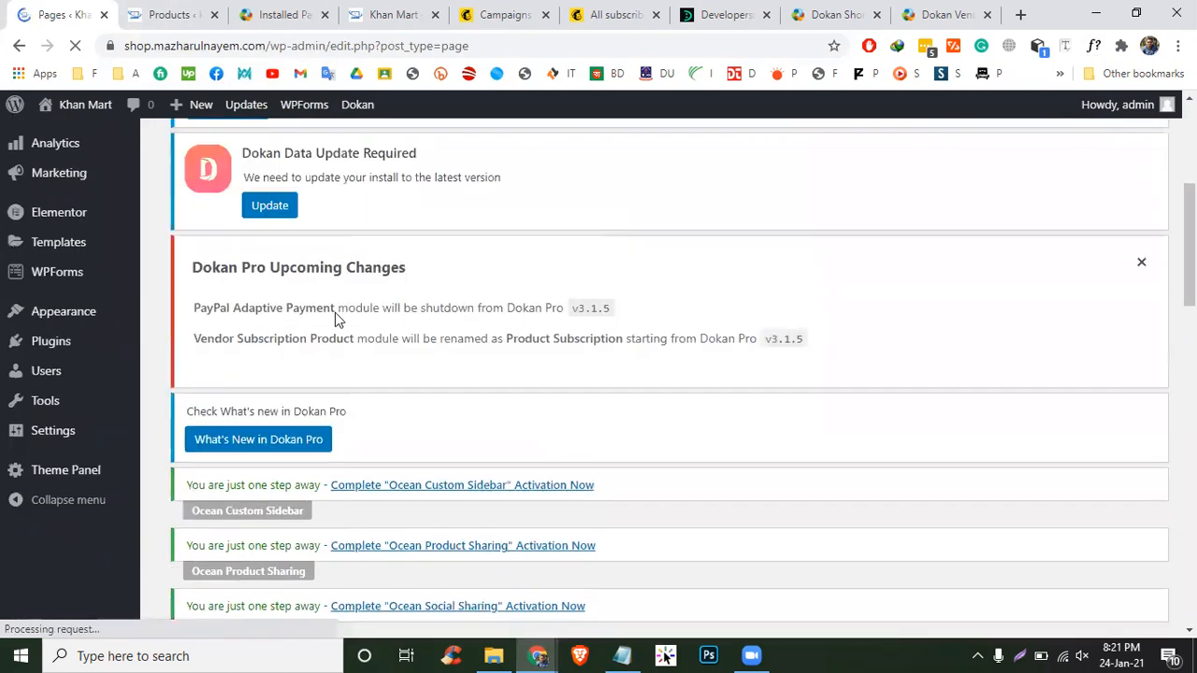
scroll(24, 284, "up", 2)
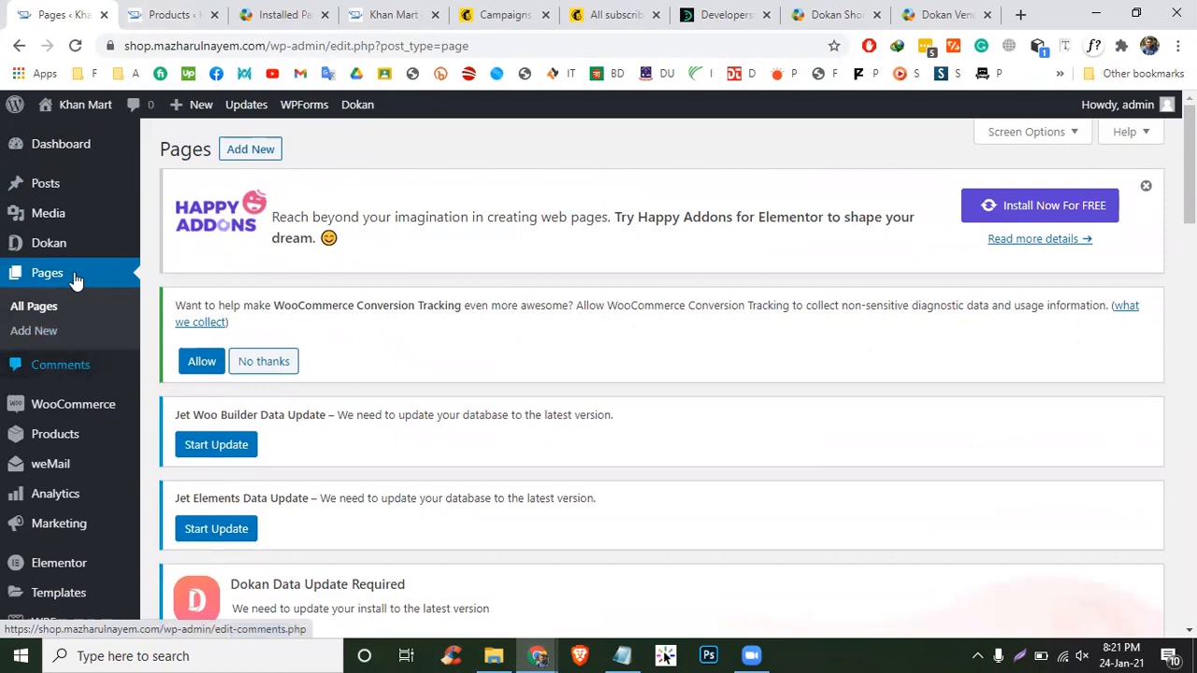
mouse_move(81, 245)
right_click(195, 251)
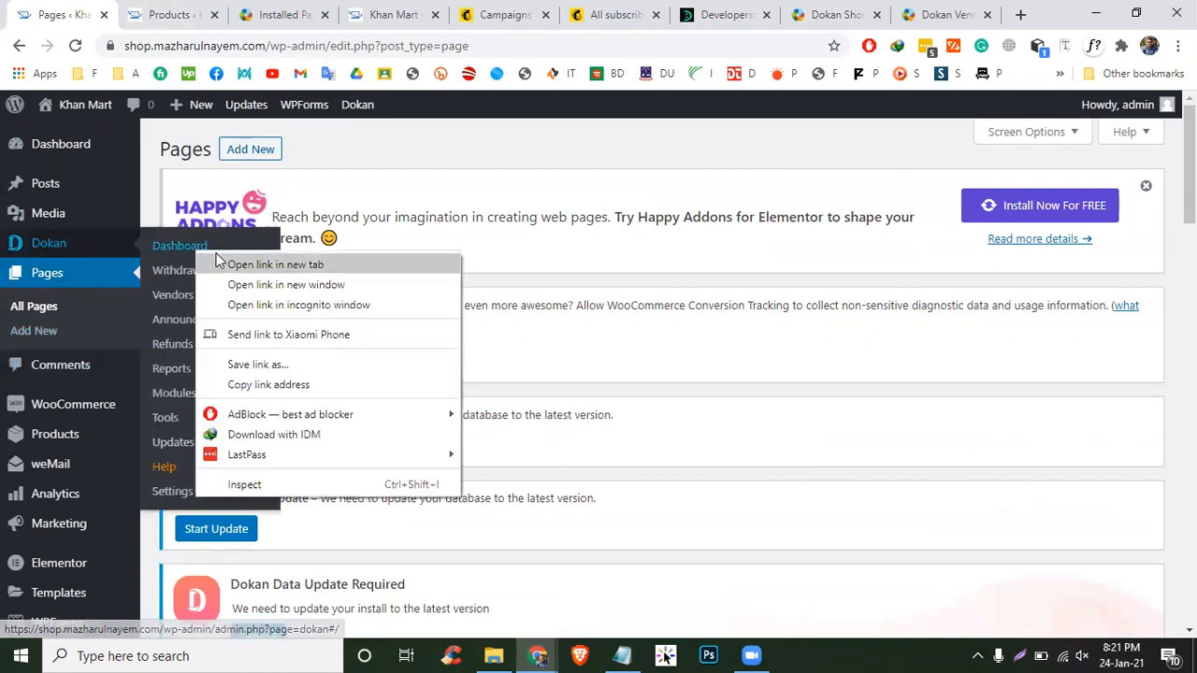
- Open the Dokan admin dashboard in a new tab and look through it
left_click(216, 260)
left_click(240, 9)
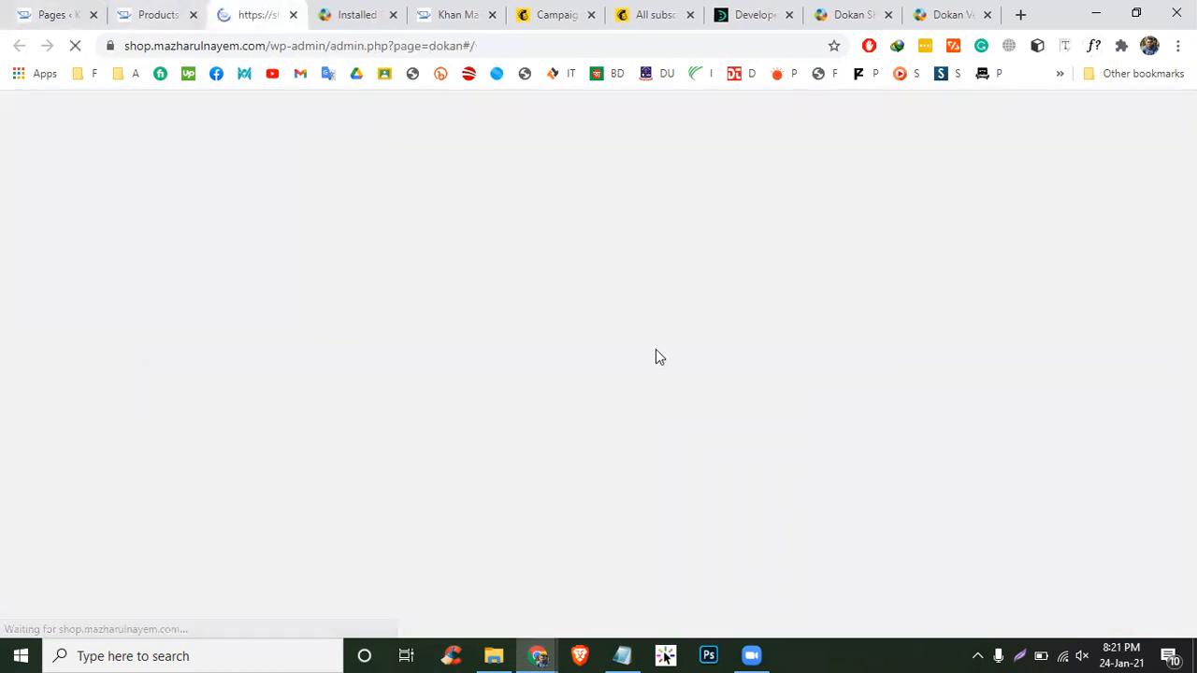
scroll(679, 351, "down", 7)
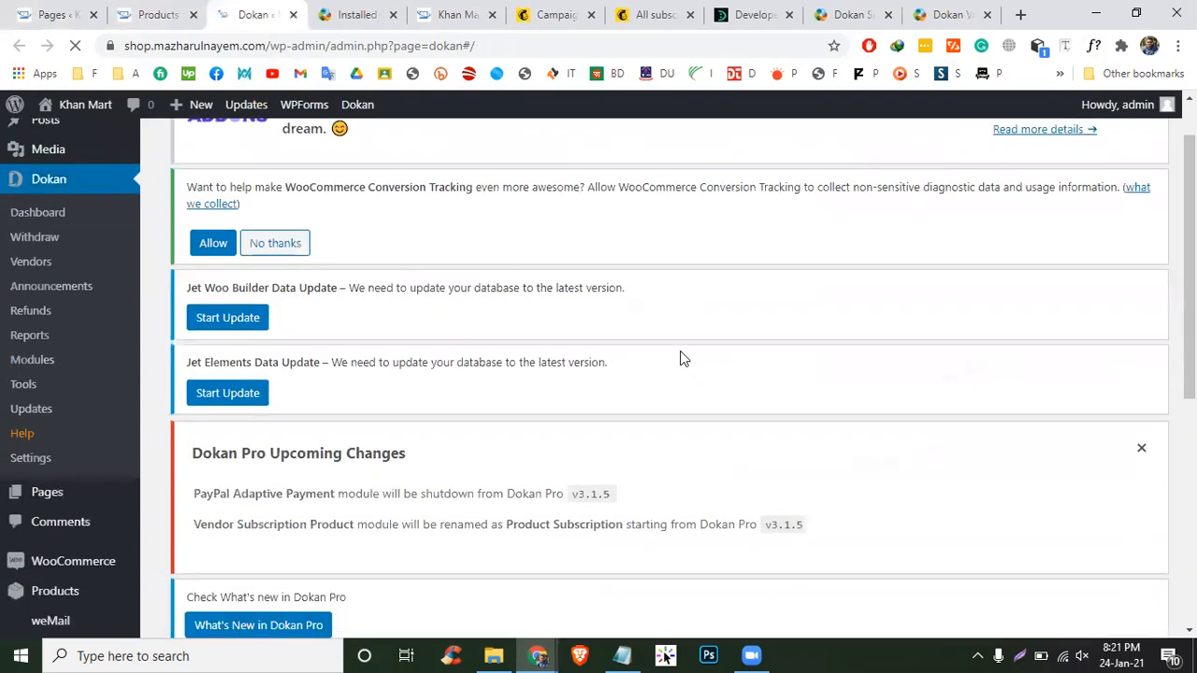
scroll(680, 350, "down", 2)
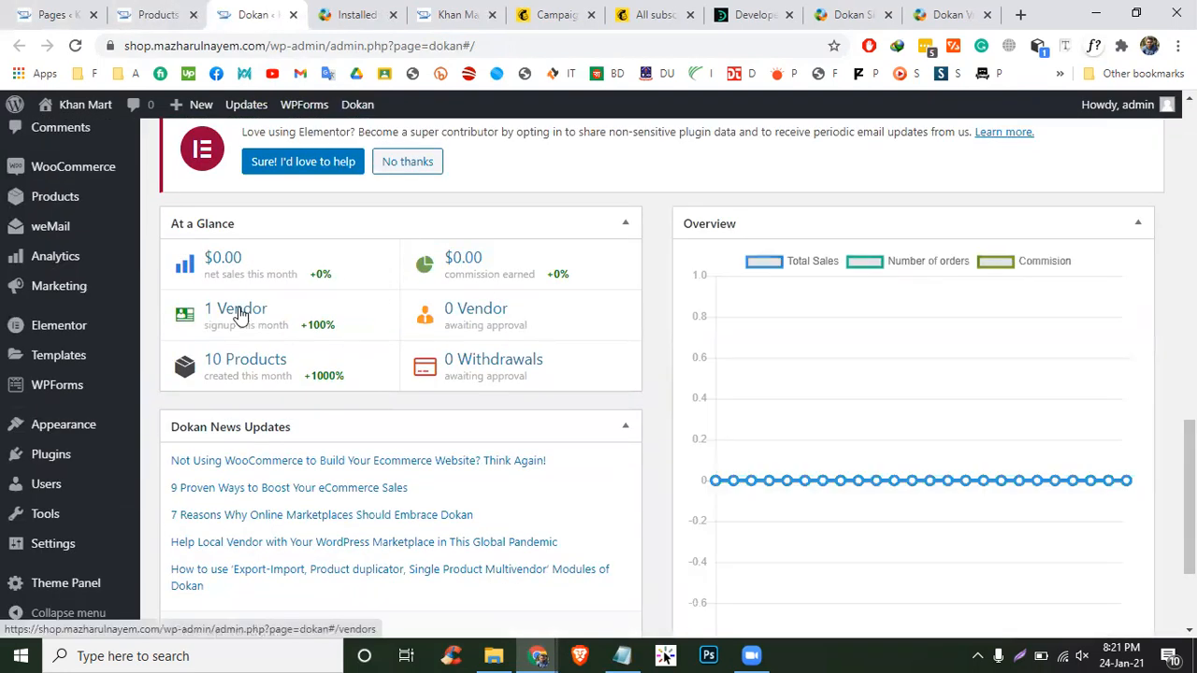
scroll(702, 383, "down", 2)
scroll(702, 383, "up", 7)
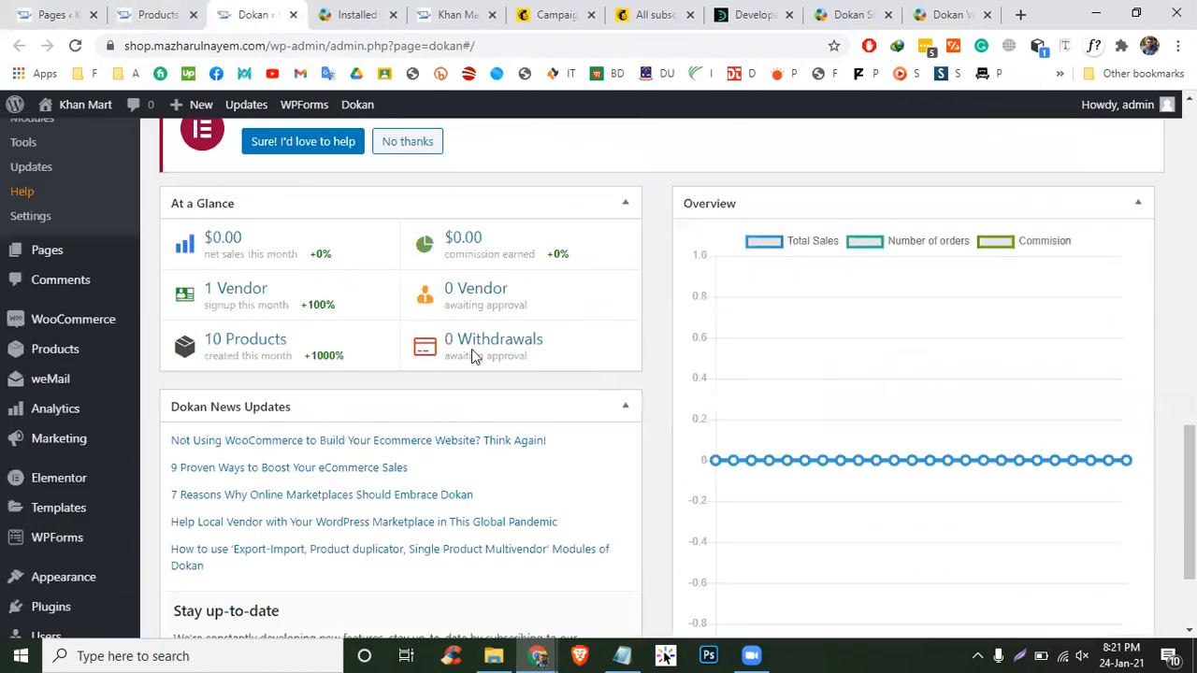
- Return to the products admin tab and go to Pages > All Pages
left_click(154, 14)
scroll(495, 426, "down", 8)
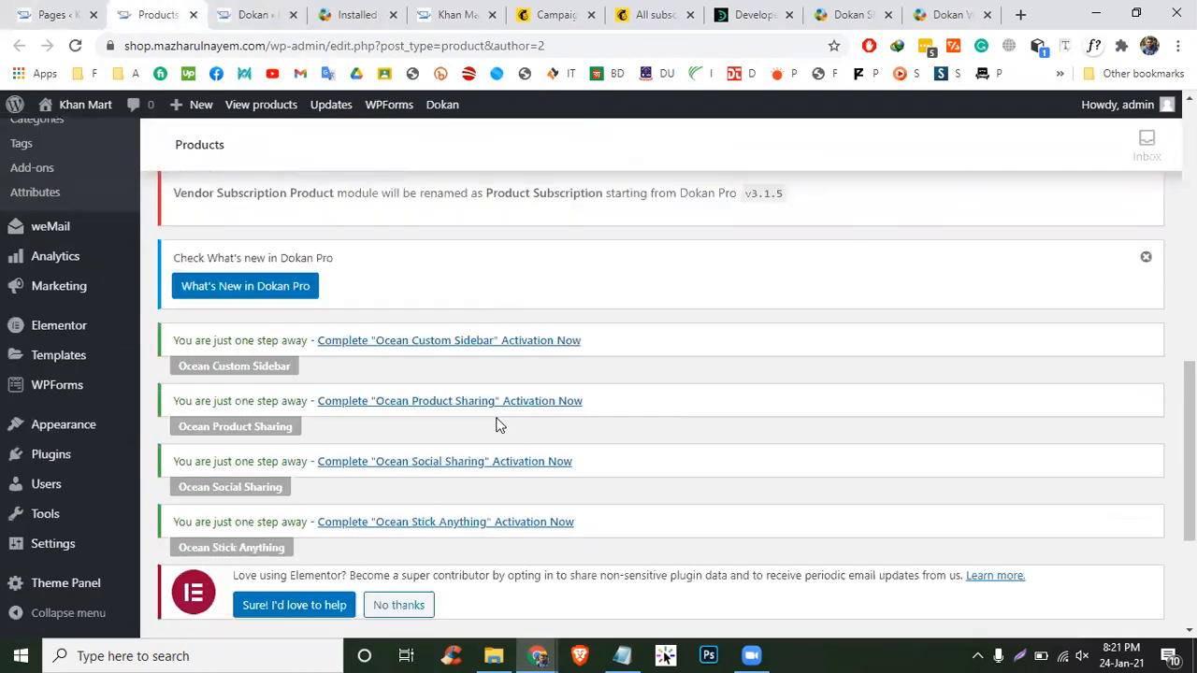
scroll(140, 301, "up", 4)
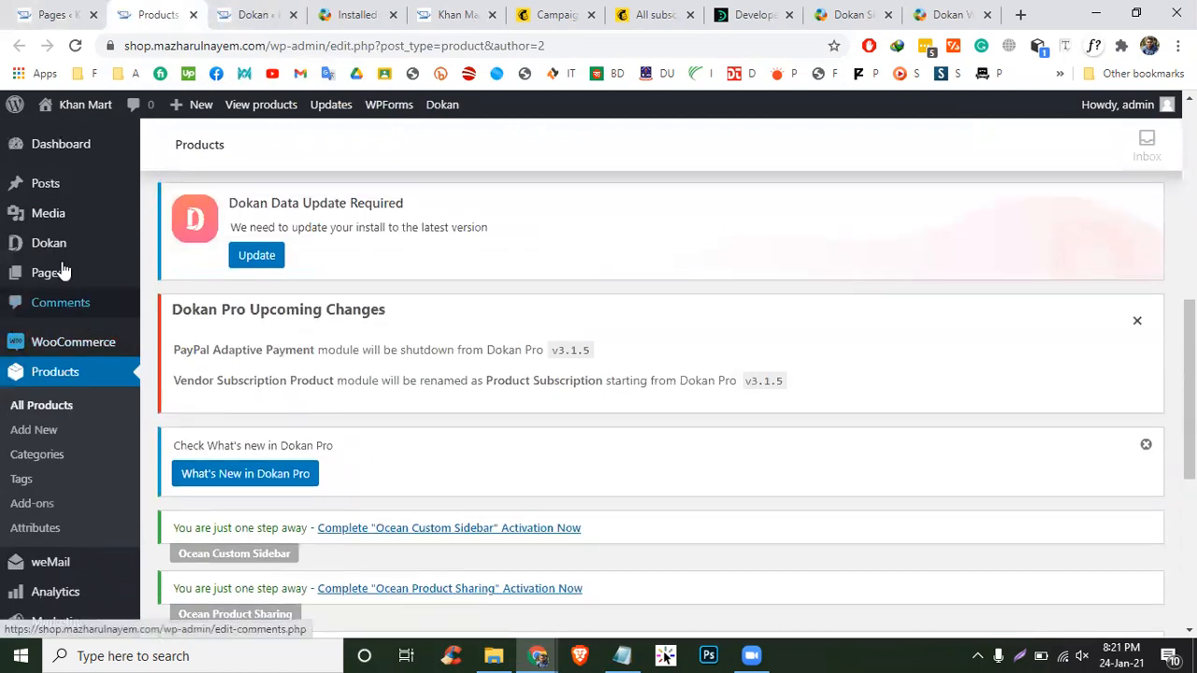
mouse_move(65, 272)
left_click(163, 274)
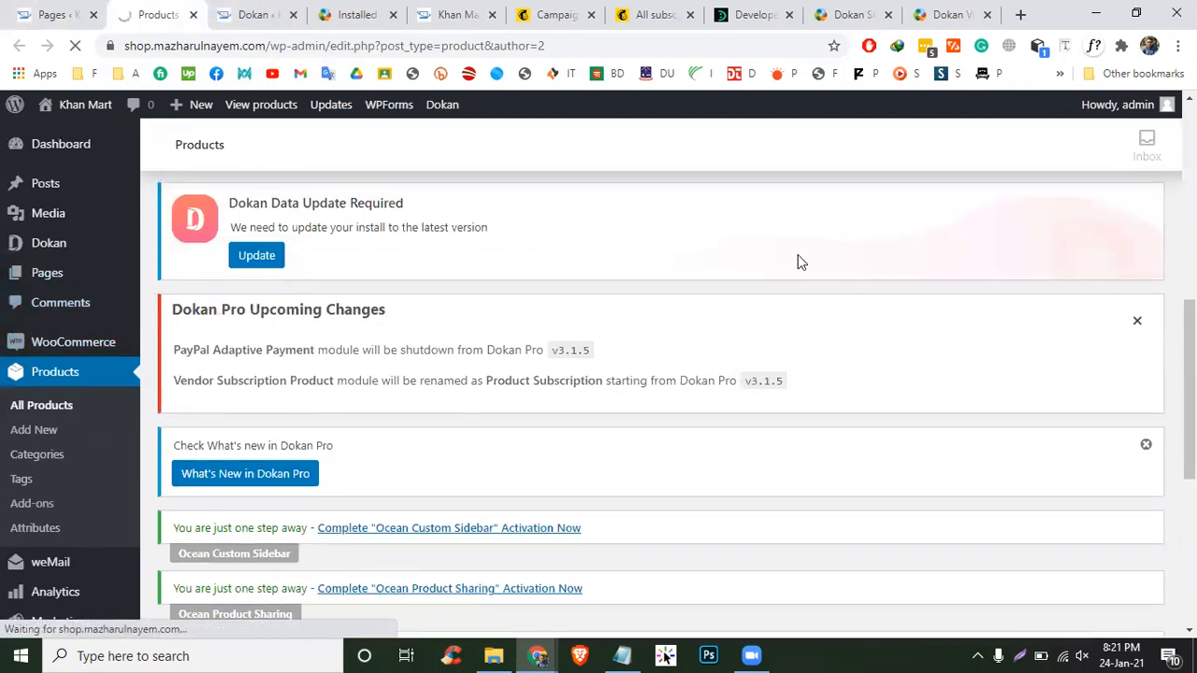
- Open the Dashboard page's View link in a new tab and switch to it
scroll(598, 405, "down", 5)
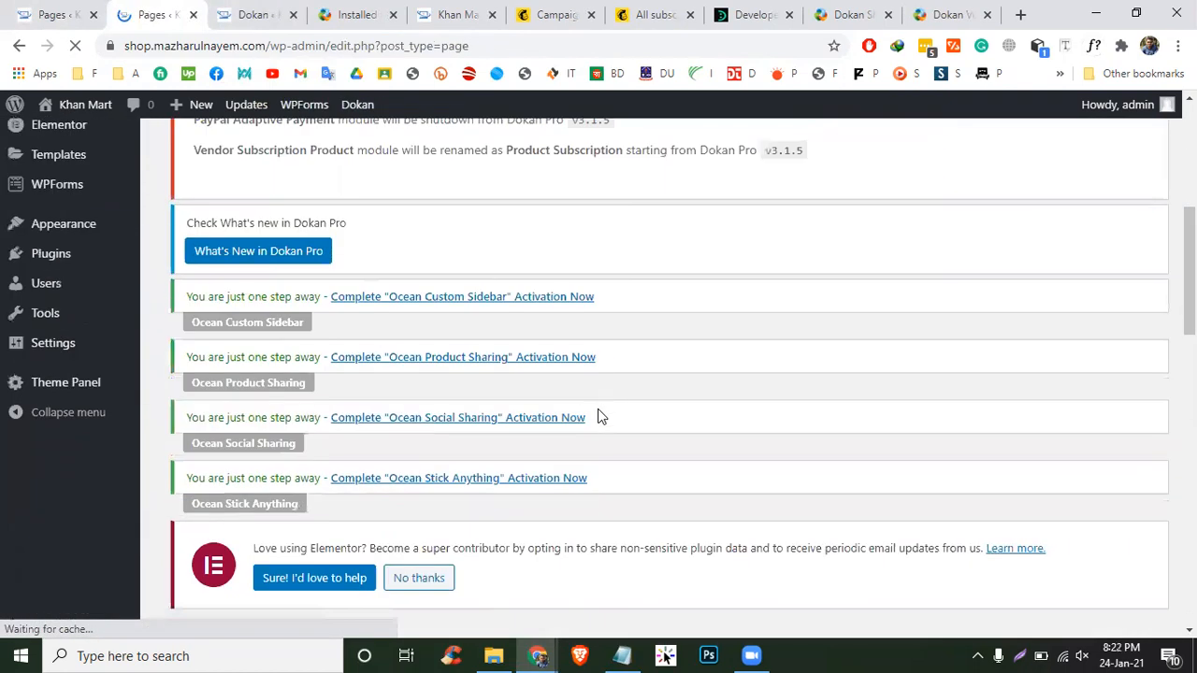
scroll(597, 409, "down", 8)
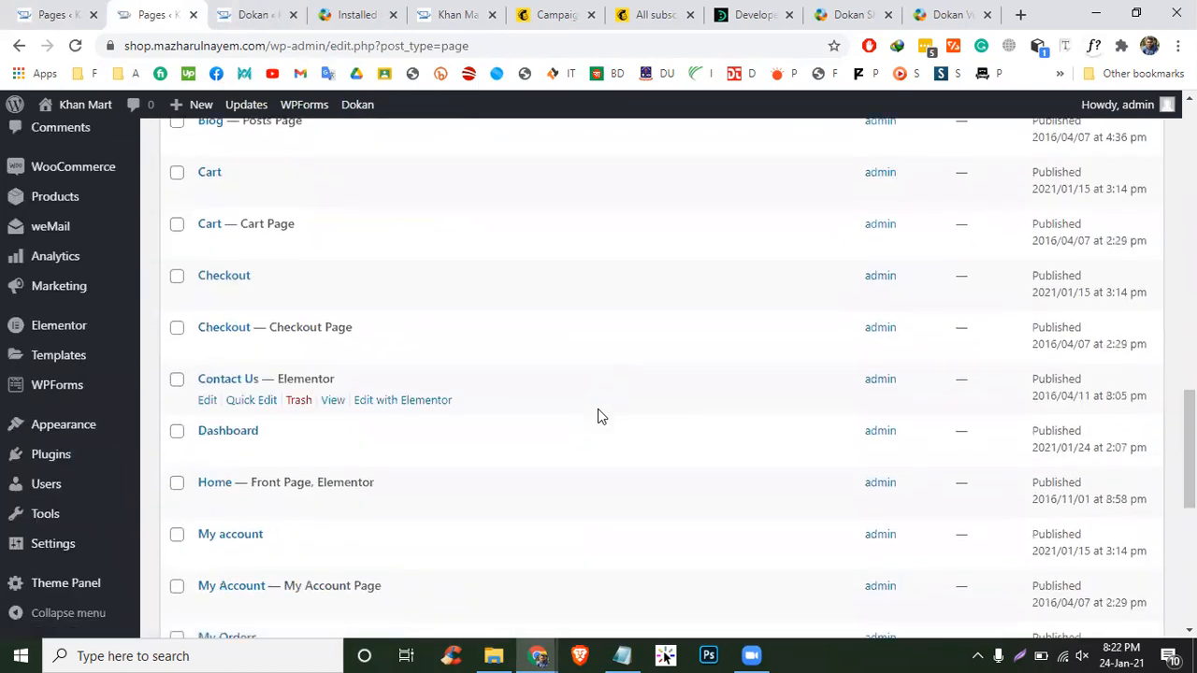
scroll(598, 416, "down", 5)
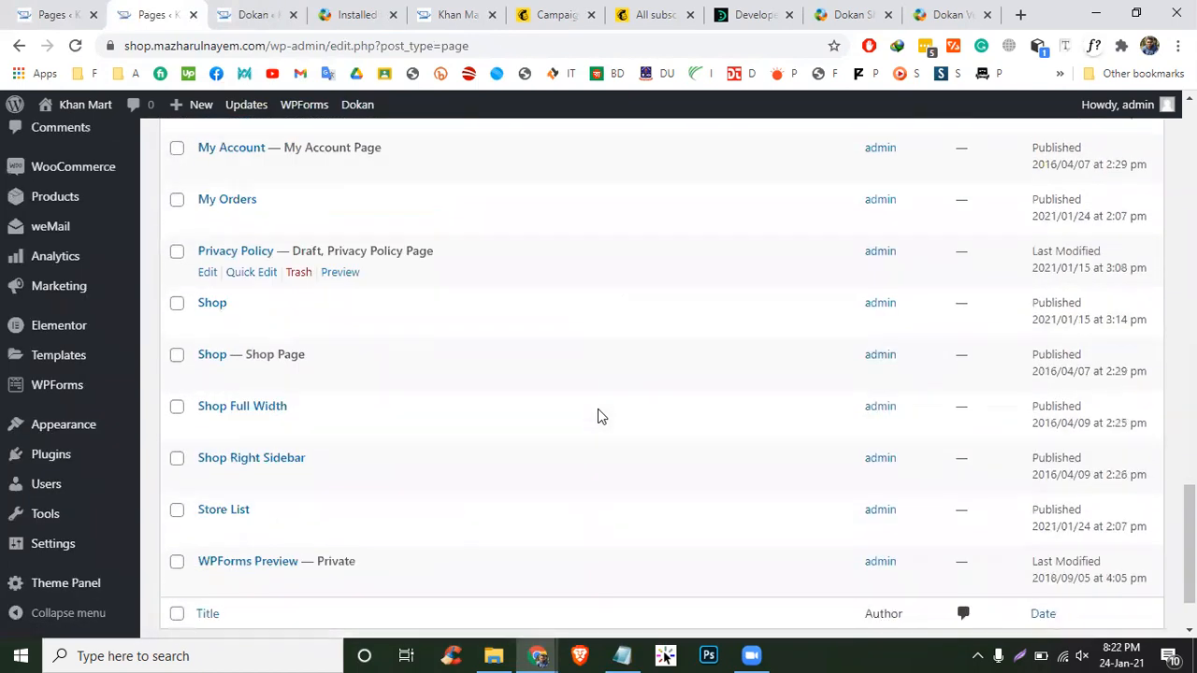
scroll(598, 408, "down", 1)
scroll(727, 369, "up", 9)
scroll(747, 365, "down", 3)
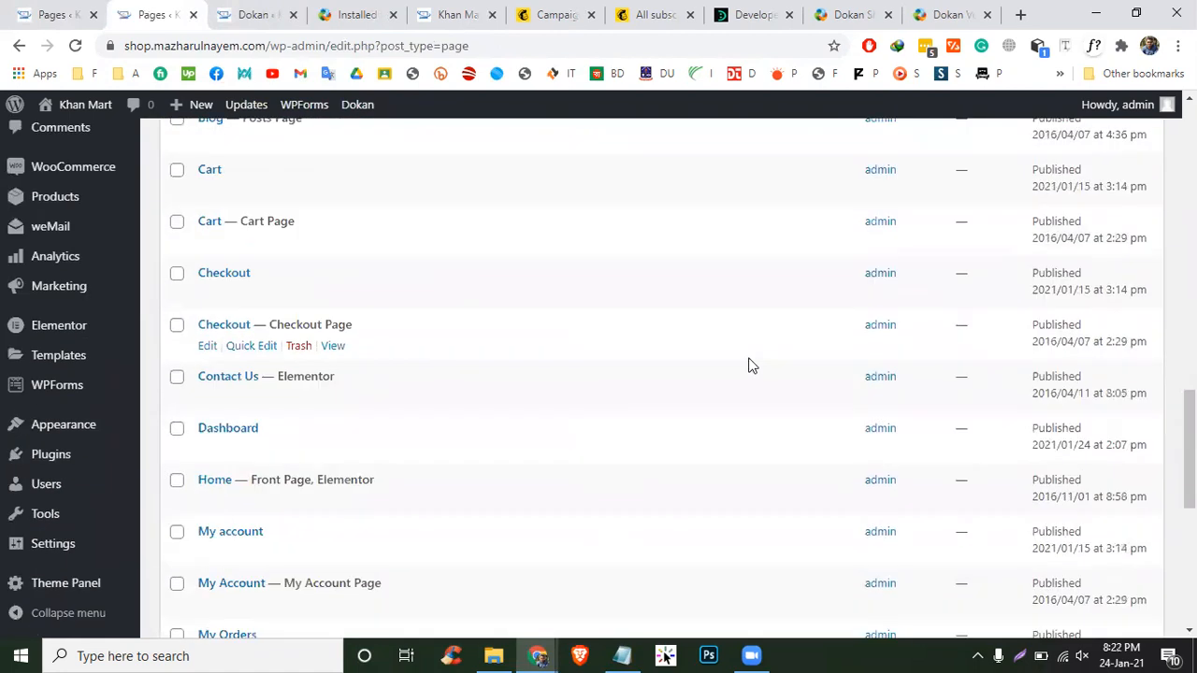
right_click(334, 449)
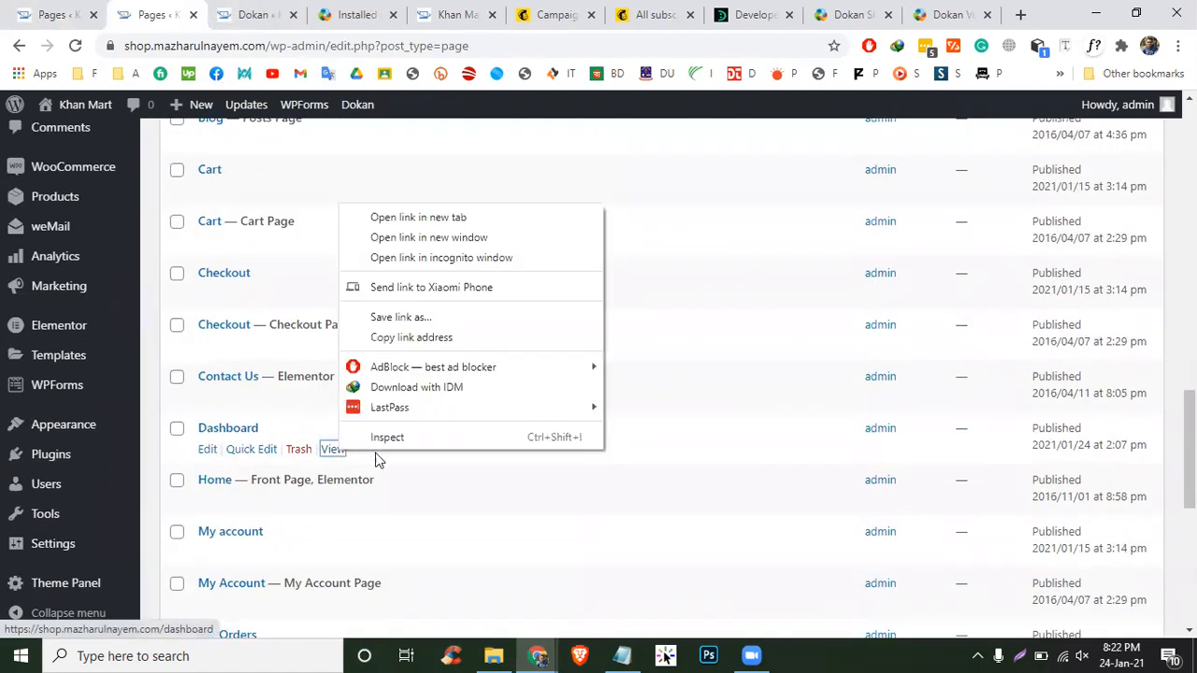
left_click(421, 199)
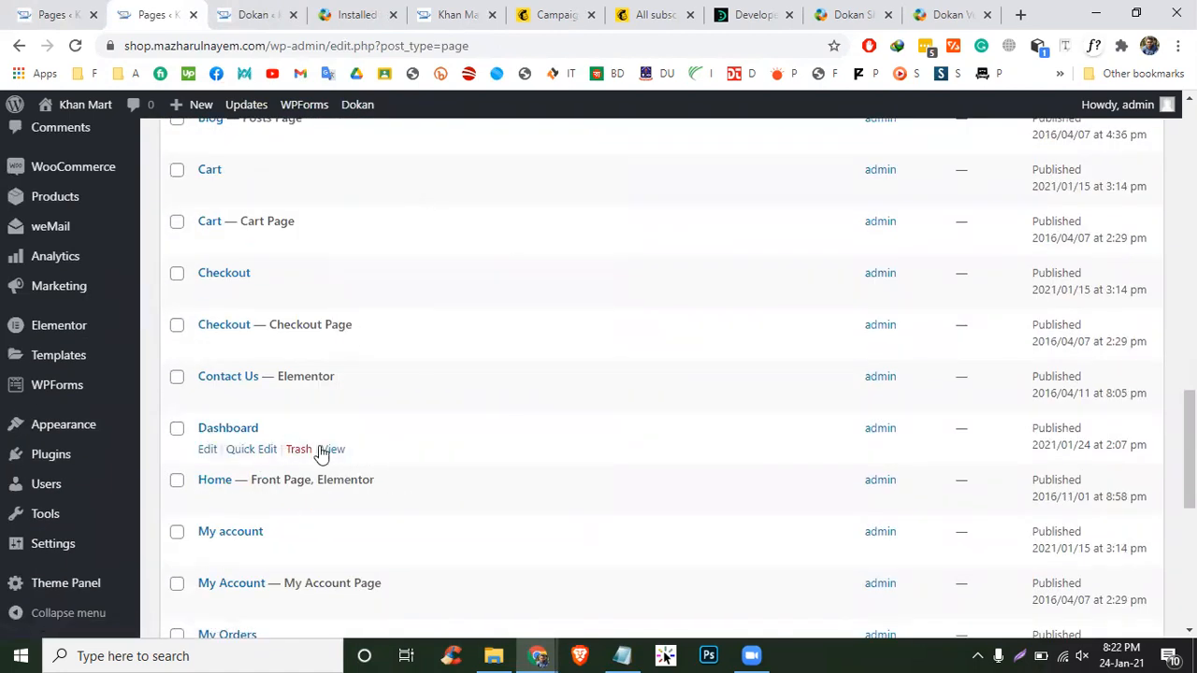
right_click(327, 450)
left_click(416, 217)
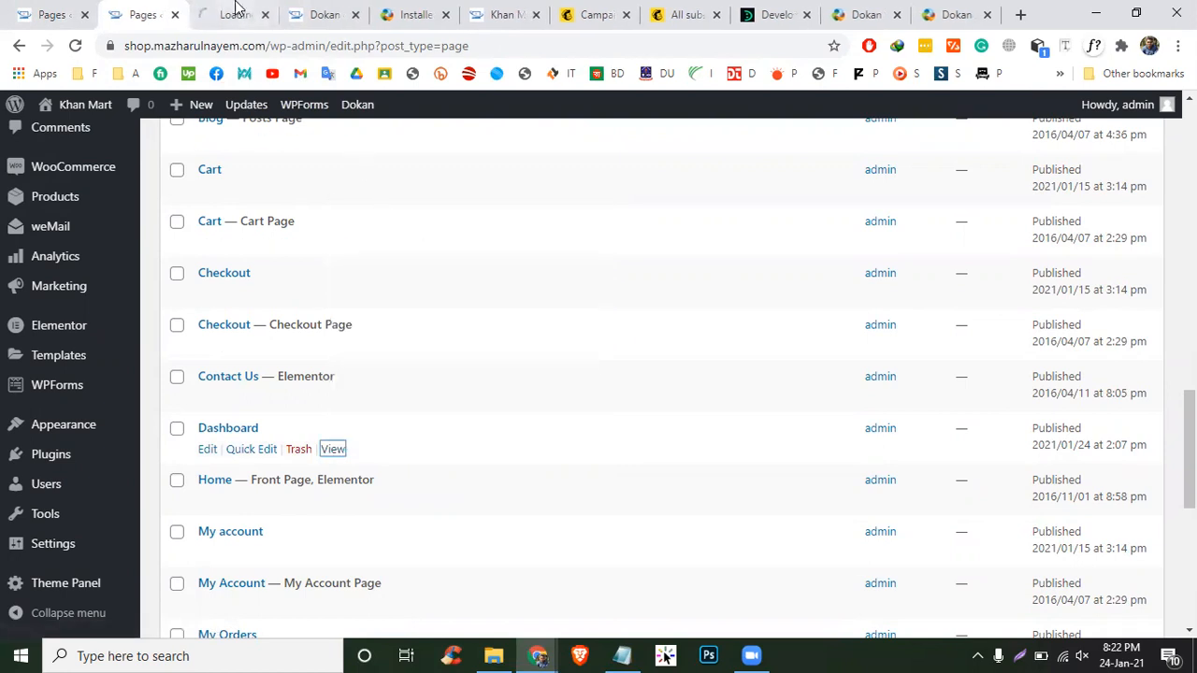
left_click(236, 9)
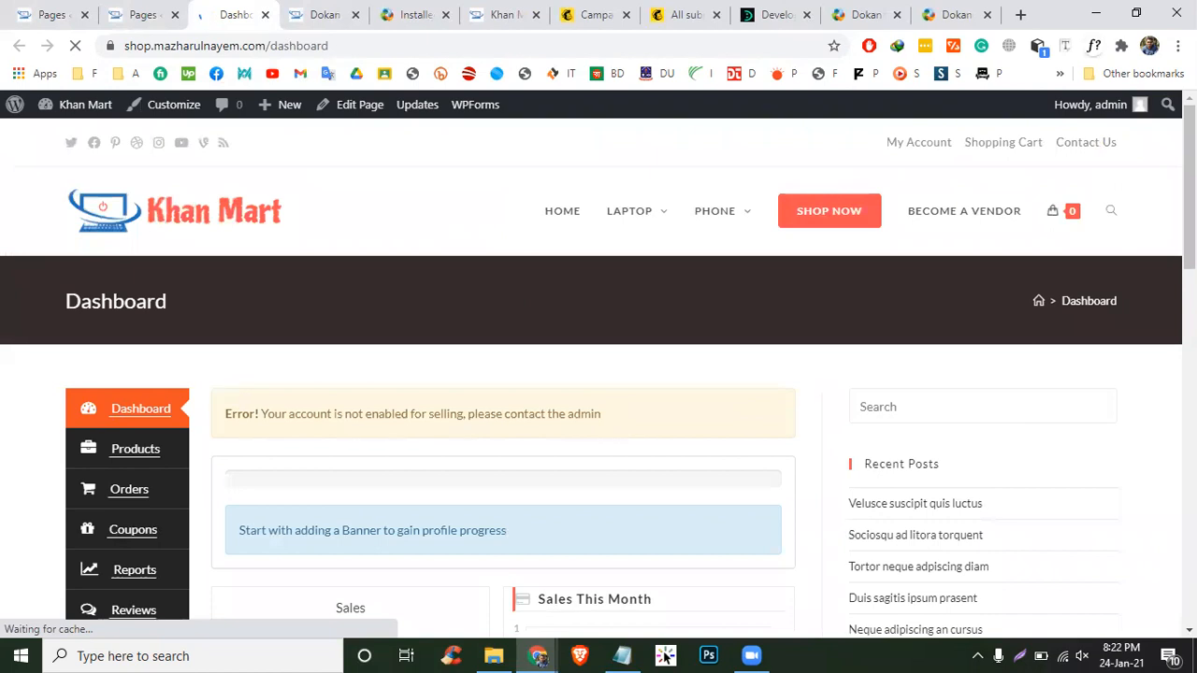
- Check the two Pages list tabs, then return to the front-end vendor Dashboard
scroll(823, 397, "down", 2)
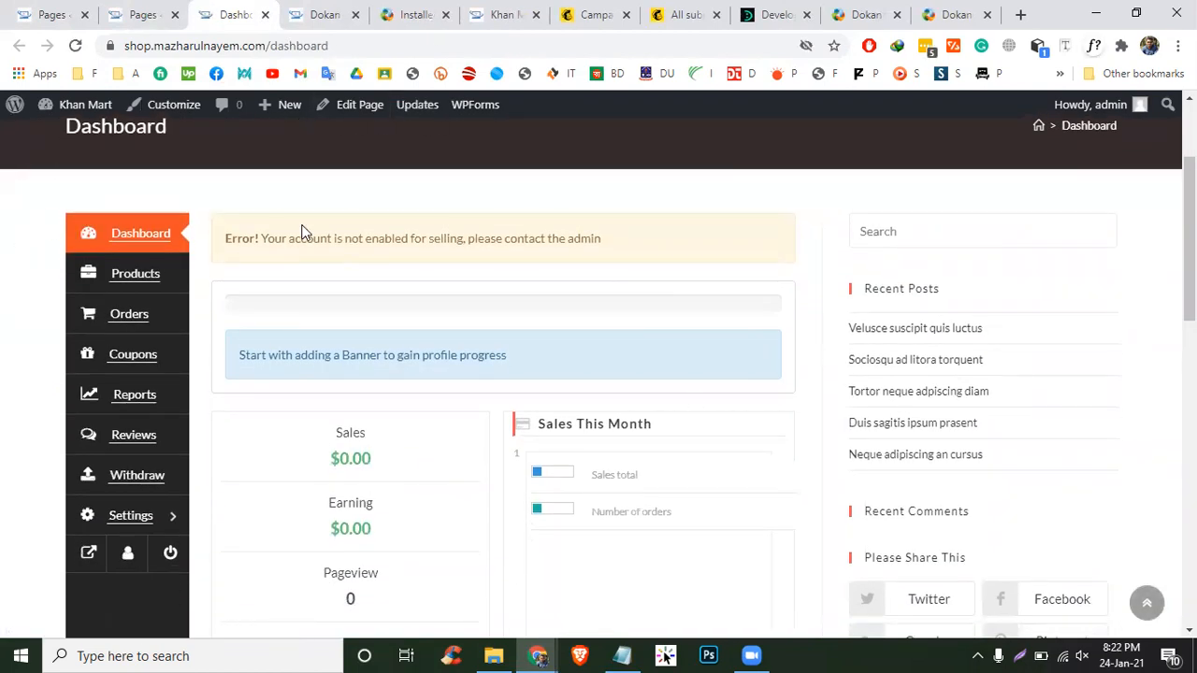
left_click(136, 14)
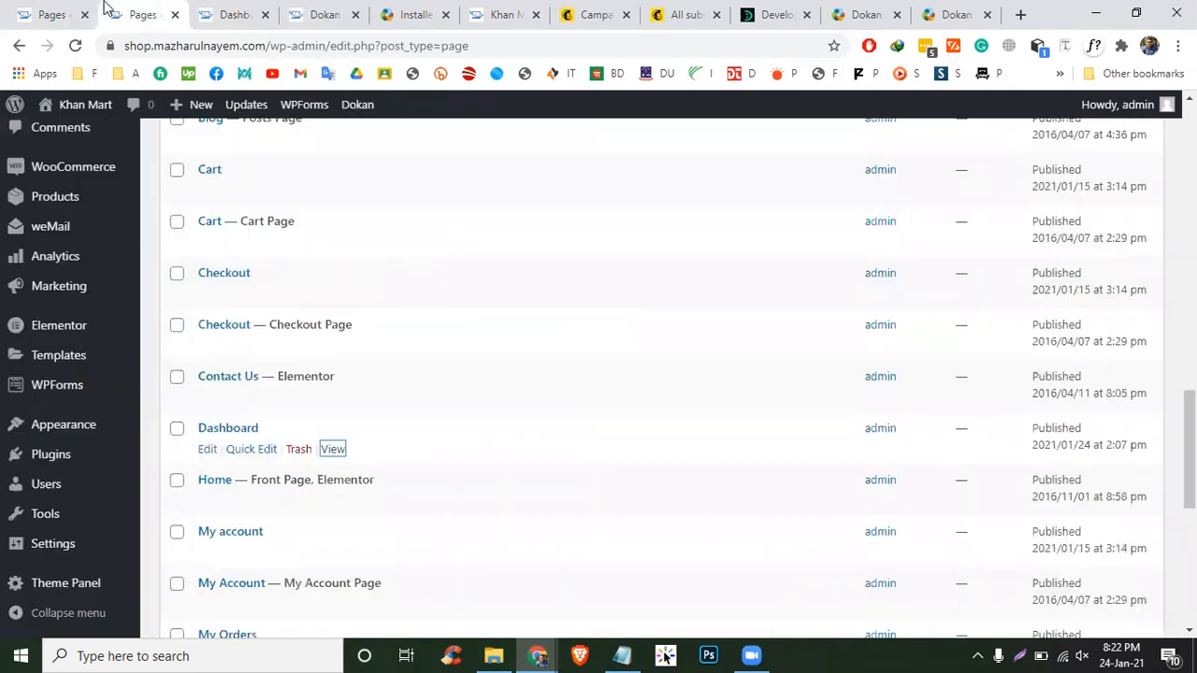
left_click(73, 12)
mouse_move(59, 184)
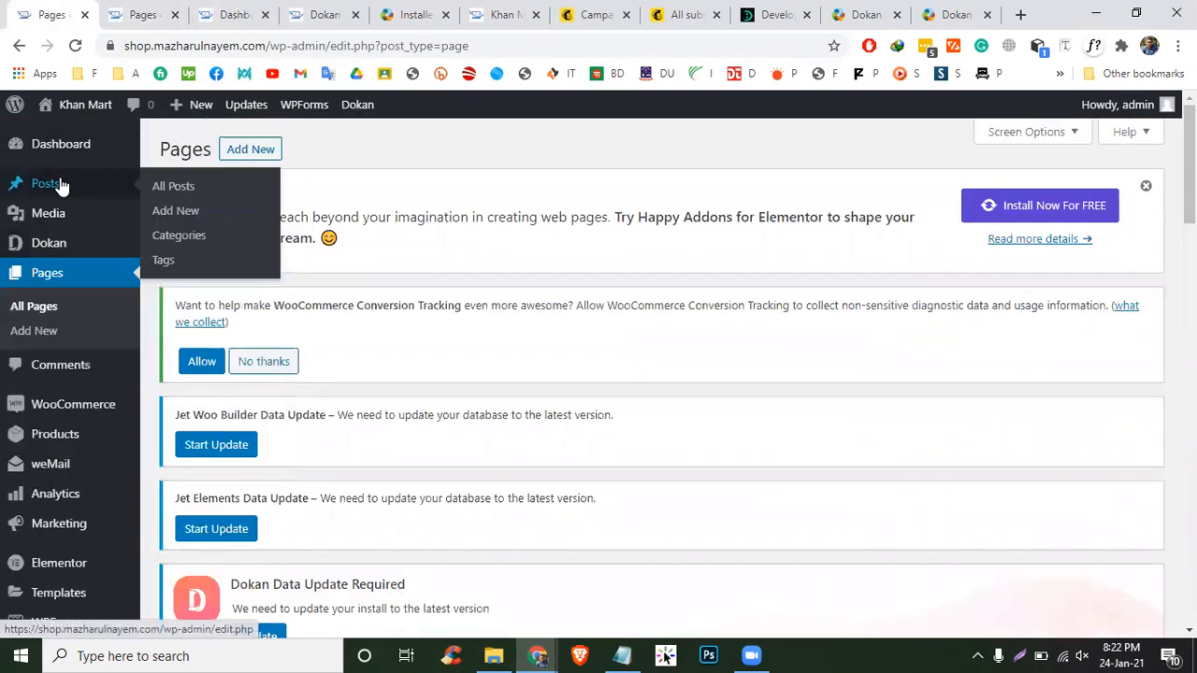
left_click(222, 9)
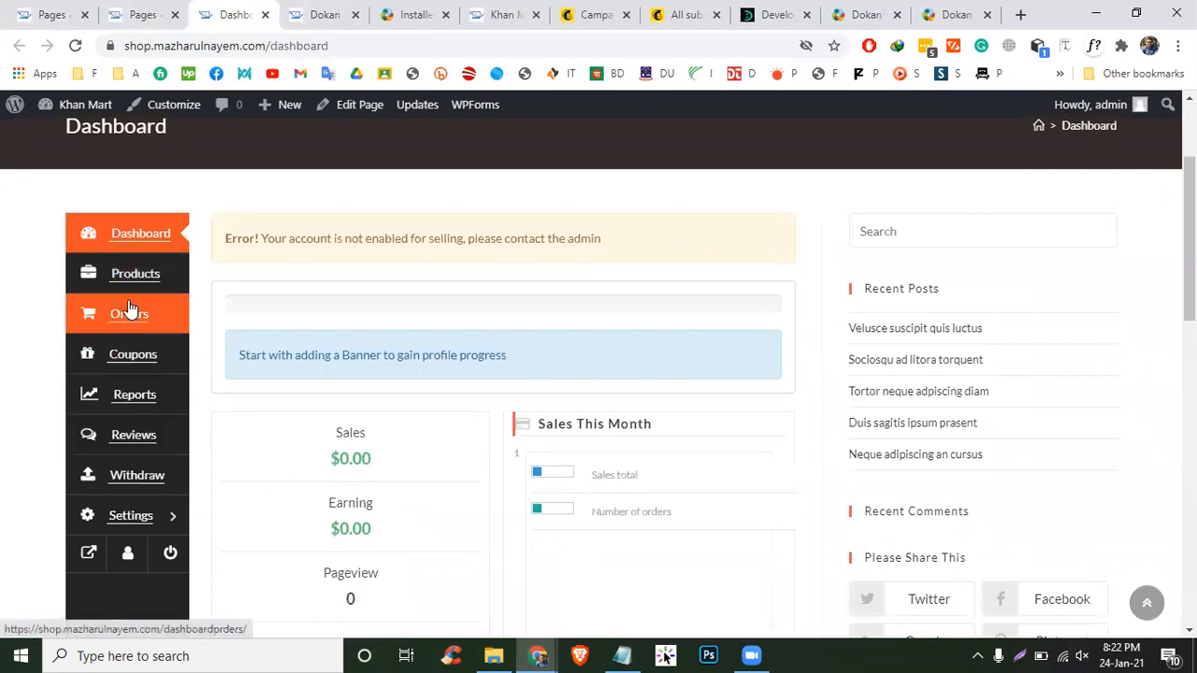
- Visit the vendor Products section, then go back to the vendor dashboard
scroll(598, 425, "down", 2)
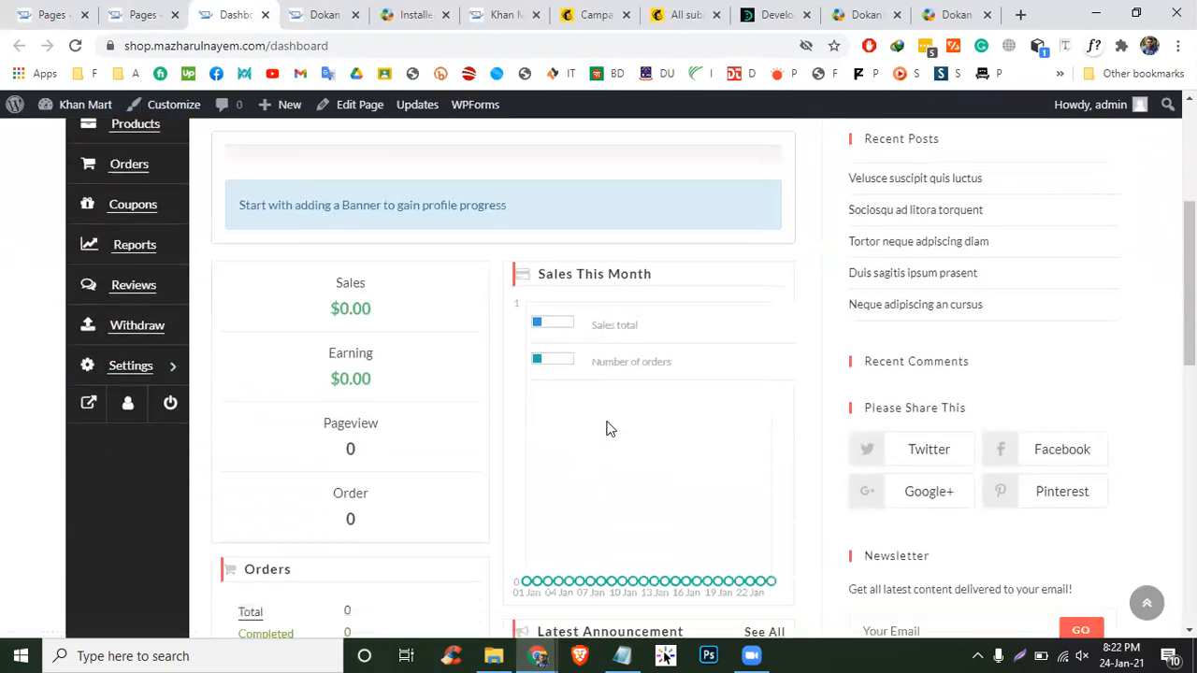
scroll(273, 318, "up", 1)
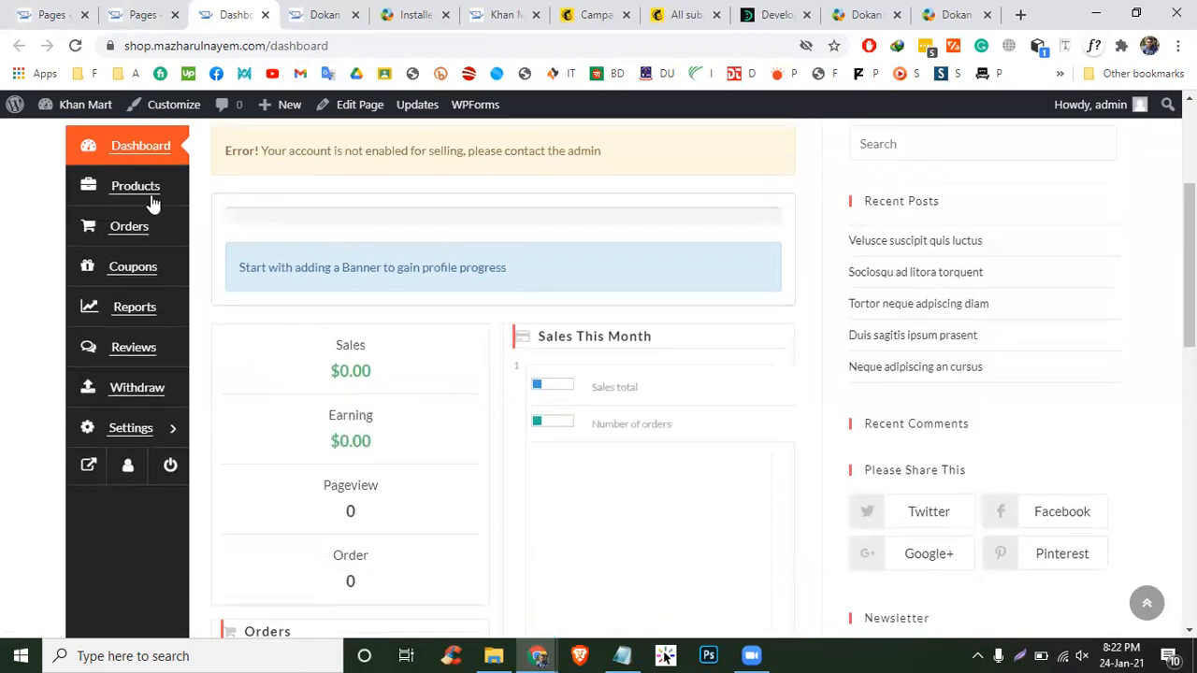
left_click(147, 200)
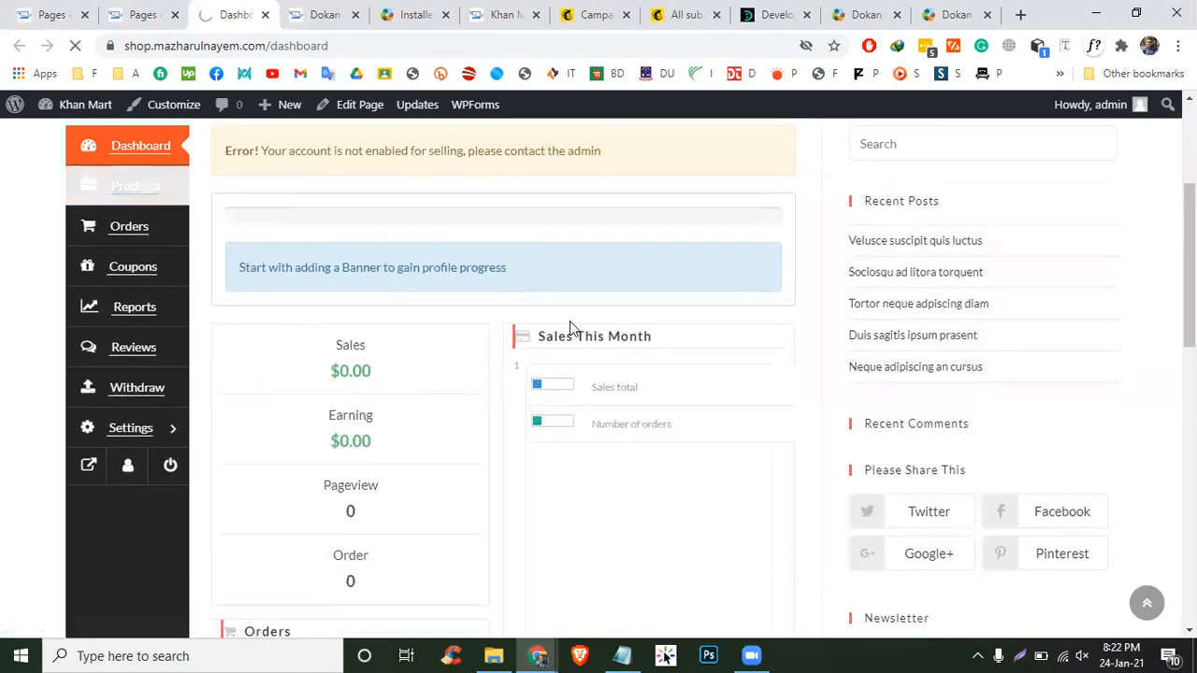
scroll(262, 346, "down", 2)
scroll(53, 181, "up", 2)
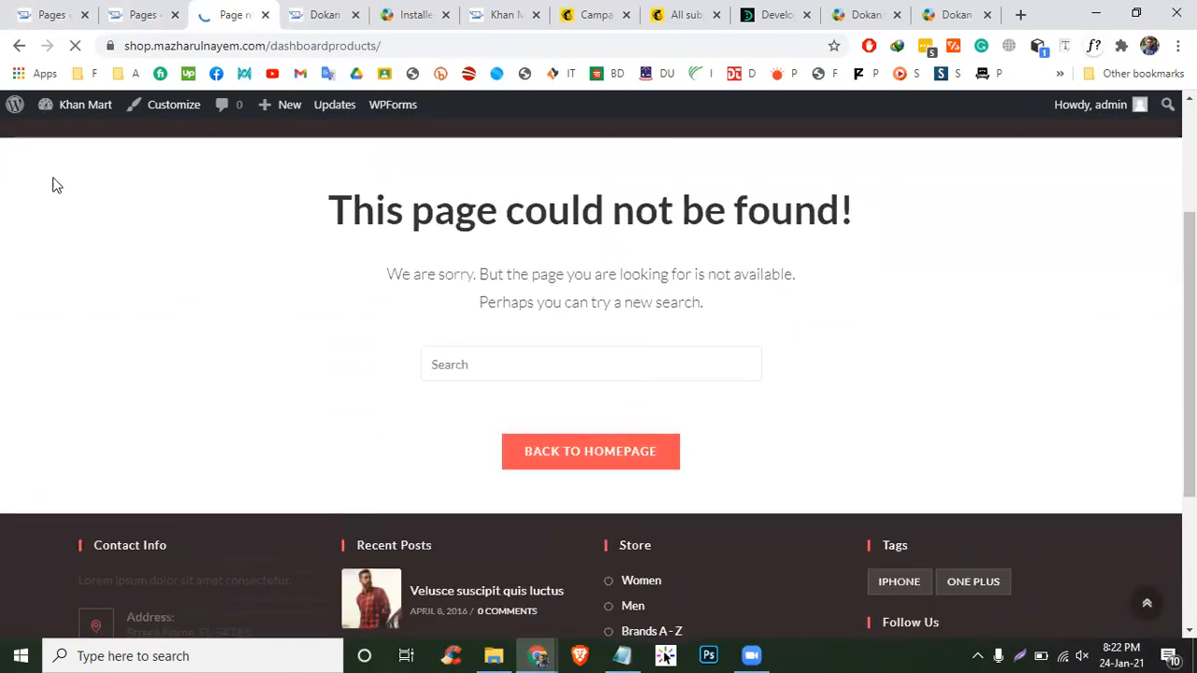
left_click(18, 45)
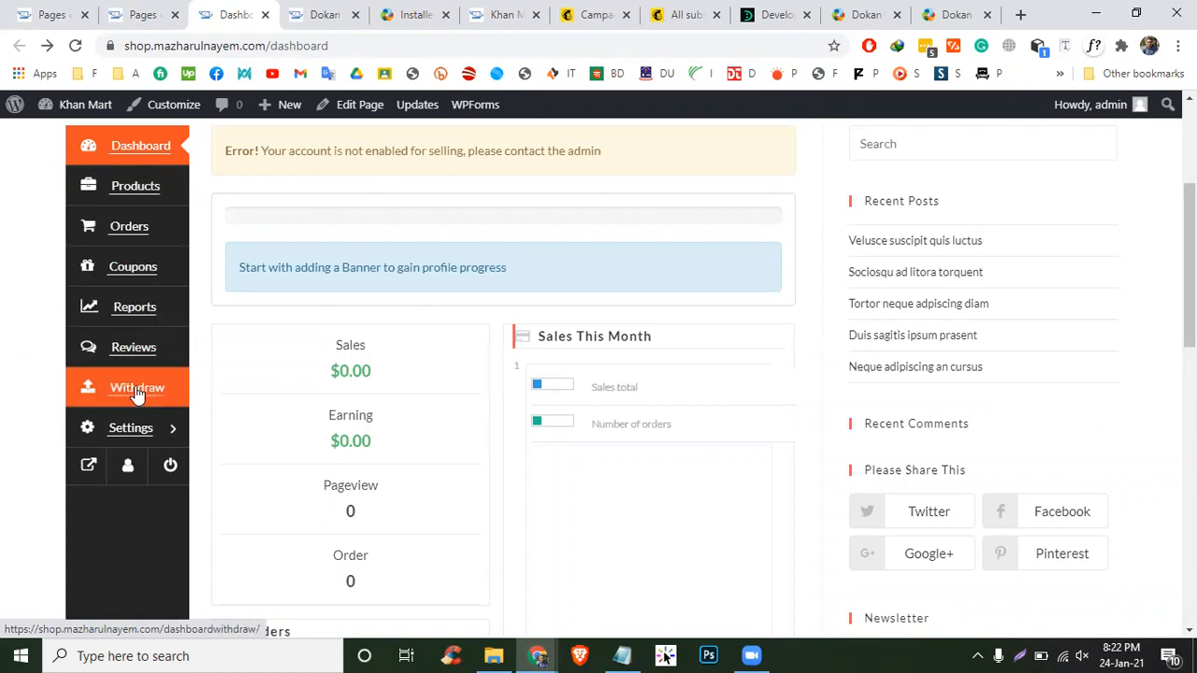
left_click_drag(340, 371, 362, 371)
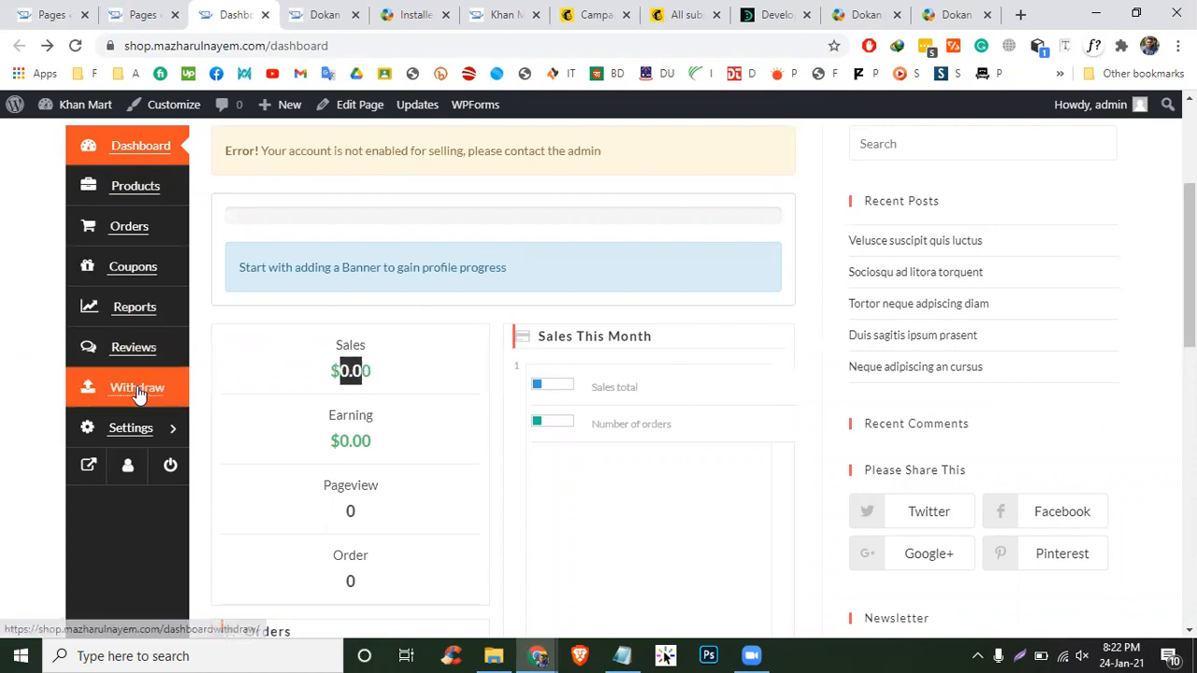
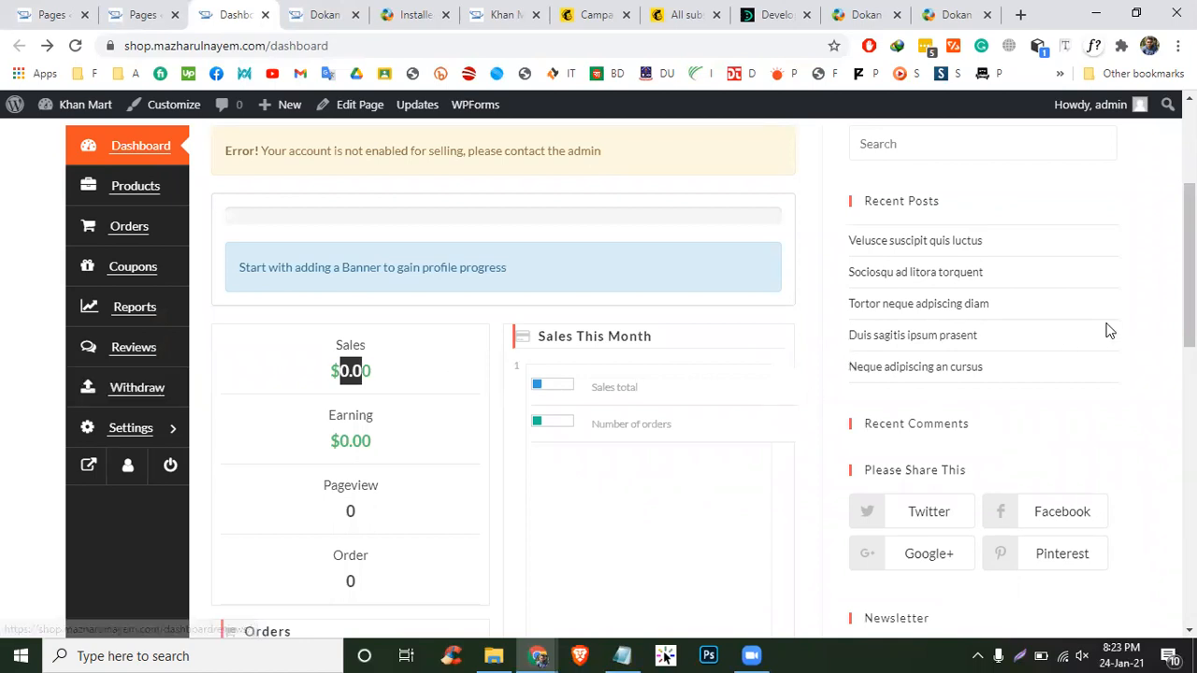
- Scroll past the vendor dashboard's selling-disabled error, then bring up the Installed Pages docs tab
scroll(827, 318, "up", 3)
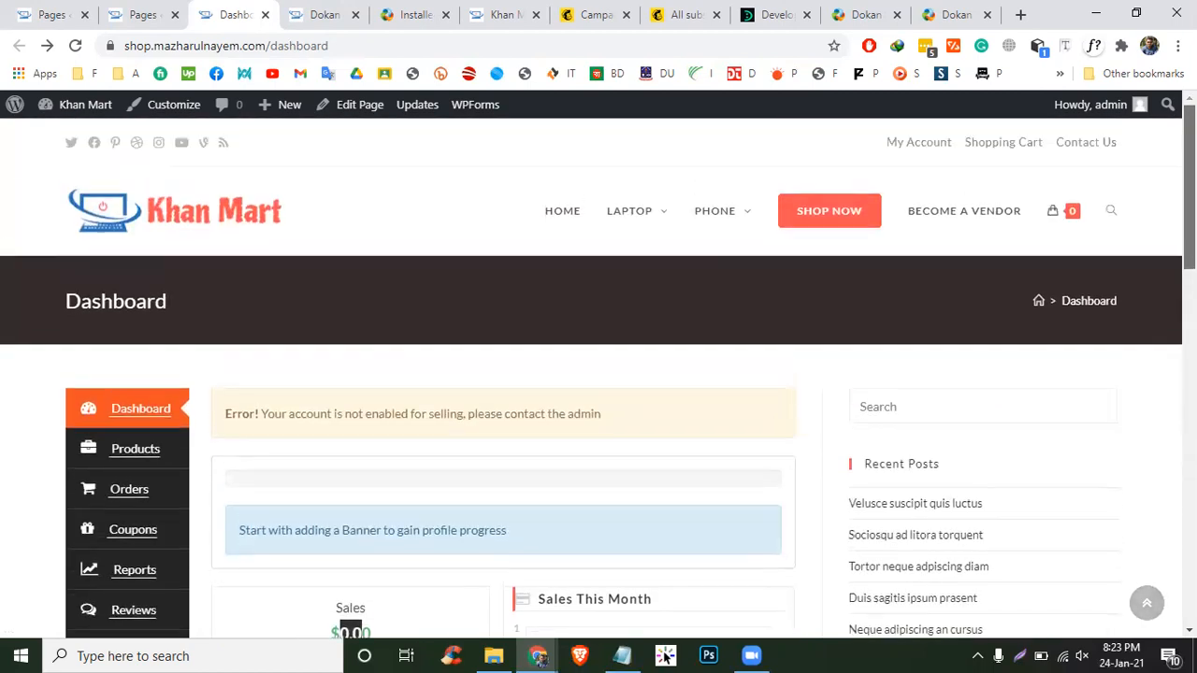
scroll(398, 278, "down", 3)
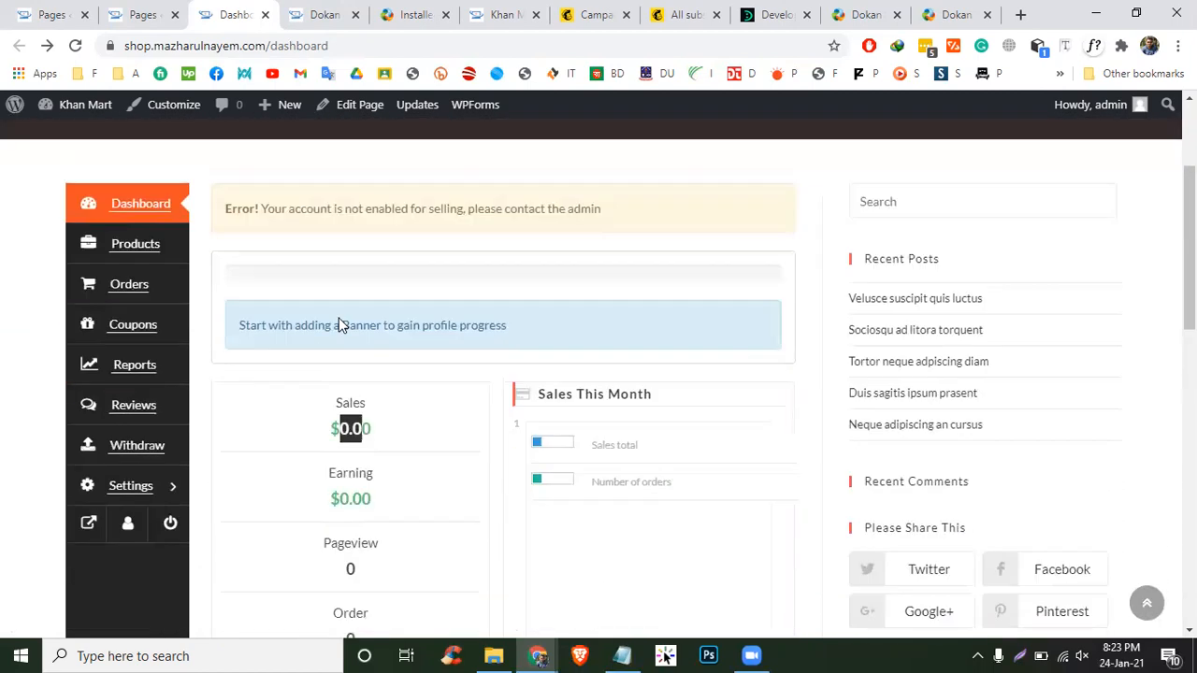
left_click(404, 28)
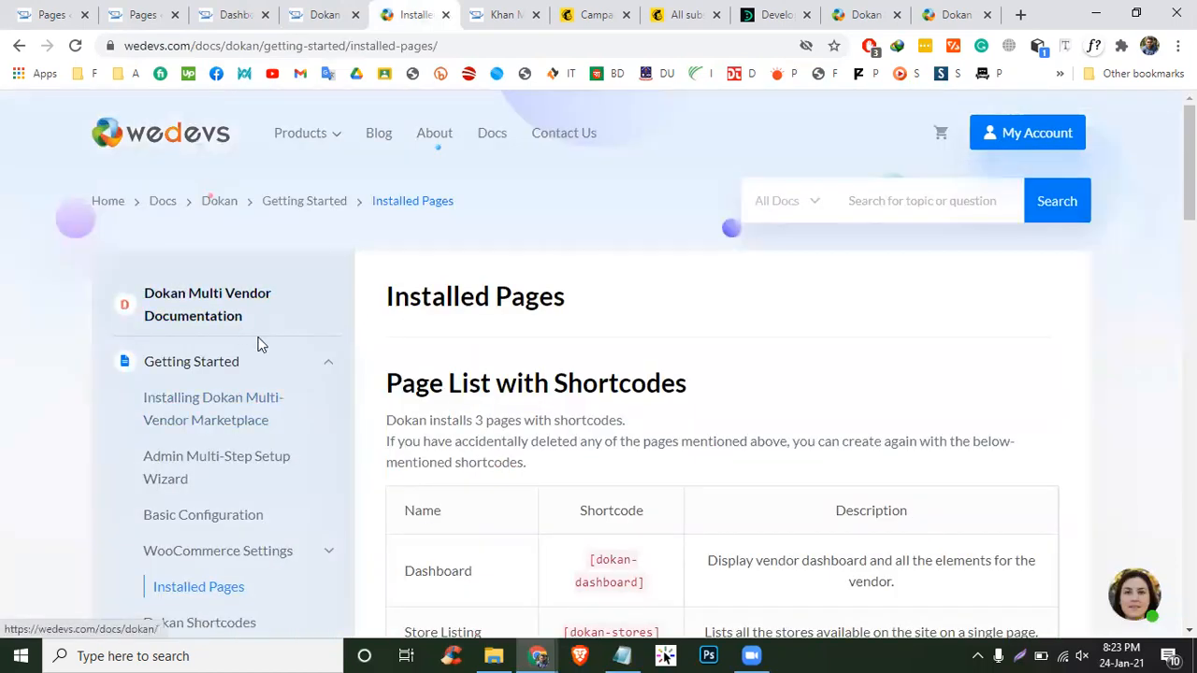
- Go from the WordPress Pages admin screen to Settings > General
left_click(44, 15)
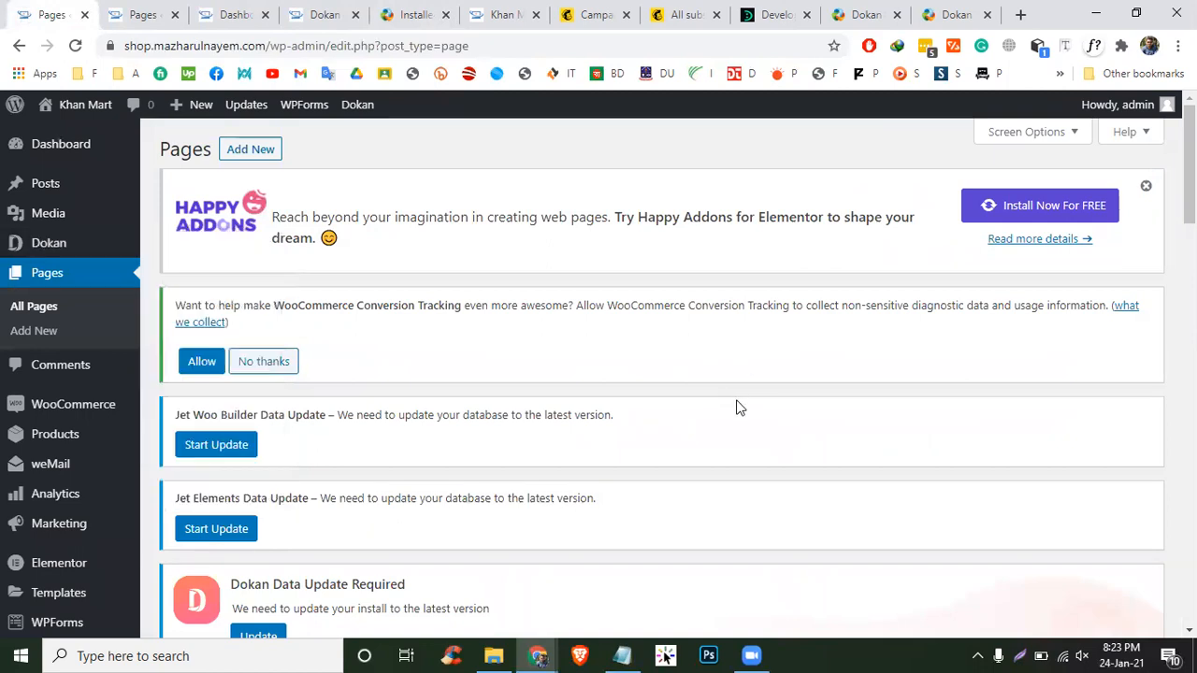
scroll(37, 552, "down", 6)
mouse_move(66, 544)
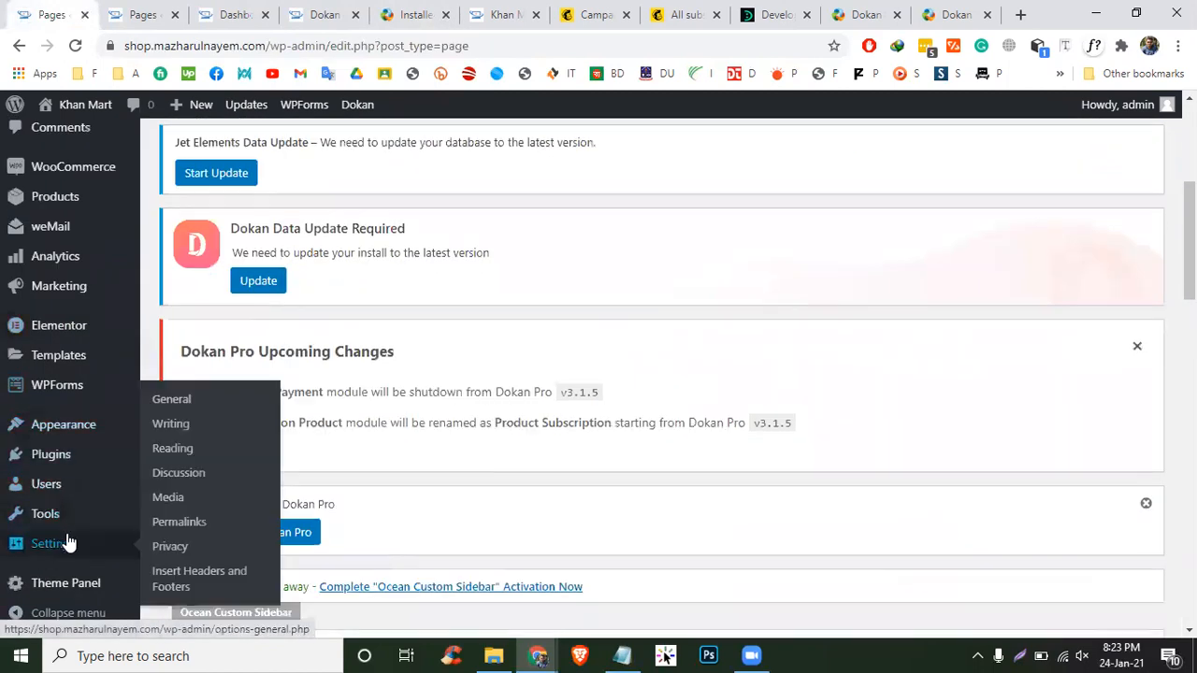
left_click(191, 397)
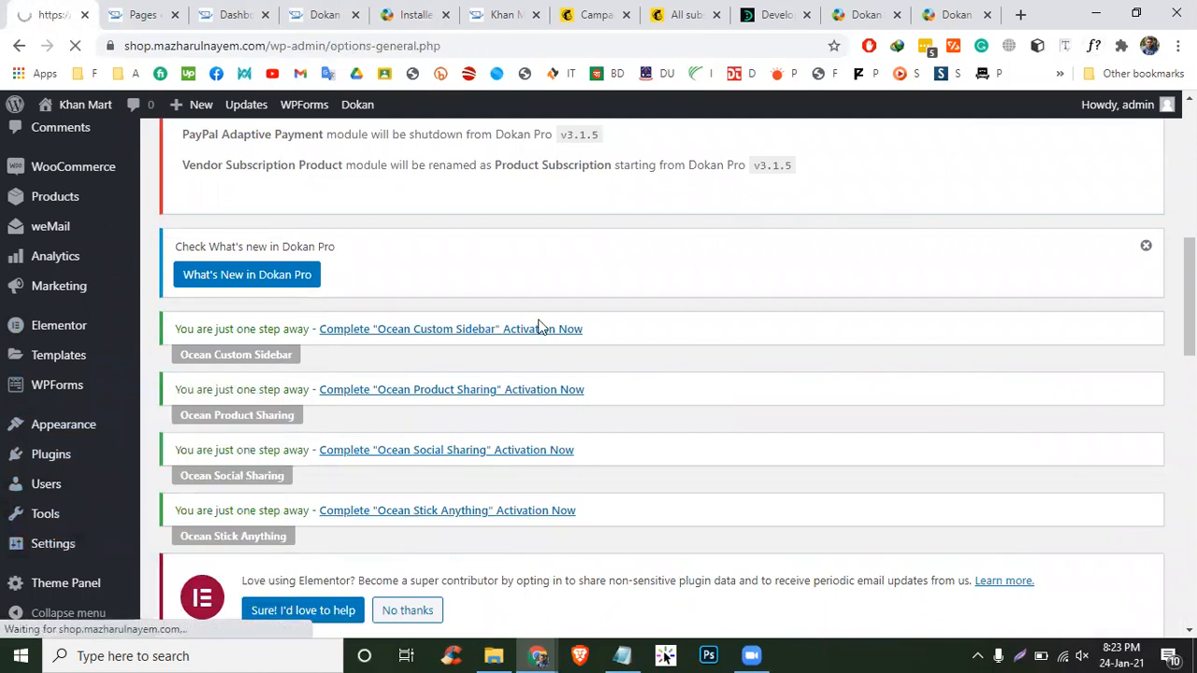
- Tick 'Anyone can register' and save the General settings
scroll(701, 430, "down", 4)
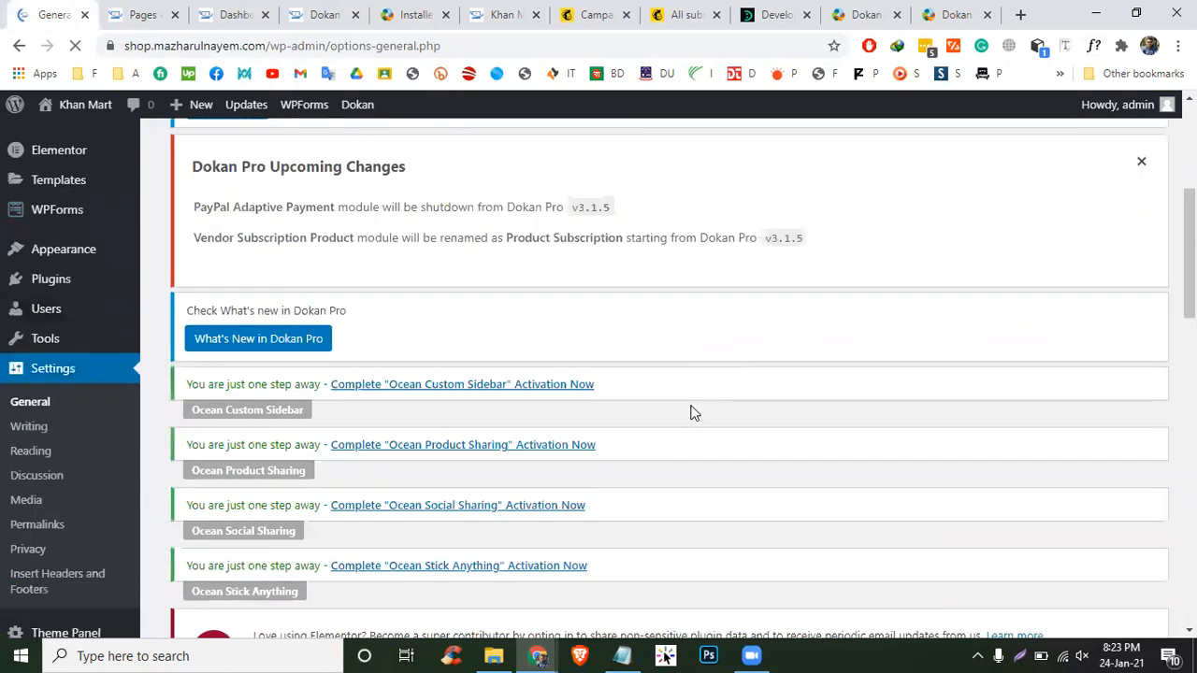
scroll(691, 414, "down", 10)
scroll(688, 363, "down", 2)
scroll(689, 361, "up", 7)
left_click(359, 452)
scroll(268, 481, "down", 7)
left_click(204, 542)
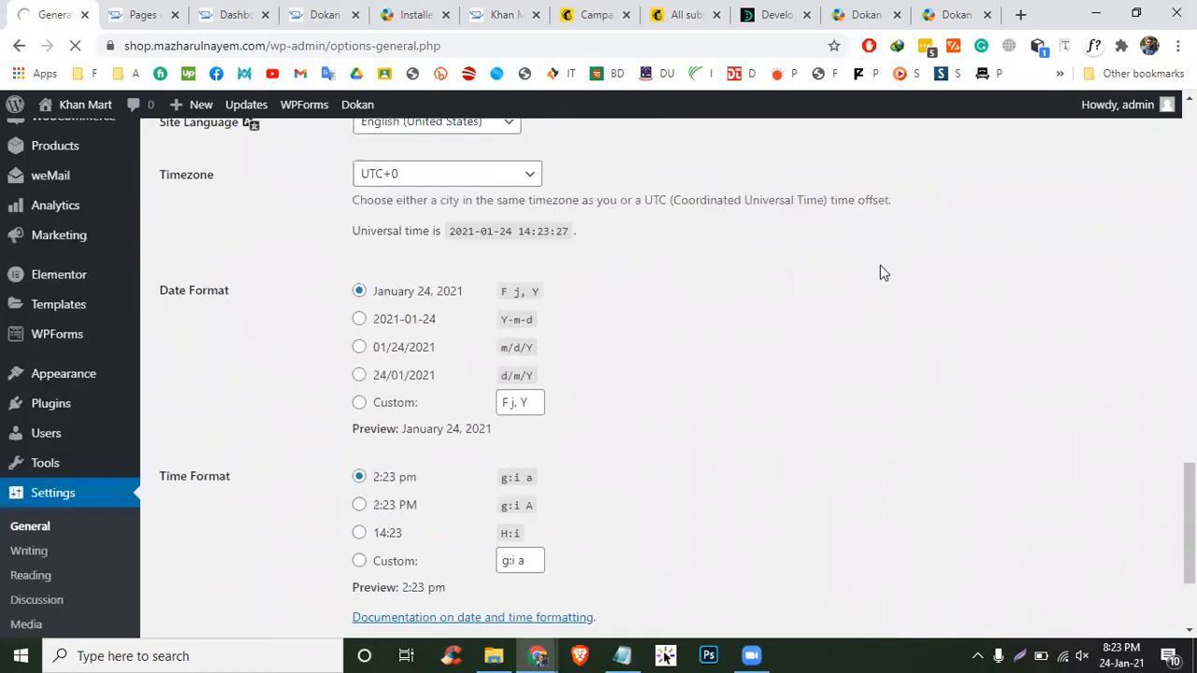
- Return through the Pages list and vendor dashboard tabs to the Dokan documentation tab
scroll(32, 479, "down", 6)
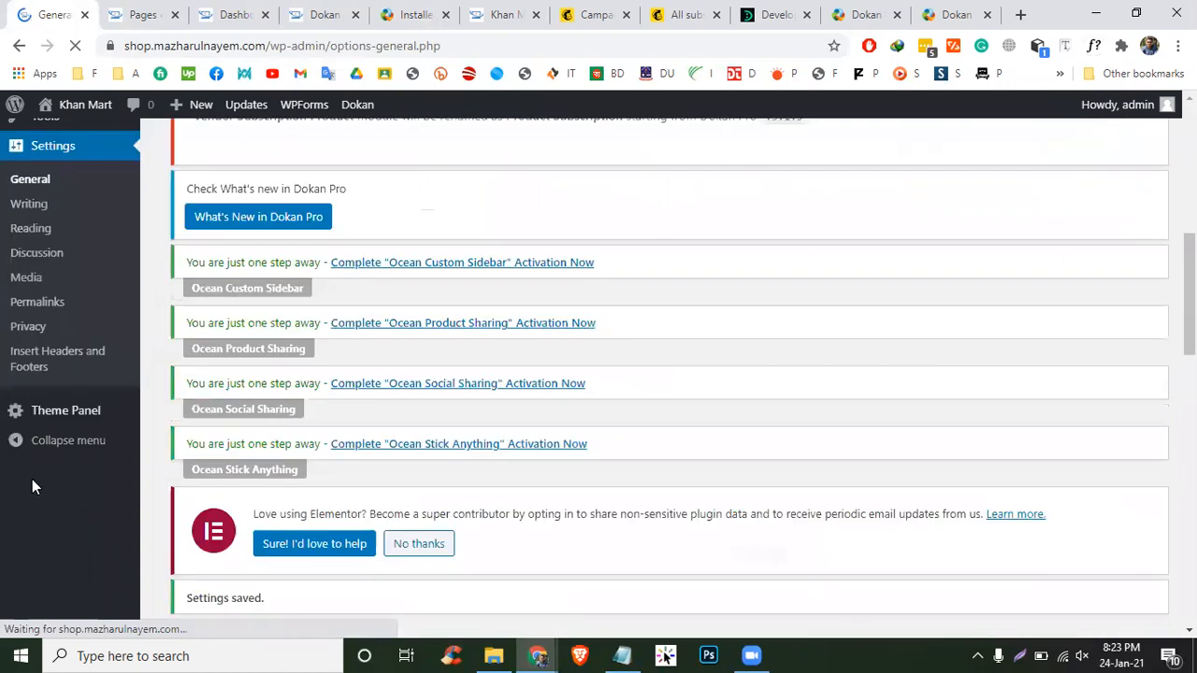
scroll(32, 479, "down", 10)
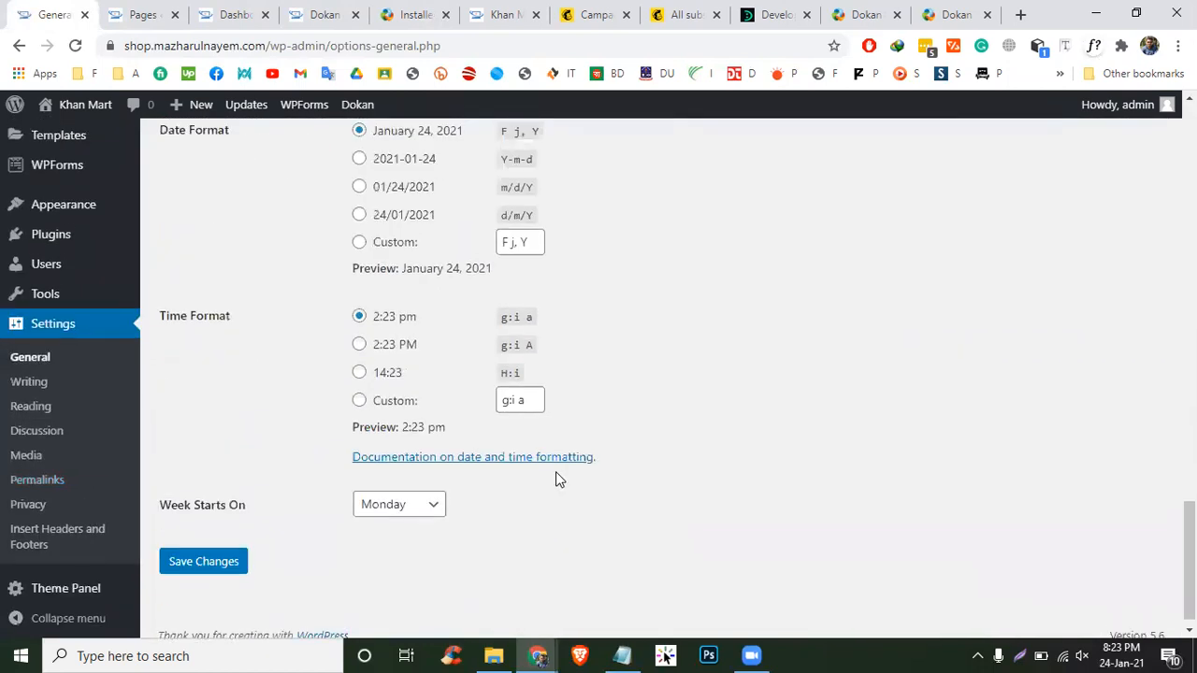
scroll(555, 471, "up", 5)
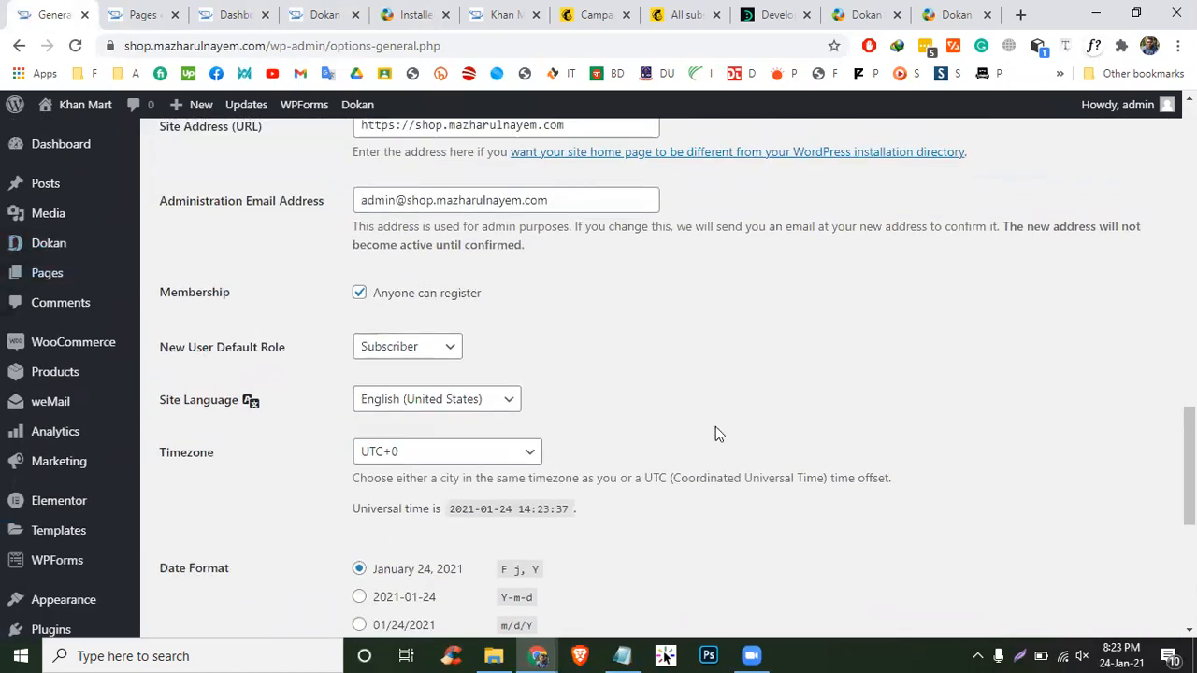
scroll(716, 432, "up", 4)
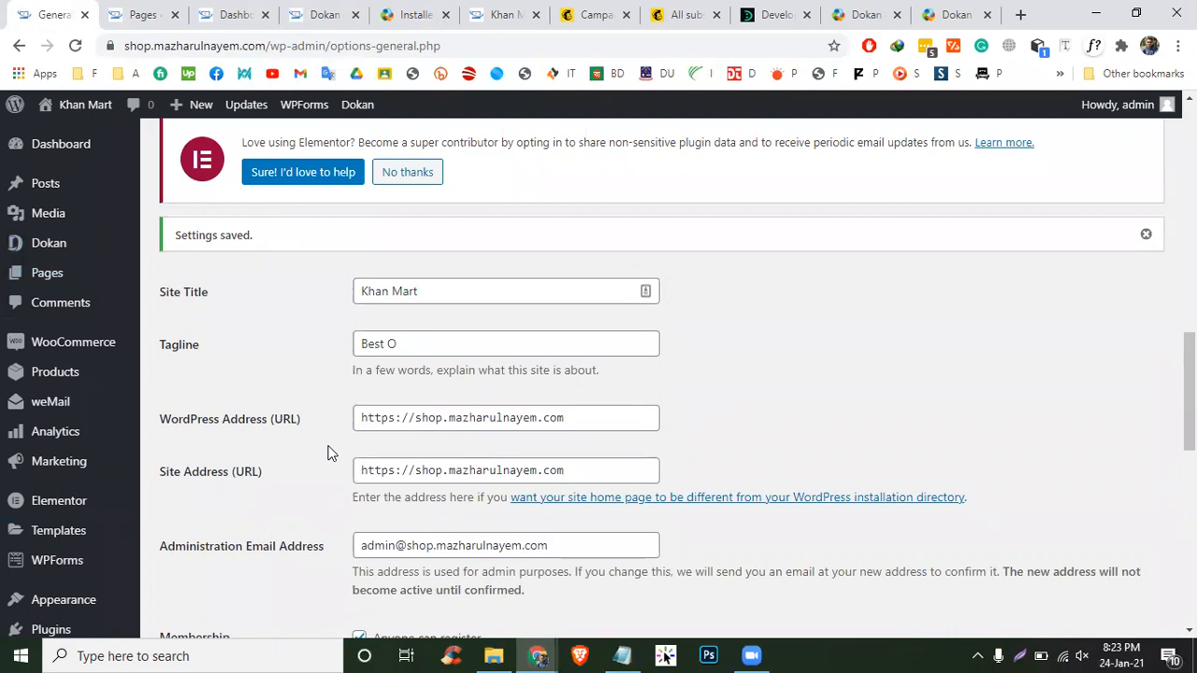
left_click(134, 11)
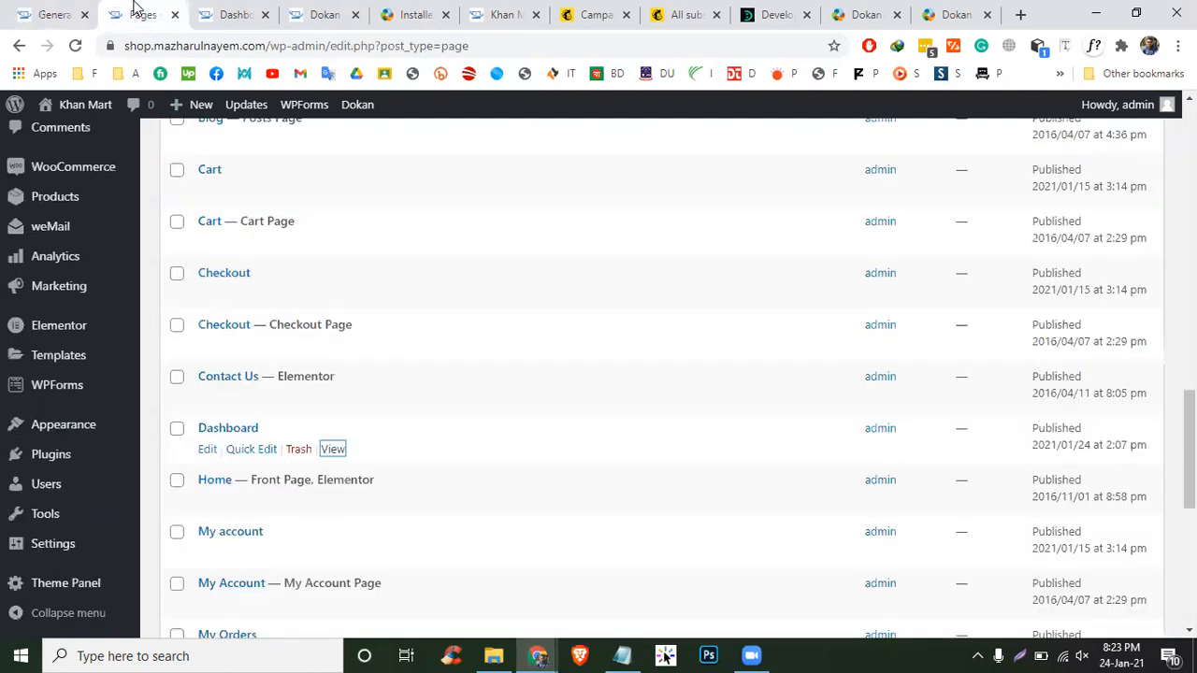
scroll(342, 280, "up", 3)
scroll(342, 280, "down", 1)
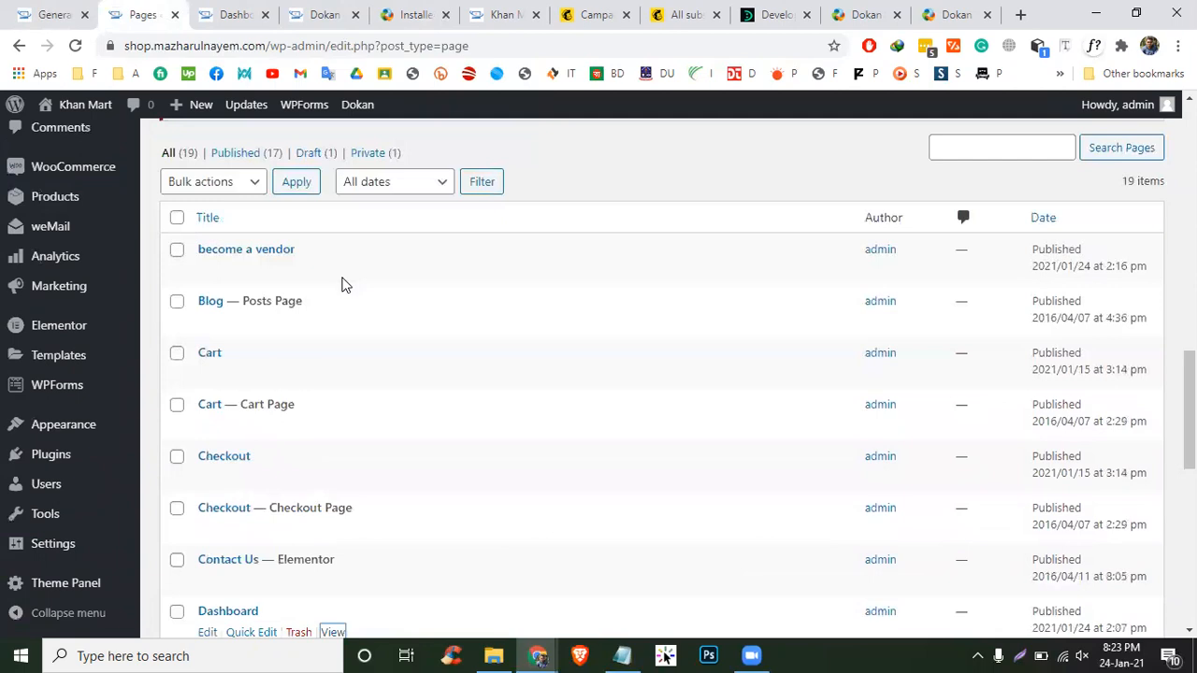
key("ctrl+Tab")
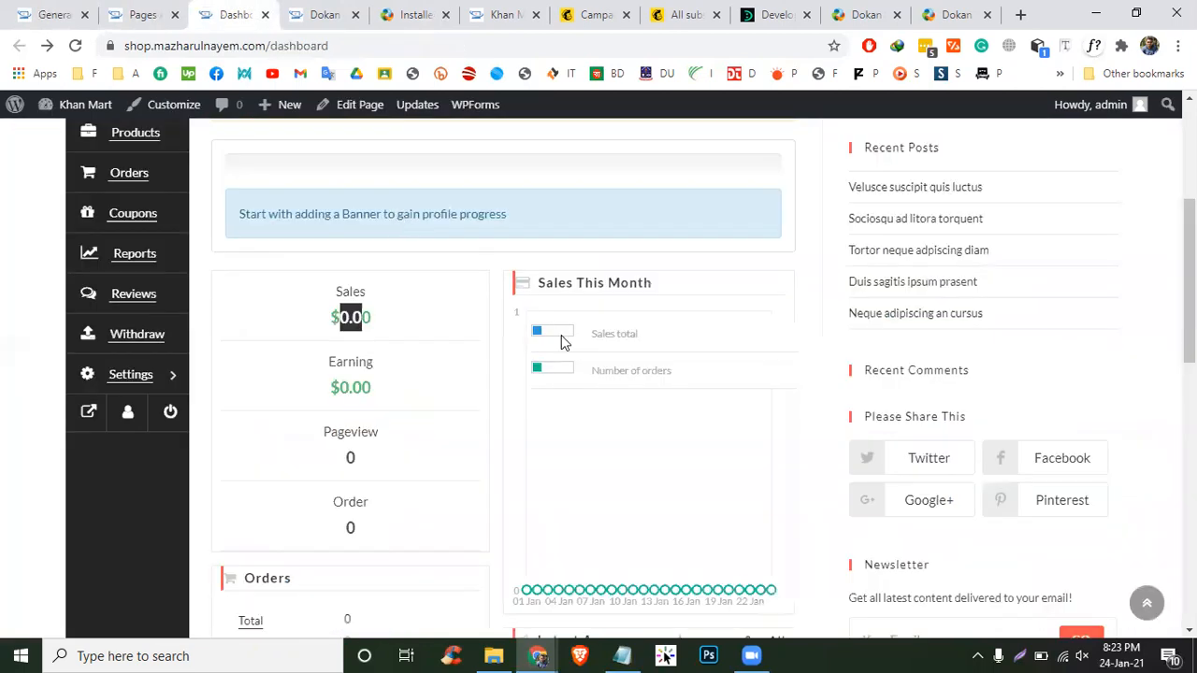
left_click(338, 9)
- Read the Installed Pages shortcode table, highlighting the page and shortcode rows such as [dokan-dashboard]
left_click(411, 14)
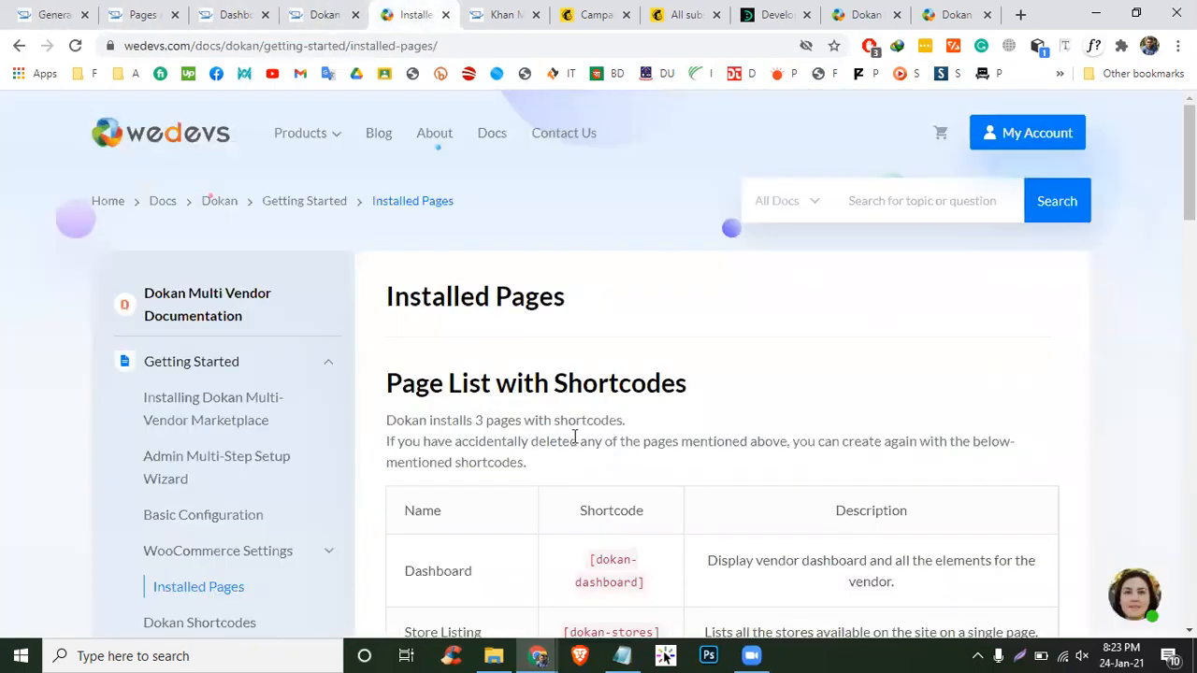
scroll(573, 435, "down", 3)
scroll(560, 442, "up", 1)
scroll(555, 449, "down", 1)
left_click_drag(459, 308, 422, 316)
left_click_drag(462, 372, 417, 381)
left_click_drag(481, 430, 426, 425)
scroll(426, 422, "down", 3)
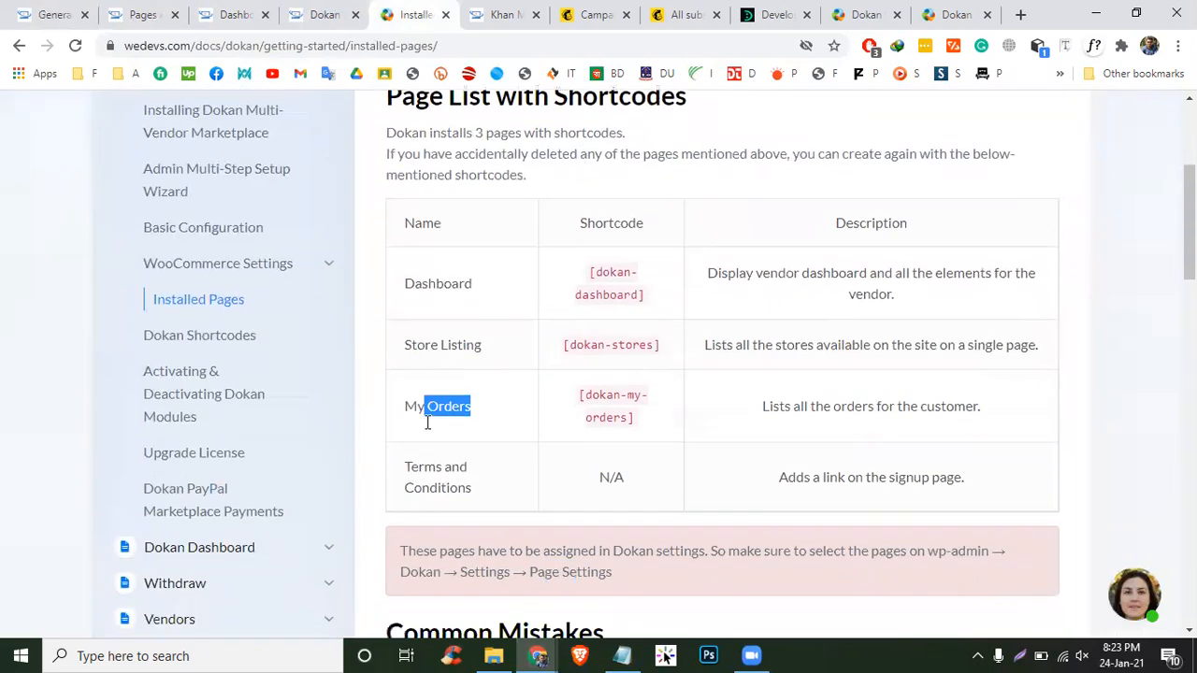
scroll(427, 420, "down", 2)
scroll(427, 421, "up", 4)
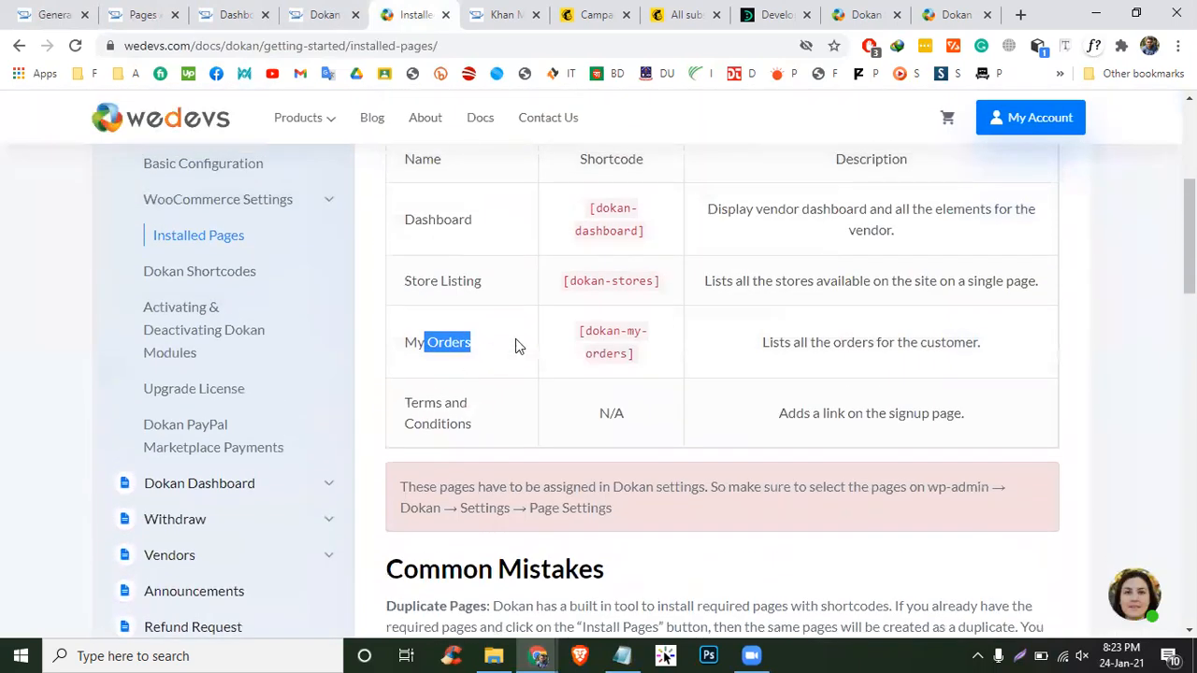
left_click(495, 290)
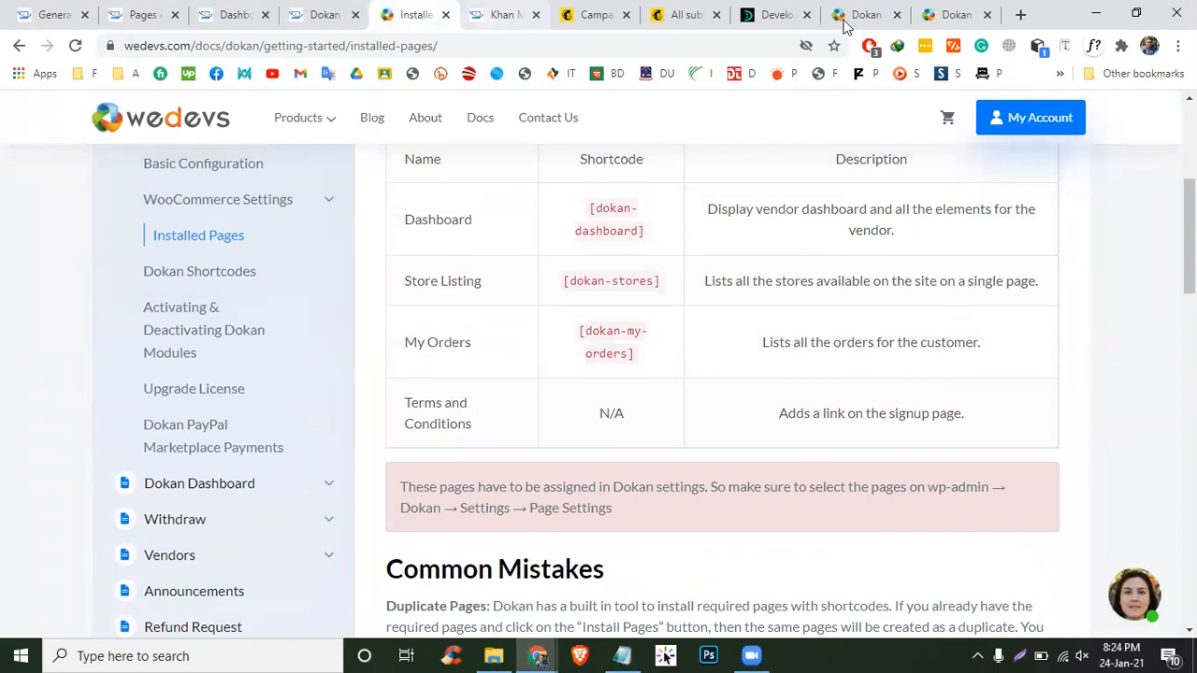
- Highlight the Custom Migration Form, [dokan-customer-migration] and its [Pro version only] note on the Dokan Shortcodes page
left_click(956, 15)
left_click(855, 16)
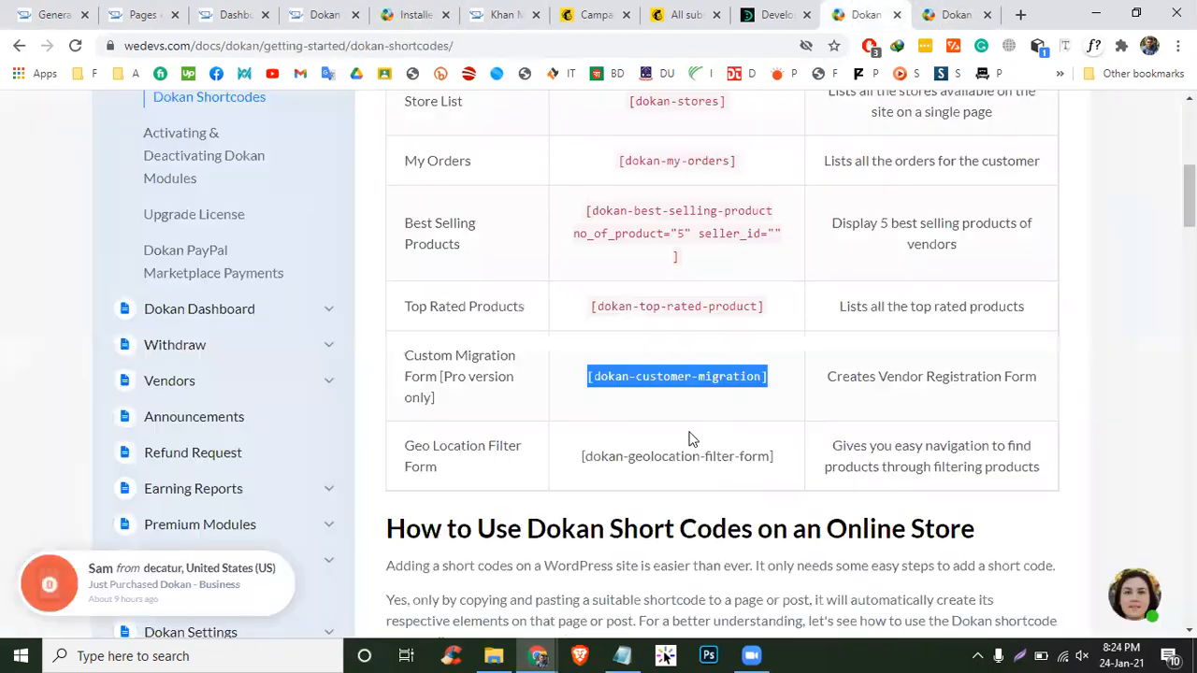
scroll(582, 394, "up", 2)
scroll(582, 393, "down", 2)
left_click_drag(406, 355, 495, 376)
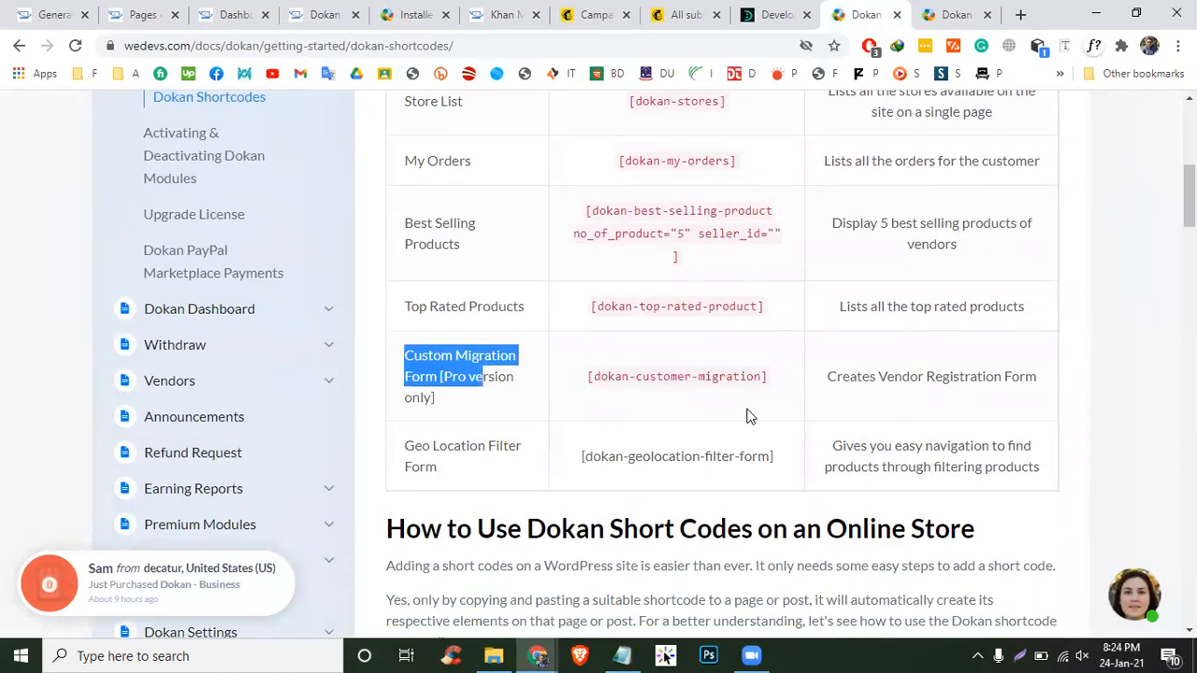
left_click_drag(587, 377, 757, 376)
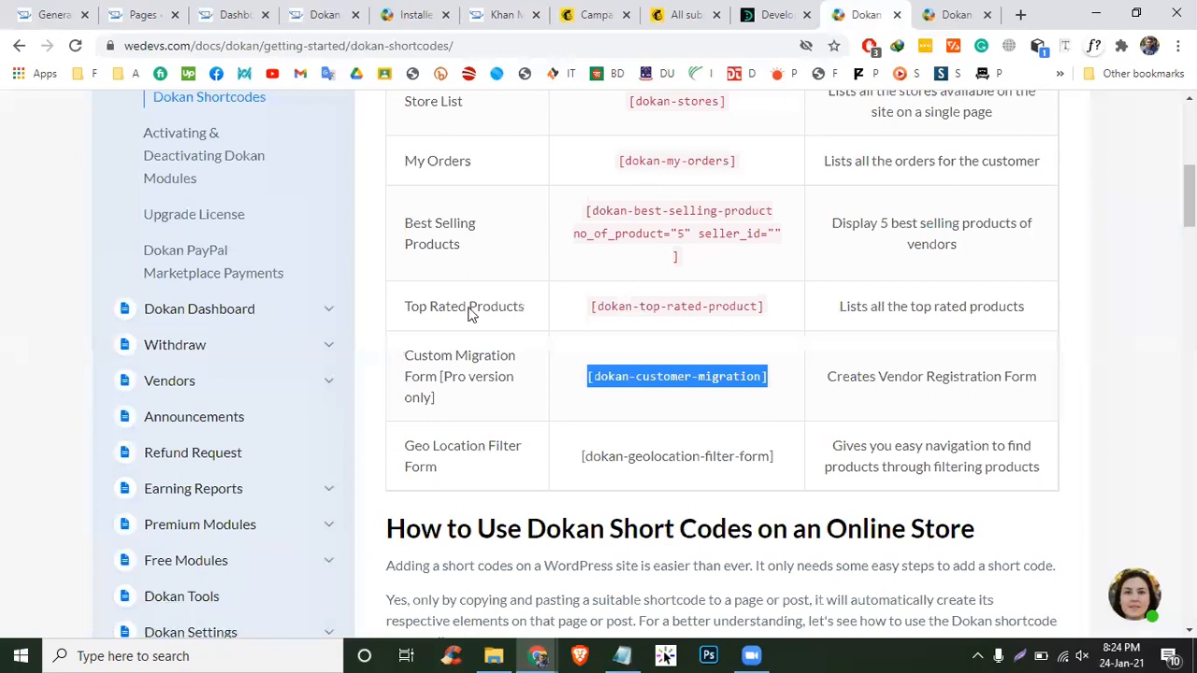
double_click(440, 376)
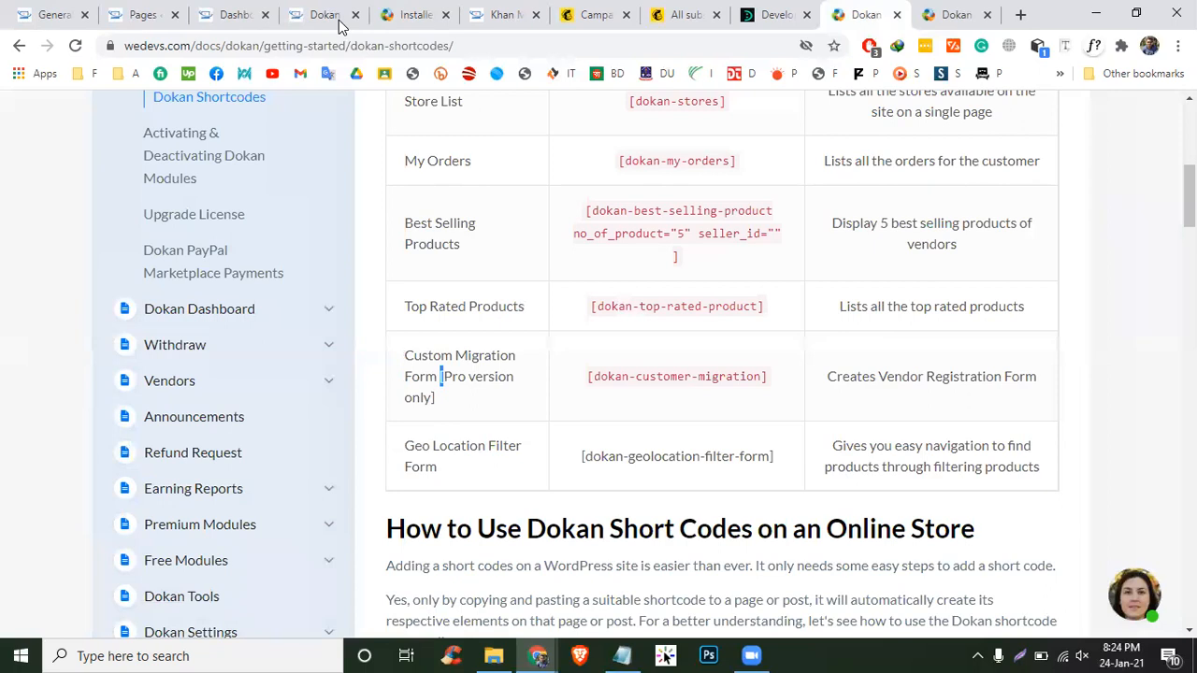
left_click_drag(444, 377, 436, 398)
left_click(83, 133)
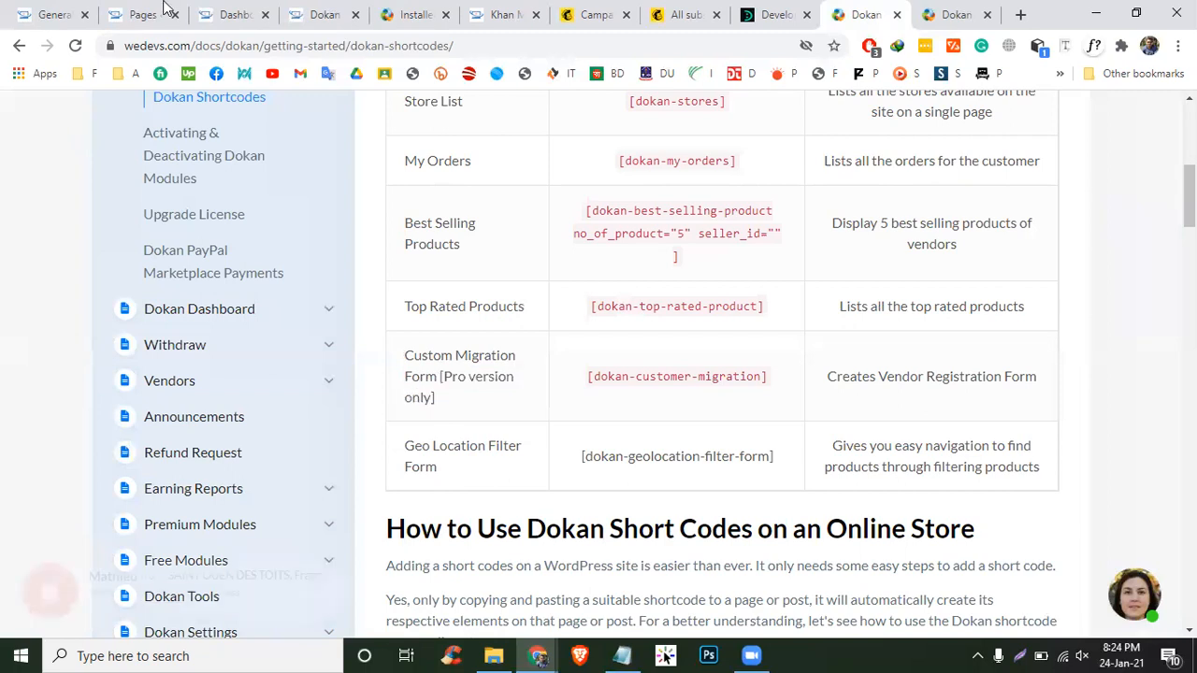